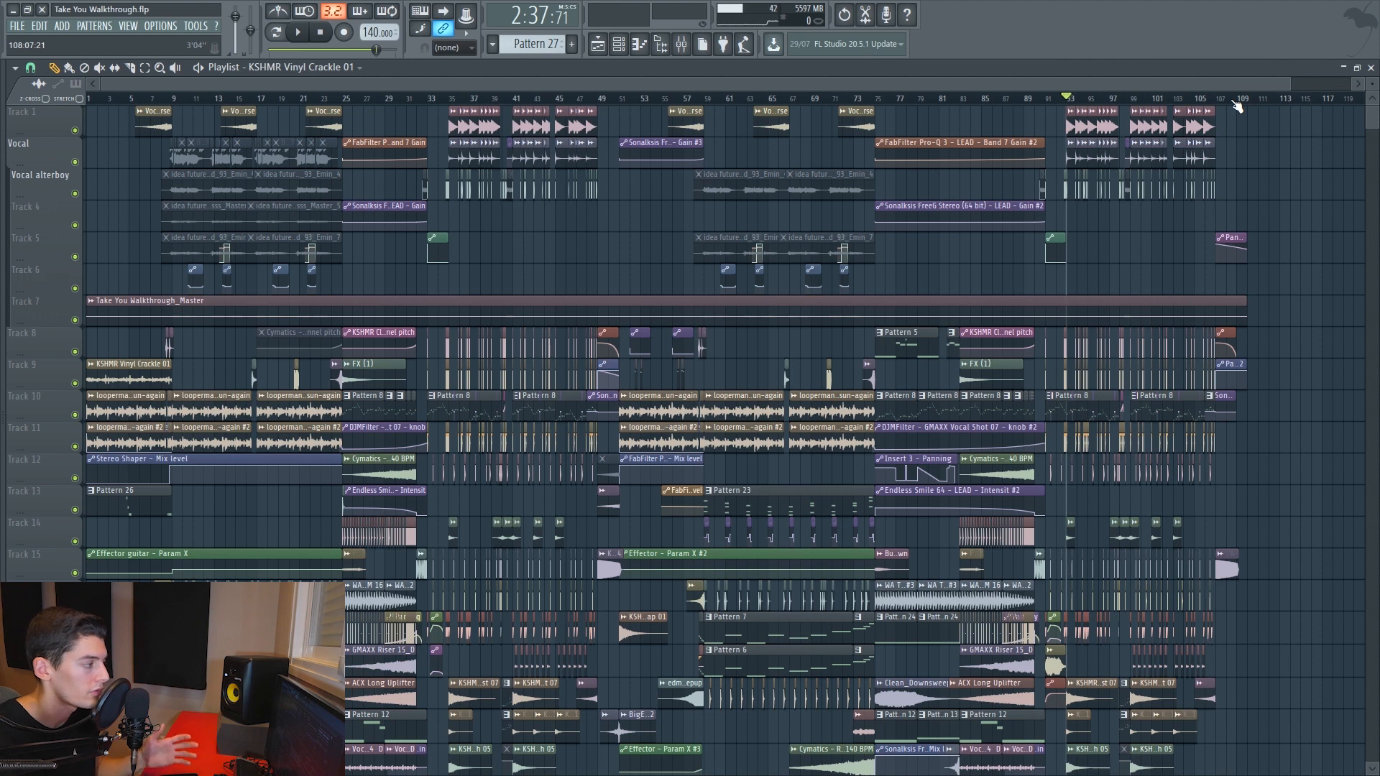
Step: Mute playlist tracks 1 to 7, including the vocals, and play the opening of the arrangement from bar 1
{"action": "key", "text": "space"}
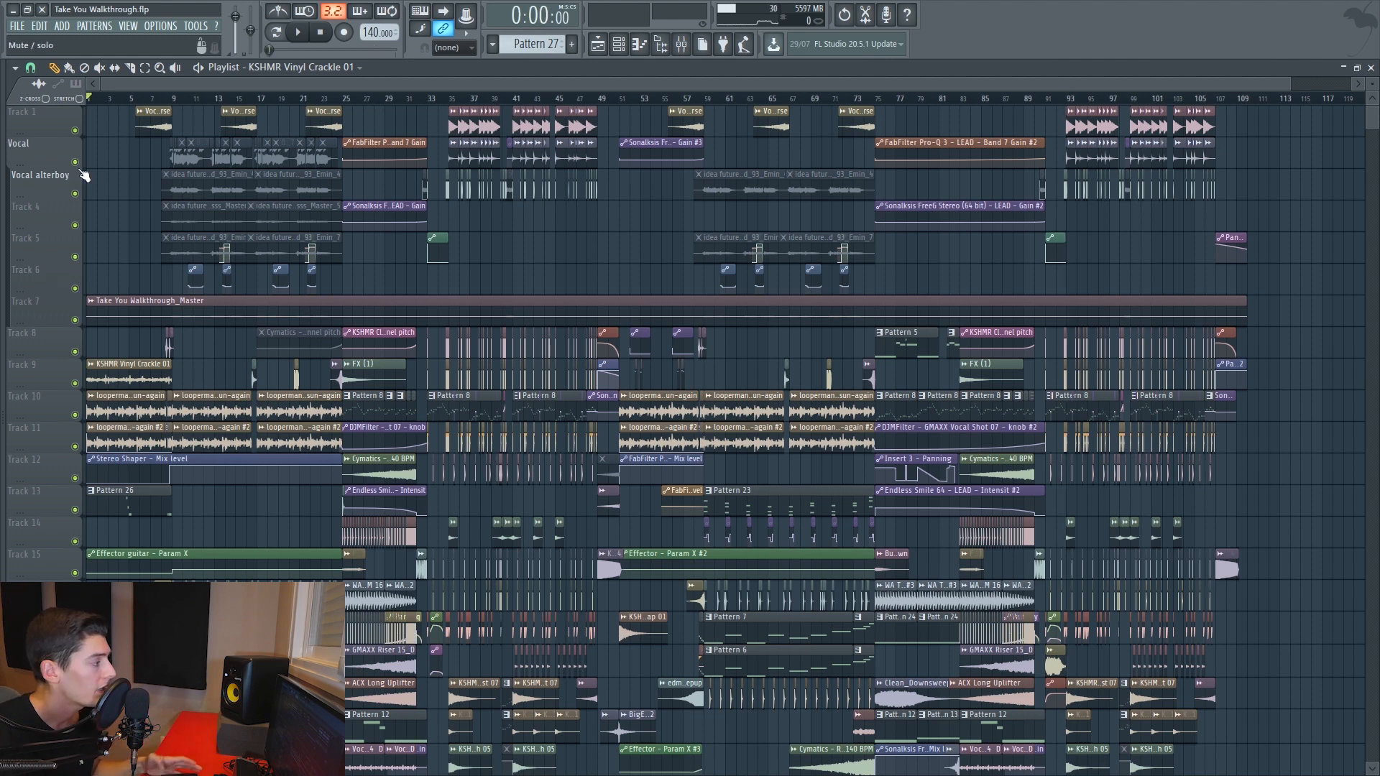
{"action": "left_click_drag", "start_coordinate": [83, 172], "coordinate": [83, 140]}
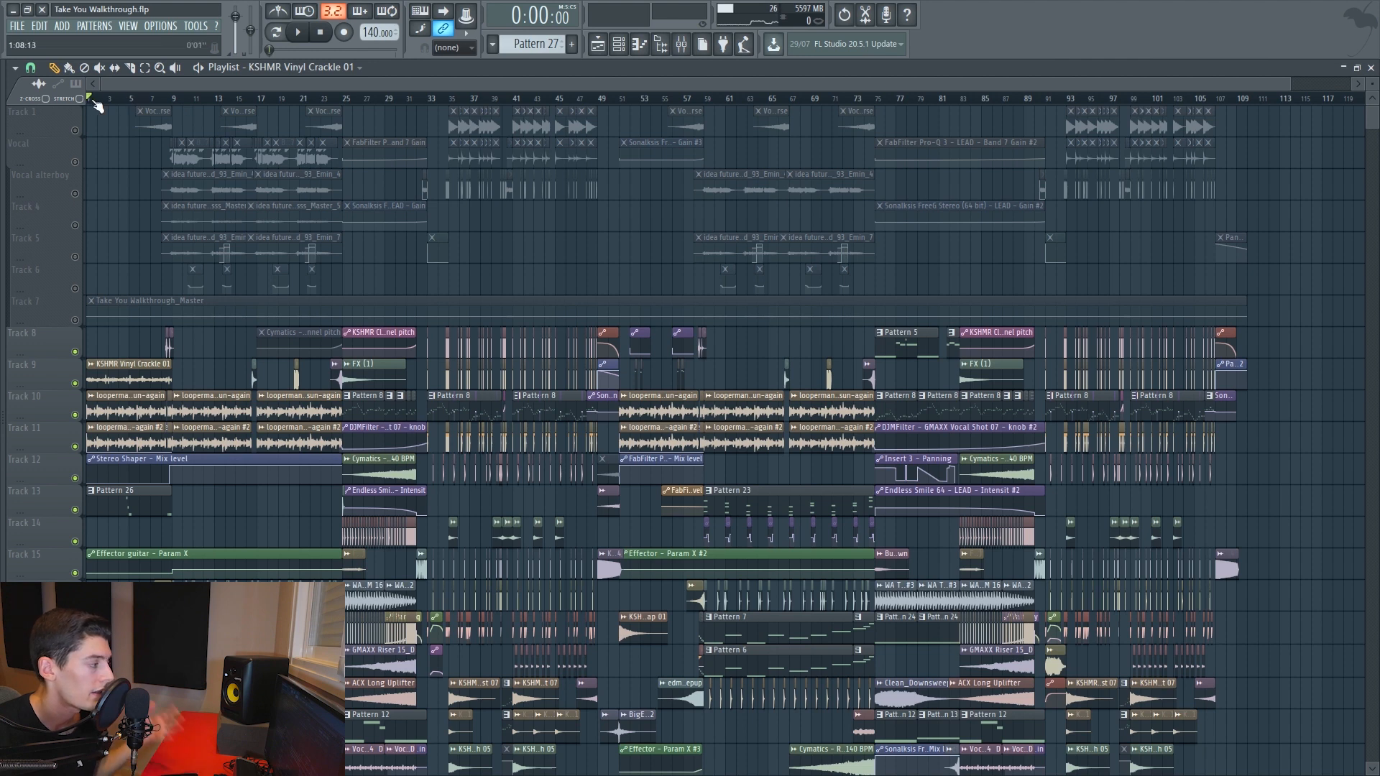
{"action": "scroll", "coordinate": [97, 106], "scroll_direction": "up", "scroll_amount": 3}
{"action": "key", "text": "space"}
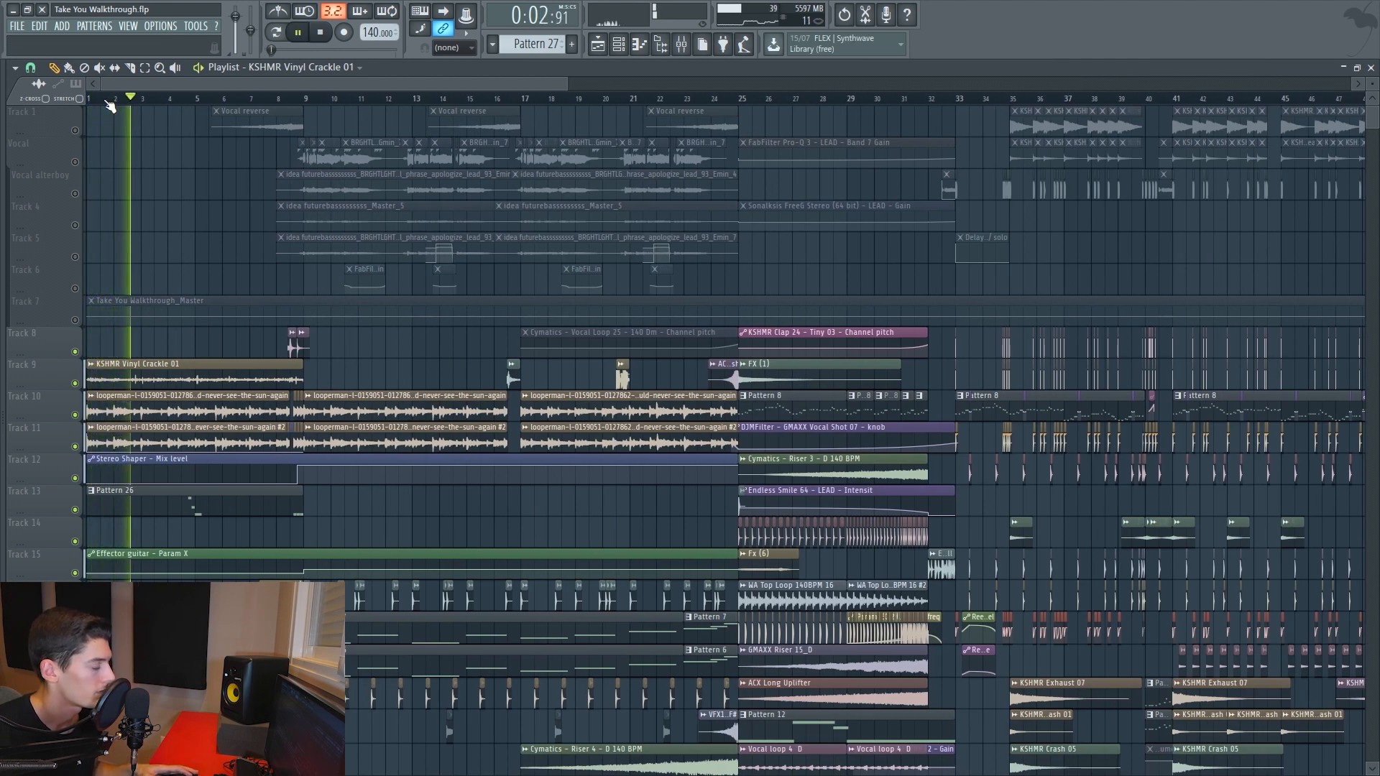
{"action": "key", "text": "space"}
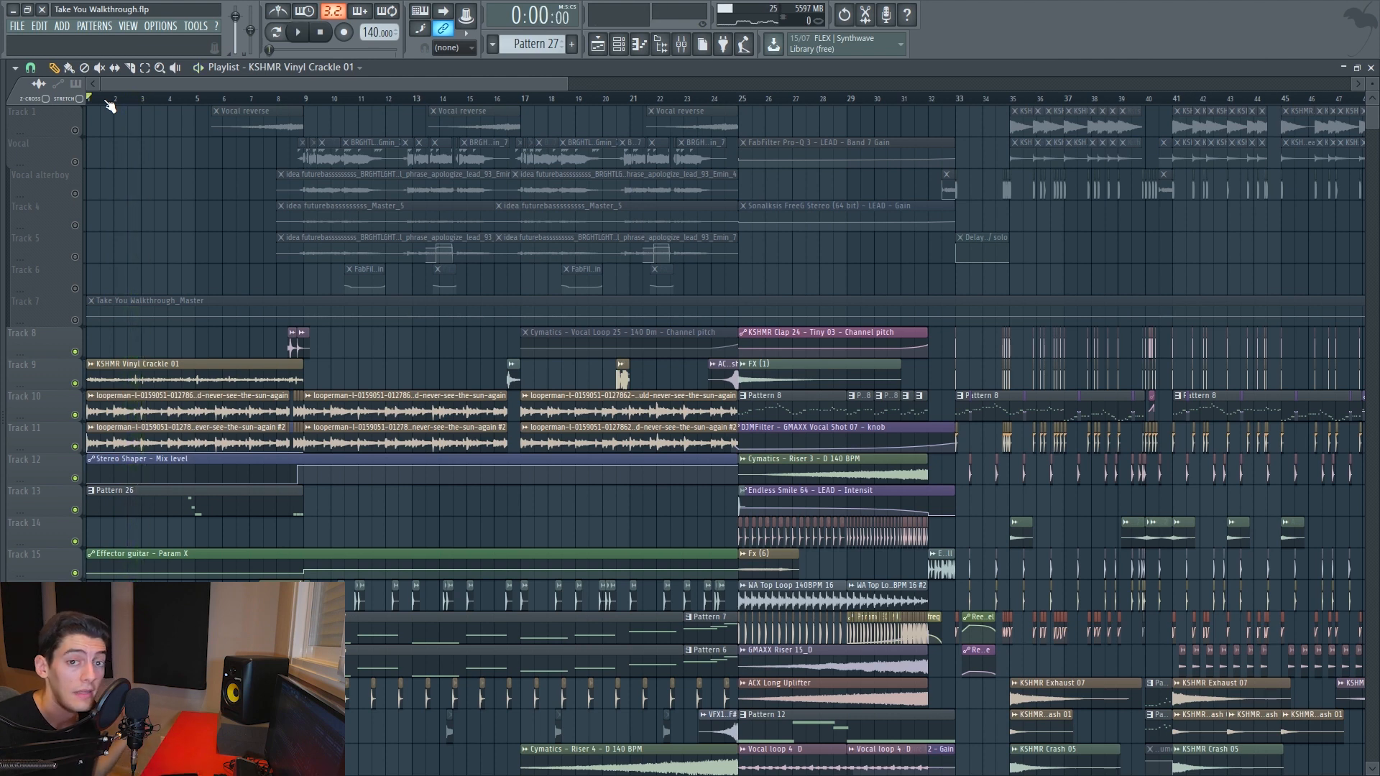
Step: Show the mixer and play the two looperman guitar loops on tracks 10 and 11 together from bar 1
{"action": "scroll", "coordinate": [110, 106], "scroll_direction": "up", "scroll_amount": 4}
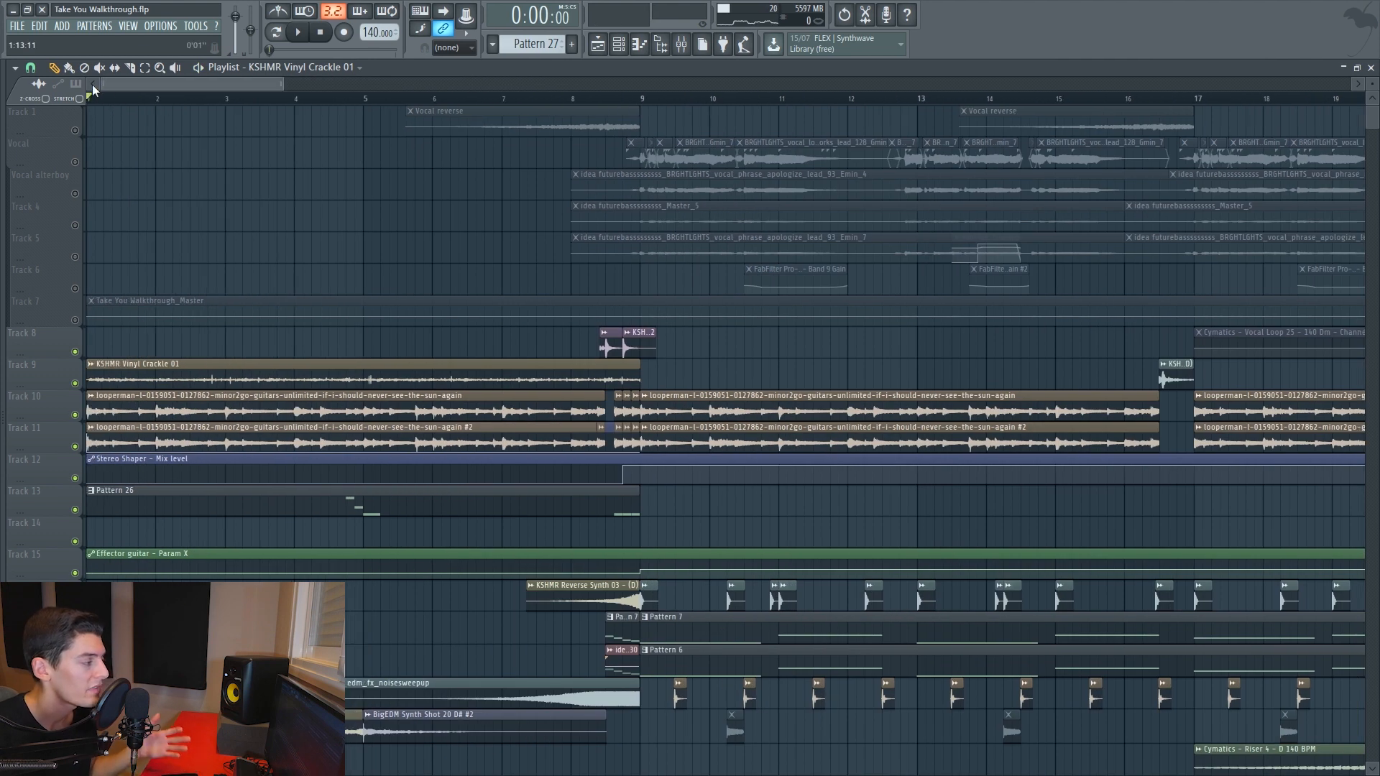
{"action": "left_click", "coordinate": [681, 45]}
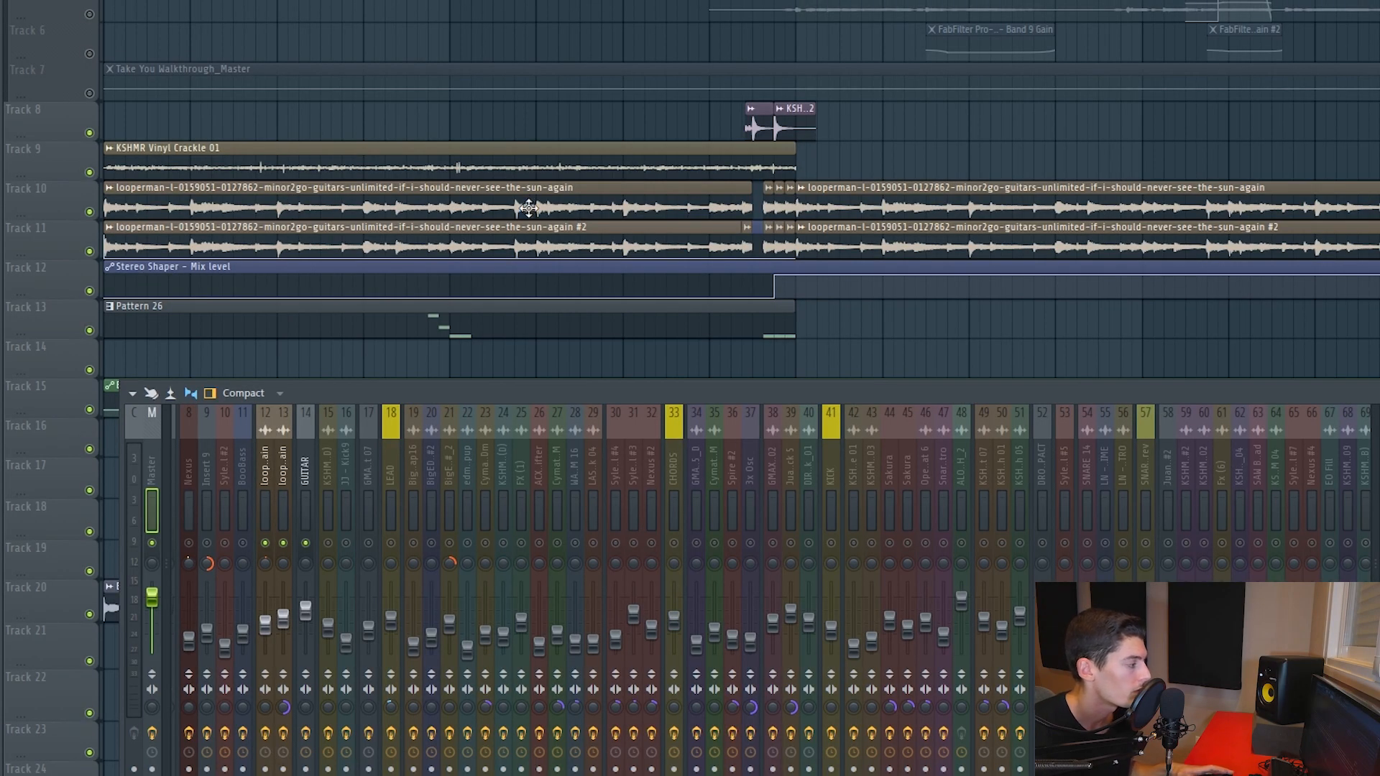
{"action": "key", "text": "space"}
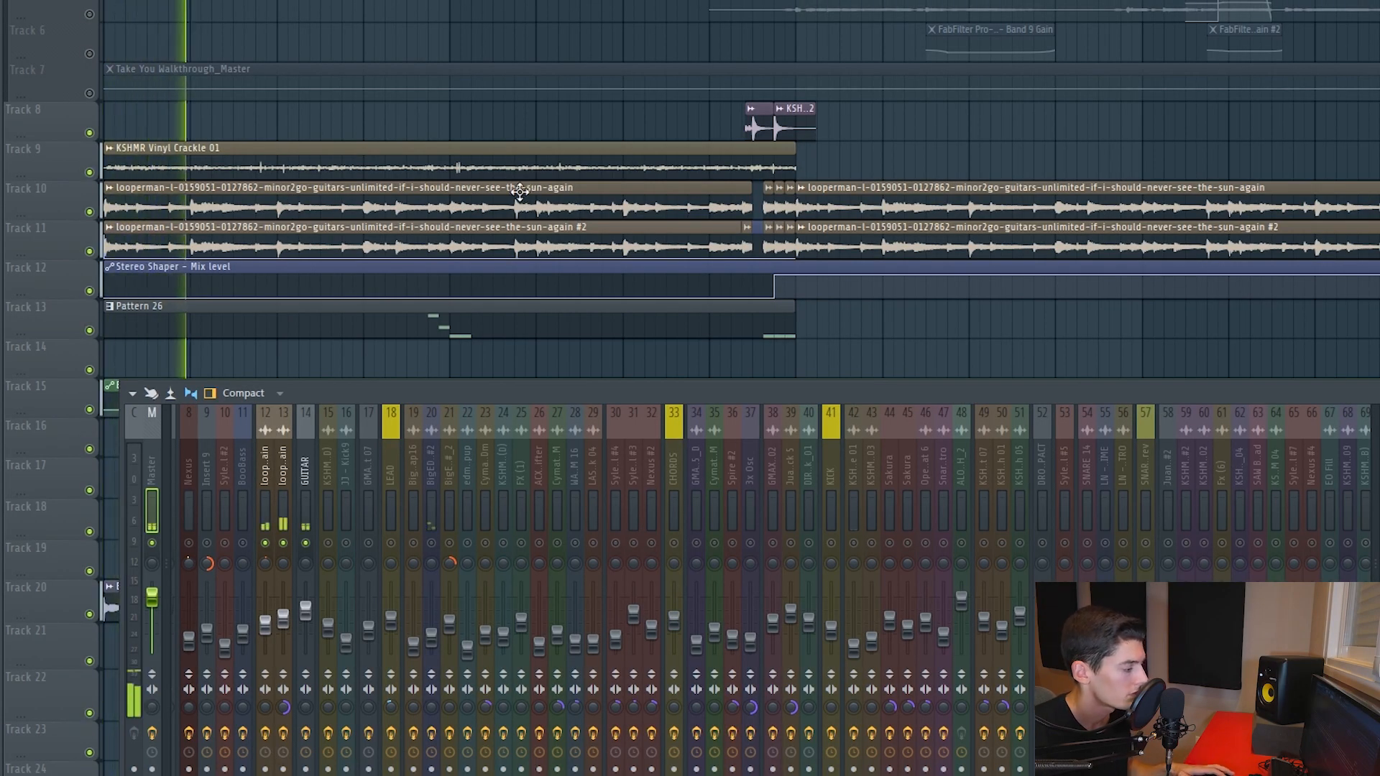
{"action": "key", "text": "space"}
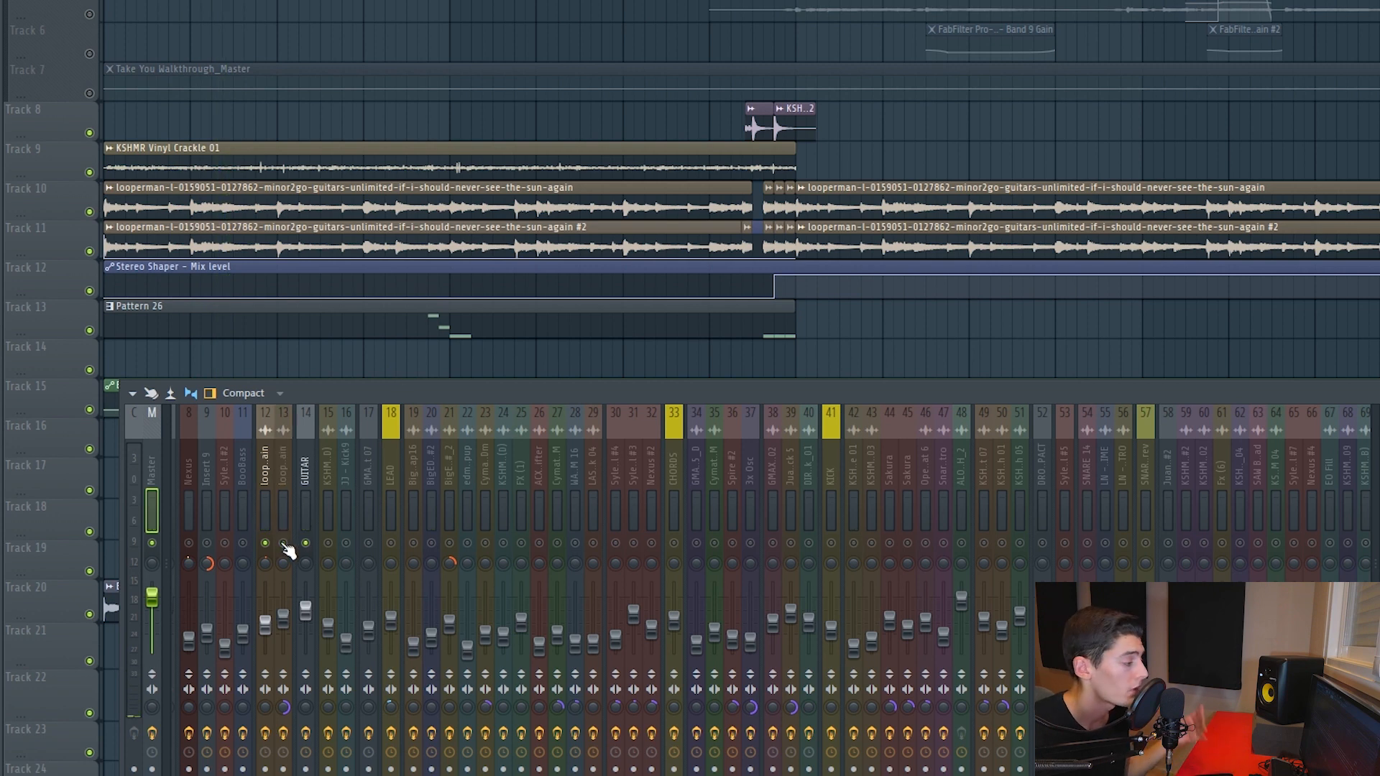
Step: Audition the two guitar loops separately by muting mixer inserts 13 and 12 in turn
{"action": "key", "text": "space"}
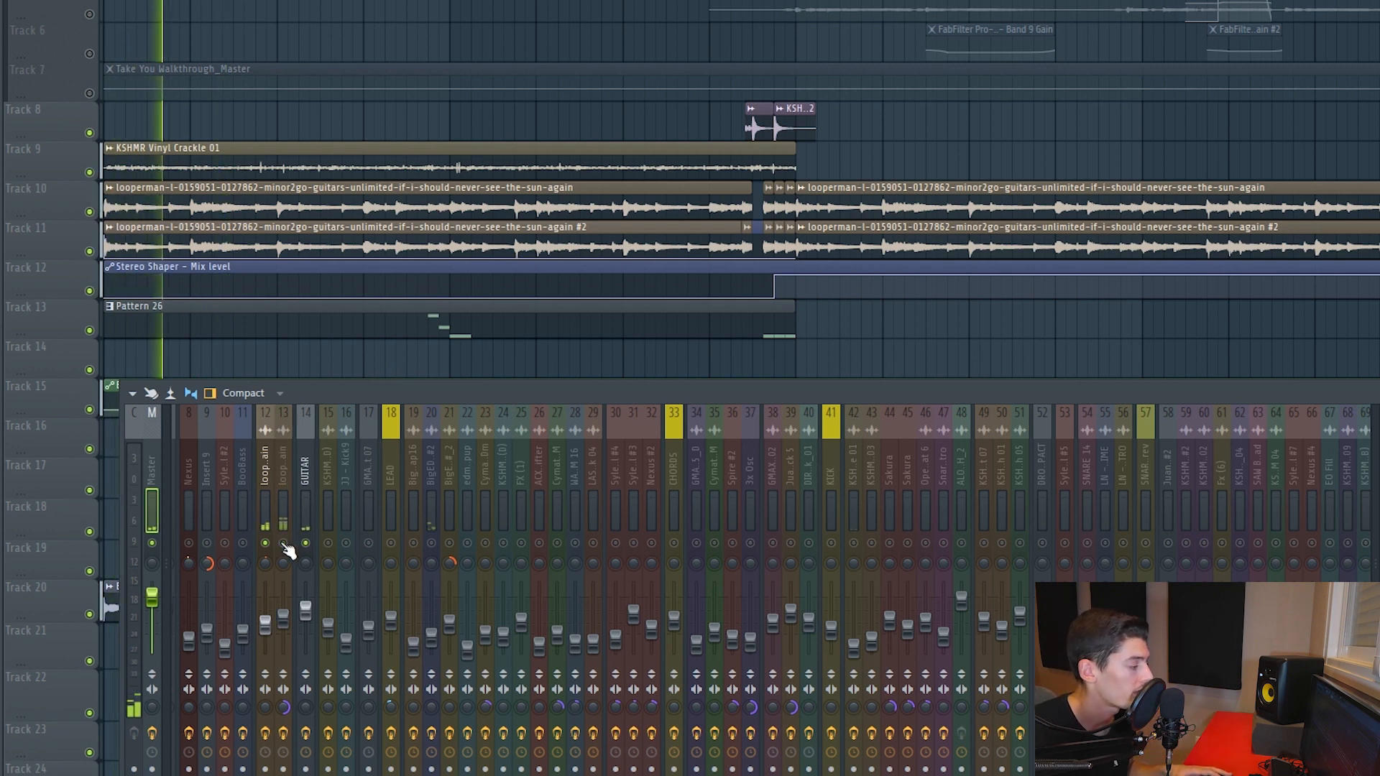
{"action": "left_click", "coordinate": [284, 545]}
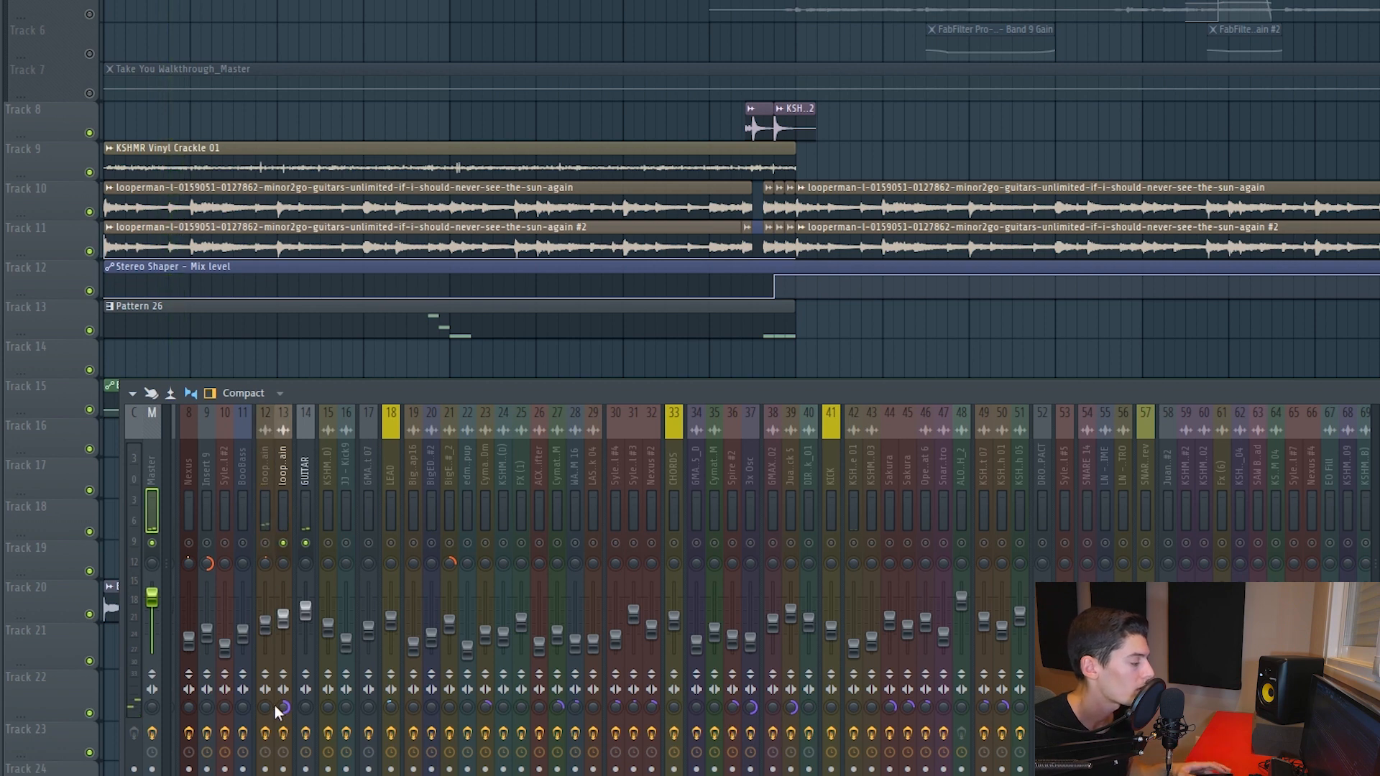
{"action": "key", "text": "space"}
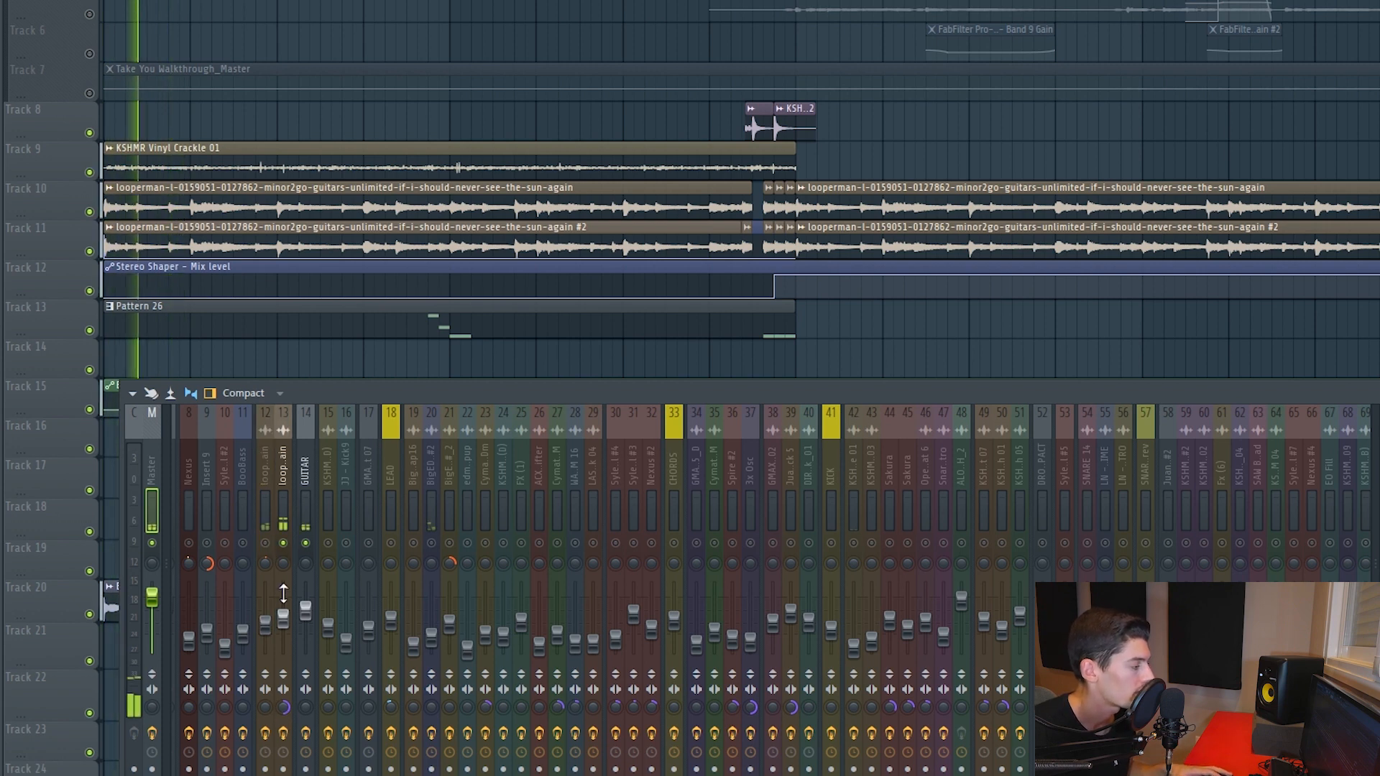
{"action": "key", "text": "space"}
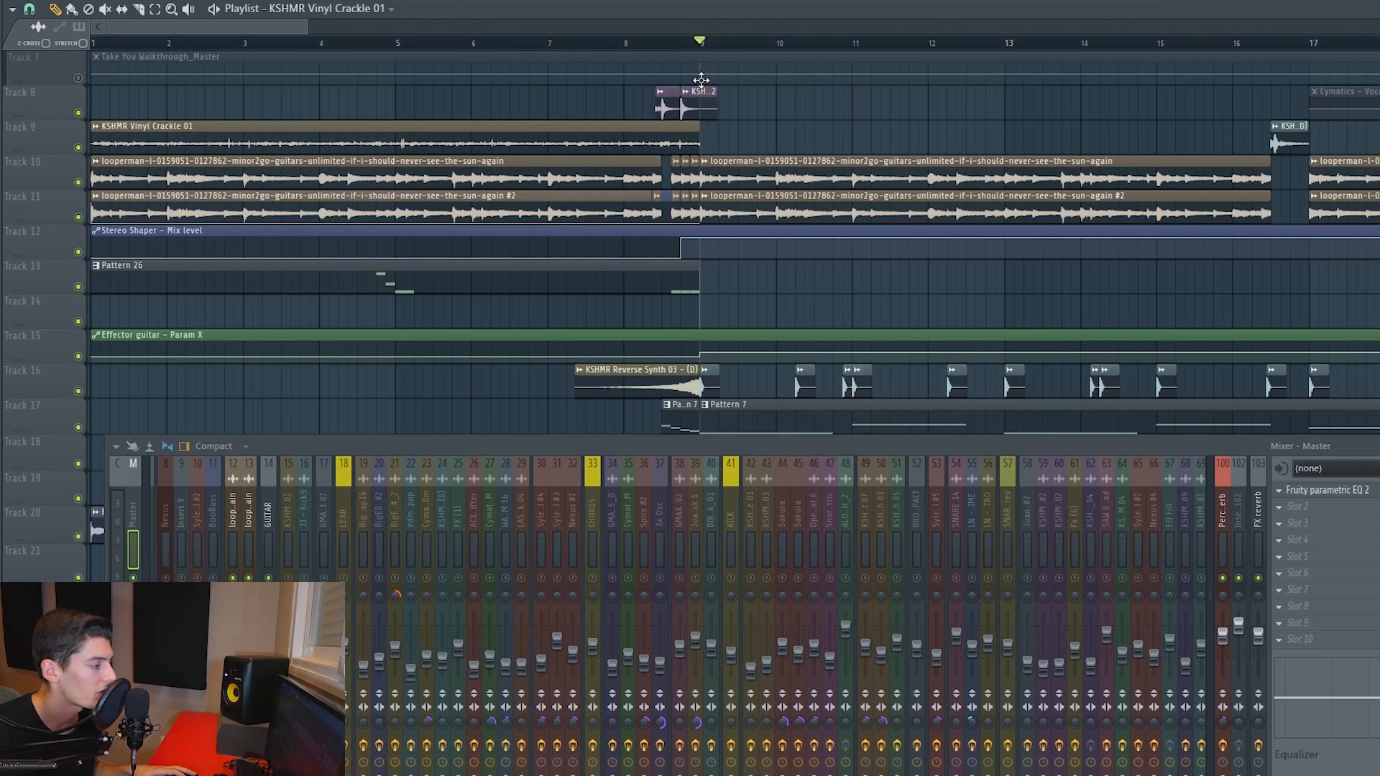
Step: Play the guitar transition from about bar 8.5 into bar 9
{"action": "left_click", "coordinate": [665, 43]}
{"action": "key", "text": "space"}
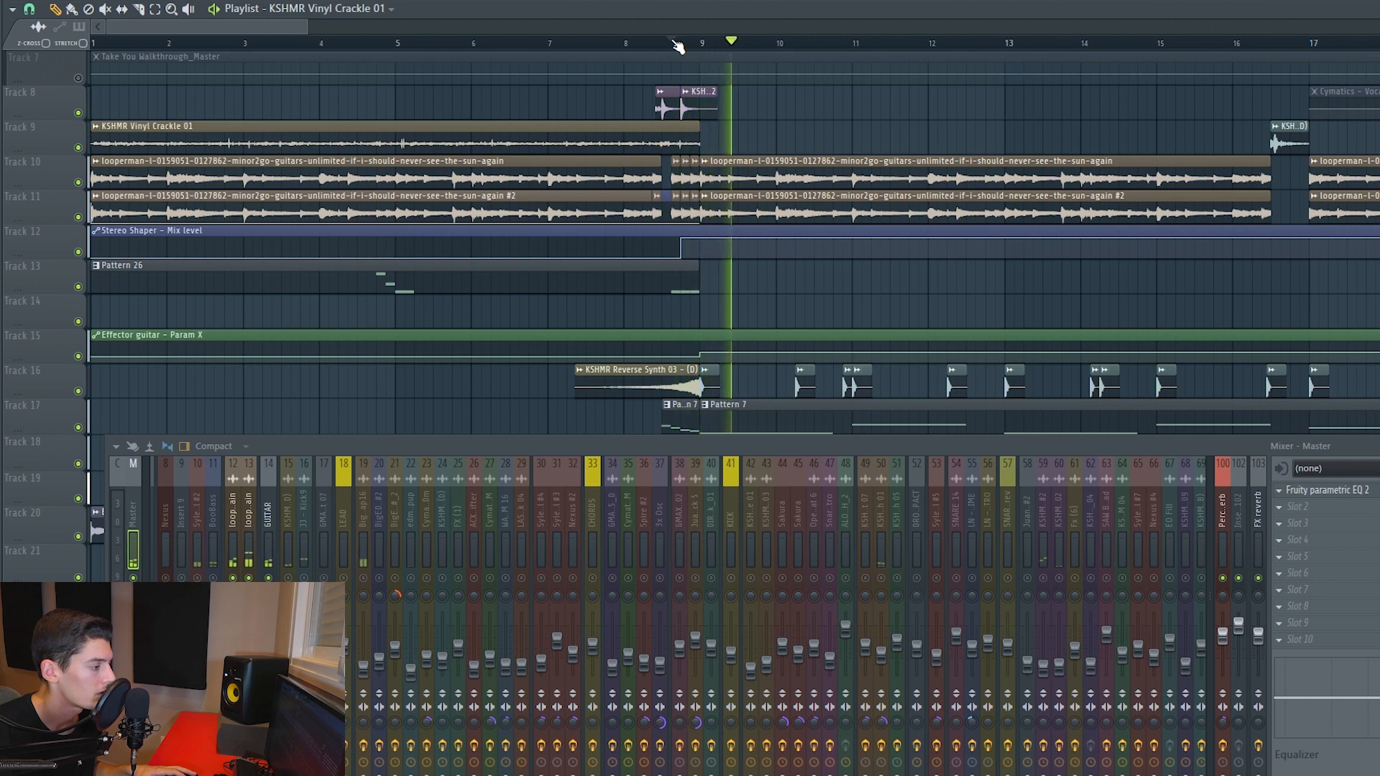
{"action": "key", "text": "space"}
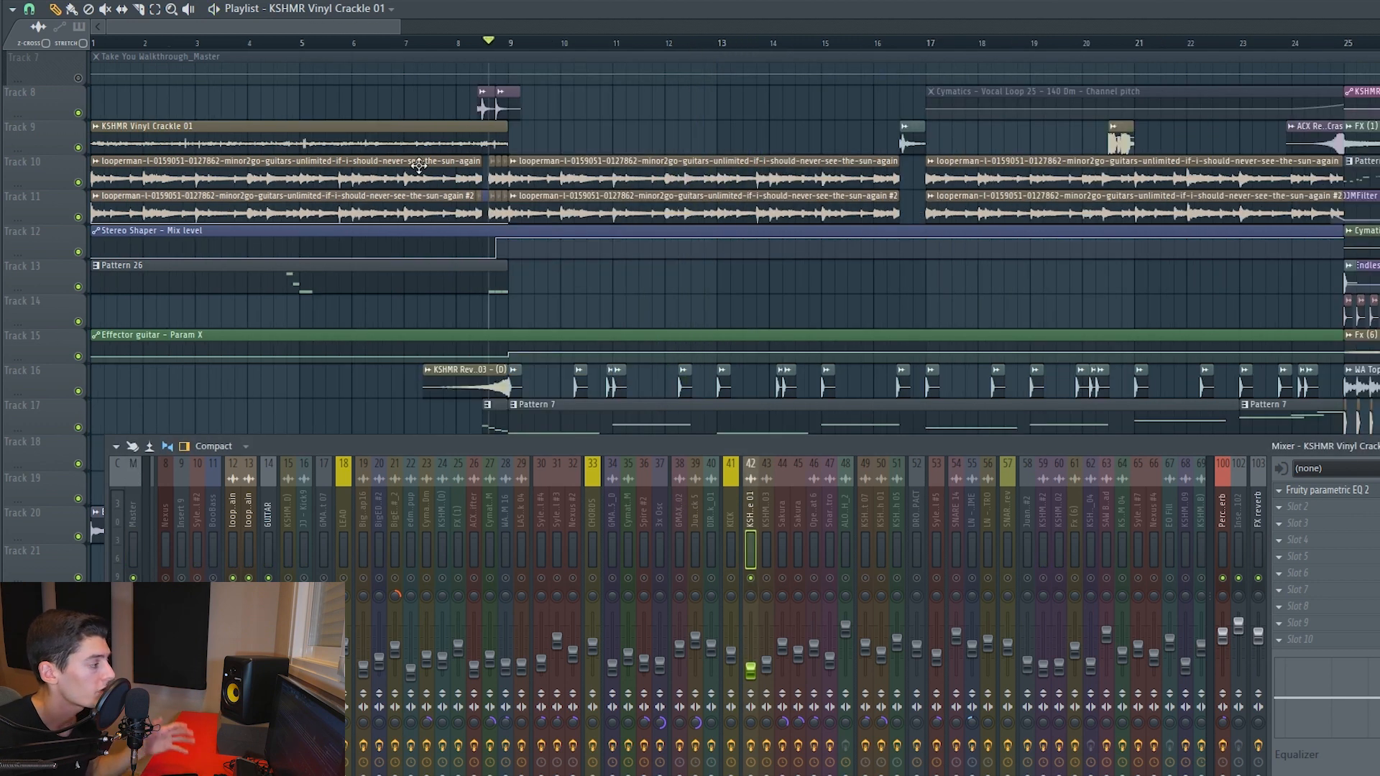
{"action": "scroll", "coordinate": [676, 46], "scroll_direction": "down", "scroll_amount": 2}
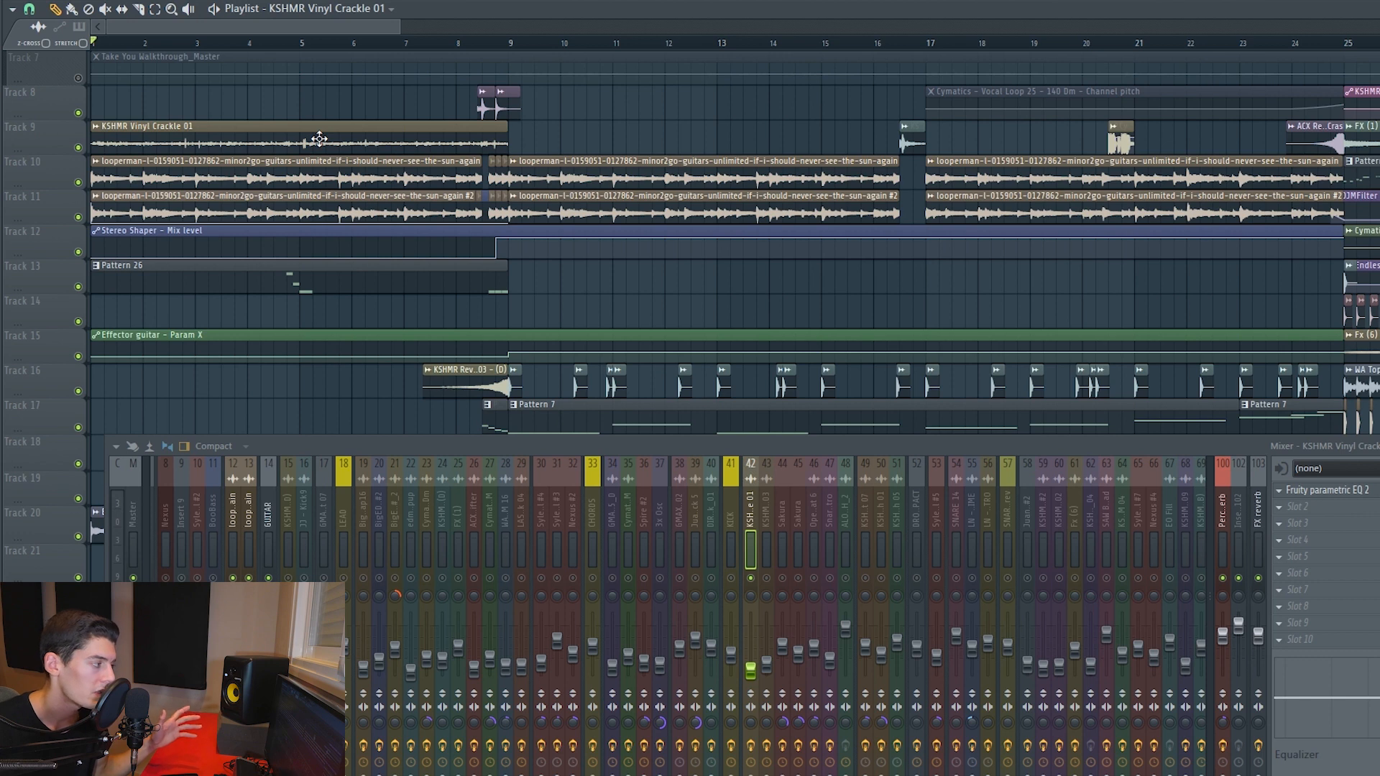
Step: Play the Pattern 26 notes on track 13 around bar 4.5 and again just before bar 9
{"action": "key", "text": "space"}
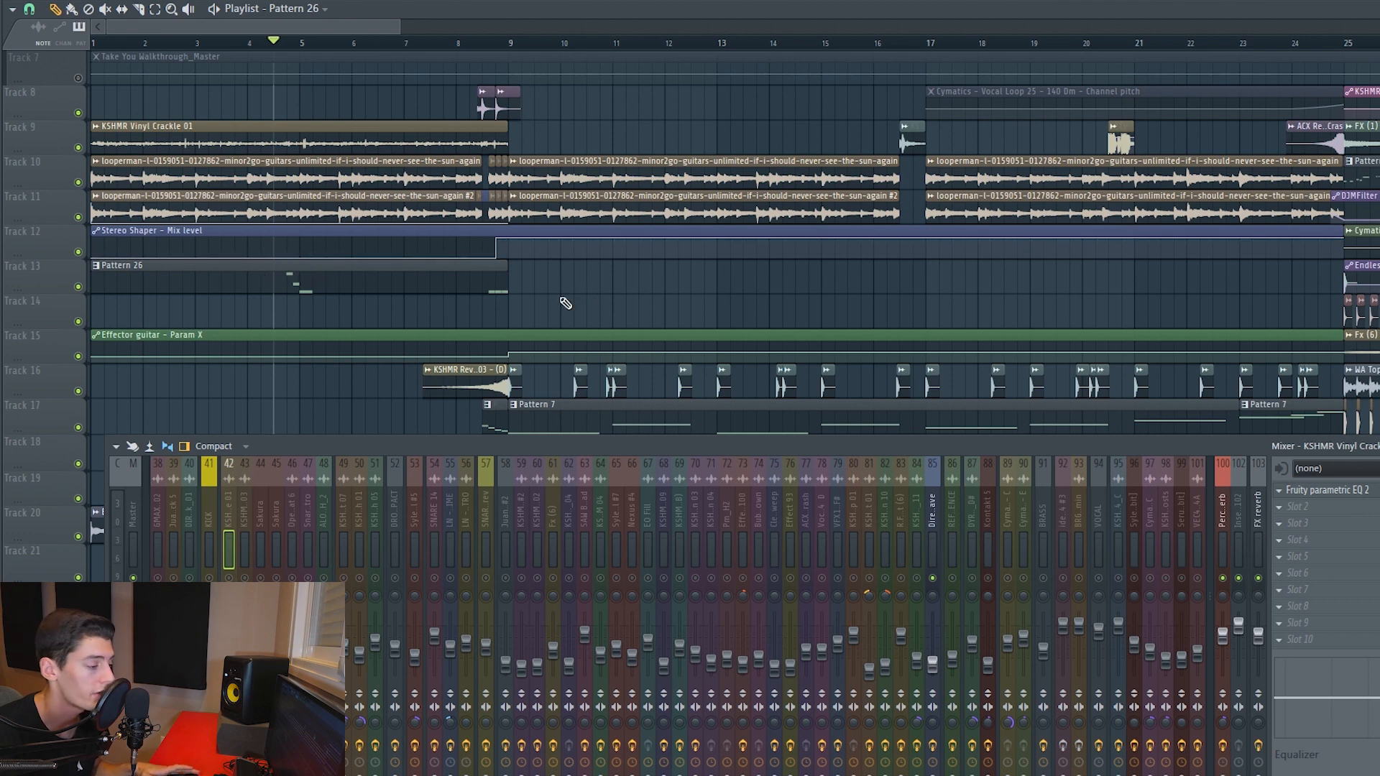
{"action": "key", "text": "space"}
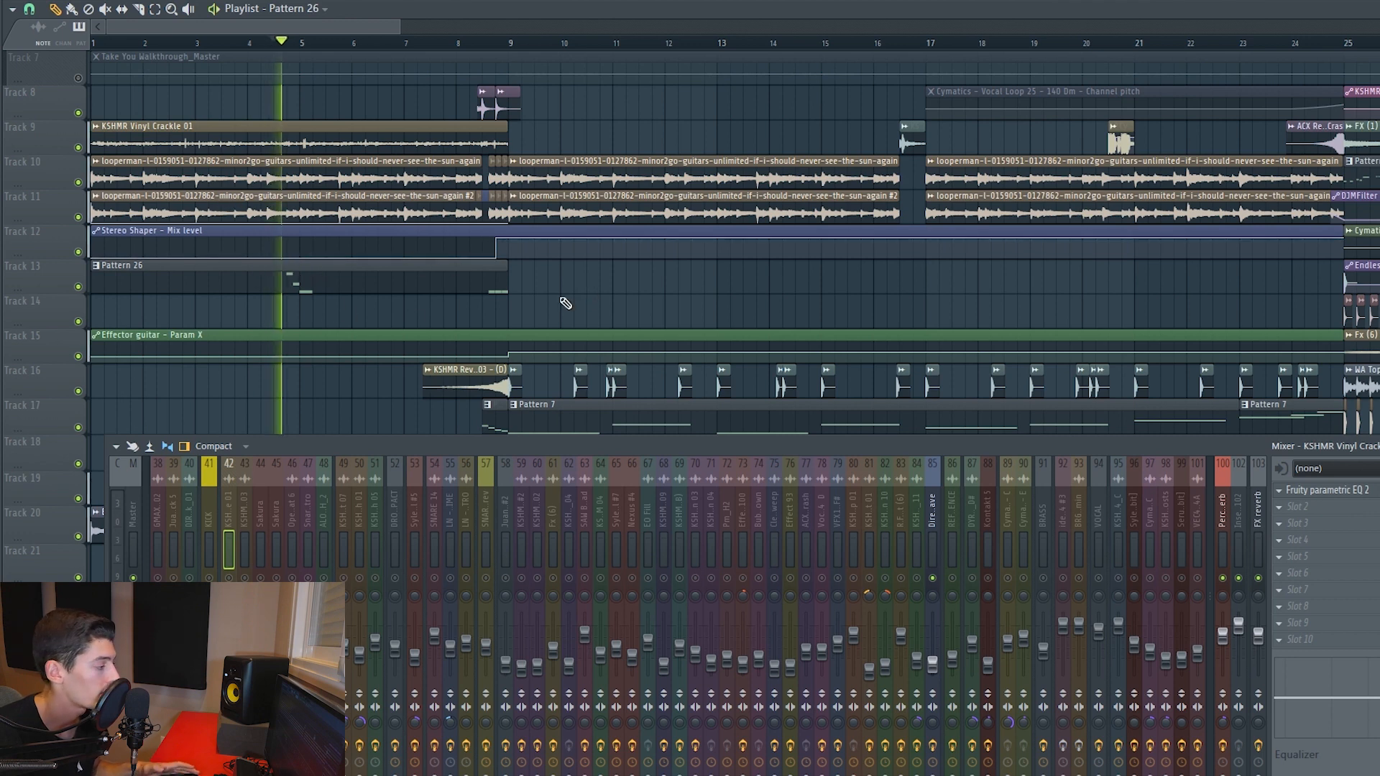
{"action": "left_click", "coordinate": [484, 45]}
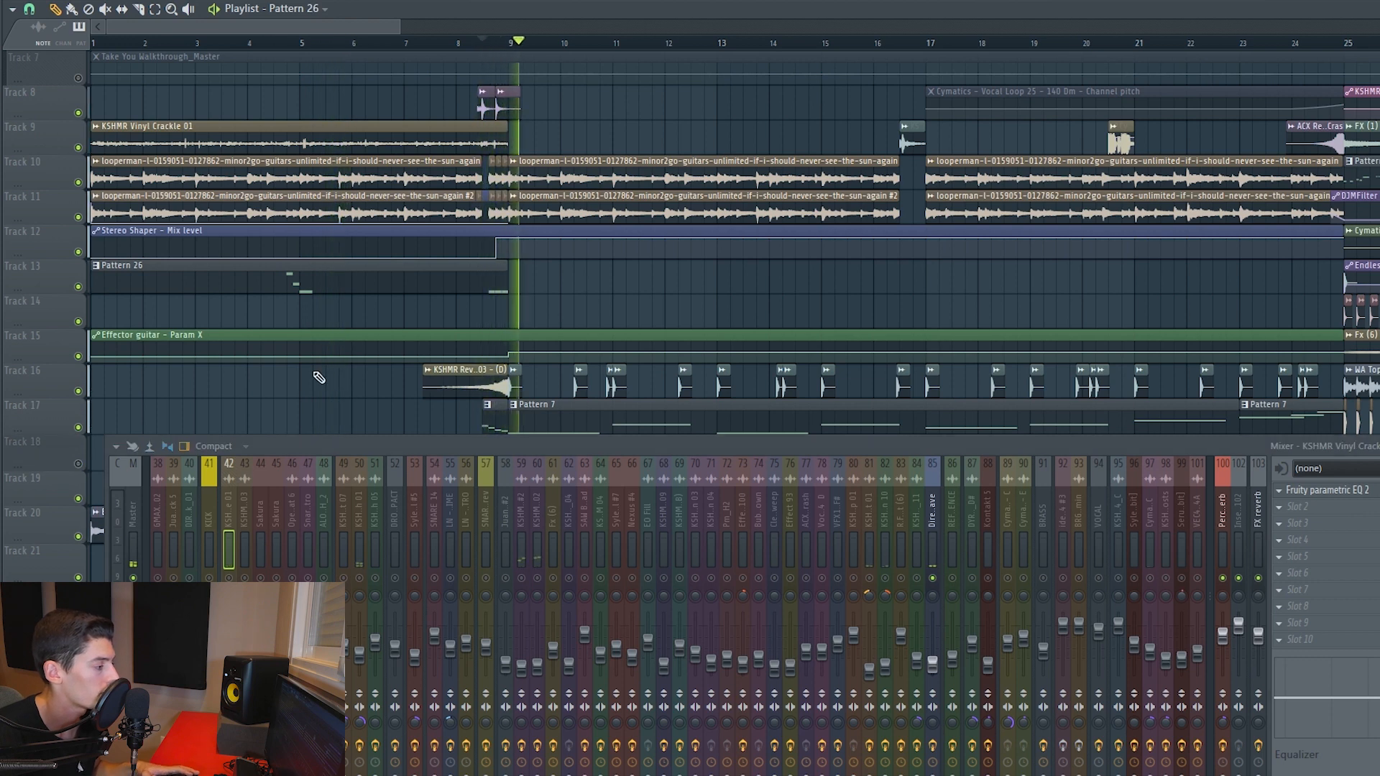
{"action": "key", "text": "space"}
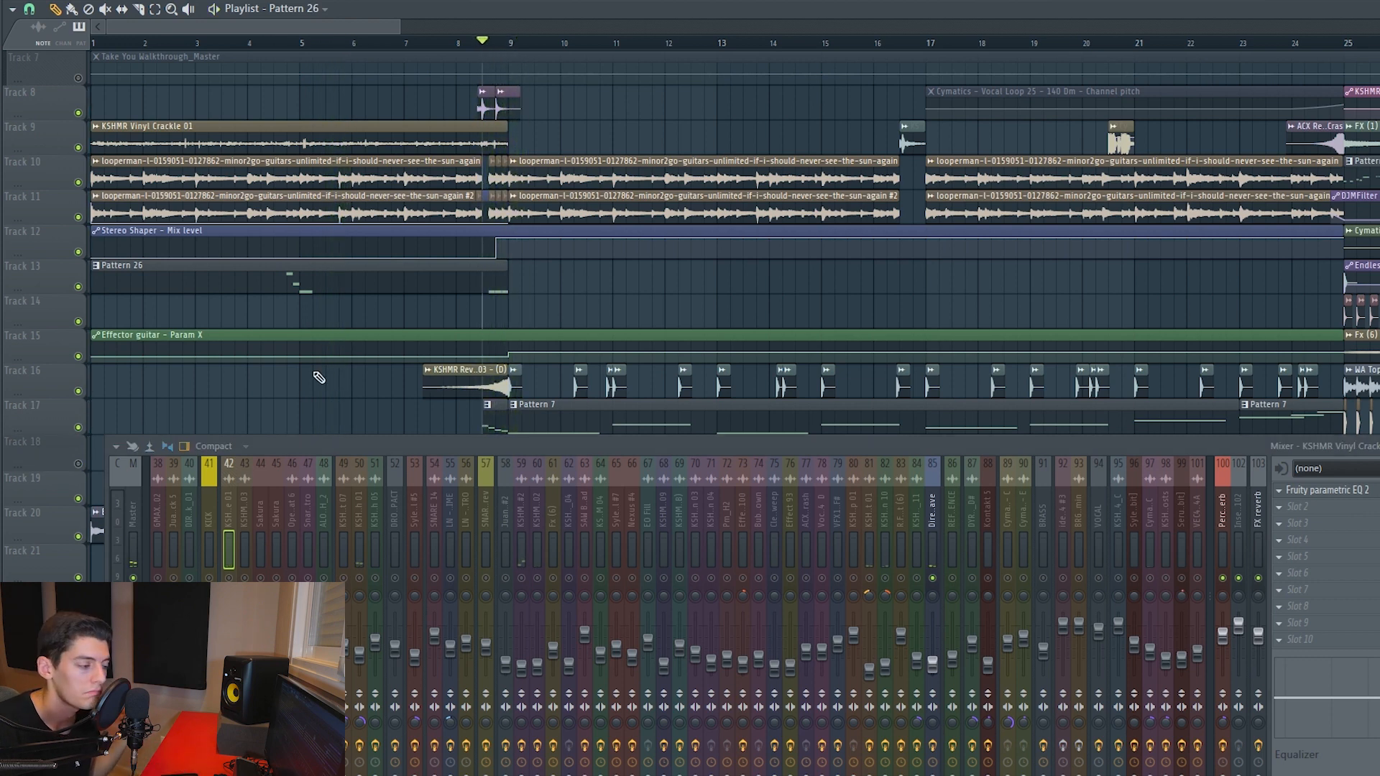
Step: Select the DirectWave mixer insert and inspect its Fruity delay 2 and Fruity Reeverb 2 effects
{"action": "left_click", "coordinate": [924, 513]}
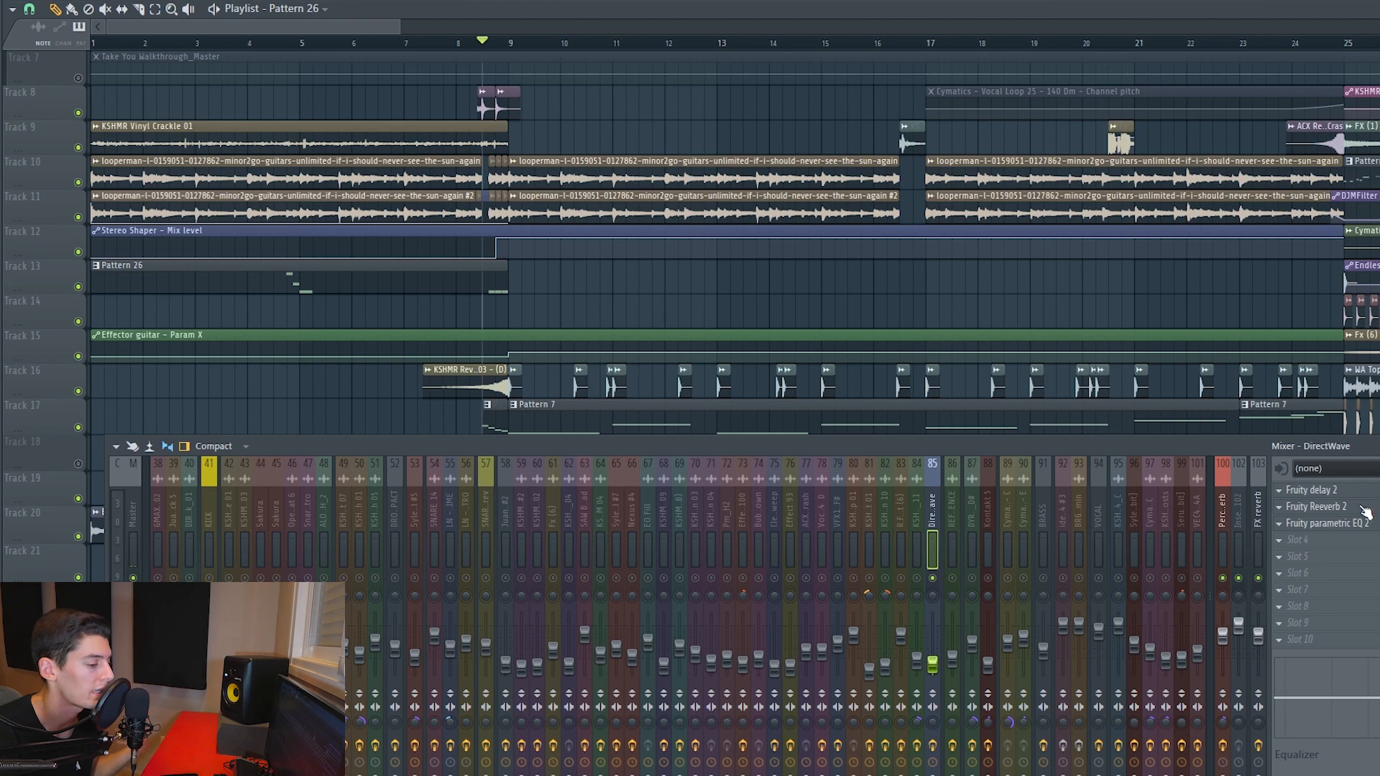
{"action": "left_click", "coordinate": [1310, 489]}
{"action": "left_click", "coordinate": [1310, 490]}
{"action": "left_click", "coordinate": [1315, 506]}
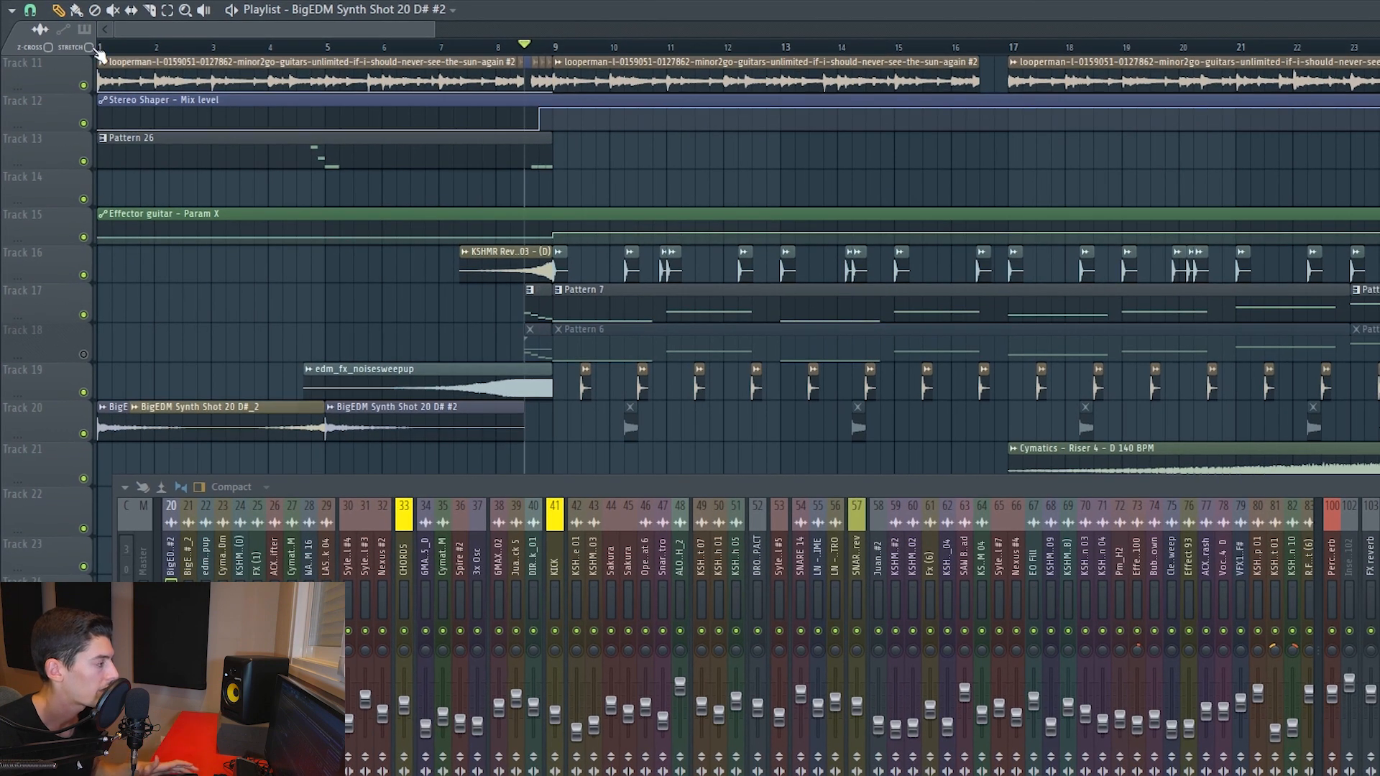
Step: Solo playlist track 20 and play its BigEDM Synth Shot clips from bar 1 and from about bar 4.5
{"action": "left_click", "coordinate": [82, 434], "text": "ctrl"}
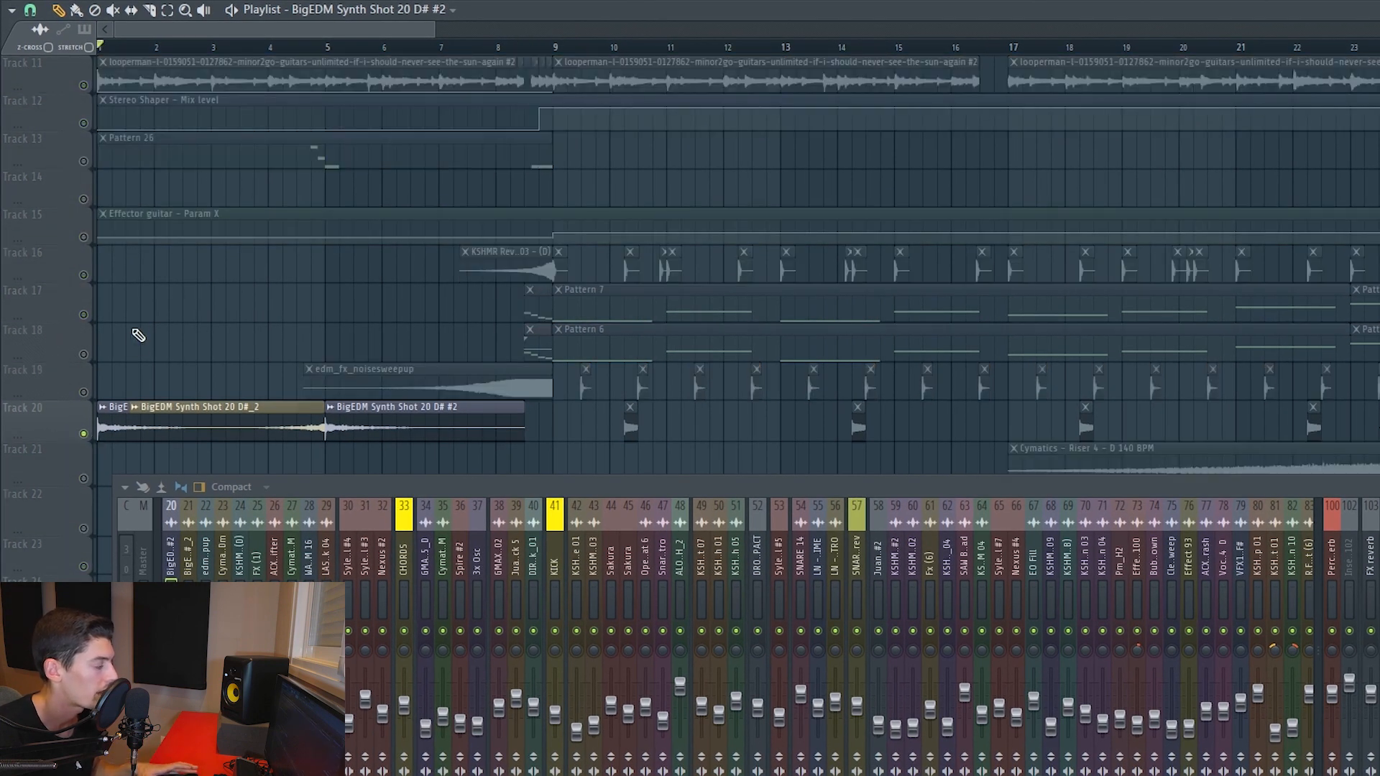
{"action": "key", "text": "space"}
{"action": "left_click", "coordinate": [296, 48]}
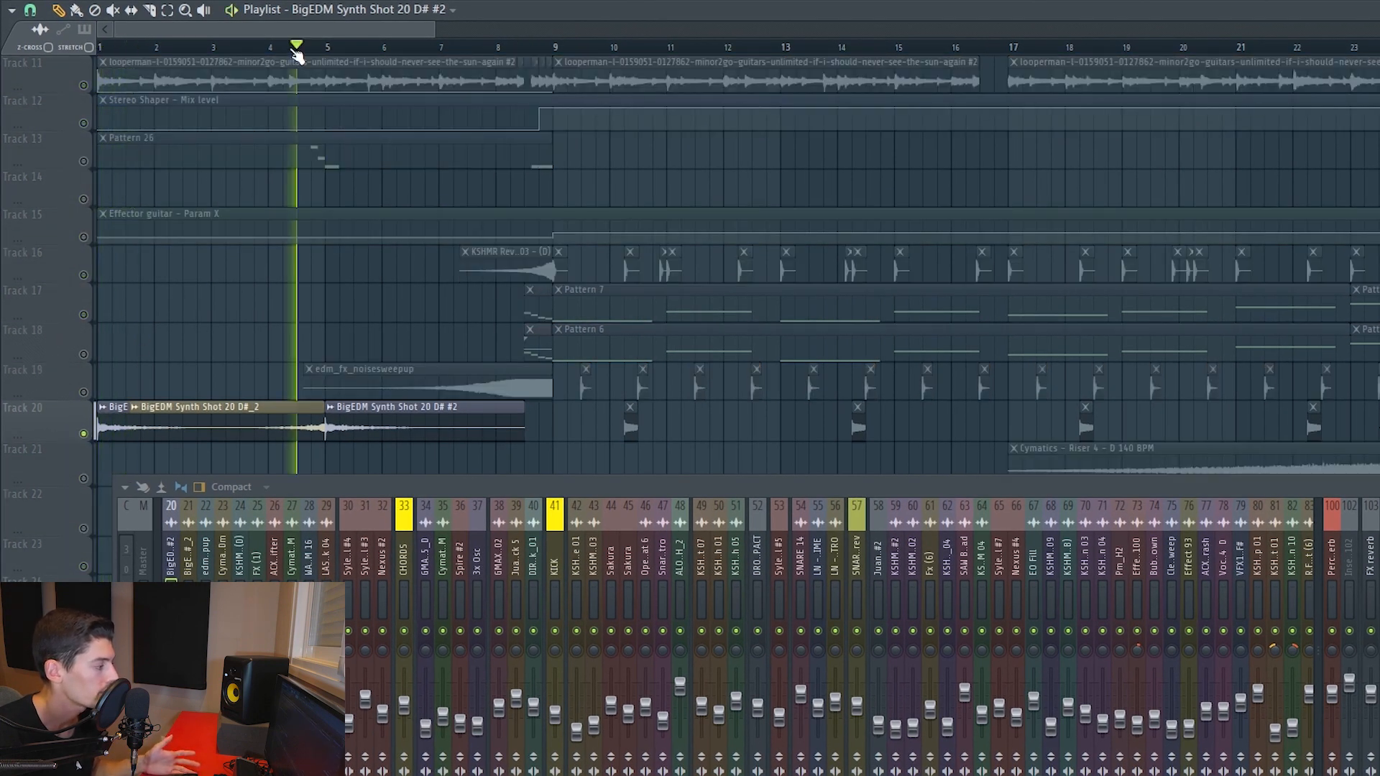
{"action": "key", "text": "space"}
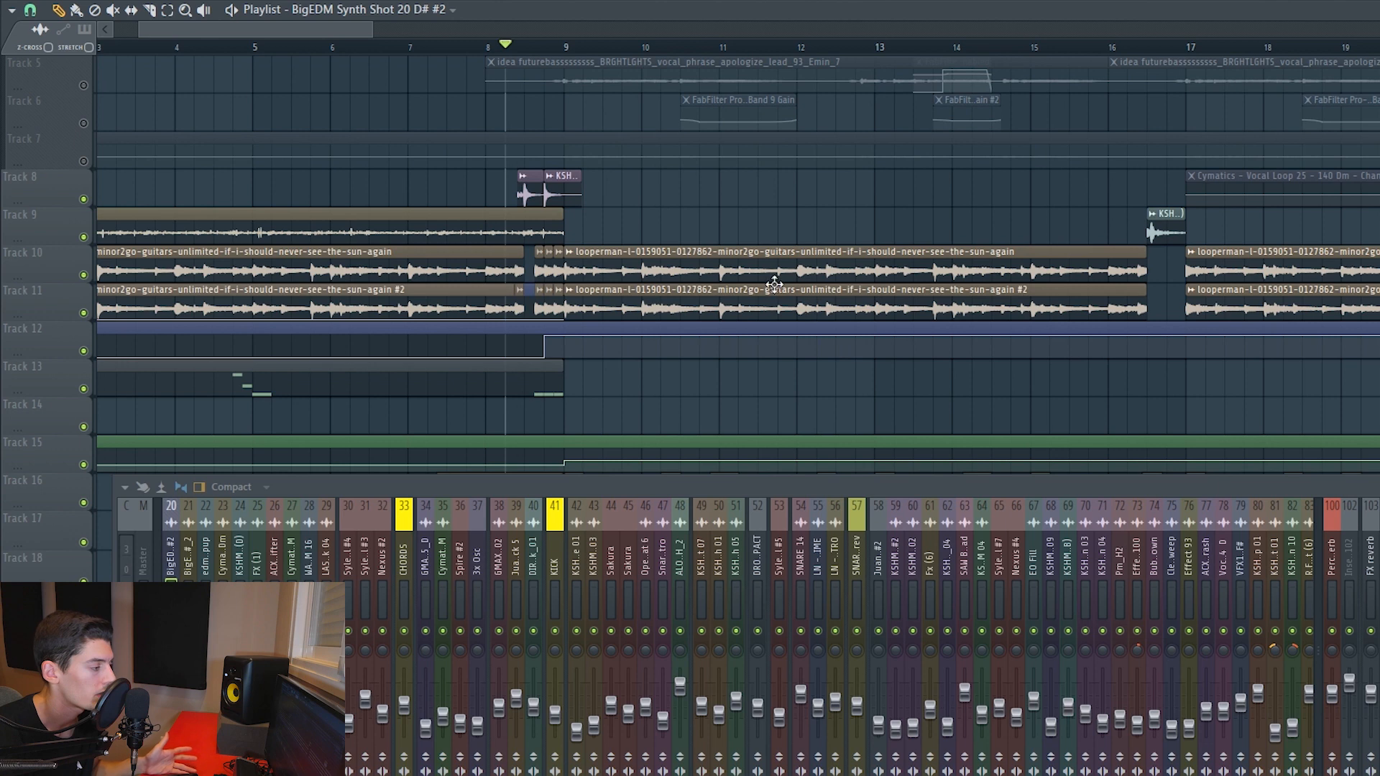
Step: Pick the KSHMR Snare Effect 06 clip on track 8 and play the fill leading into bar 9
{"action": "left_click_drag", "start_coordinate": [519, 197], "coordinate": [539, 194]}
{"action": "scroll", "coordinate": [633, 228], "scroll_direction": "down", "scroll_amount": 3}
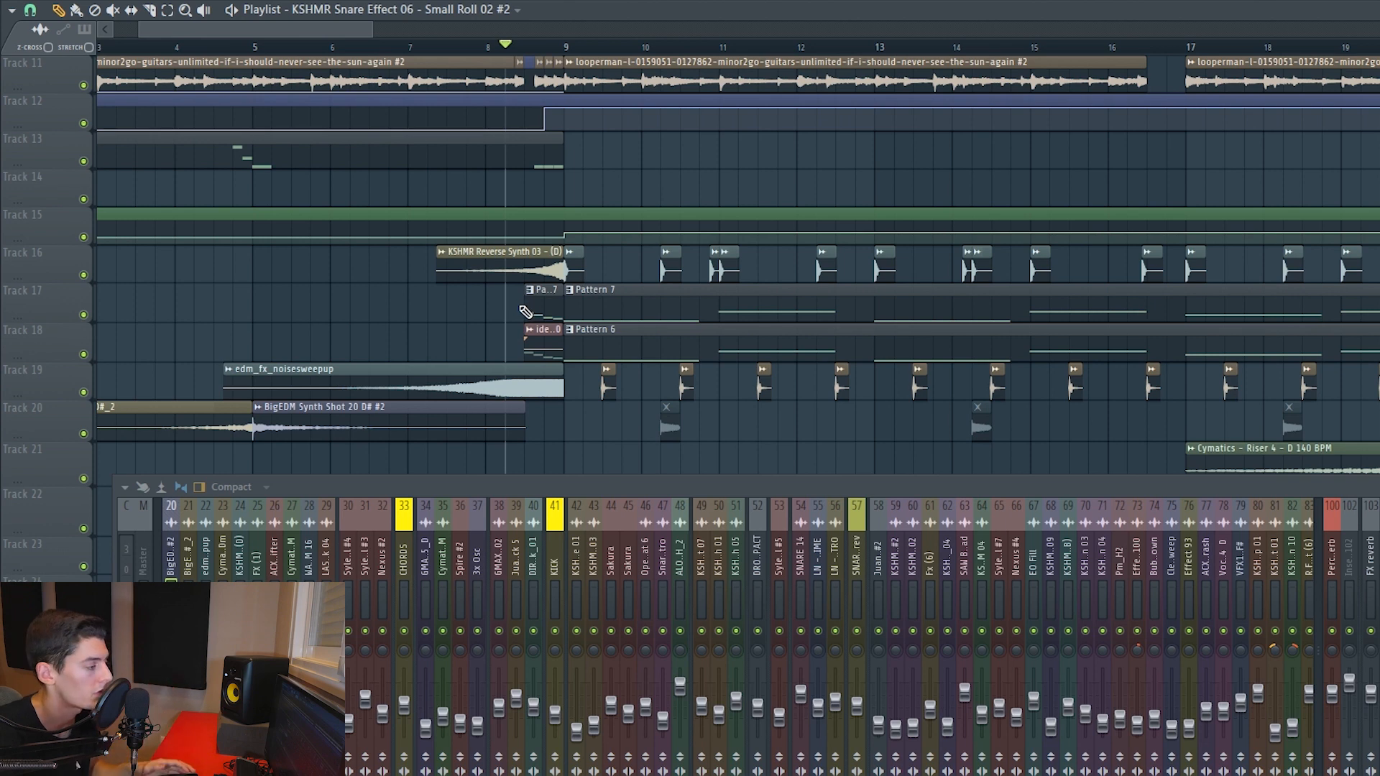
{"action": "key", "text": "space"}
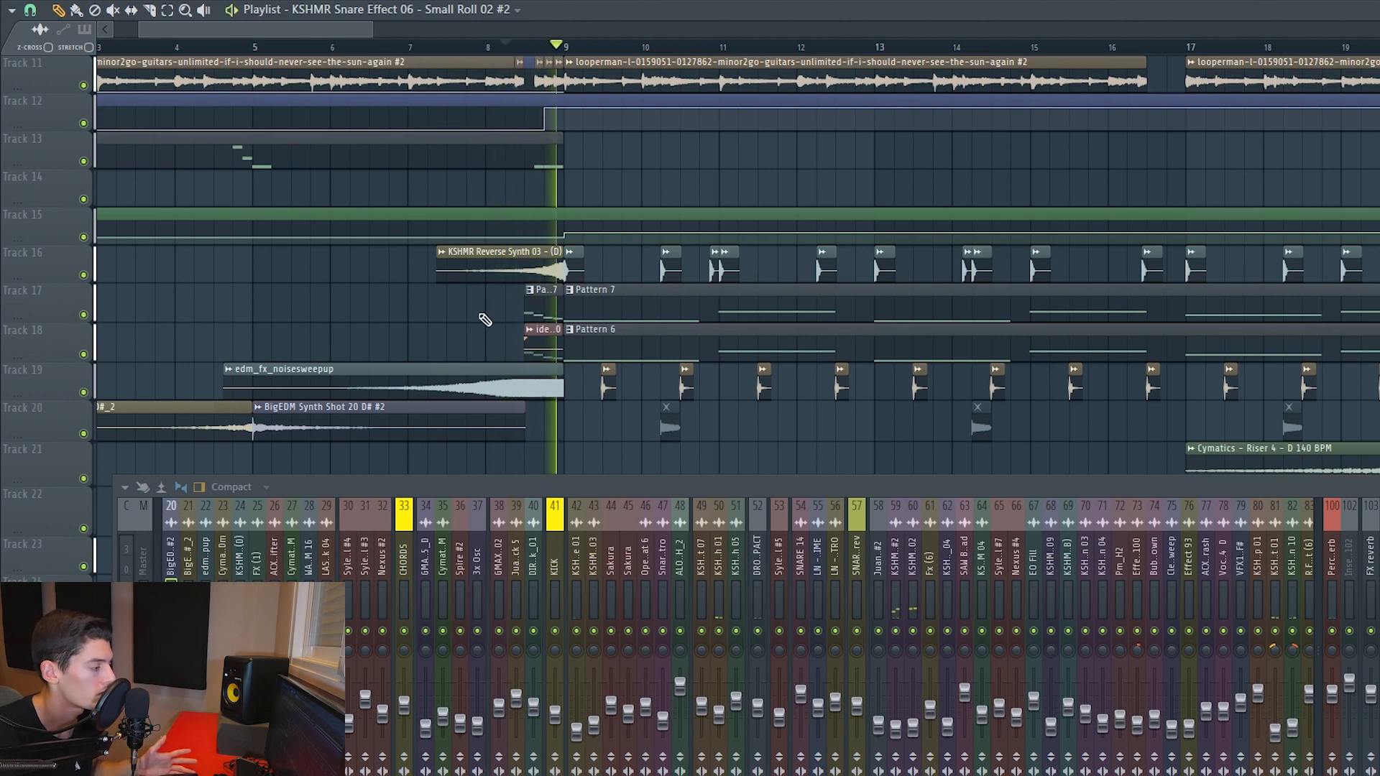
{"action": "key", "text": "space"}
{"action": "scroll", "coordinate": [614, 259], "scroll_direction": "up", "scroll_amount": 3}
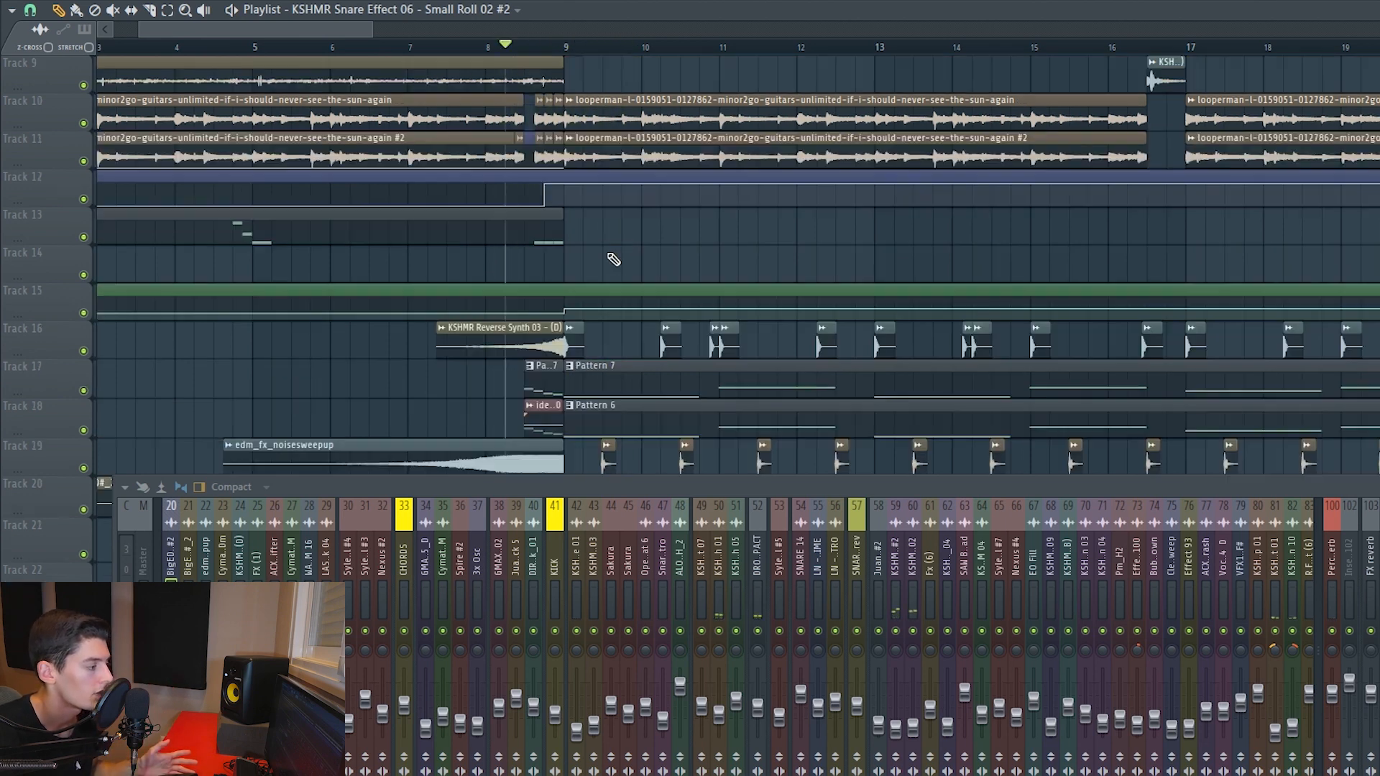
Step: Solo playlist tracks 17 and 18 and play Pattern 7 and Pattern 6 from bar 9
{"action": "scroll", "coordinate": [569, 52], "scroll_direction": "down", "scroll_amount": 5}
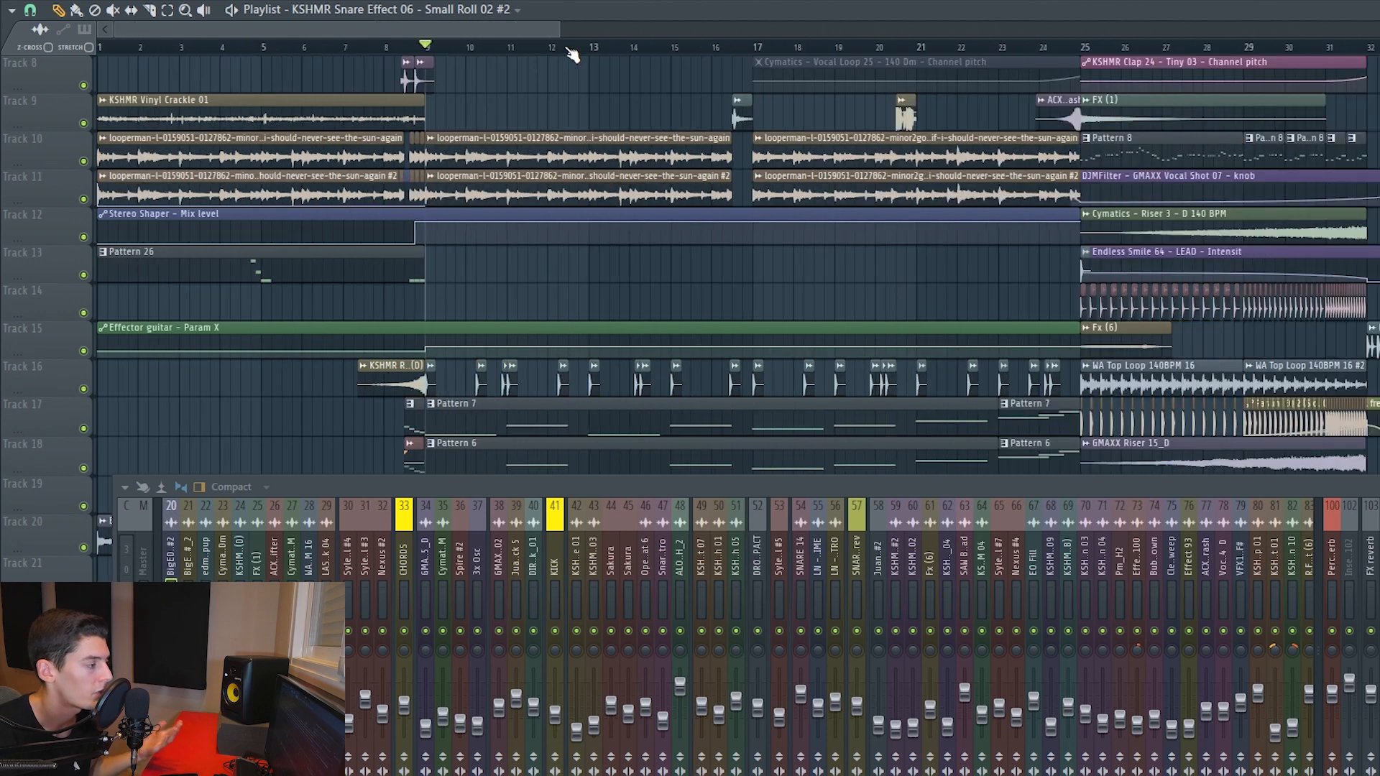
{"action": "scroll", "coordinate": [387, 141], "scroll_direction": "down", "scroll_amount": 3}
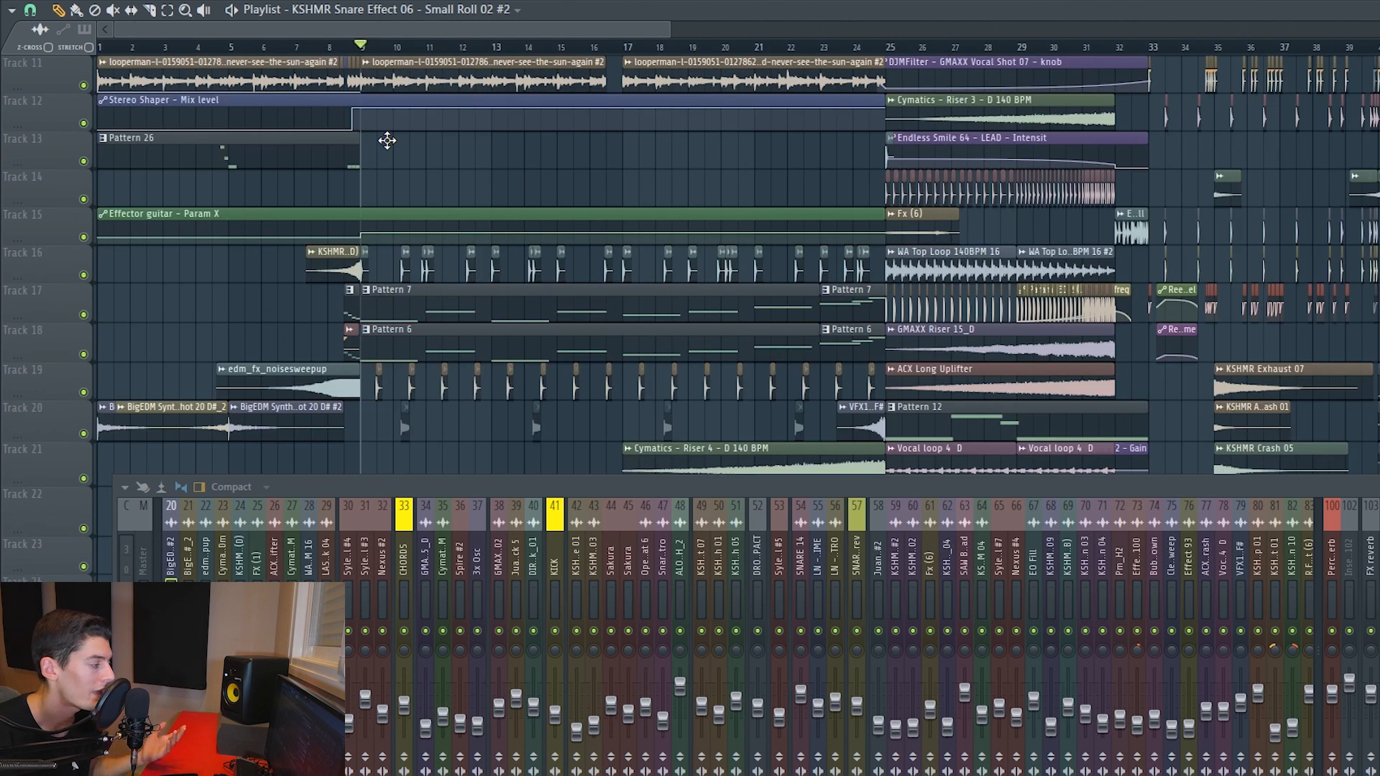
{"action": "right_click", "coordinate": [84, 316]}
{"action": "key", "text": "space"}
{"action": "scroll", "coordinate": [334, 532], "scroll_direction": "up", "scroll_amount": 5}
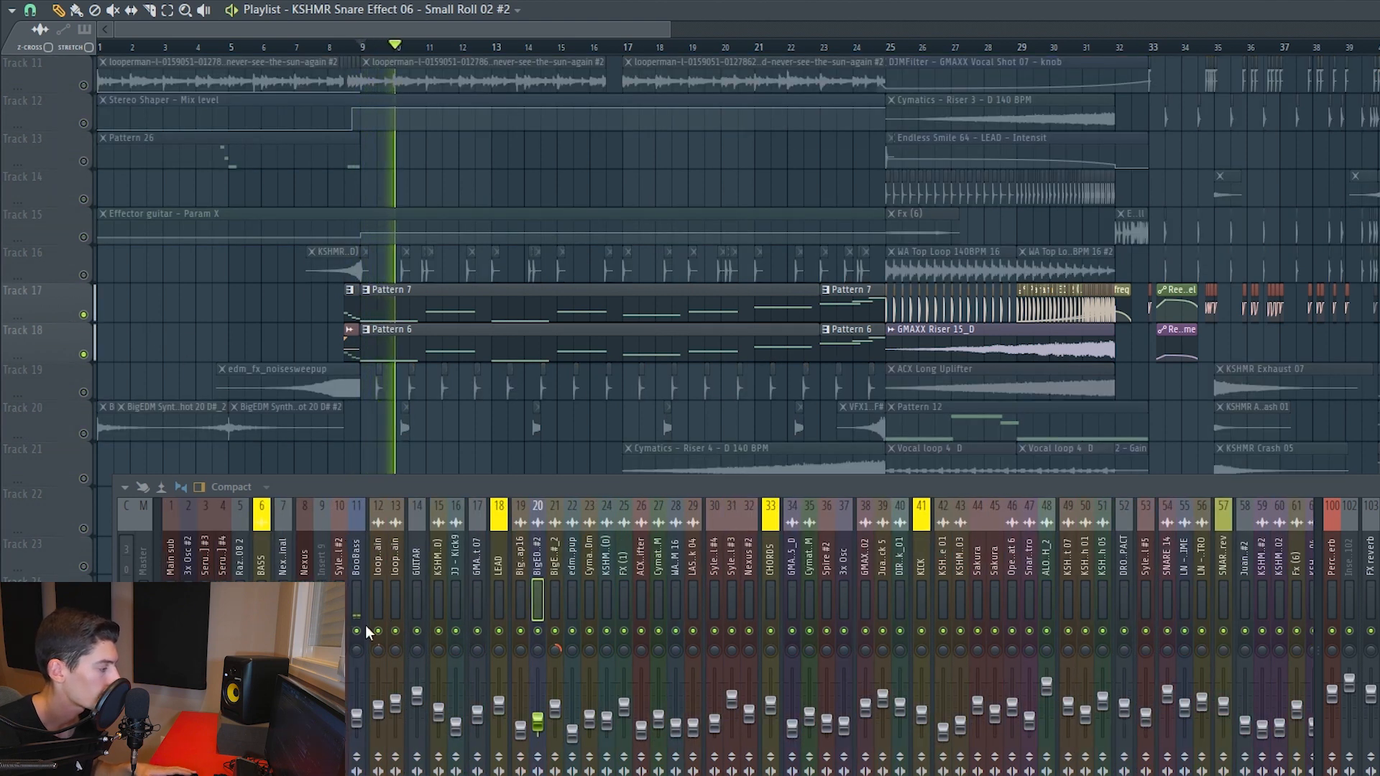
Step: Audition the bass layers of Patterns 6 and 7 separately by isolating mixer inserts 11 (BooBass) and 10
{"action": "left_click", "coordinate": [352, 572]}
{"action": "key", "text": "space"}
{"action": "key", "text": "space"}
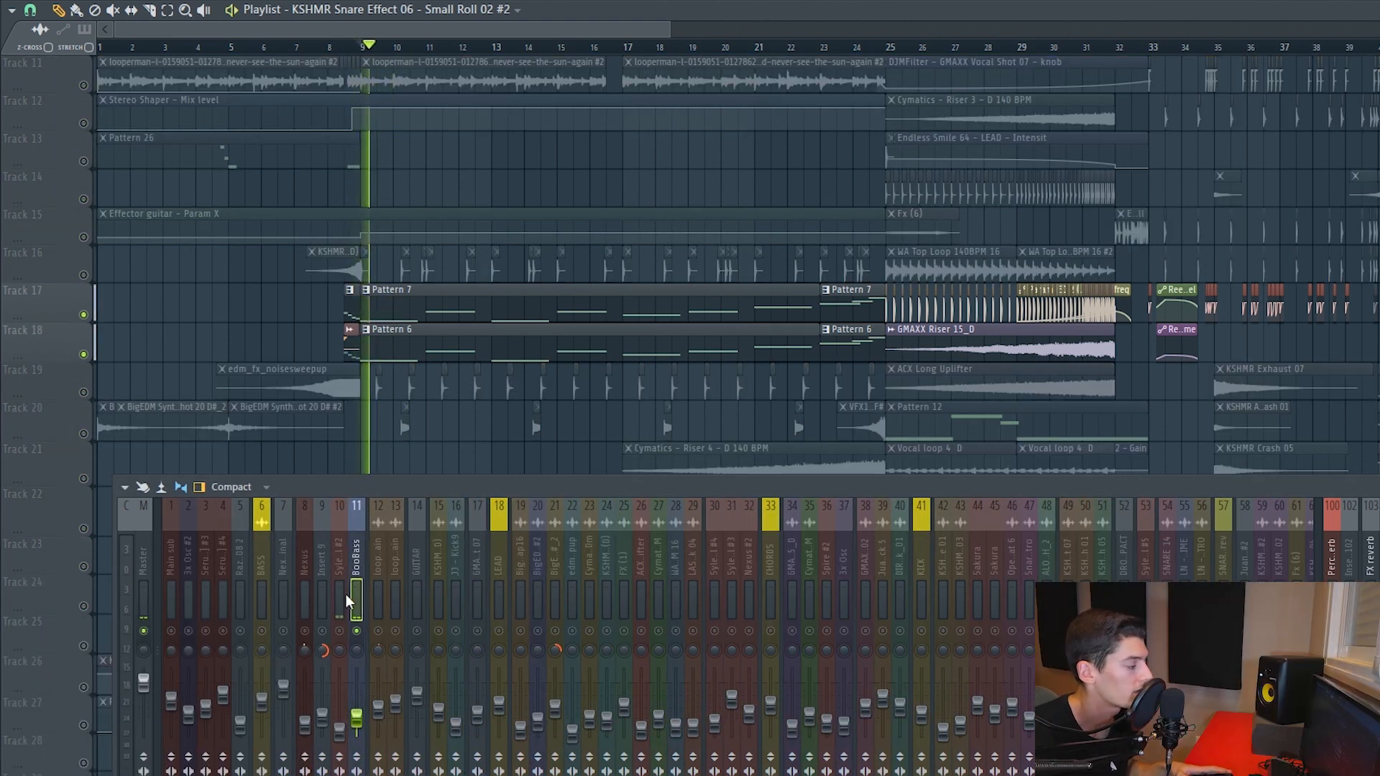
{"action": "key", "text": "space"}
{"action": "left_click", "coordinate": [340, 631]}
{"action": "key", "text": "space"}
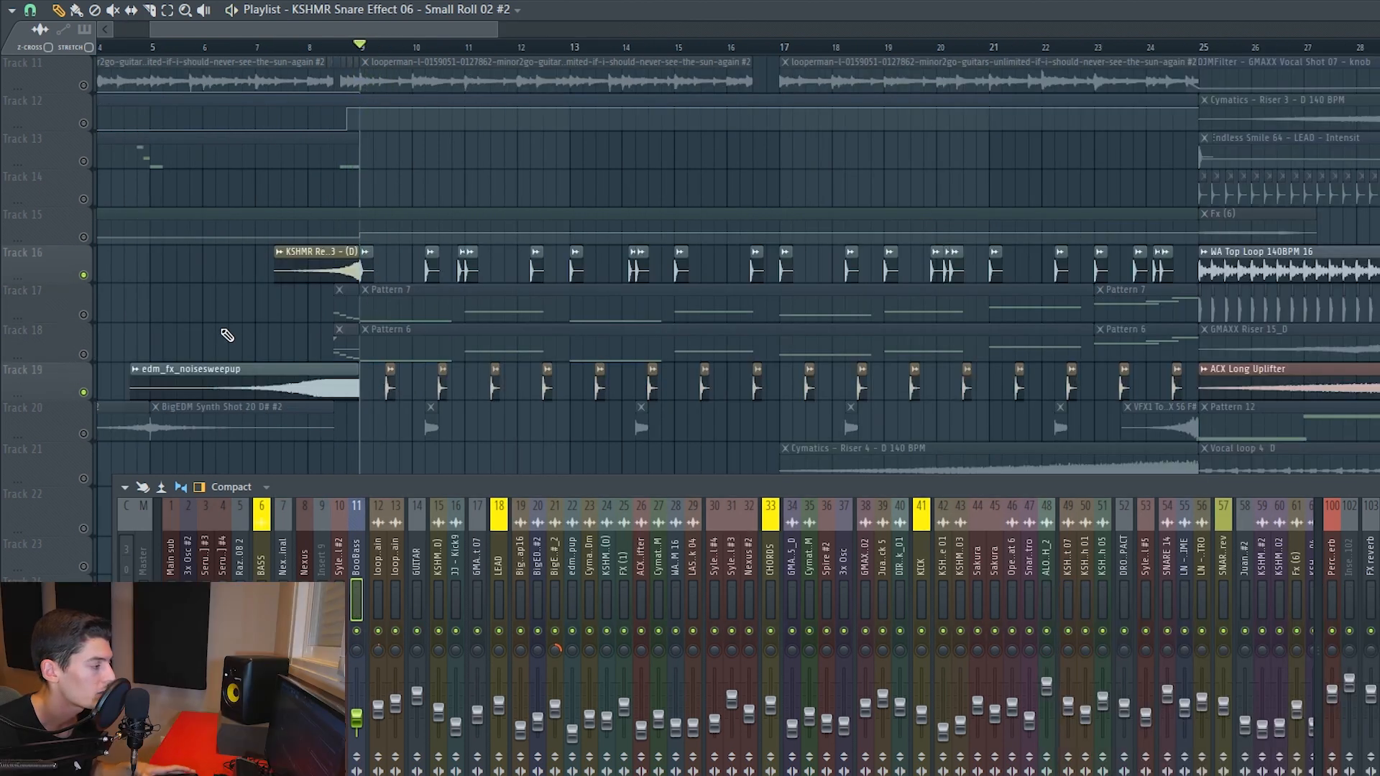
Step: Play the soloed hits on tracks 16 and 19, and the crash, sweep-down and exhaust effects on tracks 23, 25 and 26 from bar 9
{"action": "key", "text": "space"}
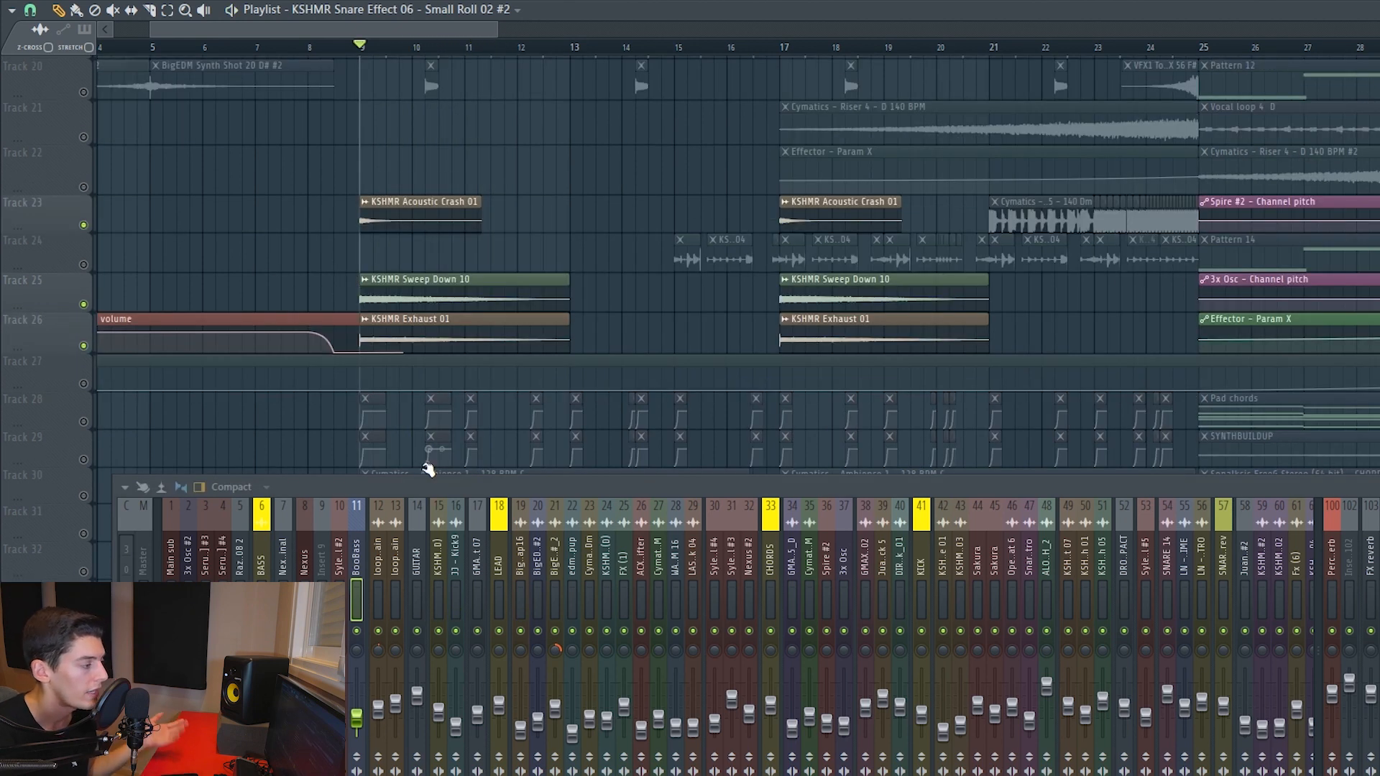
{"action": "key", "text": "space"}
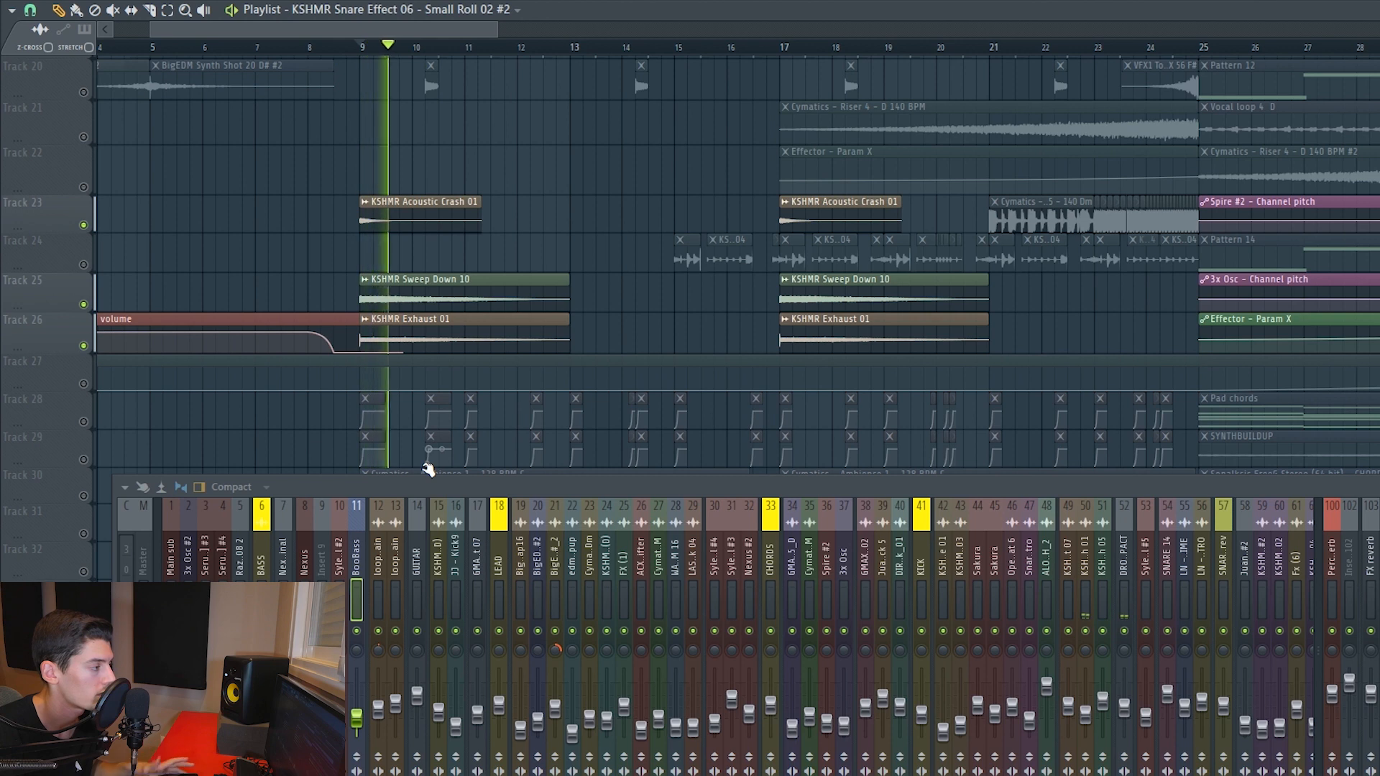
{"action": "key", "text": "space"}
{"action": "scroll", "coordinate": [89, 240], "scroll_direction": "down", "scroll_amount": 4}
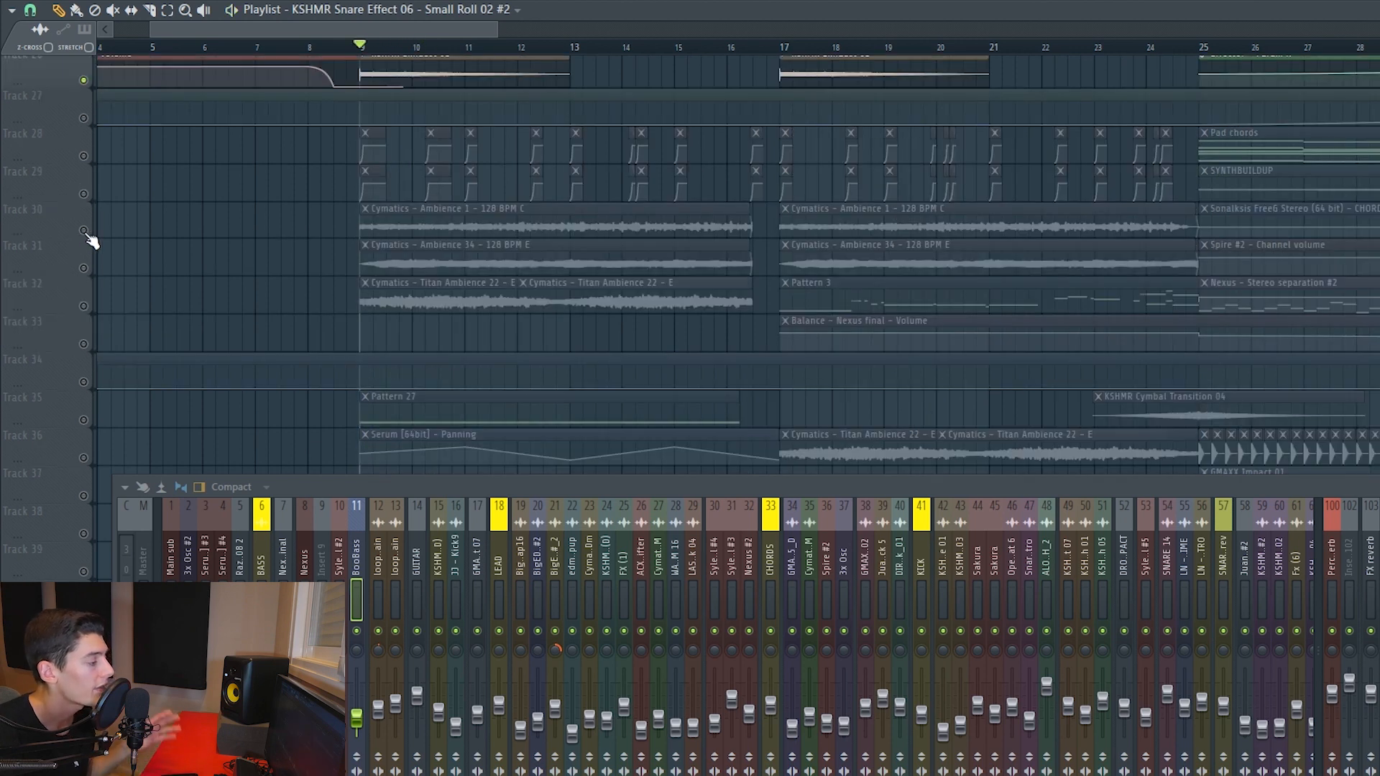
Step: Enable the ambience clips on playlist tracks 30, 31 and 32, along with tracks 35 and 36
{"action": "left_click", "coordinate": [83, 230]}
{"action": "left_click", "coordinate": [83, 268]}
{"action": "left_click", "coordinate": [84, 306]}
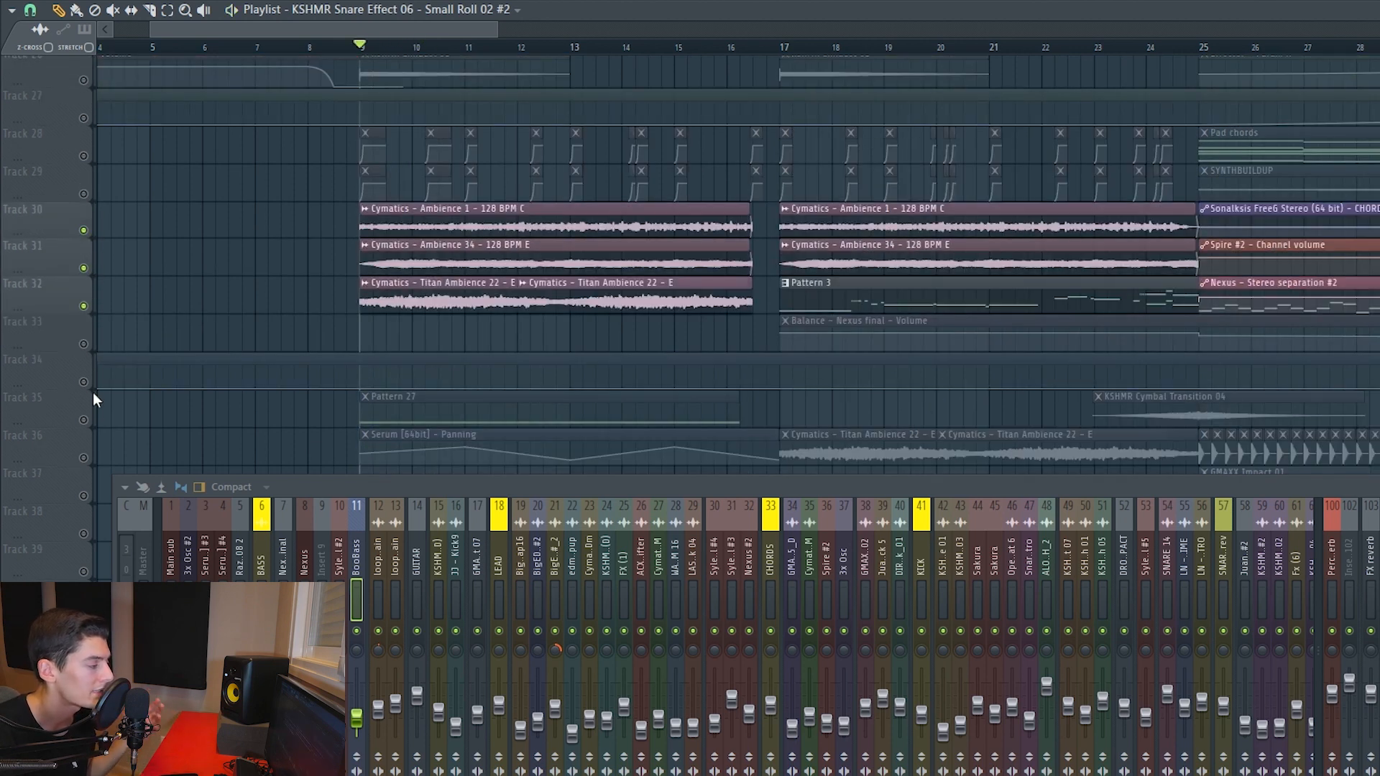
{"action": "left_click", "coordinate": [83, 420]}
{"action": "left_click", "coordinate": [83, 458]}
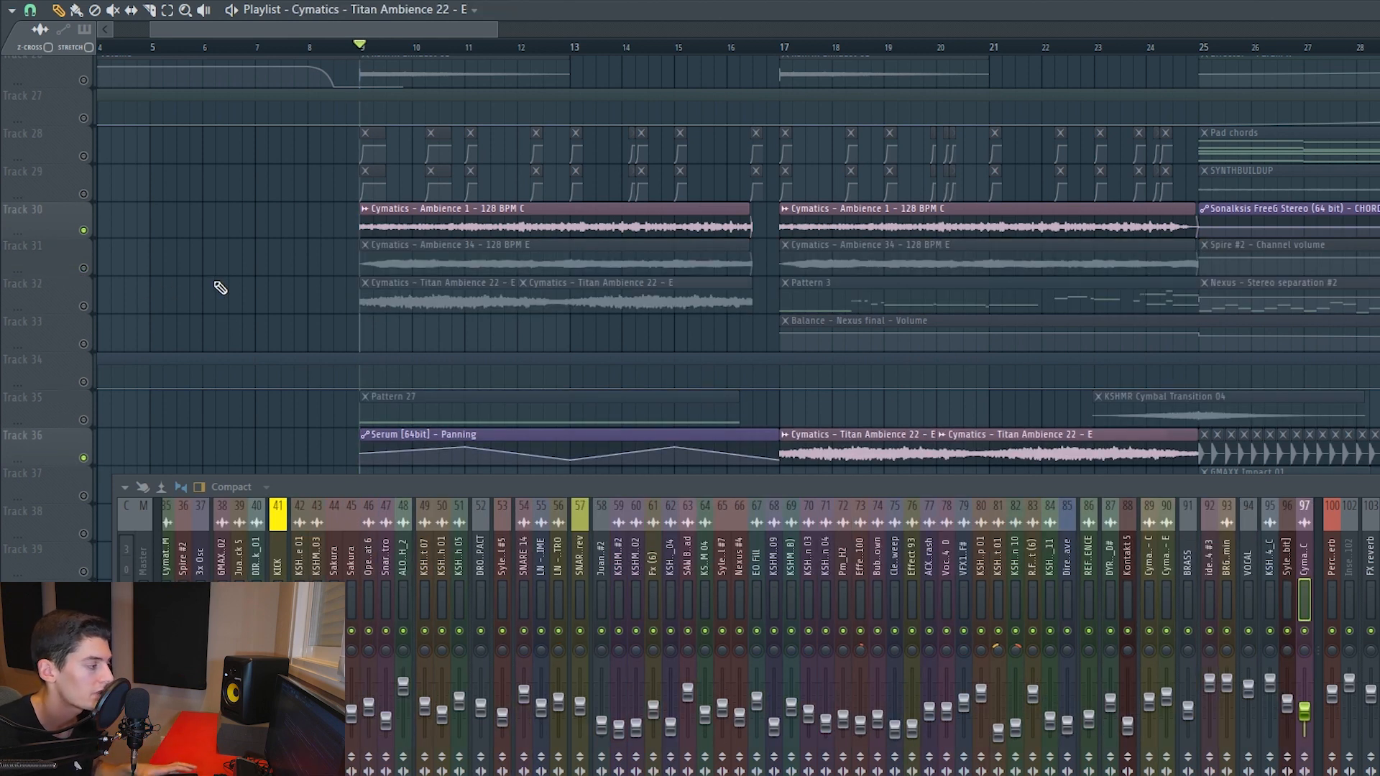
Step: Play from bar 9 and audition the ambience samples on tracks 30, 31 and 32 one at a time
{"action": "key", "text": "space"}
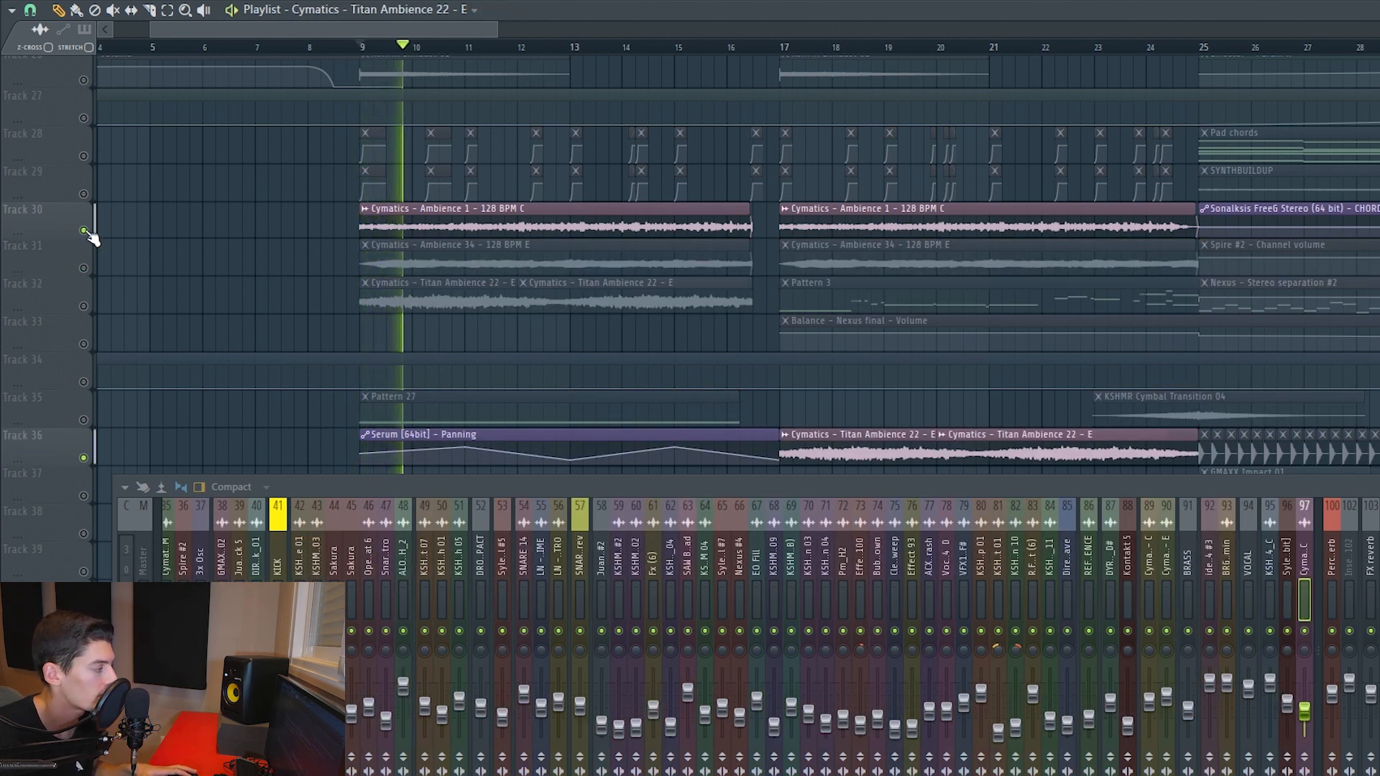
{"action": "left_click", "coordinate": [83, 230]}
{"action": "left_click", "coordinate": [83, 268]}
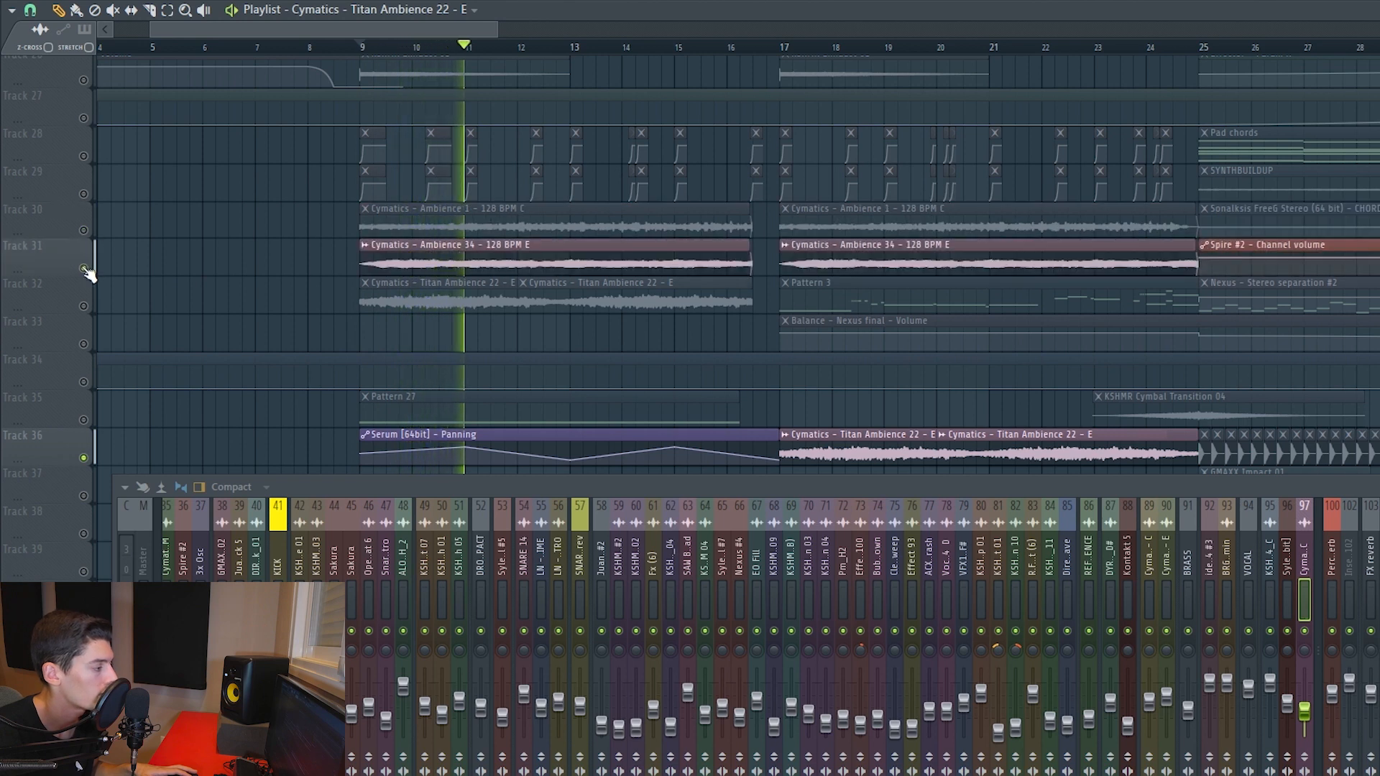
{"action": "left_click", "coordinate": [83, 268]}
{"action": "left_click", "coordinate": [83, 306]}
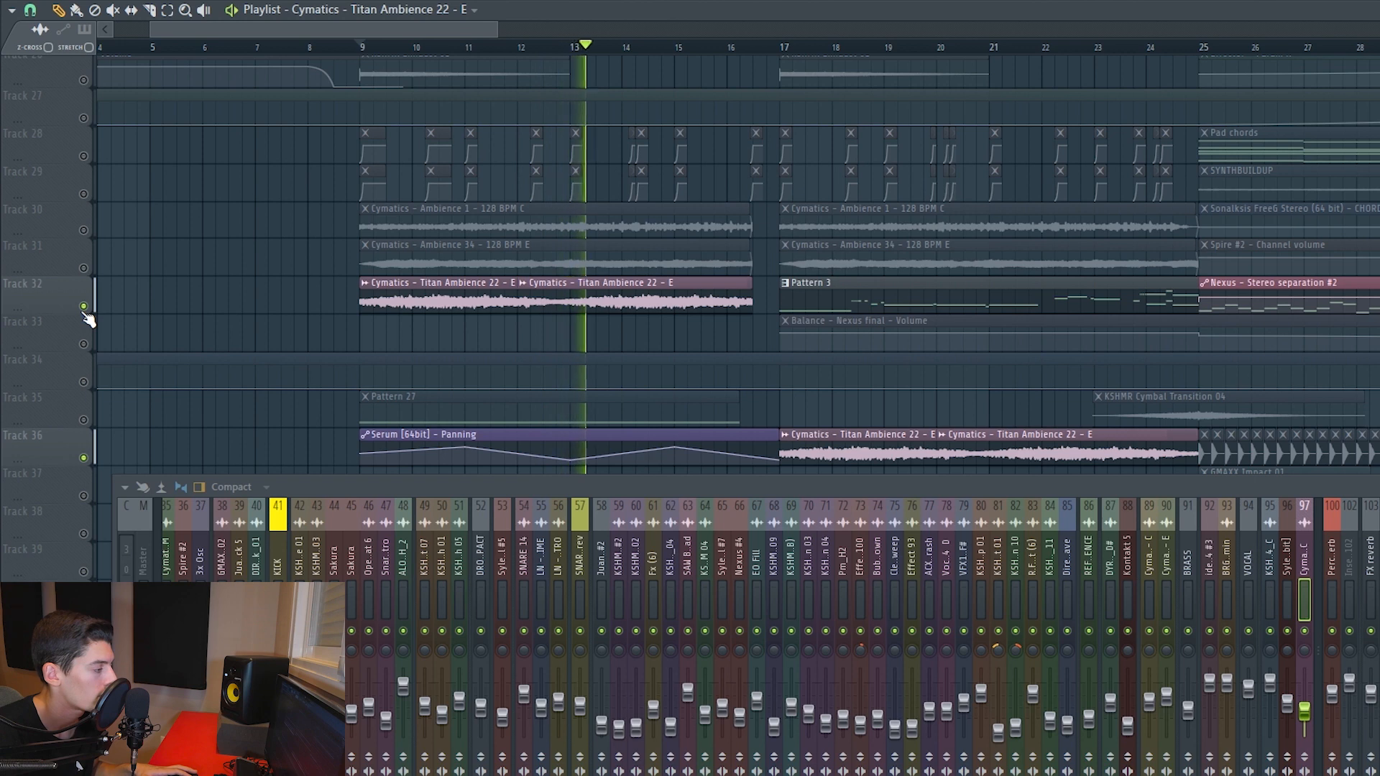
{"action": "key", "text": "space"}
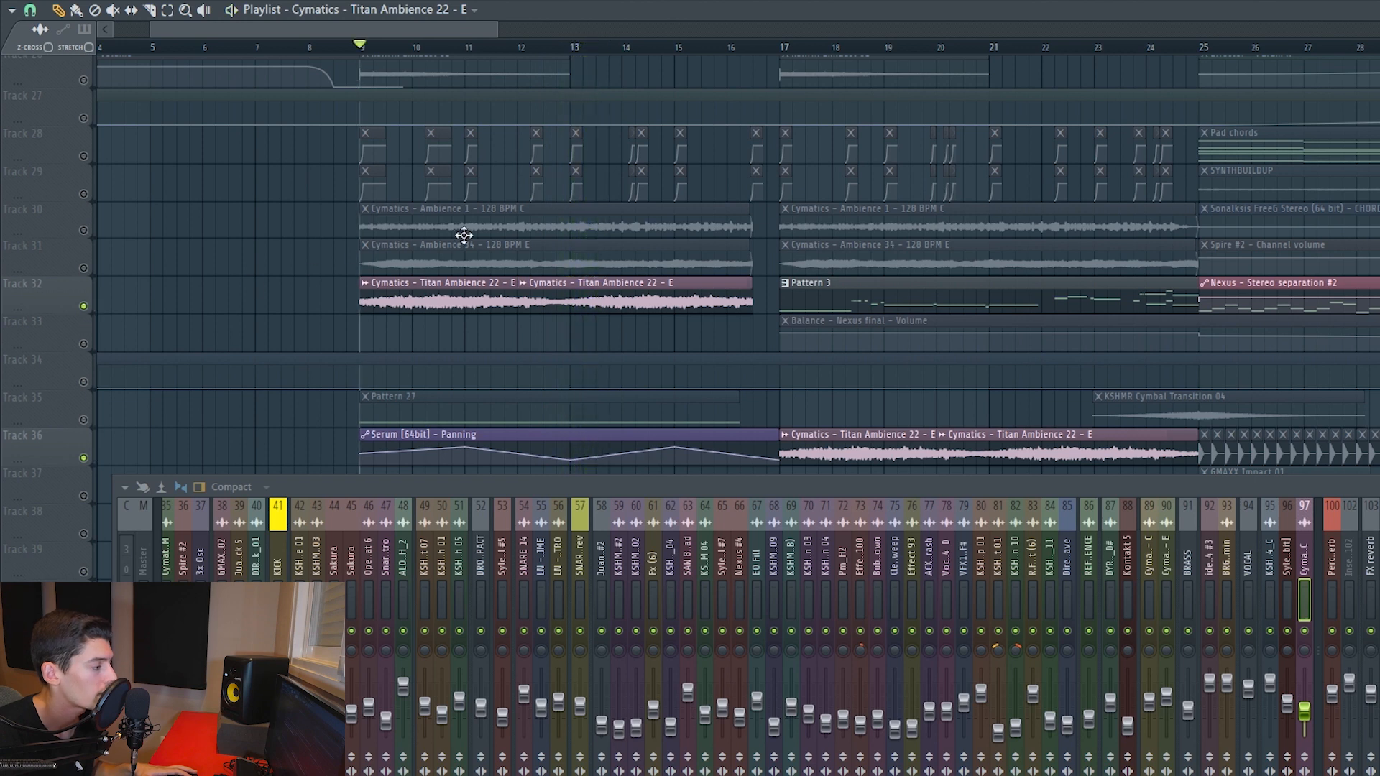
Step: Check the Cymatics - Ambience 34 sample's channel settings and play the Pattern 27 layer with its Serum panning automation from bar 9
{"action": "double_click", "coordinate": [590, 262]}
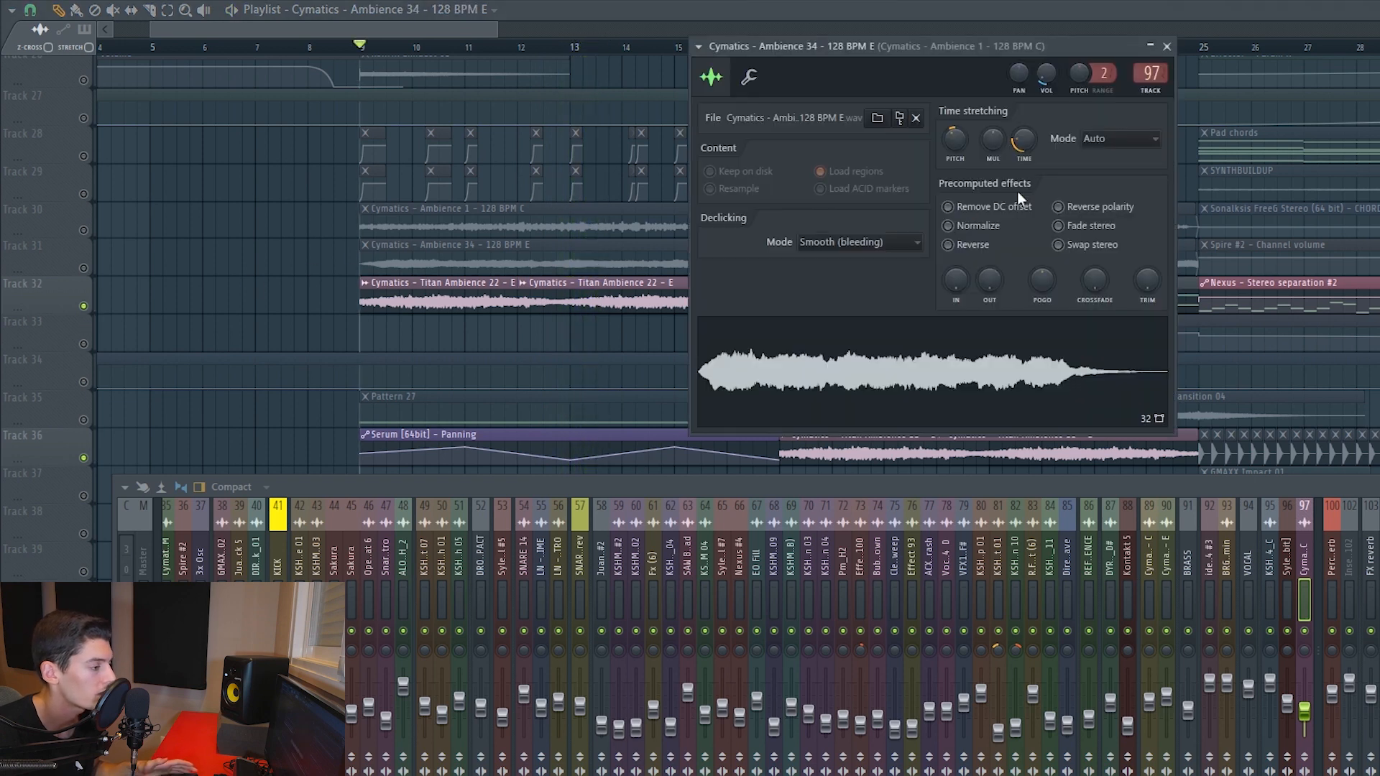
{"action": "left_click", "coordinate": [1168, 47]}
{"action": "scroll", "coordinate": [219, 300], "scroll_direction": "down", "scroll_amount": 2}
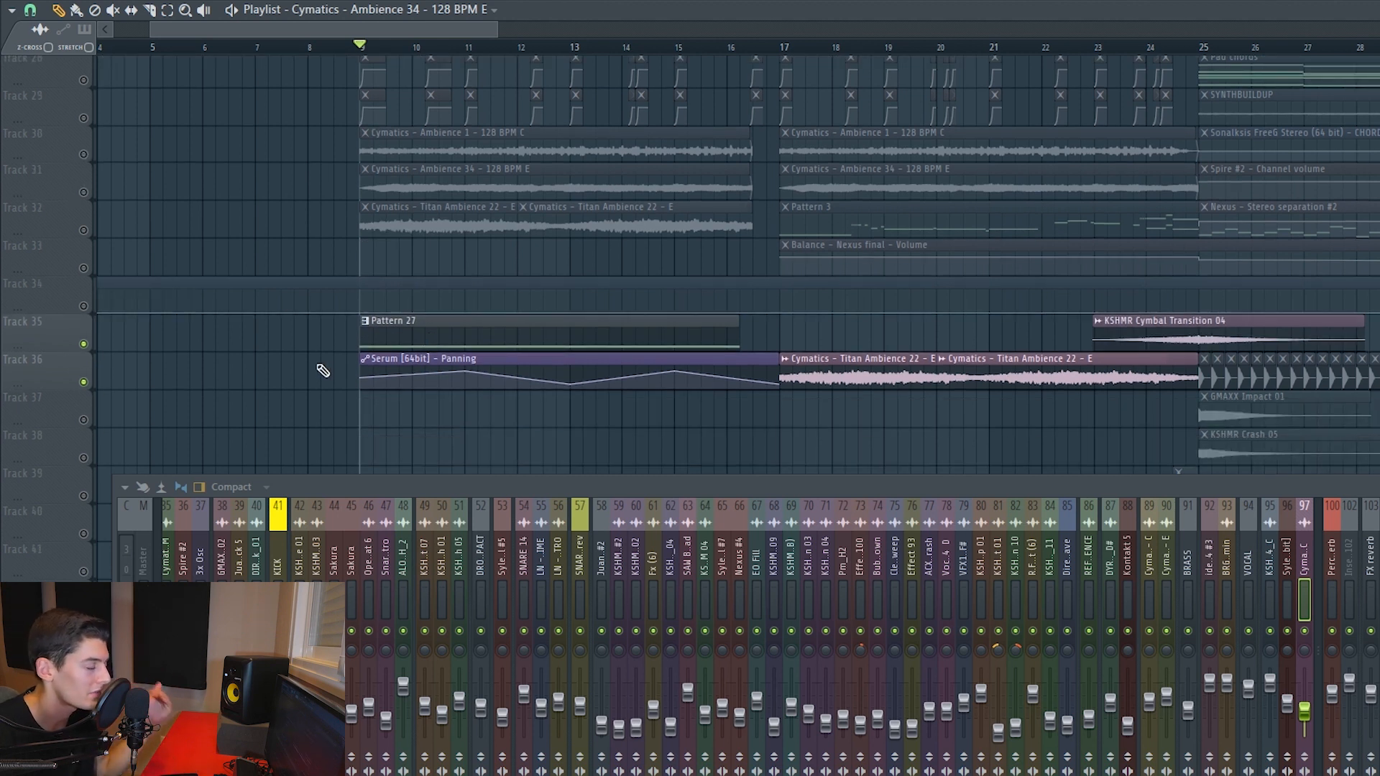
{"action": "key", "text": "space"}
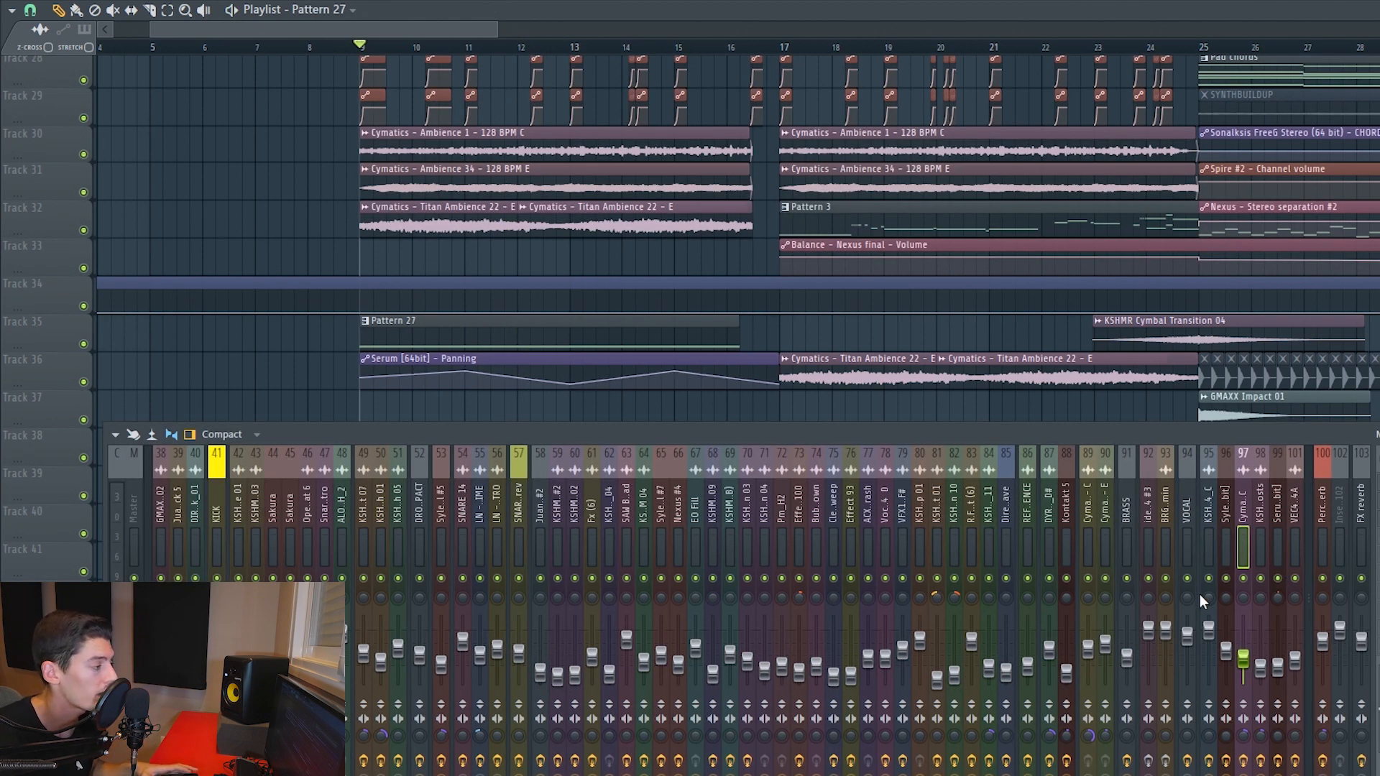
{"action": "key", "text": "space"}
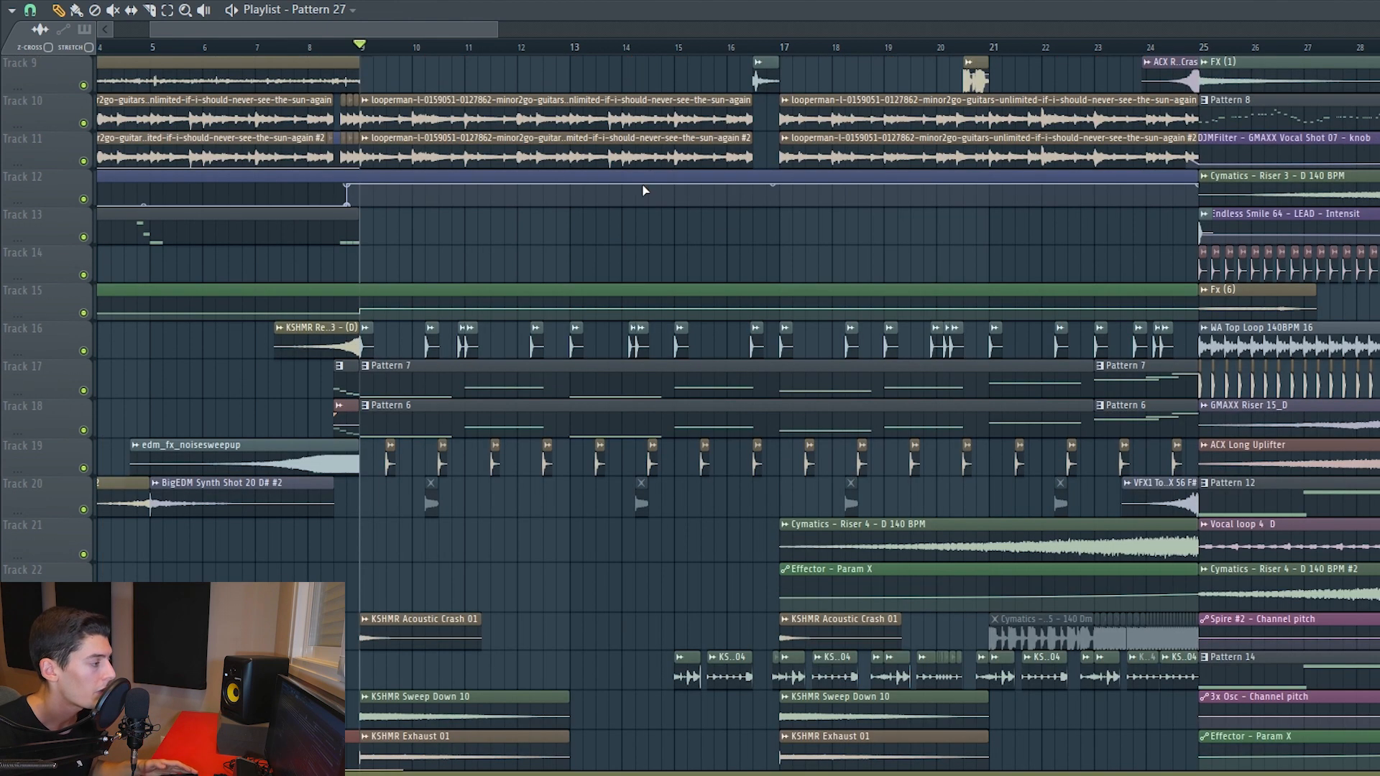
Step: Mark bars 17 to 25 temporarily, clear the selection, and play the full arrangement from bar 15
{"action": "left_click_drag", "start_coordinate": [786, 48], "coordinate": [1193, 65]}
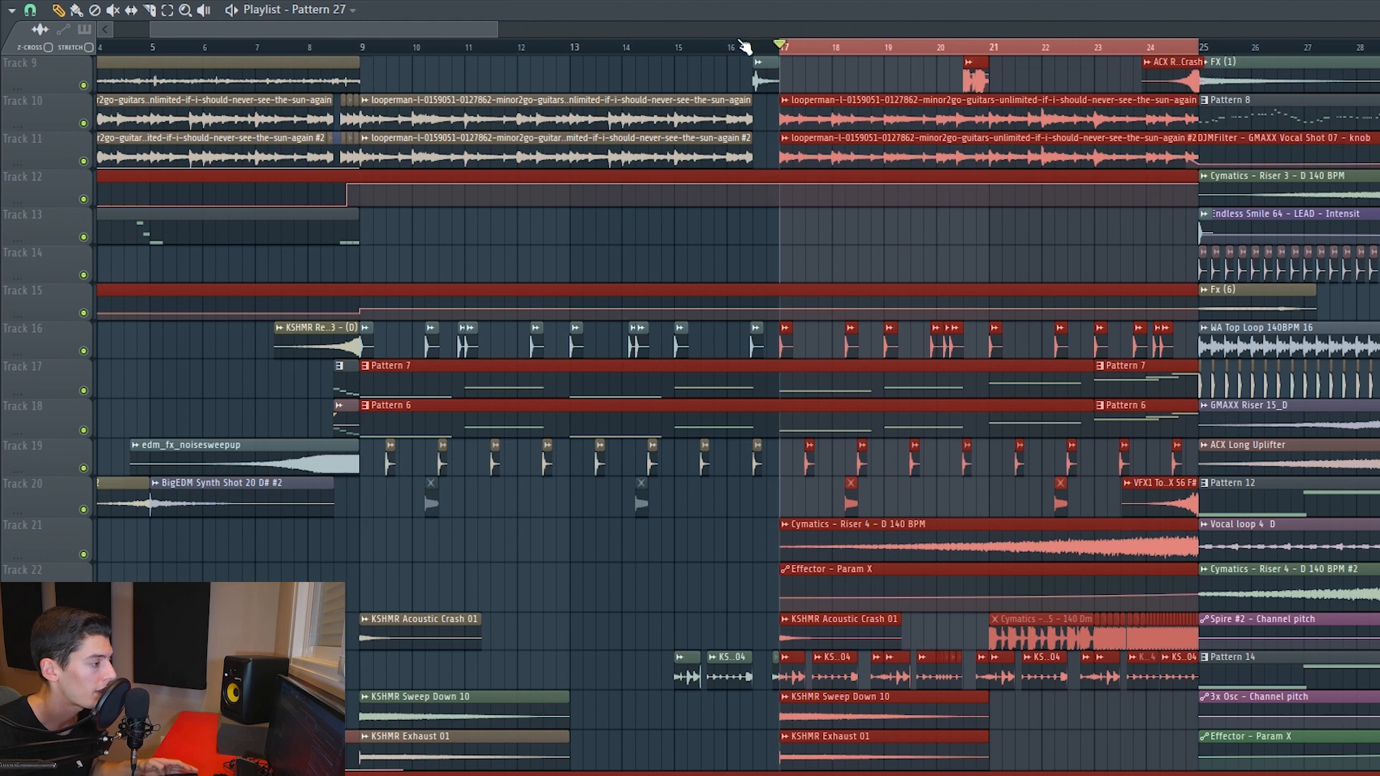
{"action": "left_click", "coordinate": [758, 51]}
{"action": "left_click", "coordinate": [674, 47]}
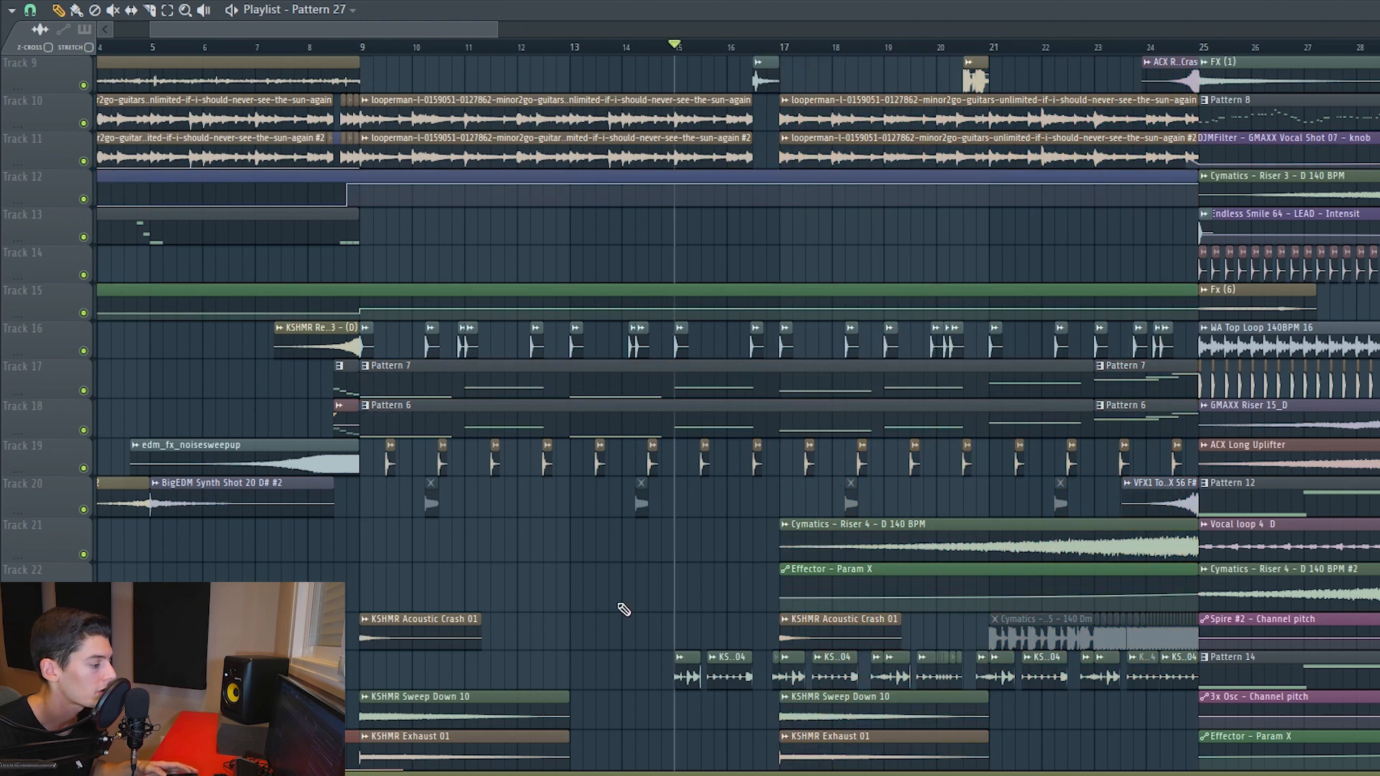
{"action": "key", "text": "space"}
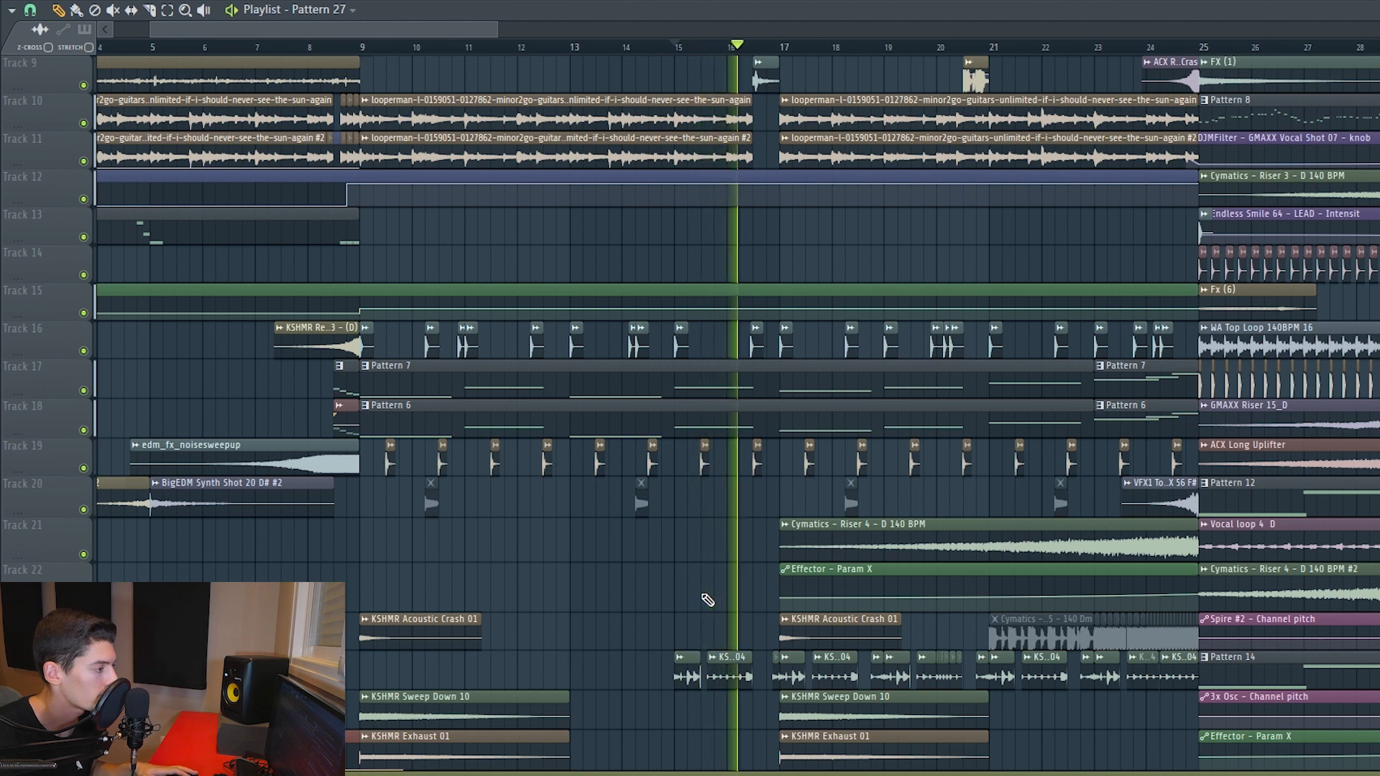
{"action": "key", "text": "space"}
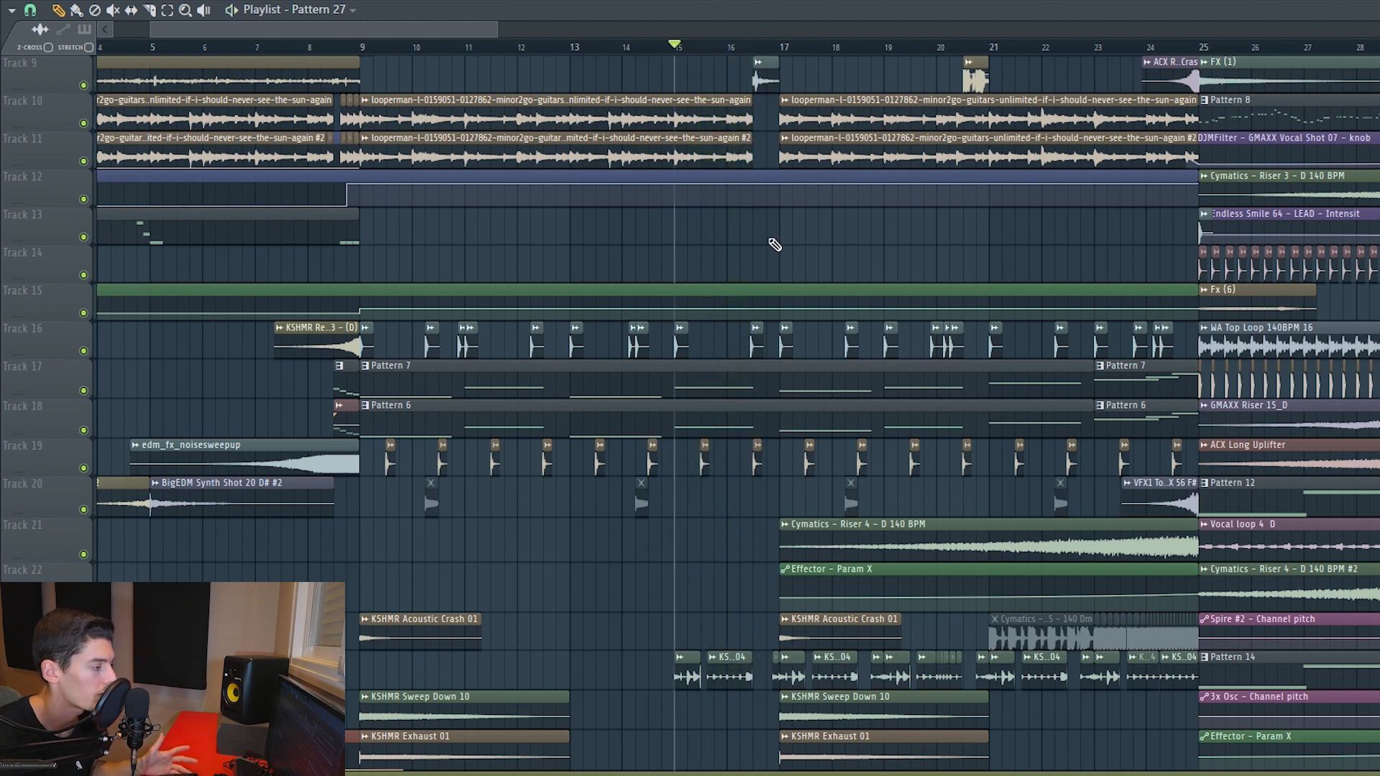
Step: Look over the layers starting at bar 17 and solo Patterns 7 and 6 on tracks 17 and 18
{"action": "left_click", "coordinate": [784, 46]}
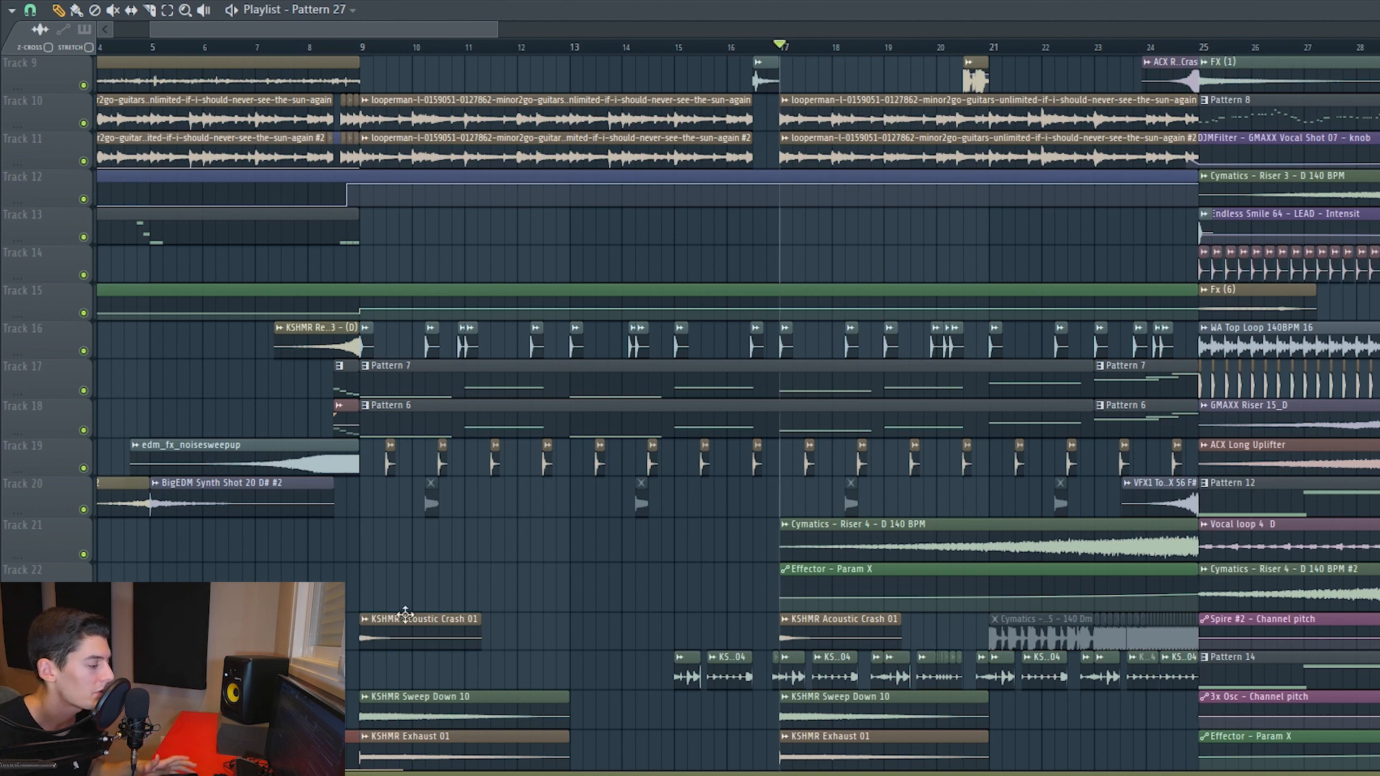
{"action": "scroll", "coordinate": [405, 615], "scroll_direction": "down", "scroll_amount": 4}
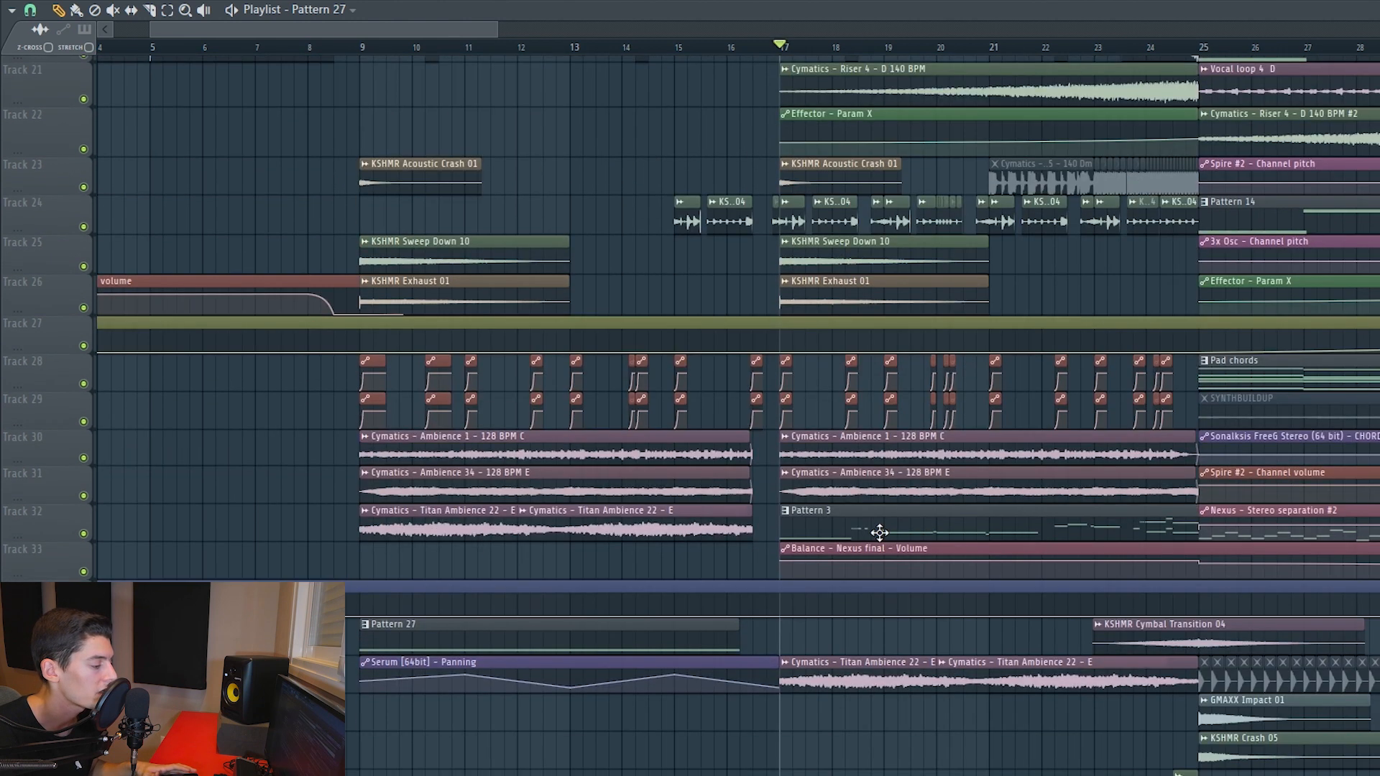
{"action": "scroll", "coordinate": [777, 585], "scroll_direction": "up", "scroll_amount": 1}
{"action": "scroll", "coordinate": [797, 350], "scroll_direction": "up", "scroll_amount": 1}
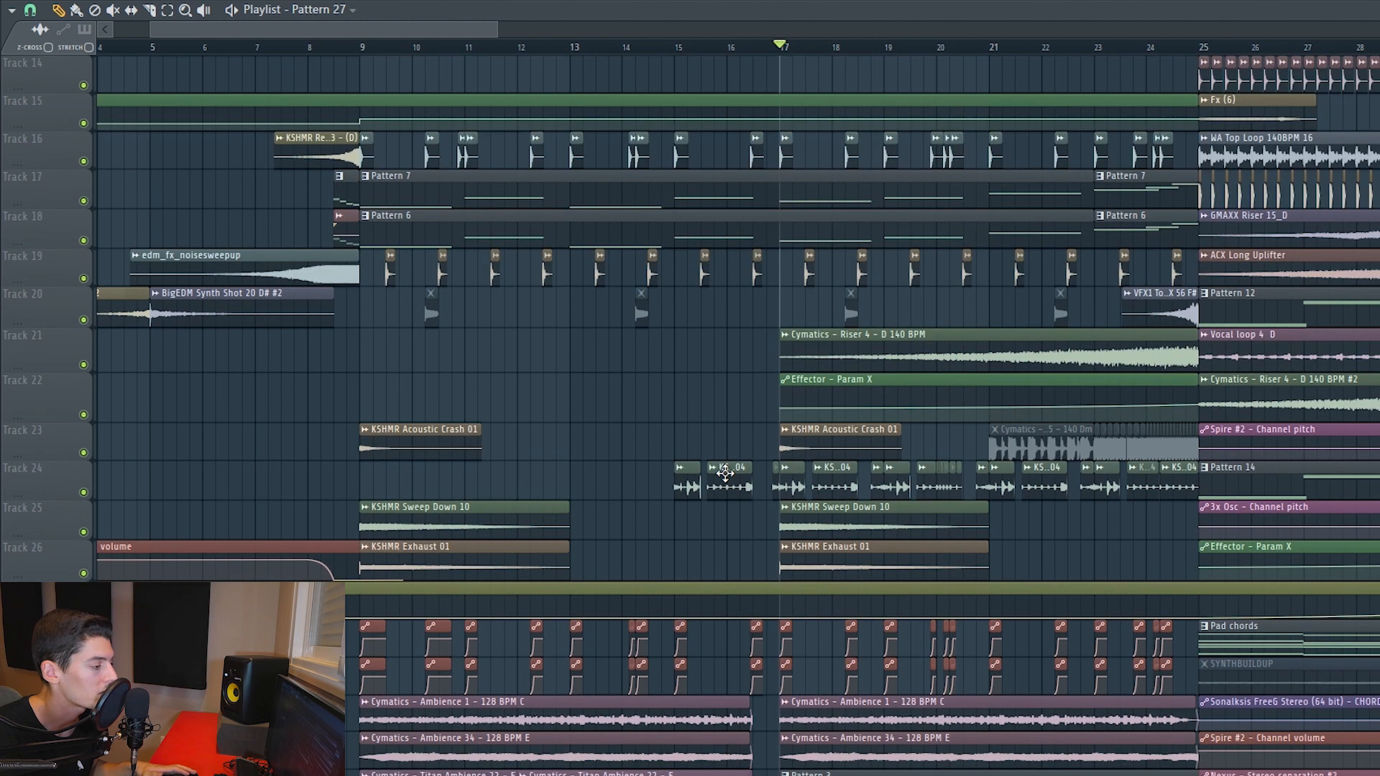
{"action": "scroll", "coordinate": [709, 476], "scroll_direction": "up", "scroll_amount": 2}
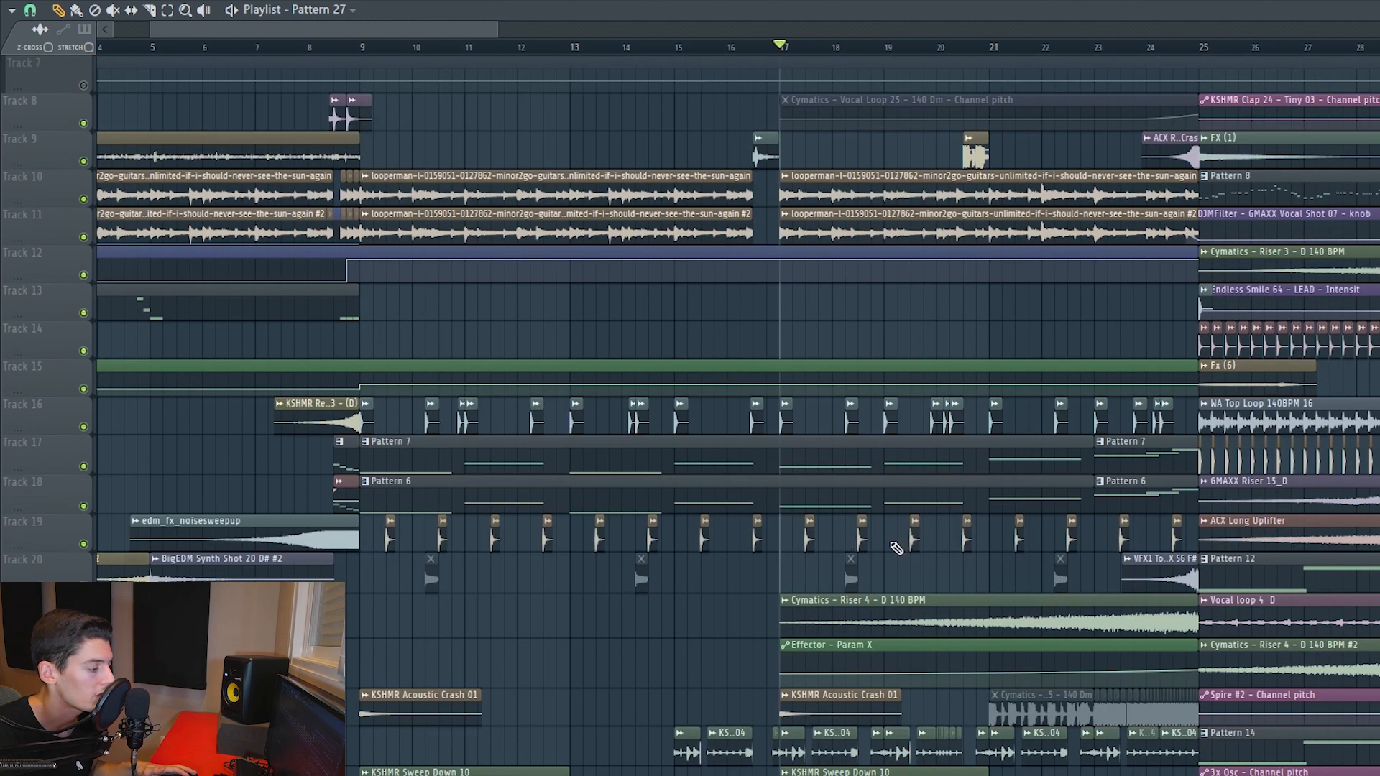
{"action": "scroll", "coordinate": [853, 369], "scroll_direction": "down", "scroll_amount": 1}
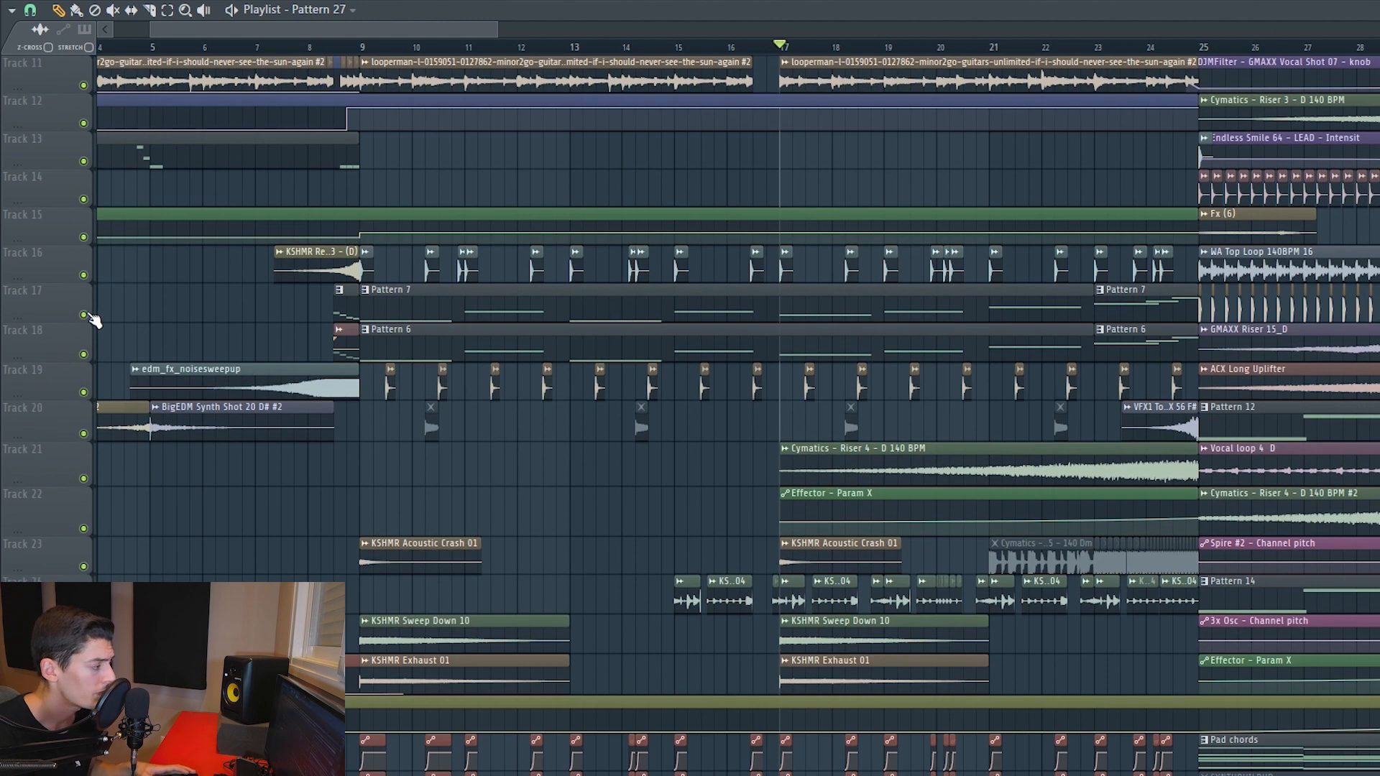
{"action": "right_click", "coordinate": [83, 315]}
{"action": "left_click", "coordinate": [83, 354]}
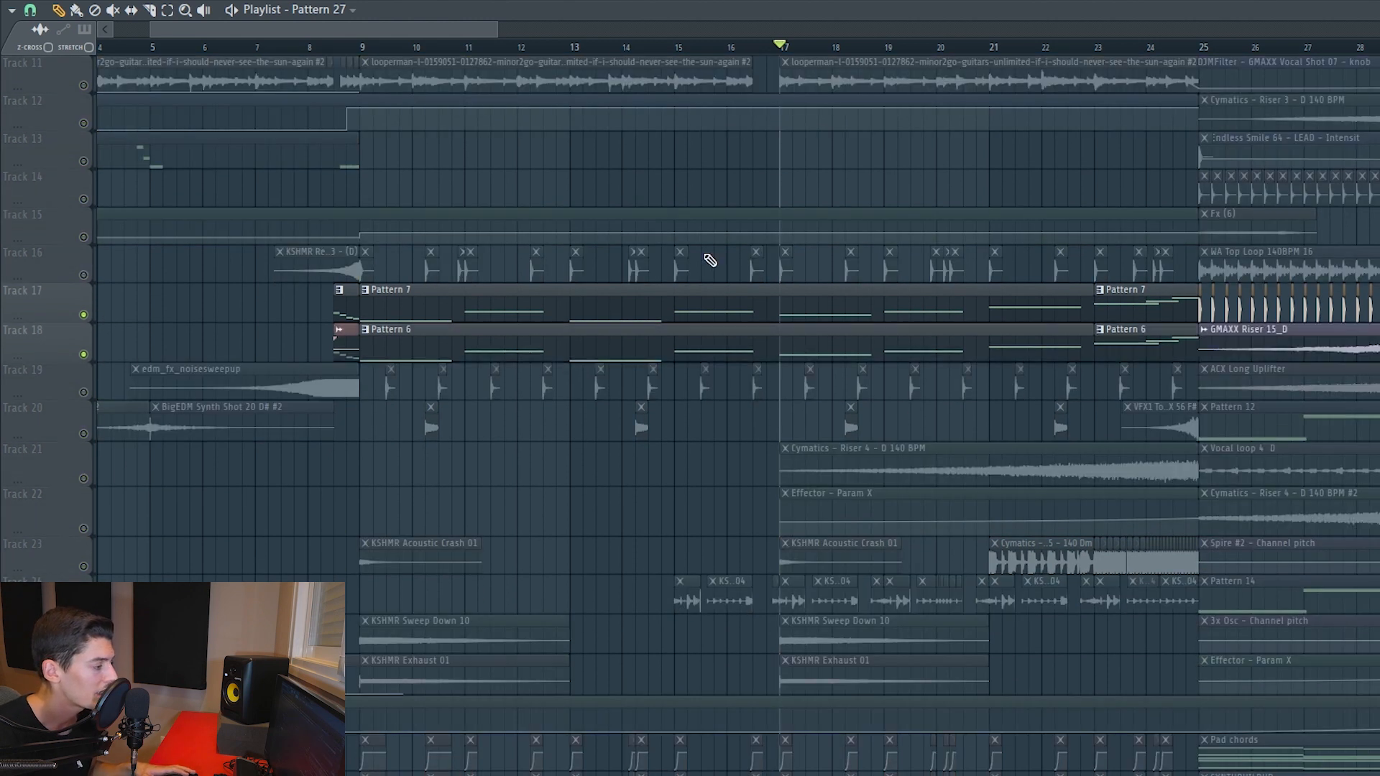
Step: Play the soloed Patterns 7 and 6 from bar 9, skipping ahead through bars 11, 13, 17, 19, 21 and 23 to compare their notes
{"action": "left_click", "coordinate": [361, 48]}
{"action": "key", "text": "space"}
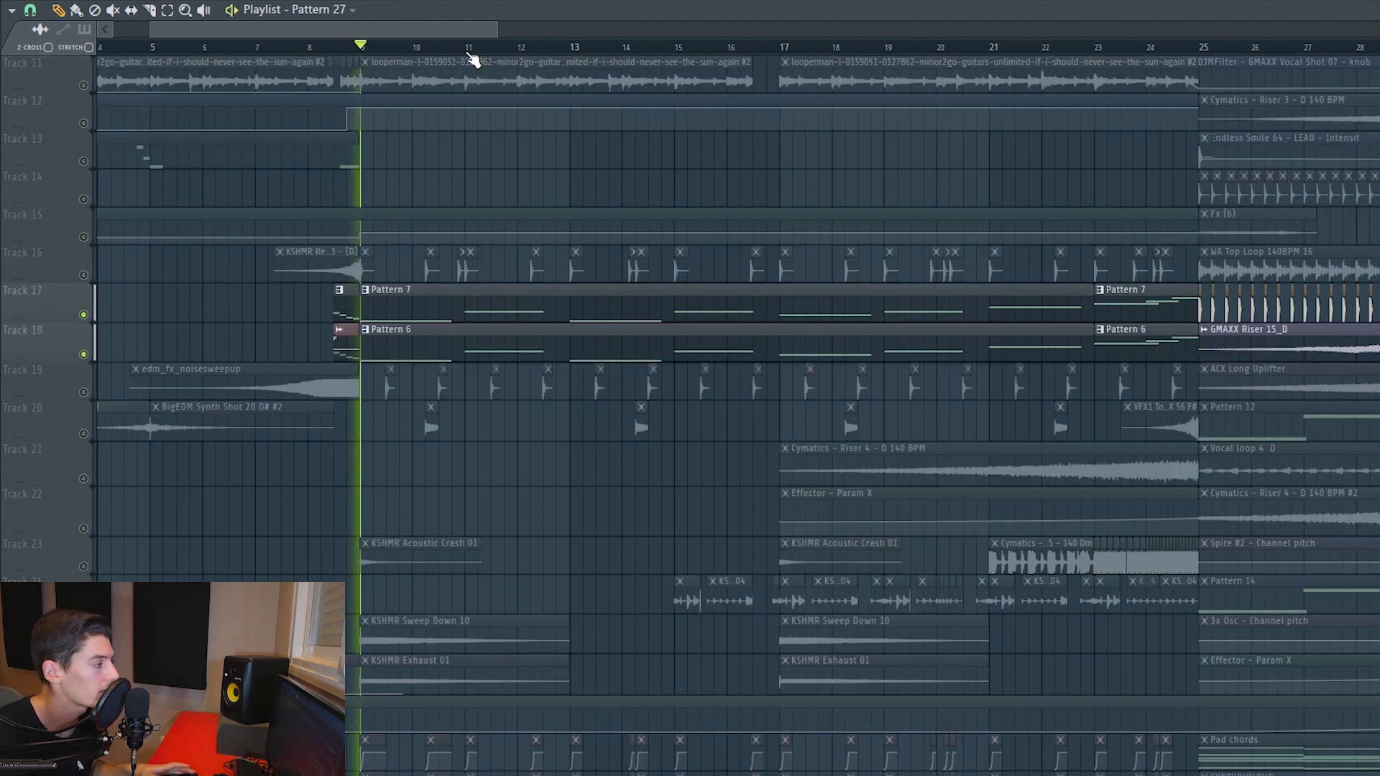
{"action": "left_click", "coordinate": [466, 47]}
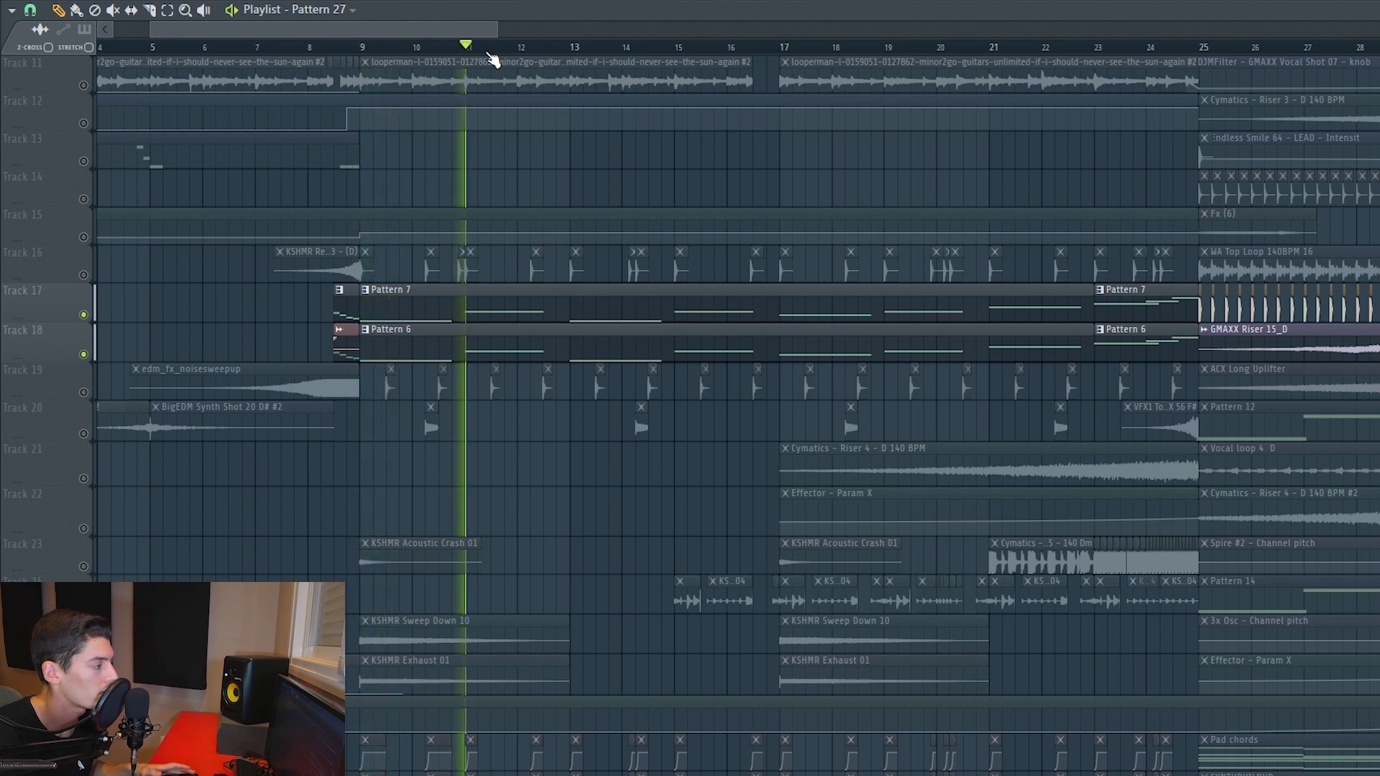
{"action": "left_click", "coordinate": [580, 51]}
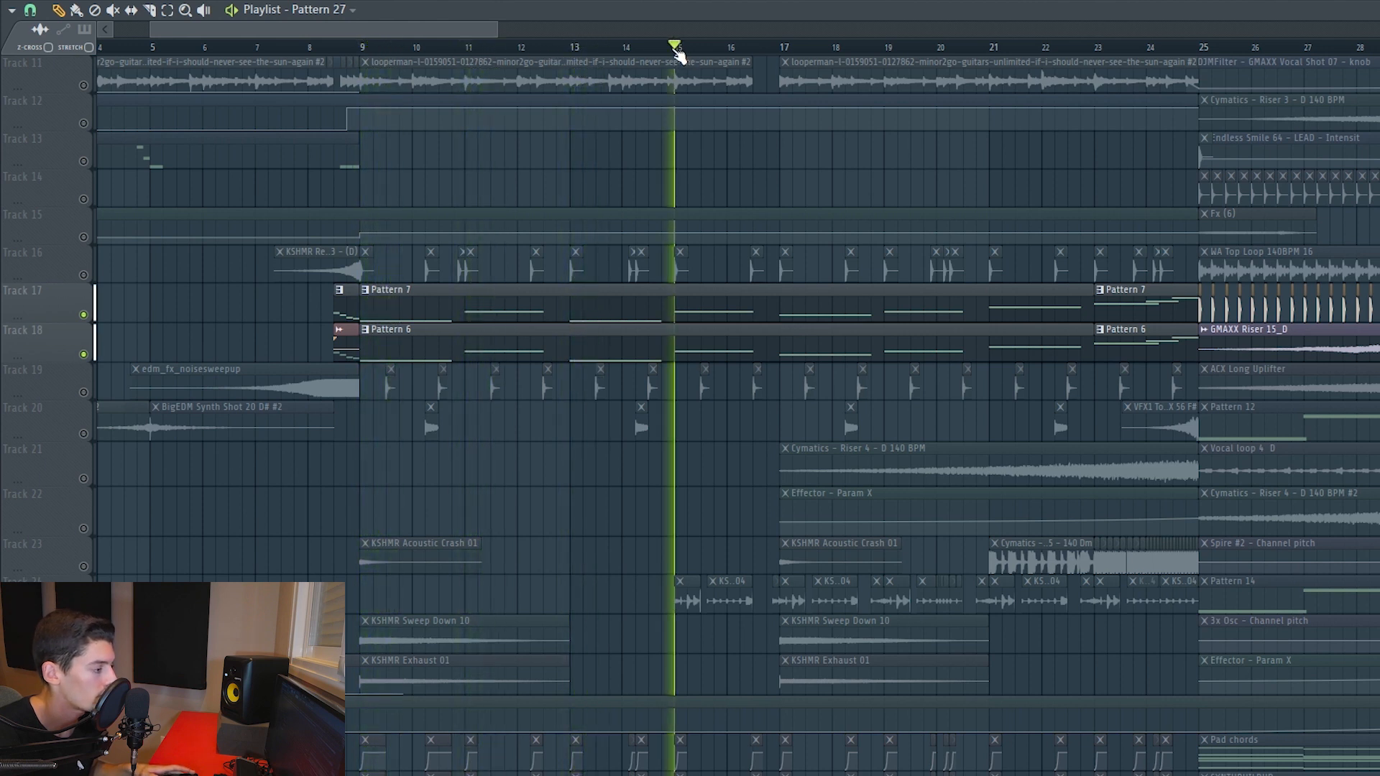
{"action": "left_click", "coordinate": [785, 48]}
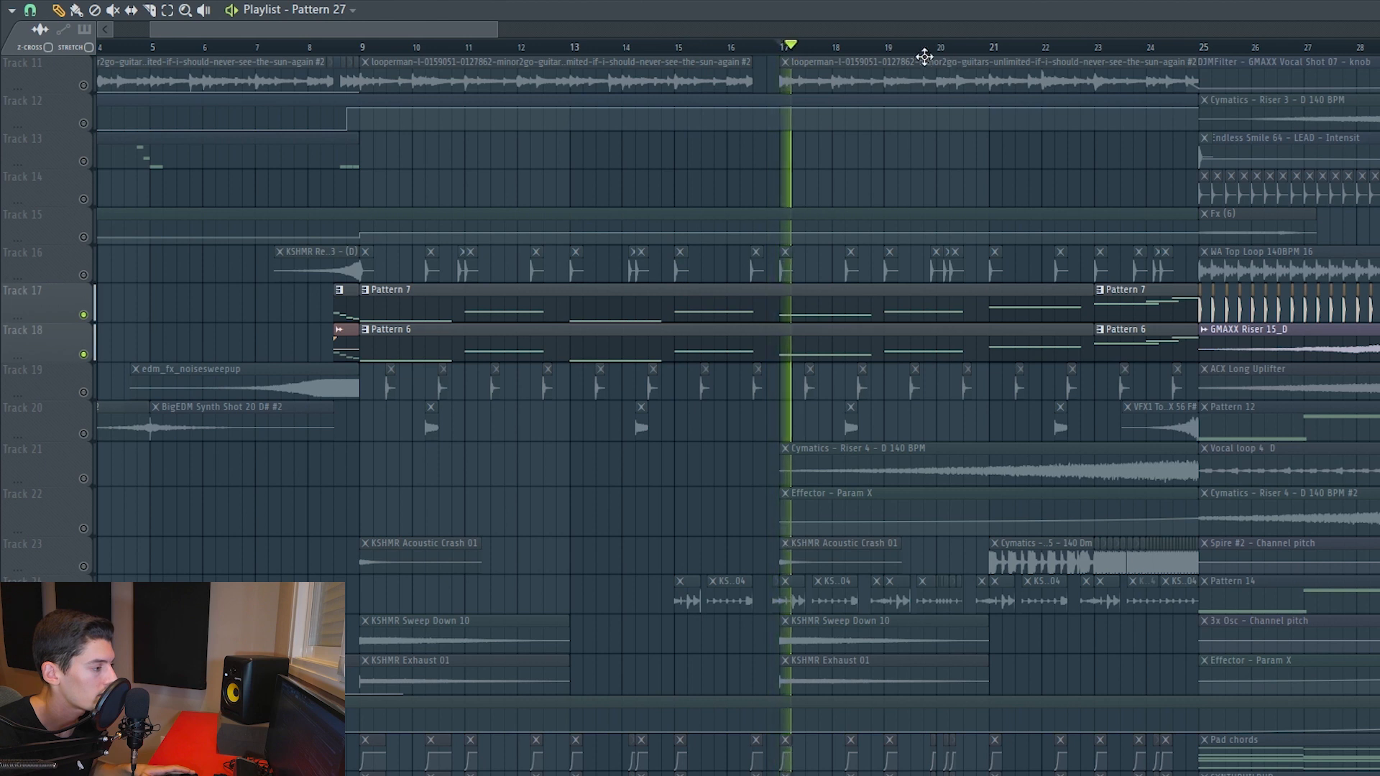
{"action": "left_click", "coordinate": [878, 48]}
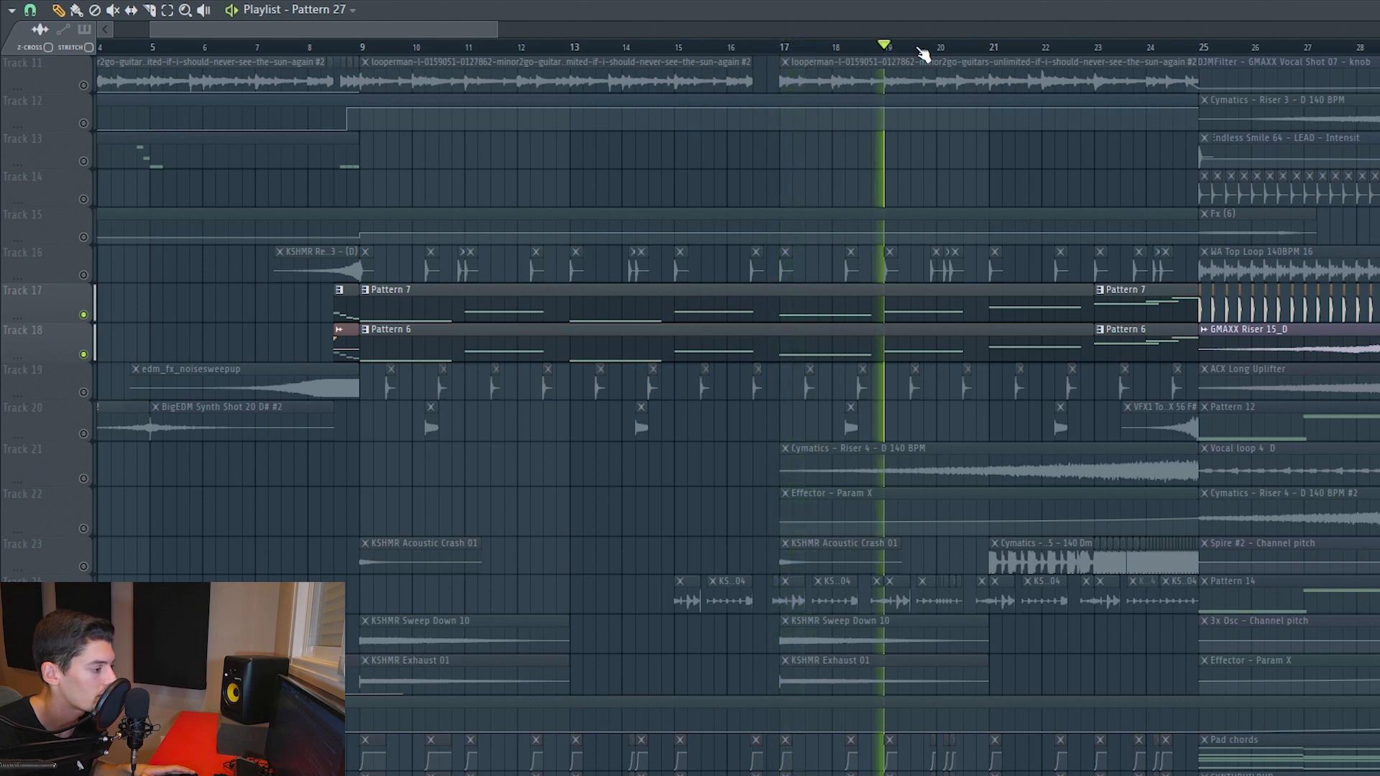
{"action": "left_click", "coordinate": [991, 49]}
{"action": "left_click", "coordinate": [1094, 47]}
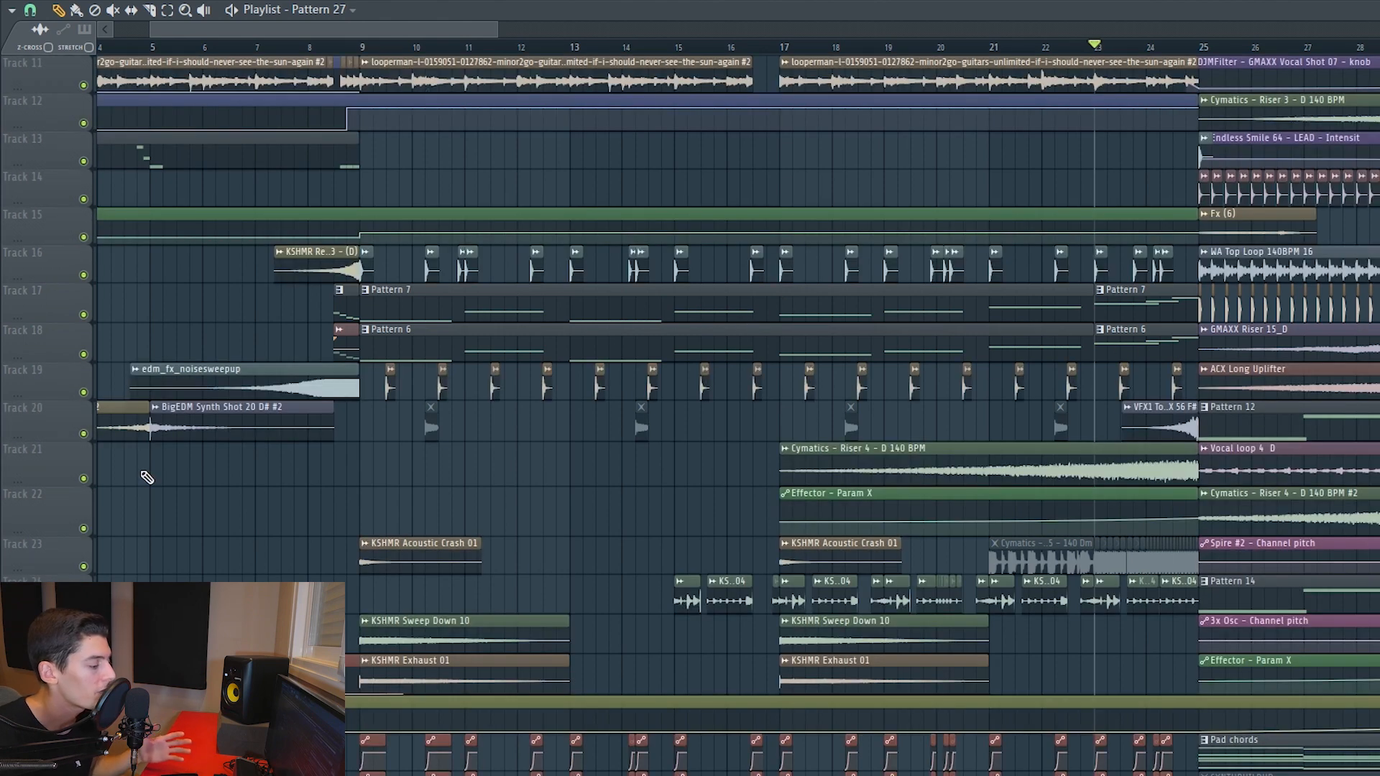
Step: Solo tracks 32 and 33 and examine Pattern 3 from bar 17, including its Nexus instrument preset
{"action": "scroll", "coordinate": [147, 477], "scroll_direction": "down", "scroll_amount": 10}
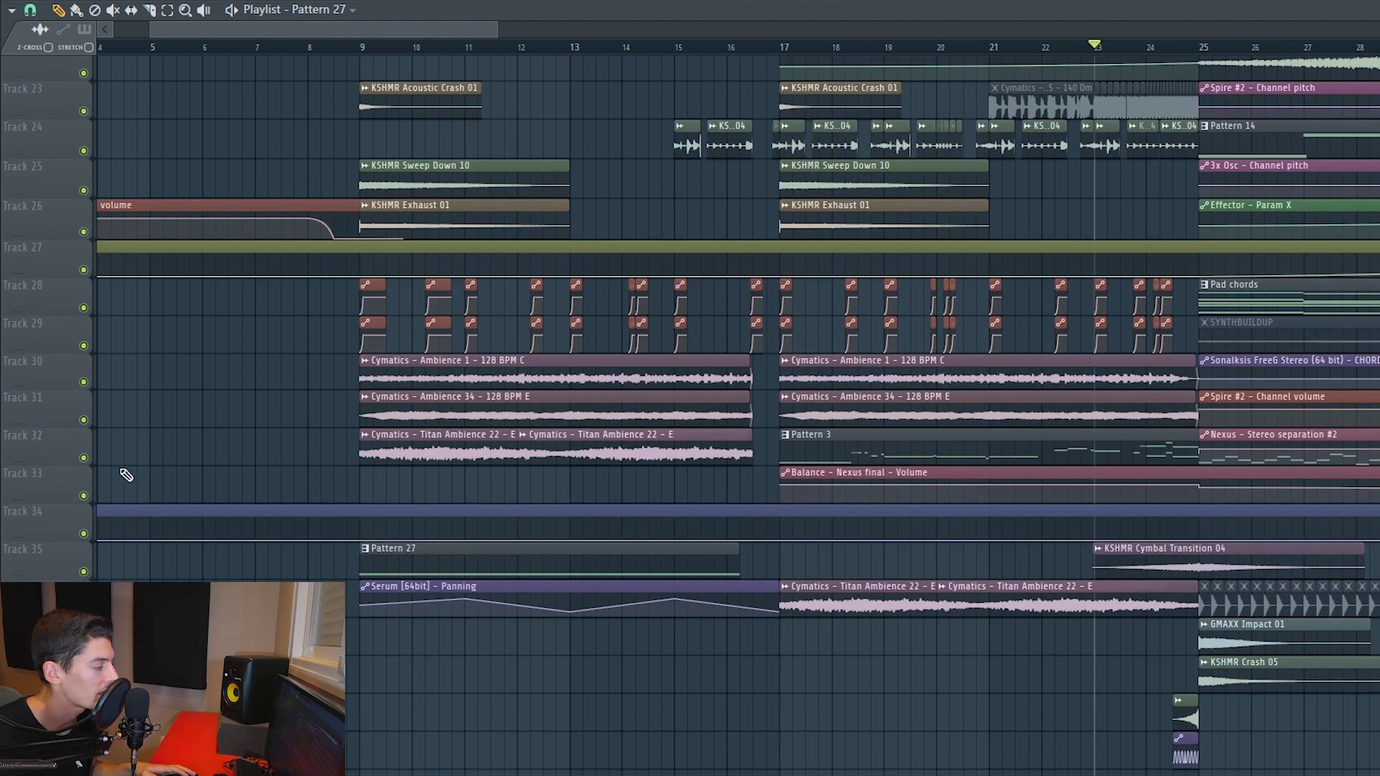
{"action": "right_click", "coordinate": [83, 458]}
{"action": "left_click", "coordinate": [83, 496]}
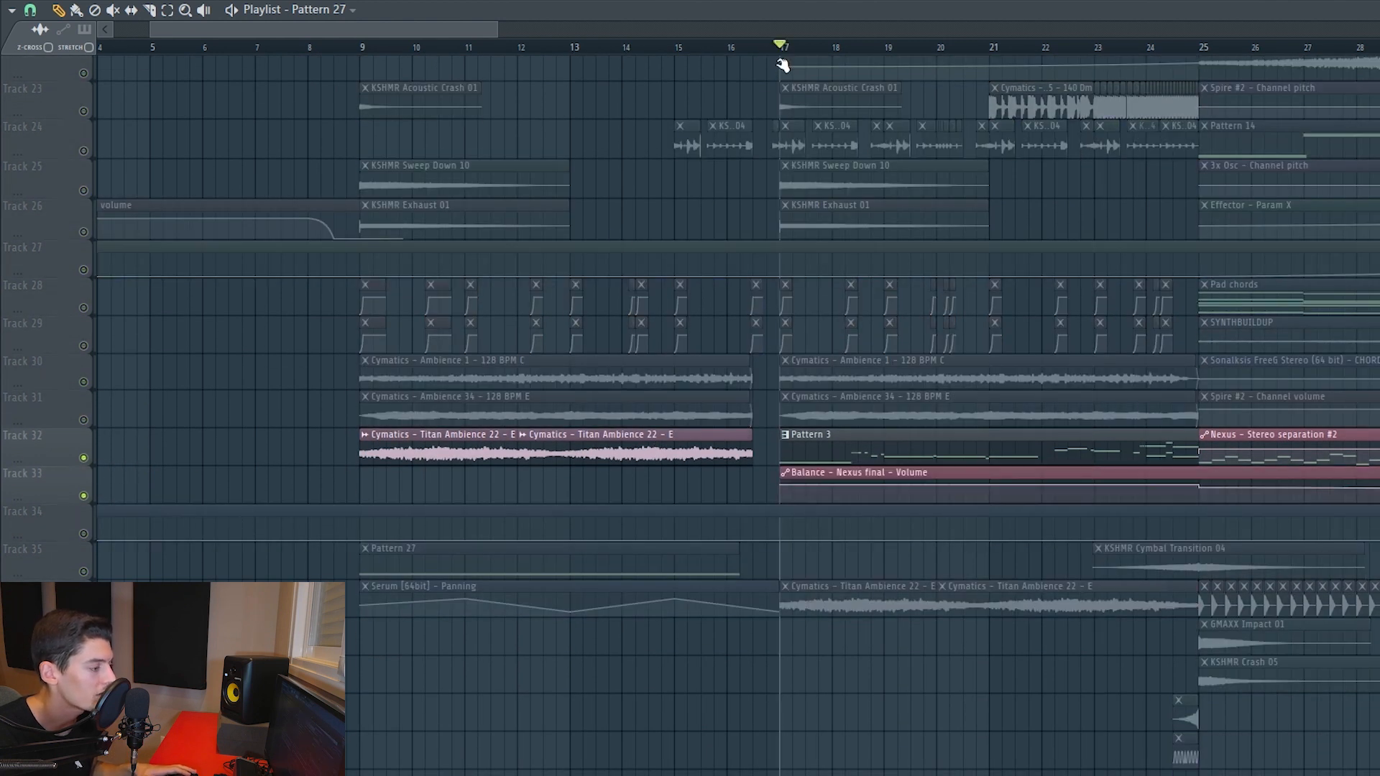
{"action": "key", "text": "space"}
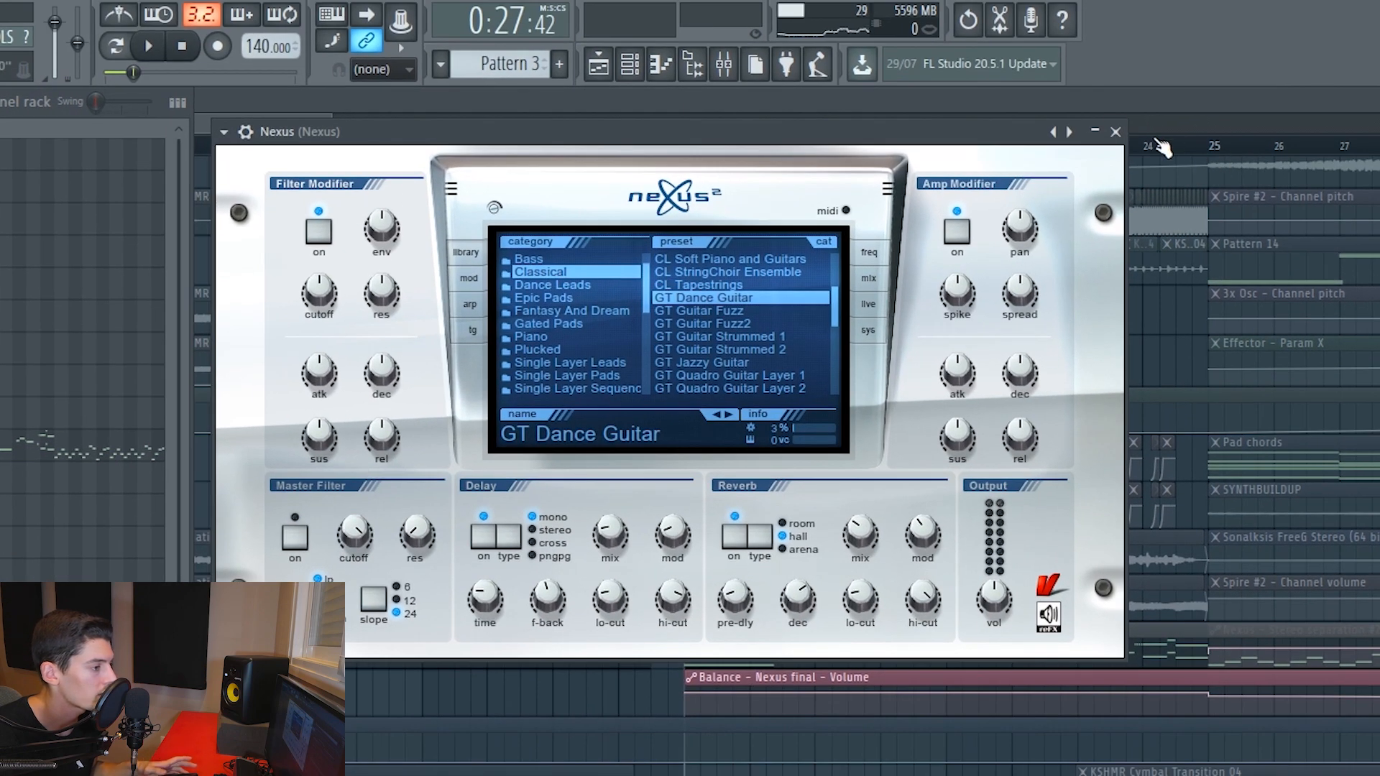
{"action": "left_click", "coordinate": [1115, 131]}
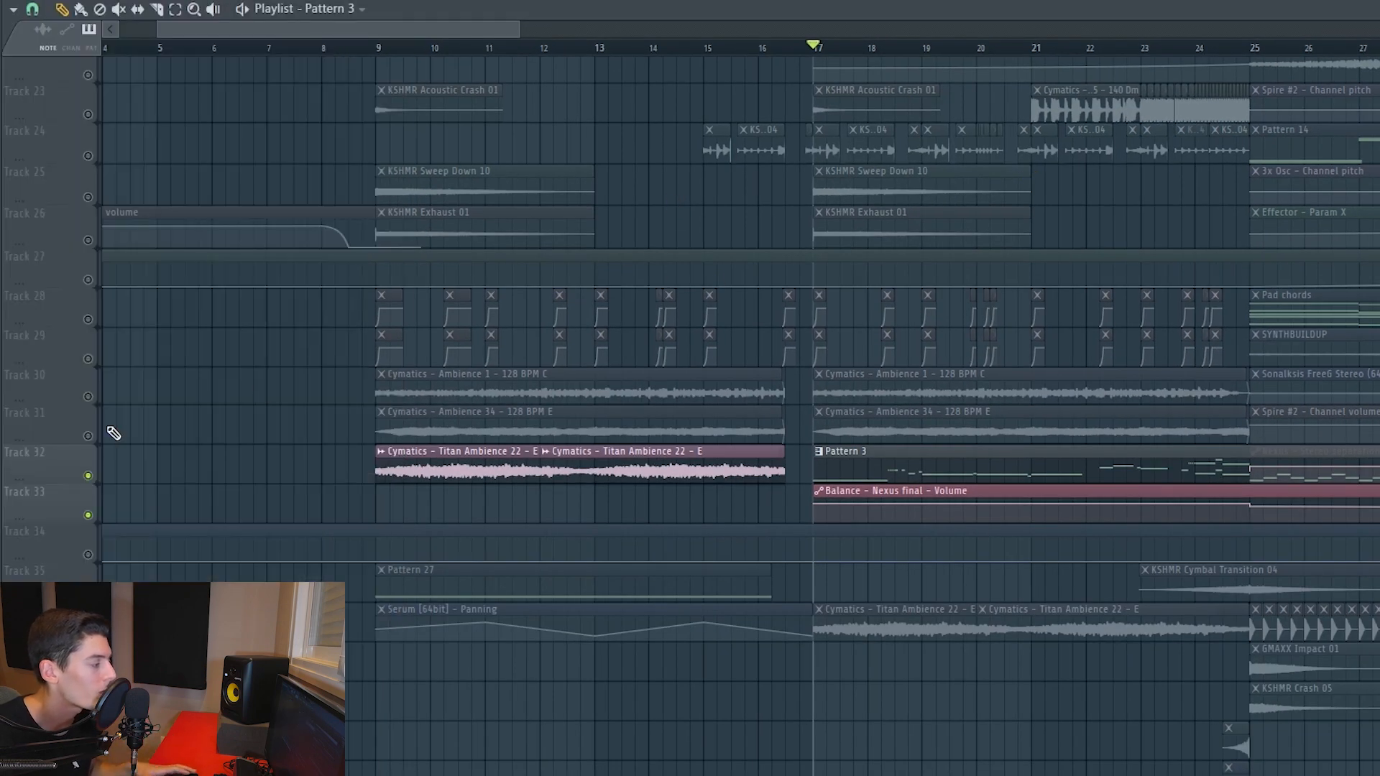
Step: Re-enable all playlist tracks and play the full arrangement from bar 17
{"action": "right_click", "coordinate": [89, 442]}
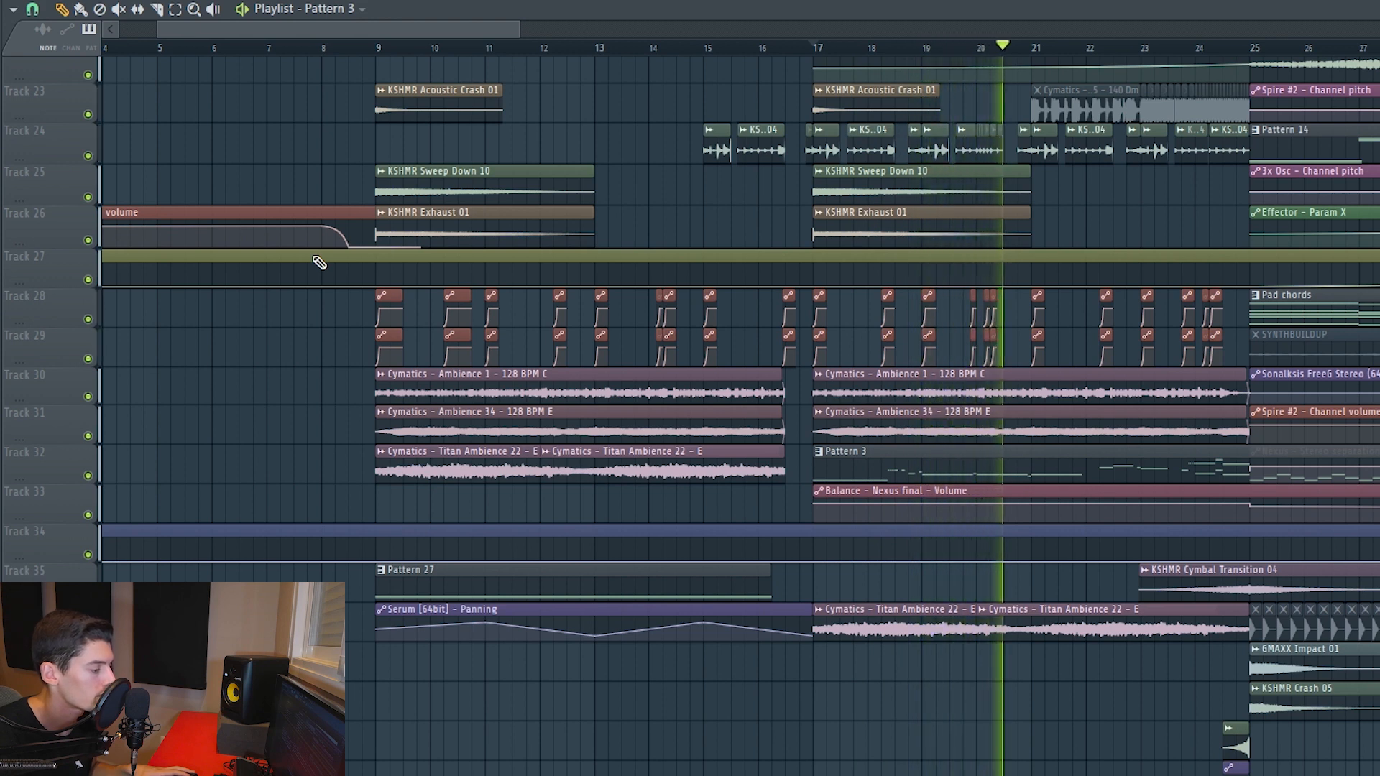
{"action": "key", "text": "space"}
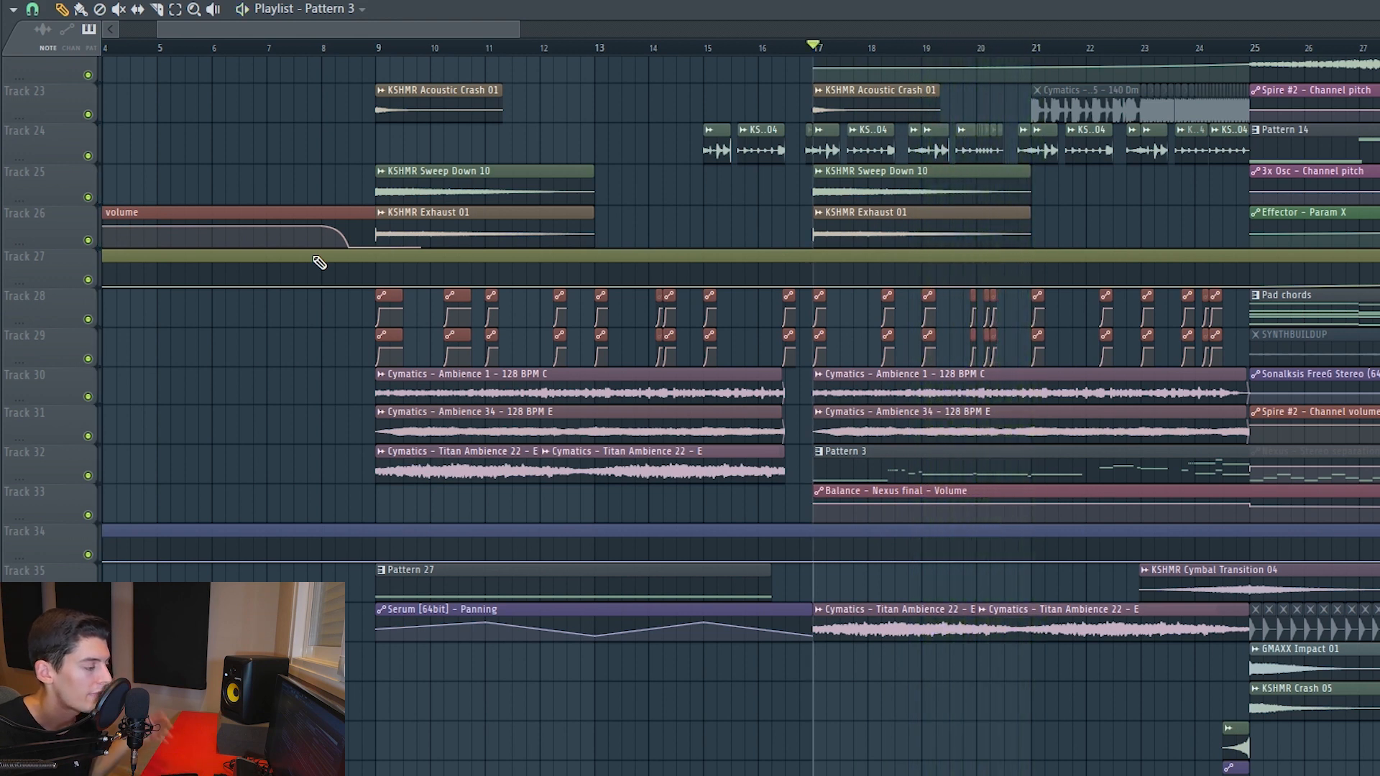
Step: Audition the Cymatics - Riser 4 clip on track 21 in isolation with its Effector automation
{"action": "scroll", "coordinate": [319, 263], "scroll_direction": "up", "scroll_amount": 5}
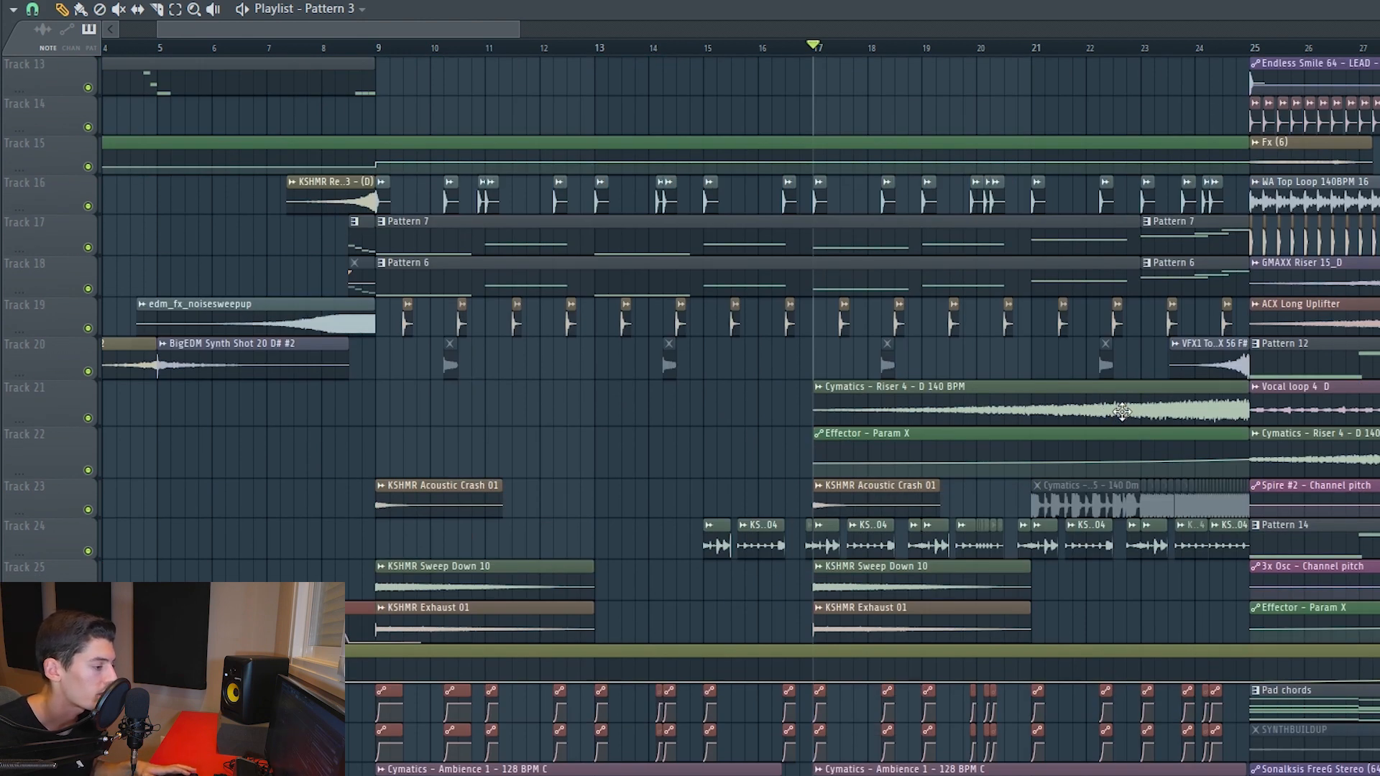
{"action": "left_click", "coordinate": [1122, 411]}
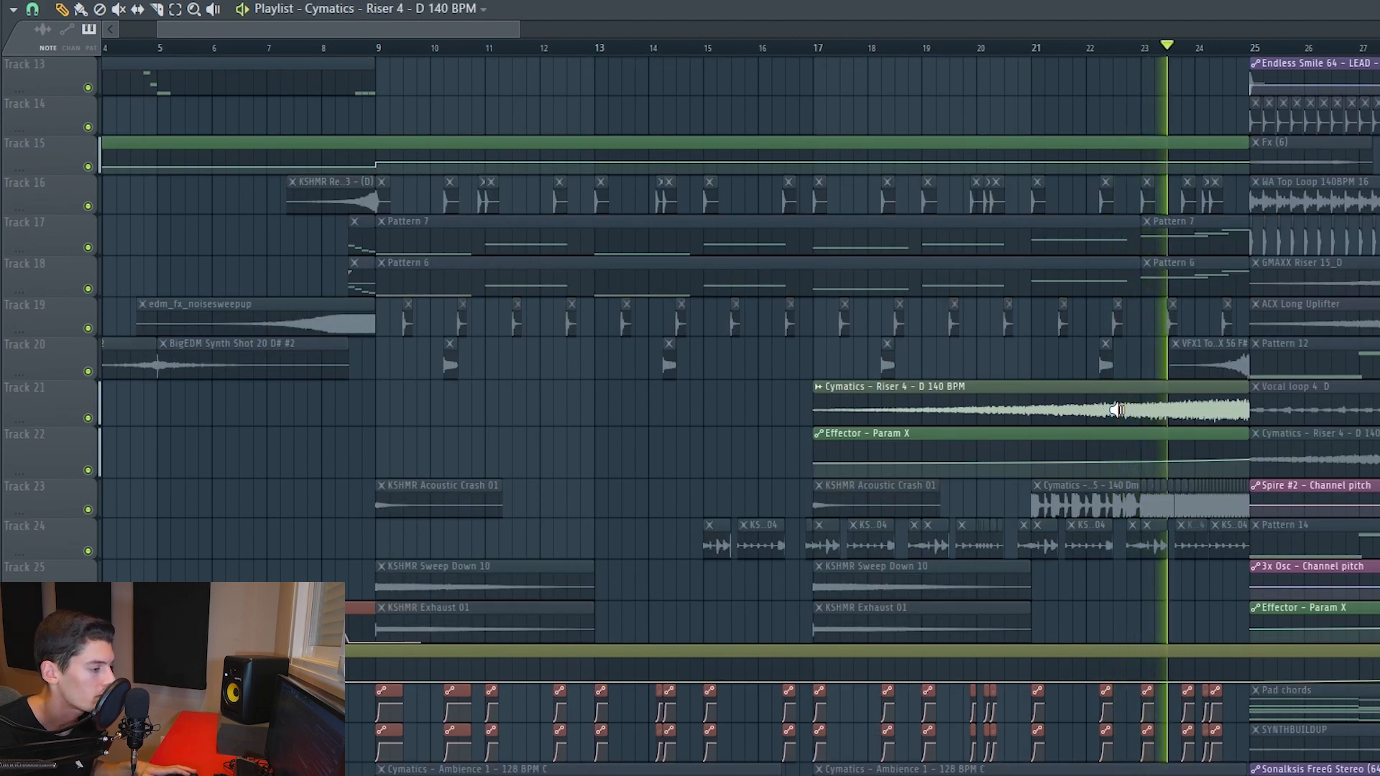
{"action": "key", "text": "space"}
{"action": "scroll", "coordinate": [1119, 50], "scroll_direction": "down", "scroll_amount": 2}
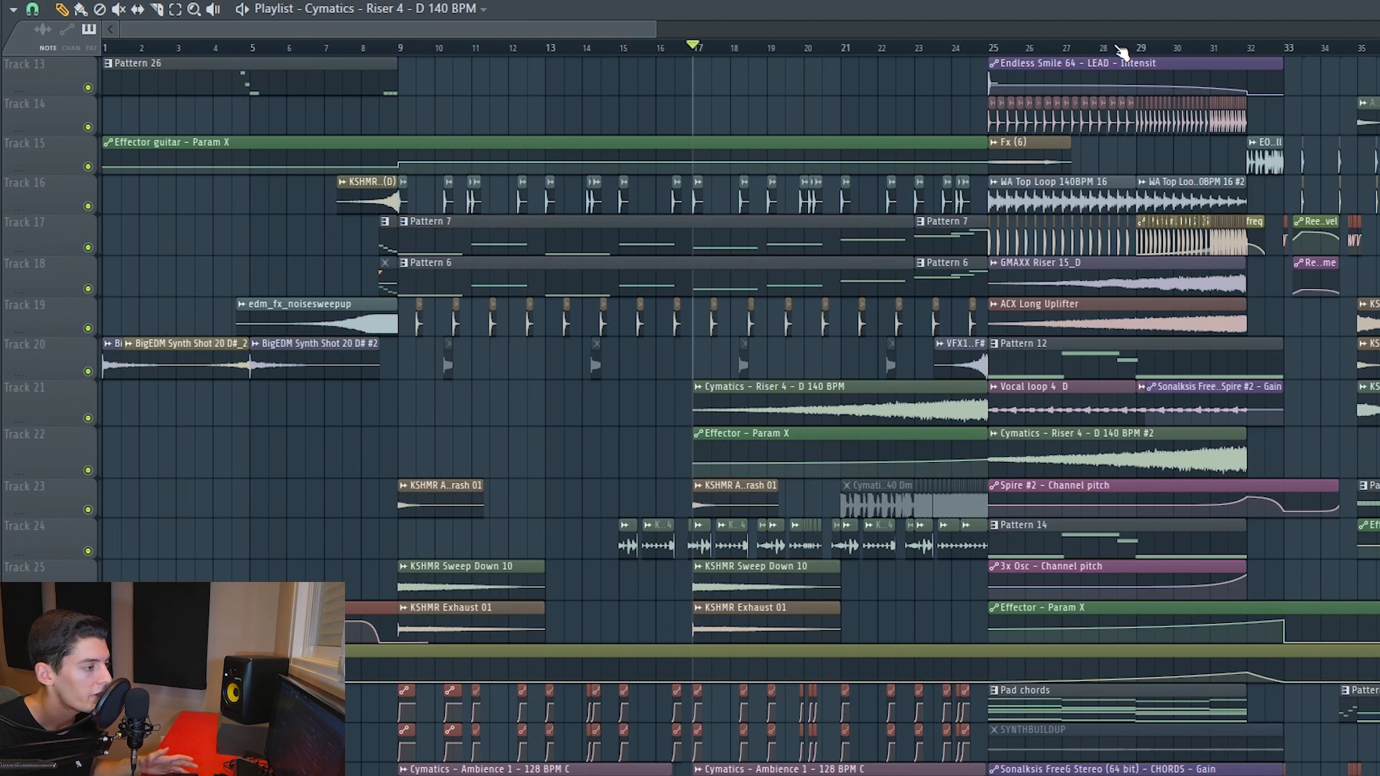
Step: Play the full arrangement from bar 23 through the transition into the build-up at bar 25
{"action": "scroll", "coordinate": [976, 96], "scroll_direction": "up", "scroll_amount": 3}
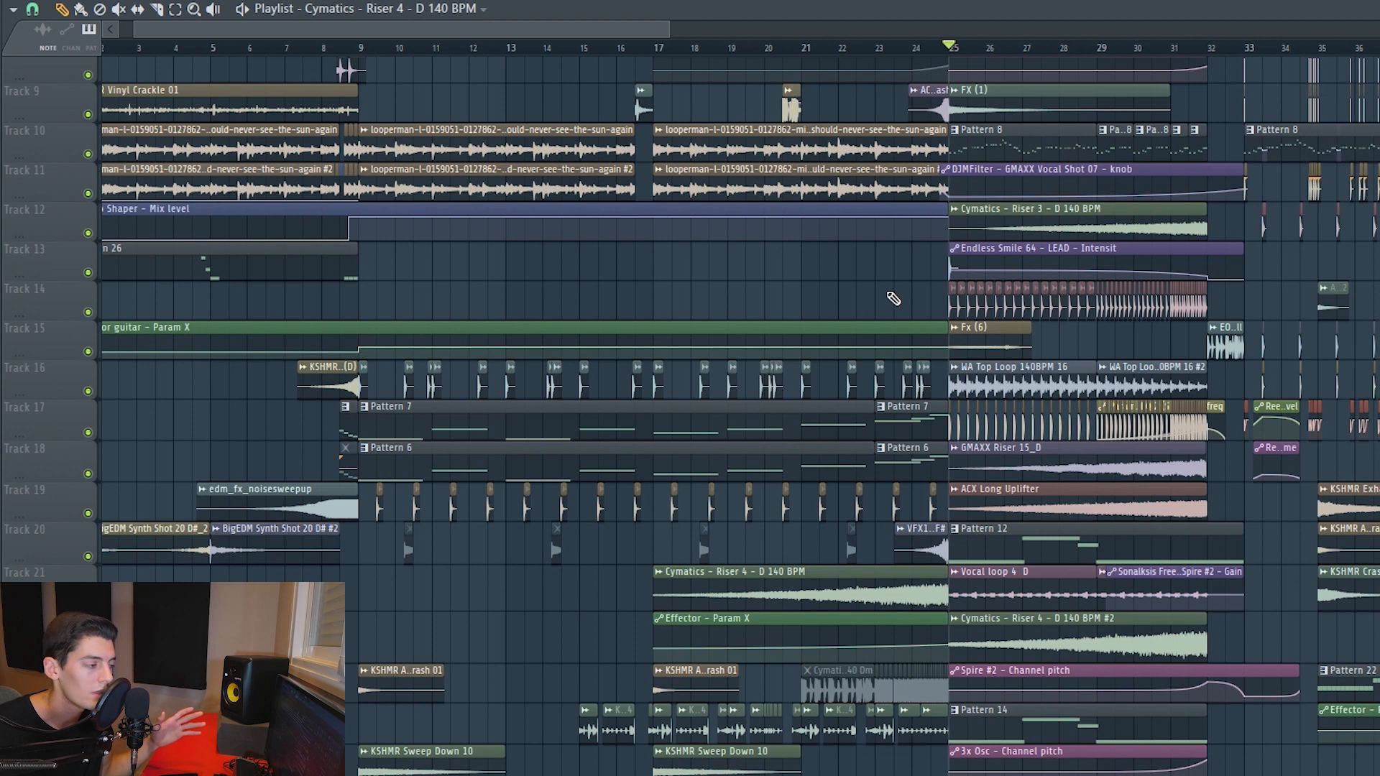
{"action": "left_click_drag", "start_coordinate": [118, 50], "coordinate": [955, 61]}
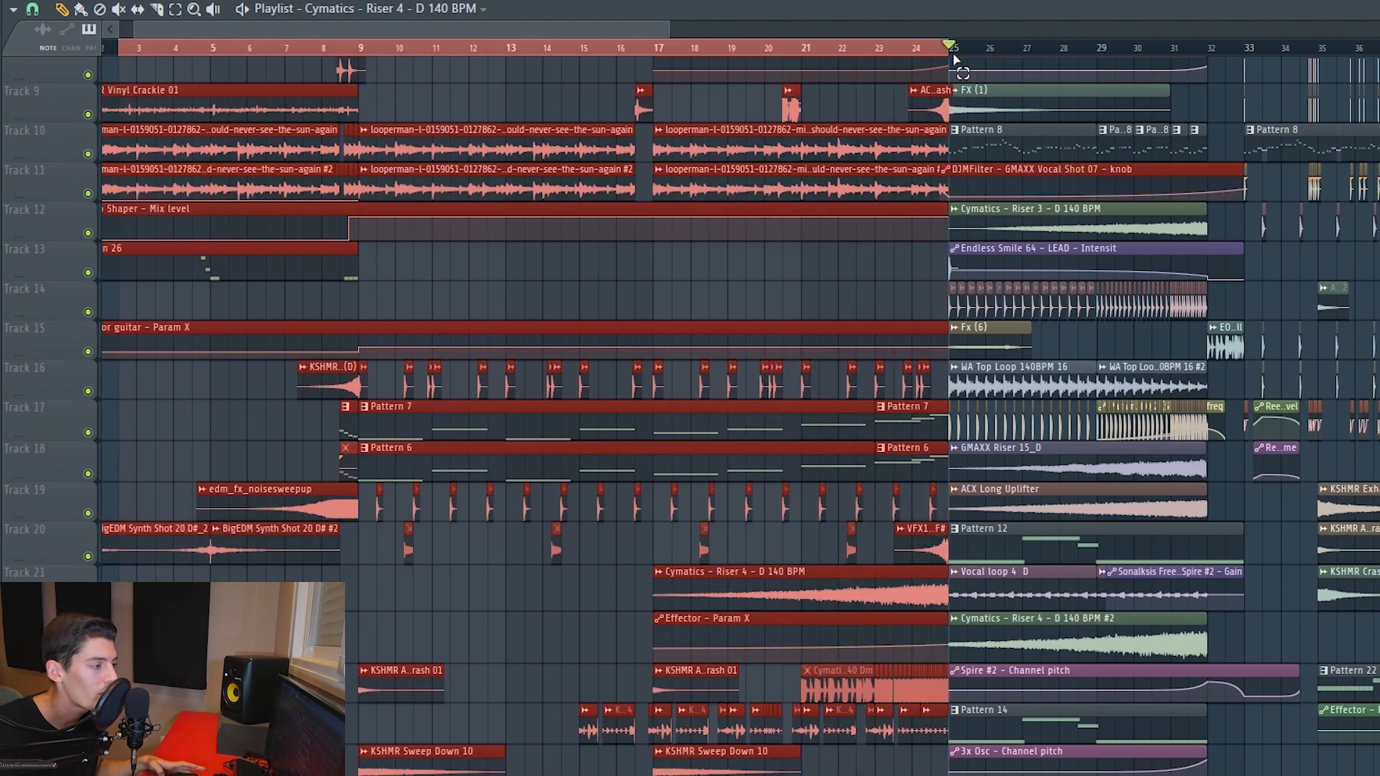
{"action": "left_click", "coordinate": [661, 48]}
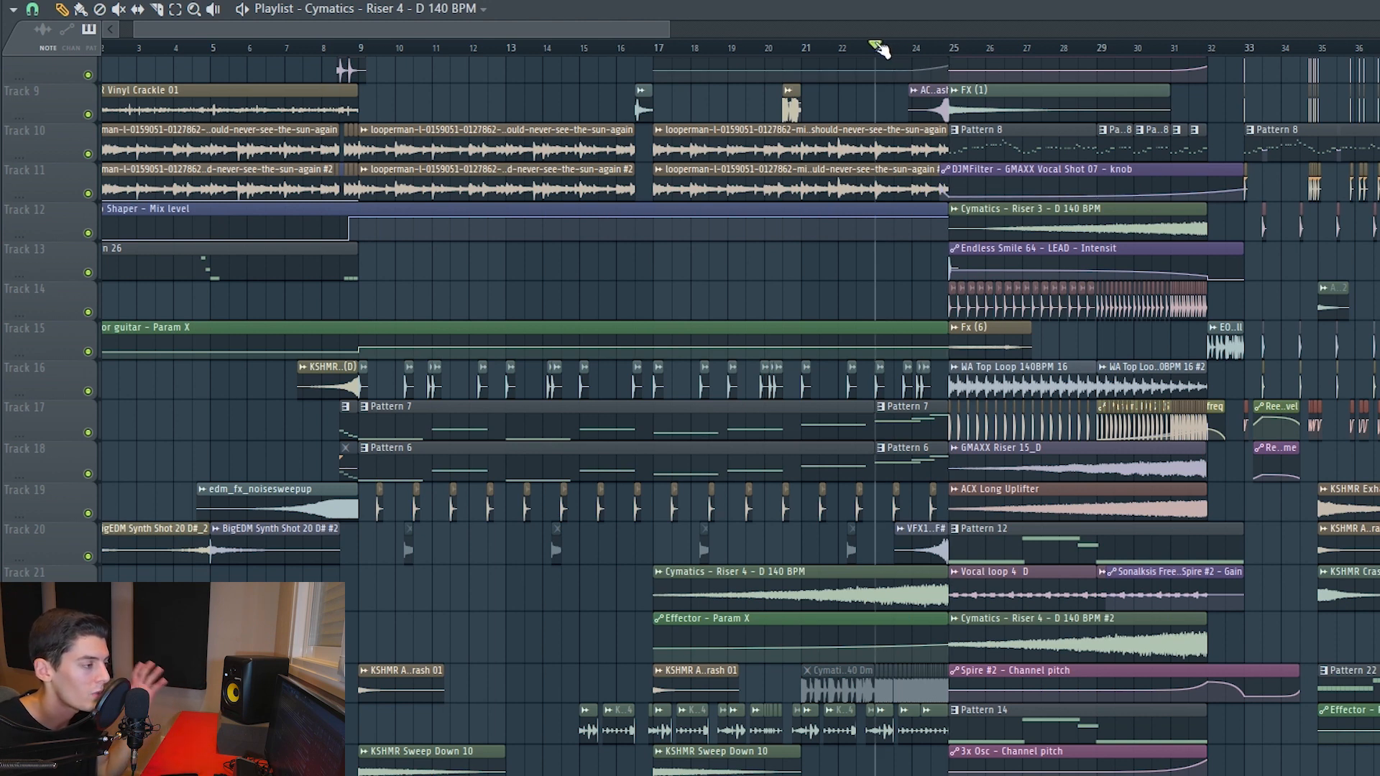
{"action": "key", "text": "space"}
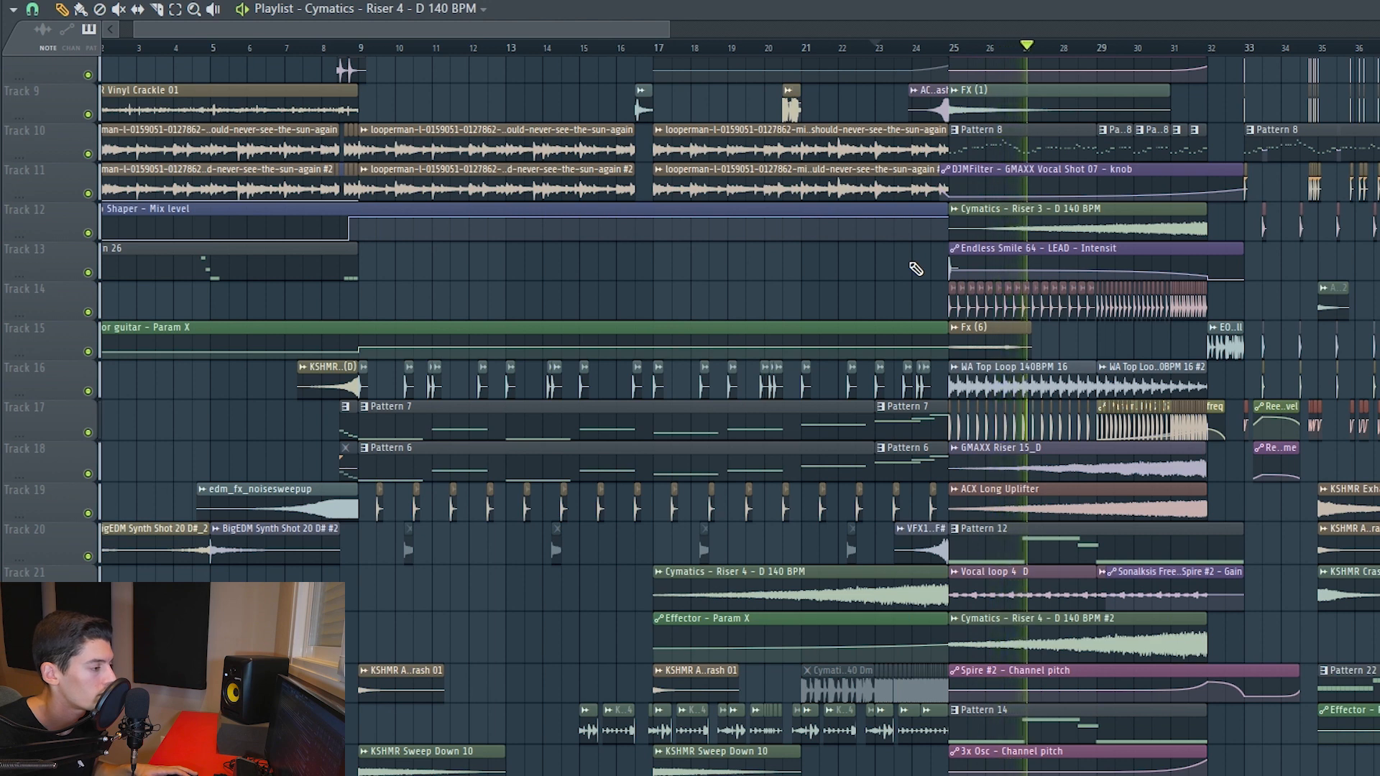
{"action": "key", "text": "space"}
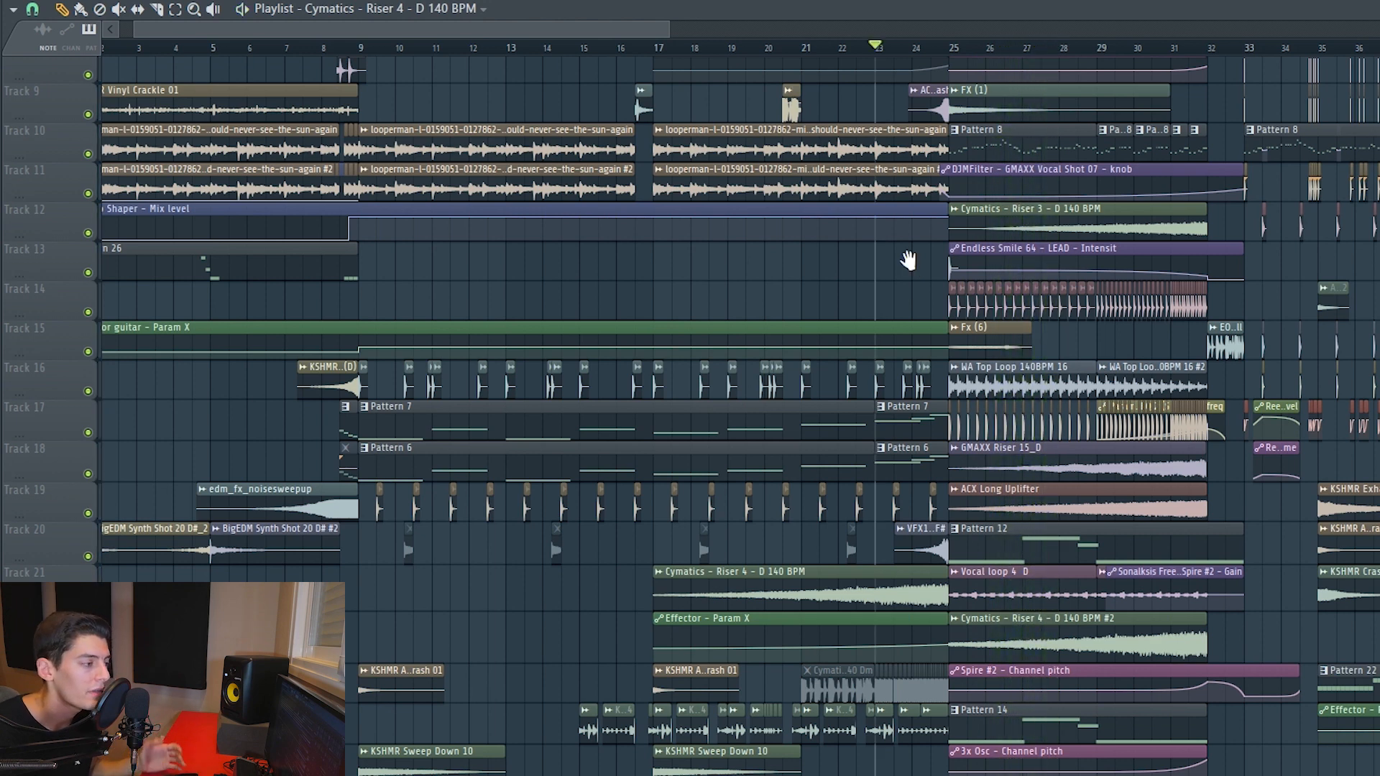
Step: Solo track 9 and play its transition effects leading into FX (1) at bar 25
{"action": "left_click_drag", "start_coordinate": [908, 260], "coordinate": [730, 350]}
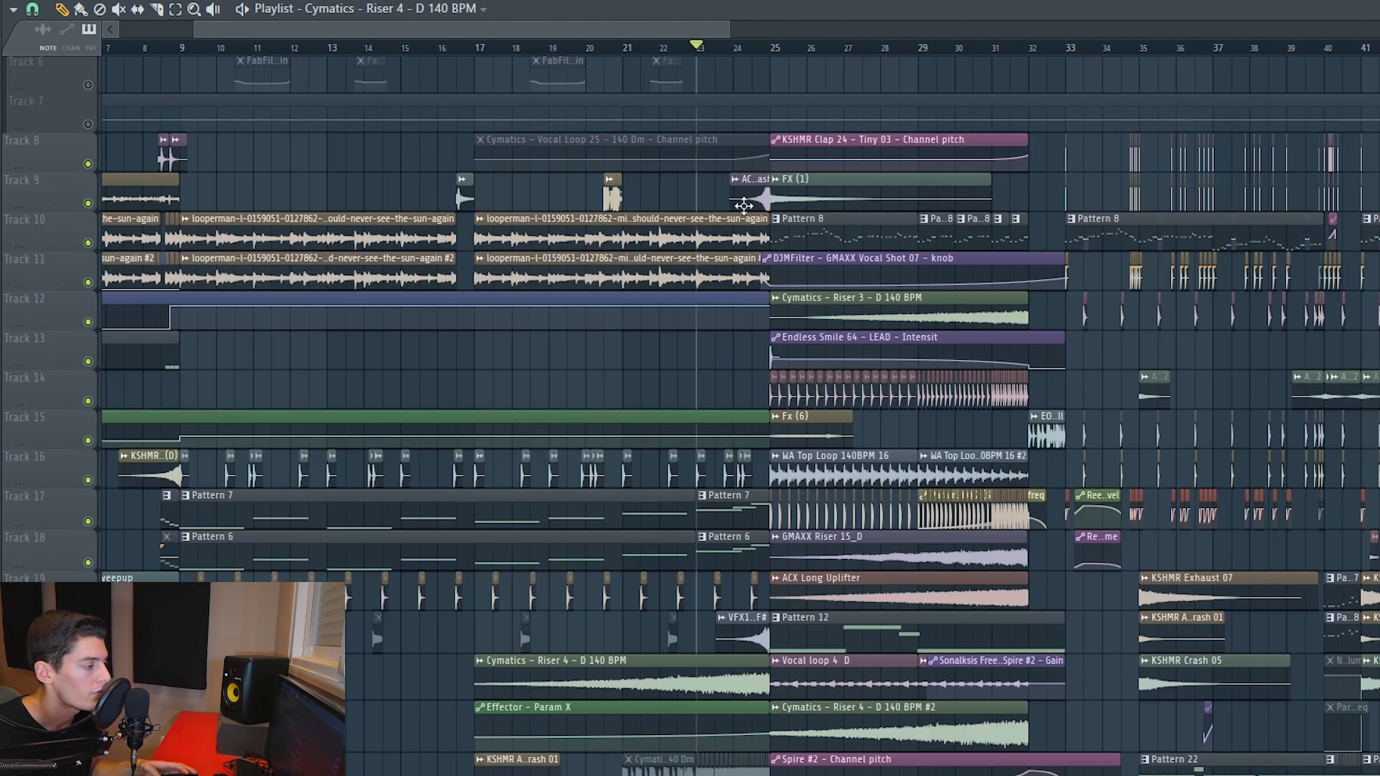
{"action": "left_click", "coordinate": [89, 204], "text": "ctrl"}
{"action": "key", "text": "space"}
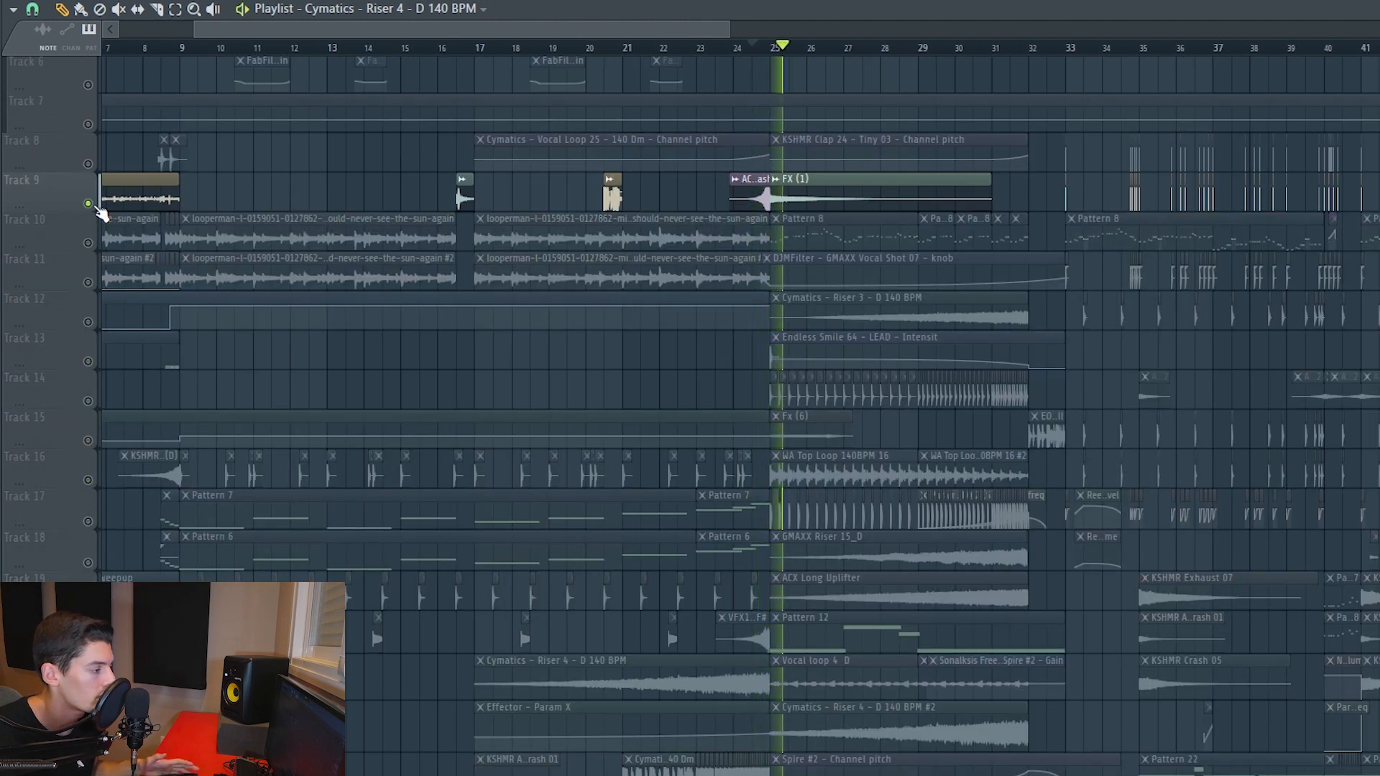
{"action": "key", "text": "space"}
Step: Enable tracks 10 to 13 and audition the Cymatics - Riser 3 clip on track 12 from the build-up
{"action": "left_click", "coordinate": [89, 243]}
{"action": "left_click", "coordinate": [88, 283]}
{"action": "left_click", "coordinate": [89, 322]}
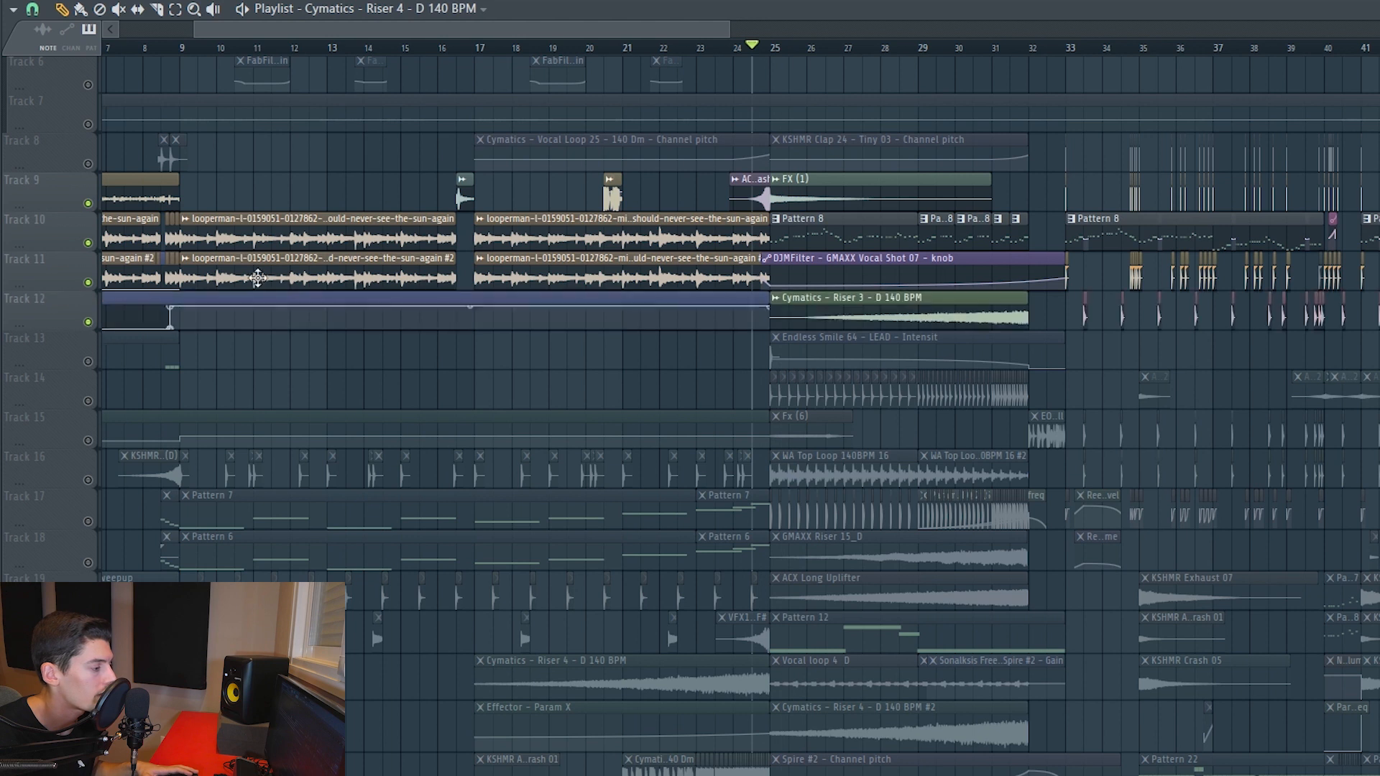
{"action": "left_click", "coordinate": [89, 361]}
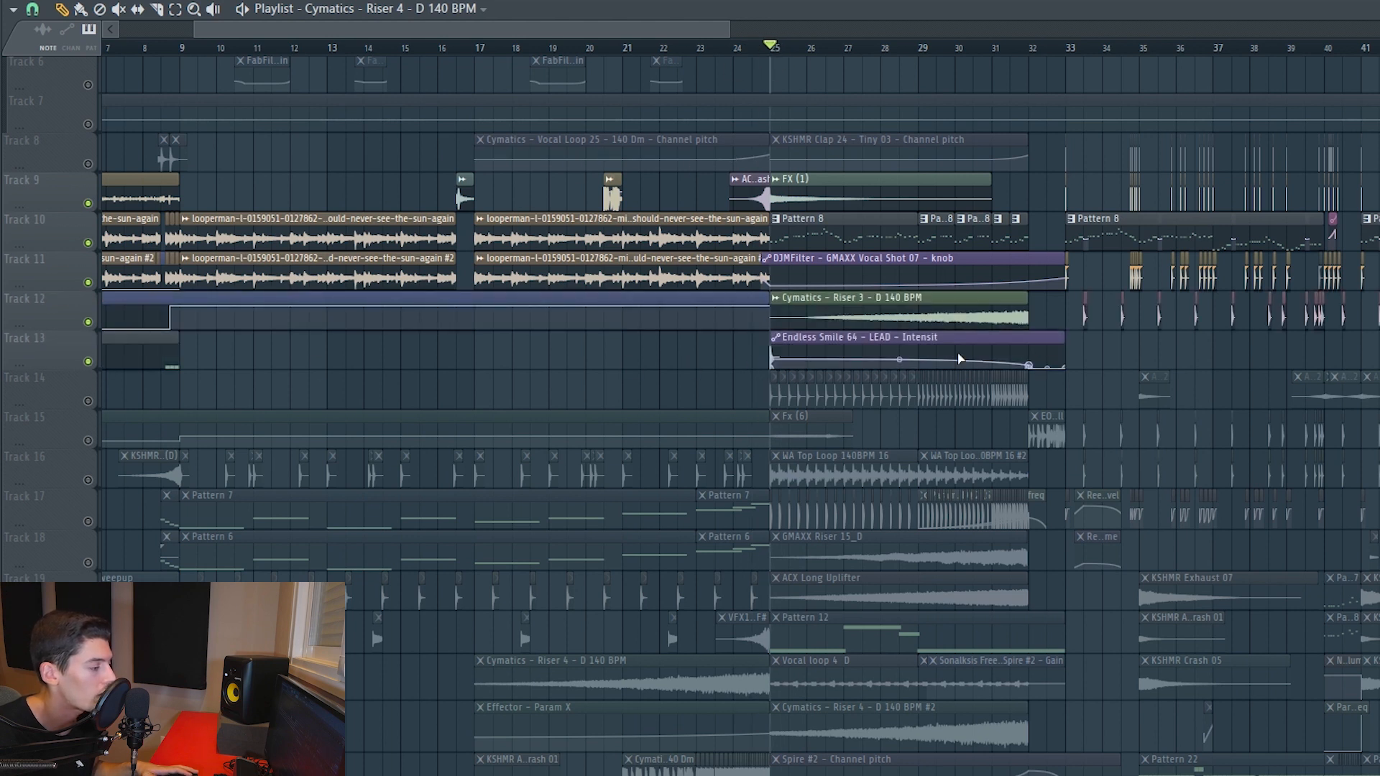
{"action": "key", "text": "space"}
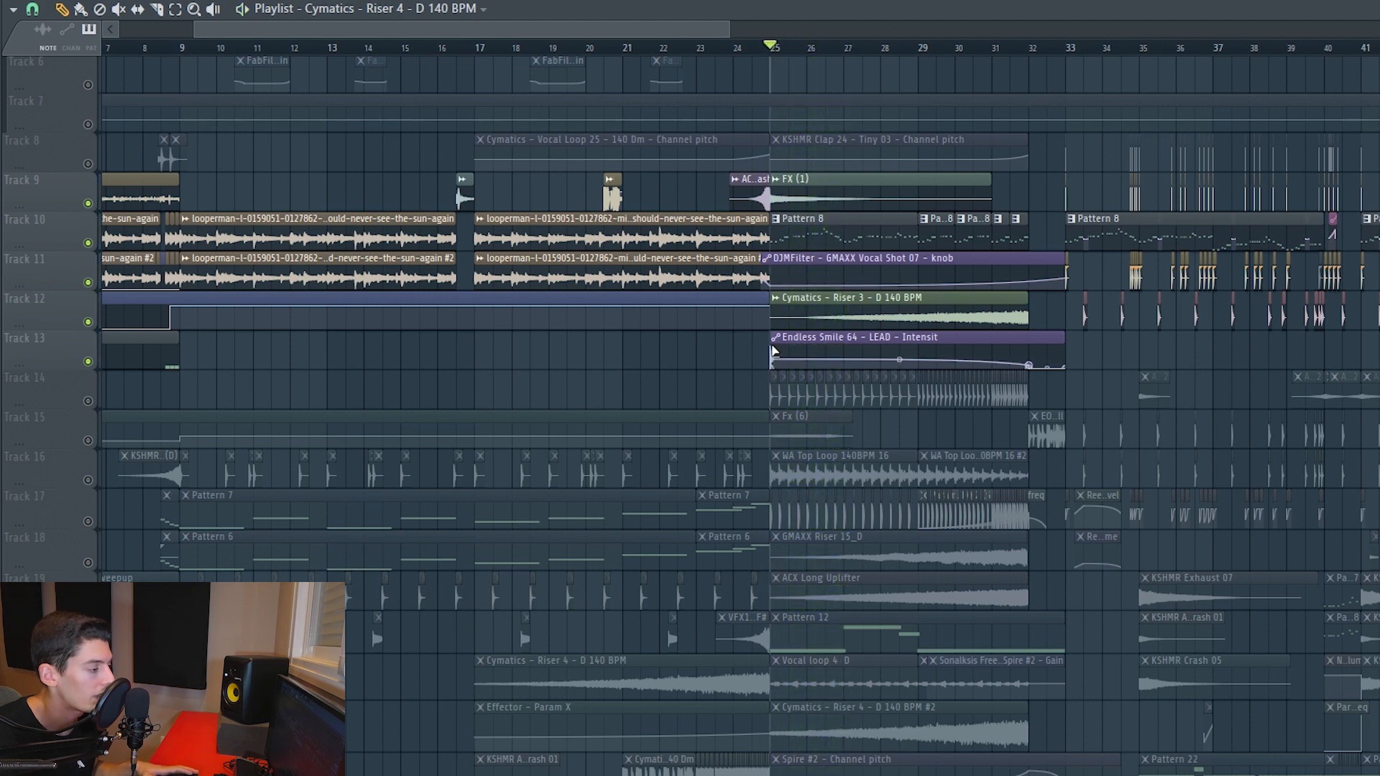
{"action": "scroll", "coordinate": [692, 361], "scroll_direction": "down", "scroll_amount": 2}
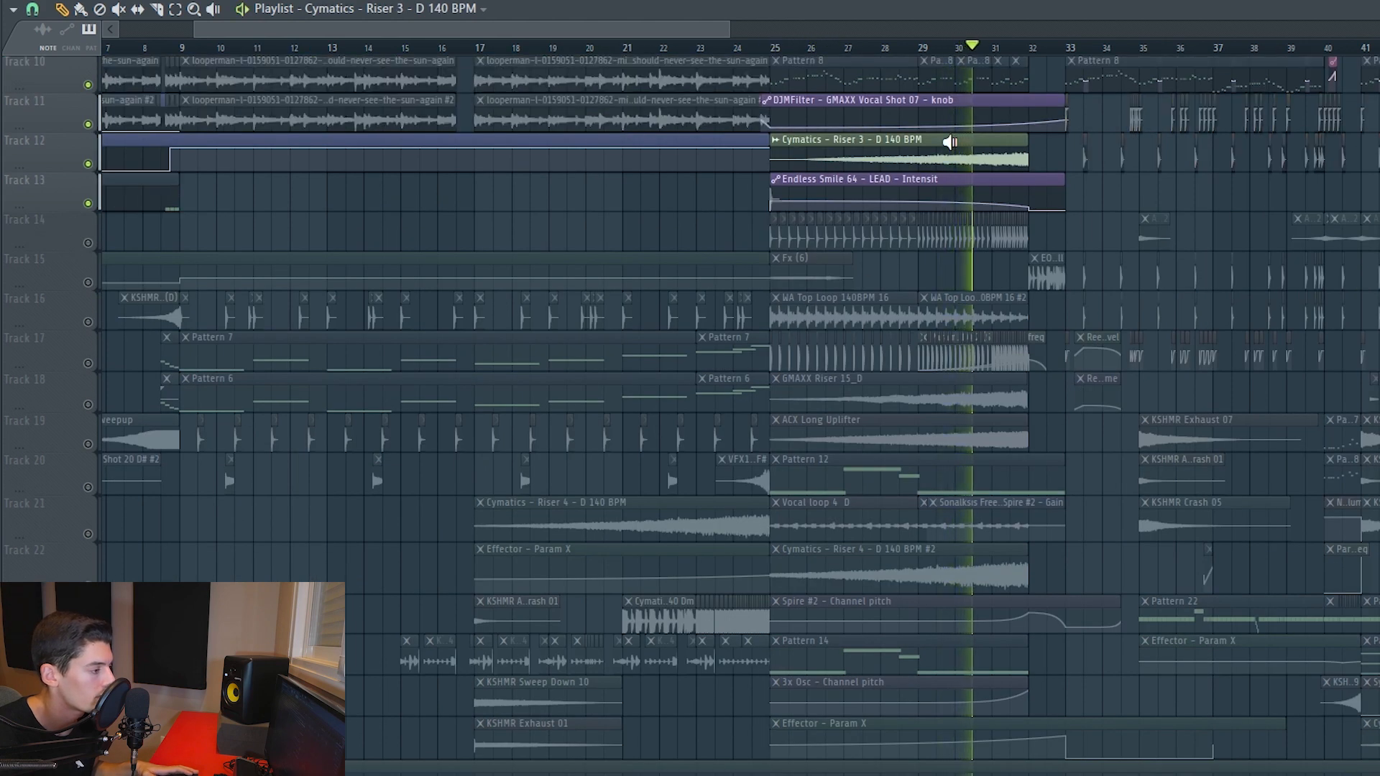
{"action": "key", "text": "space"}
Step: Enable track 14, audition its KSHMR Hip Hop Snare and track 17's KSHMR Clap 24 individually, and play both layers from bar 25
{"action": "left_click", "coordinate": [88, 243]}
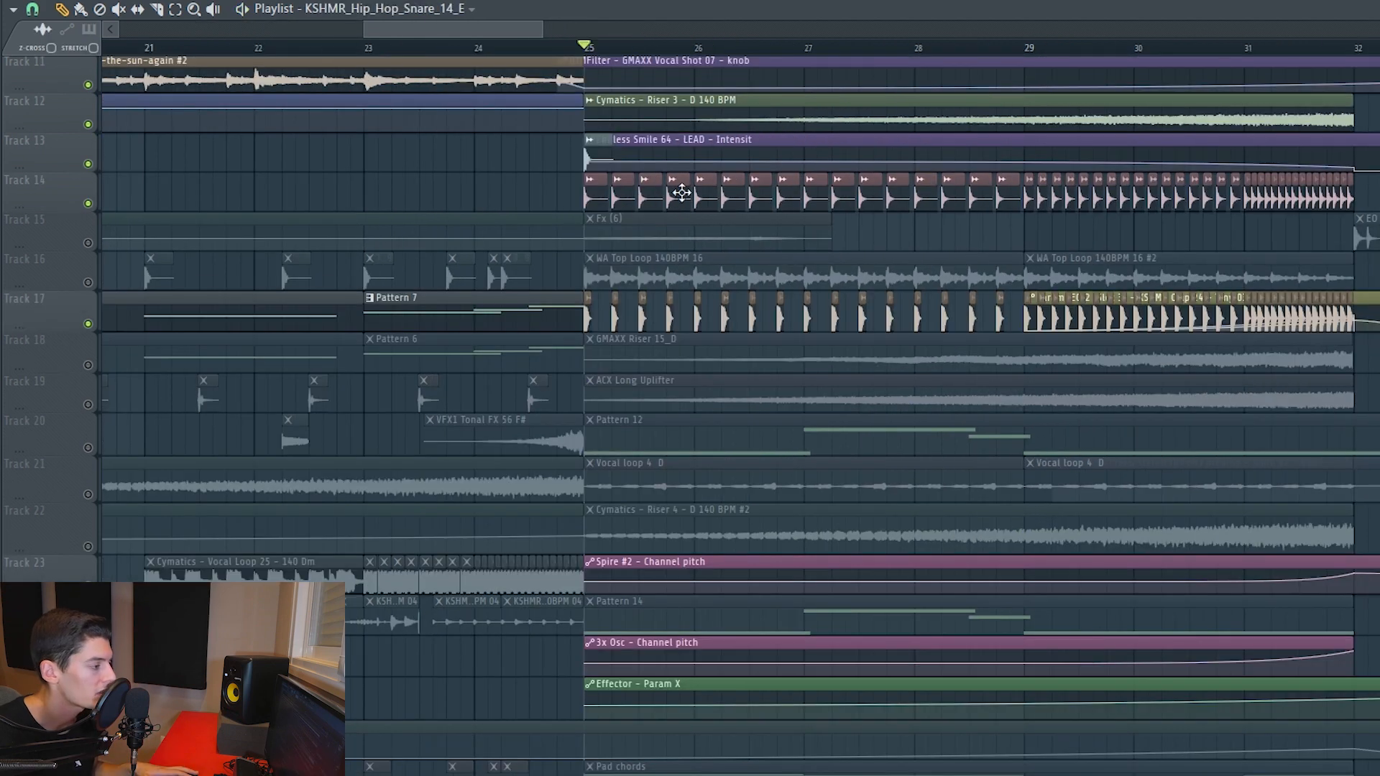
{"action": "right_click", "coordinate": [641, 197], "text": "alt"}
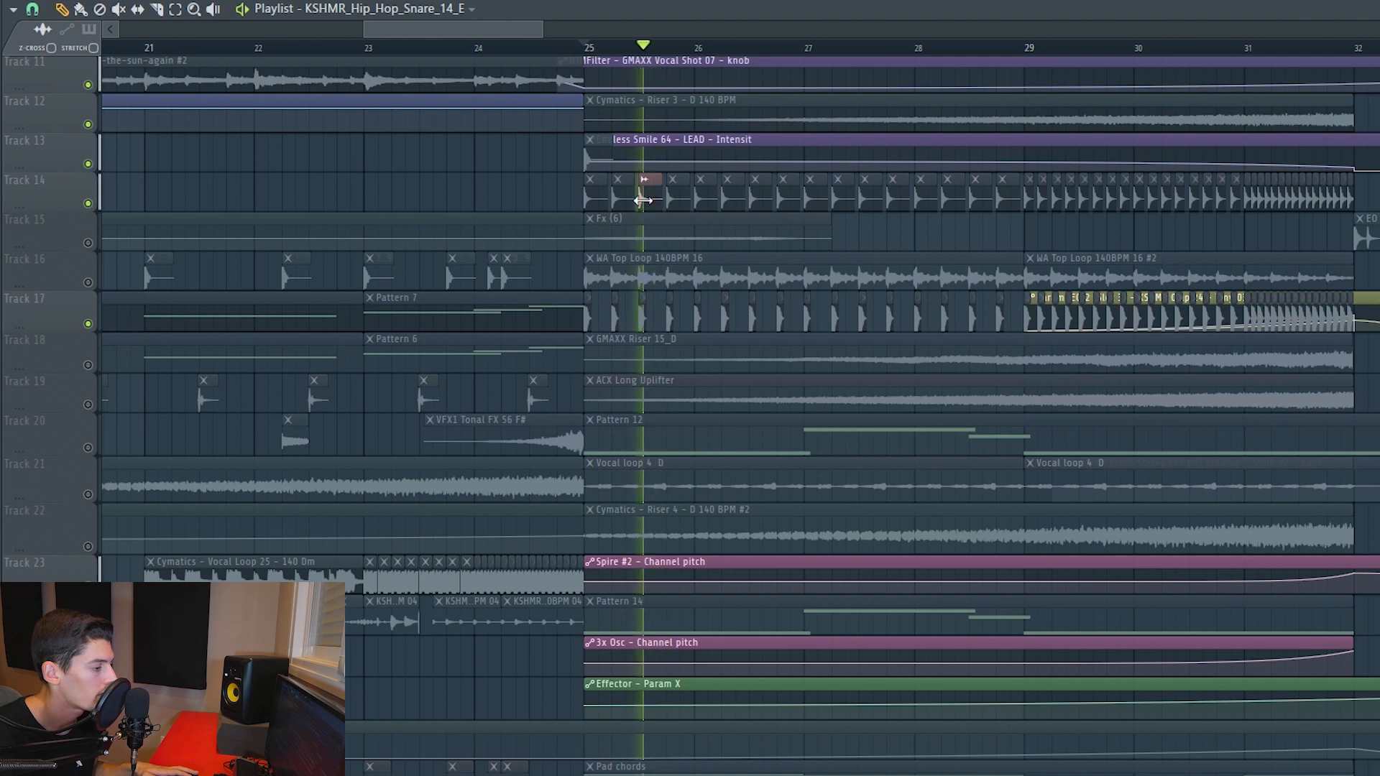
{"action": "right_click", "coordinate": [638, 314], "text": "alt"}
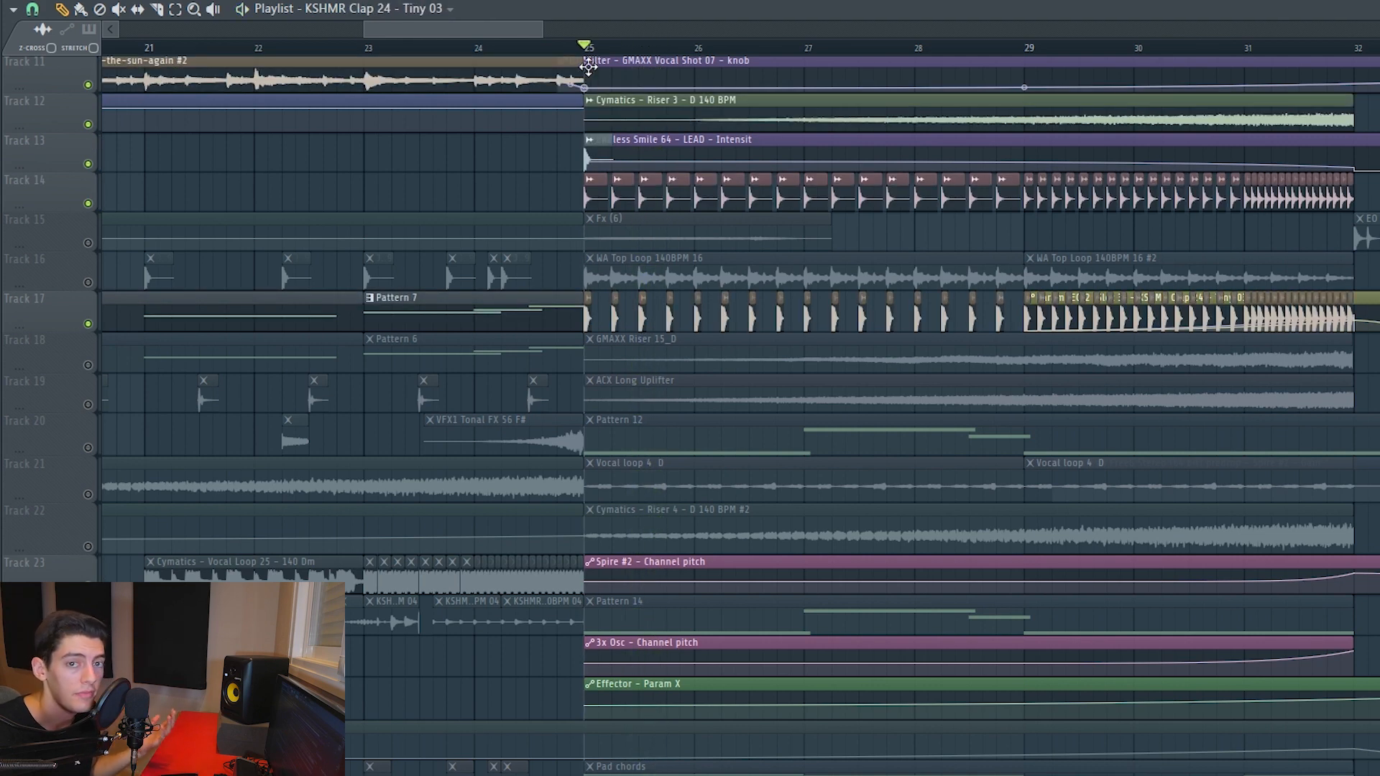
{"action": "key", "text": "space"}
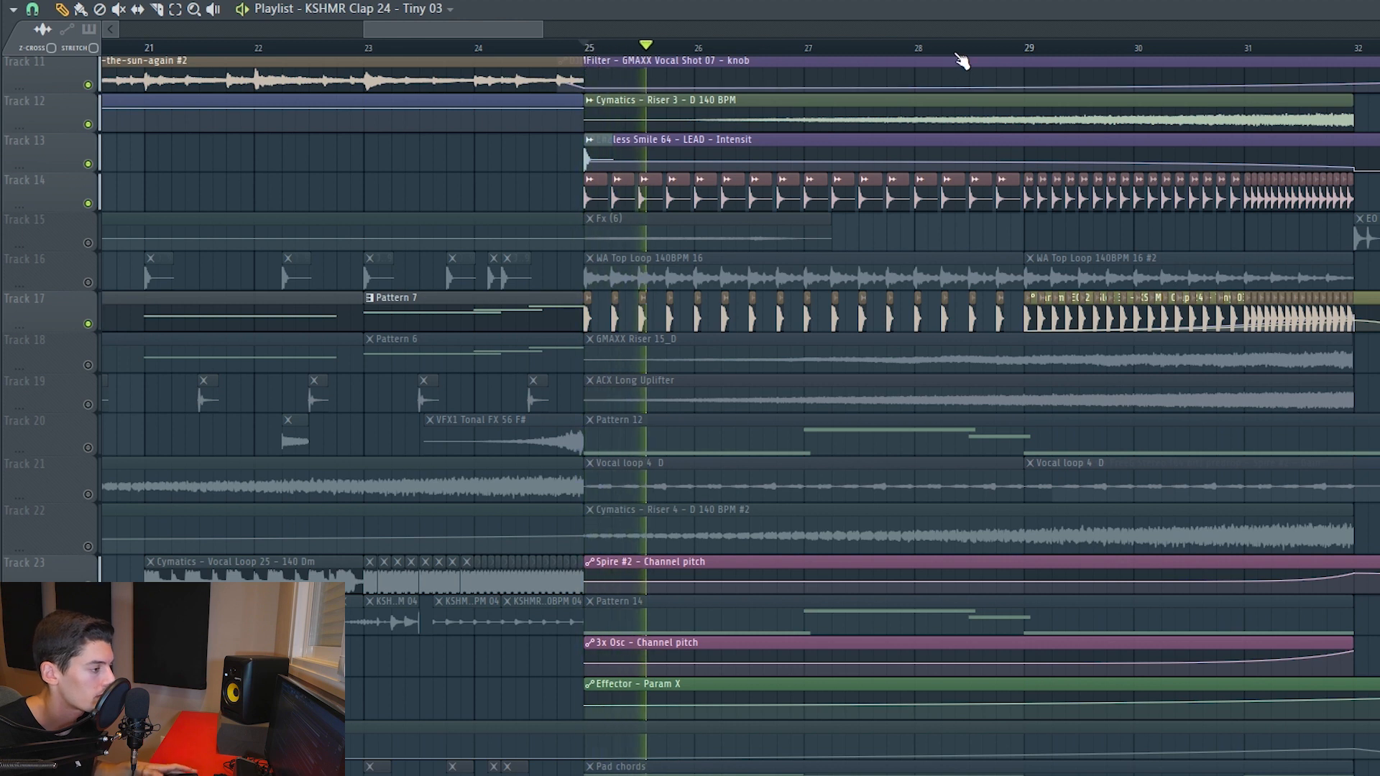
Step: Add the WA Top Loop on track 16, and audition GMAXX Riser 15 and ACX Long Uplifter on tracks 18 and 19 in isolation
{"action": "left_click", "coordinate": [88, 283]}
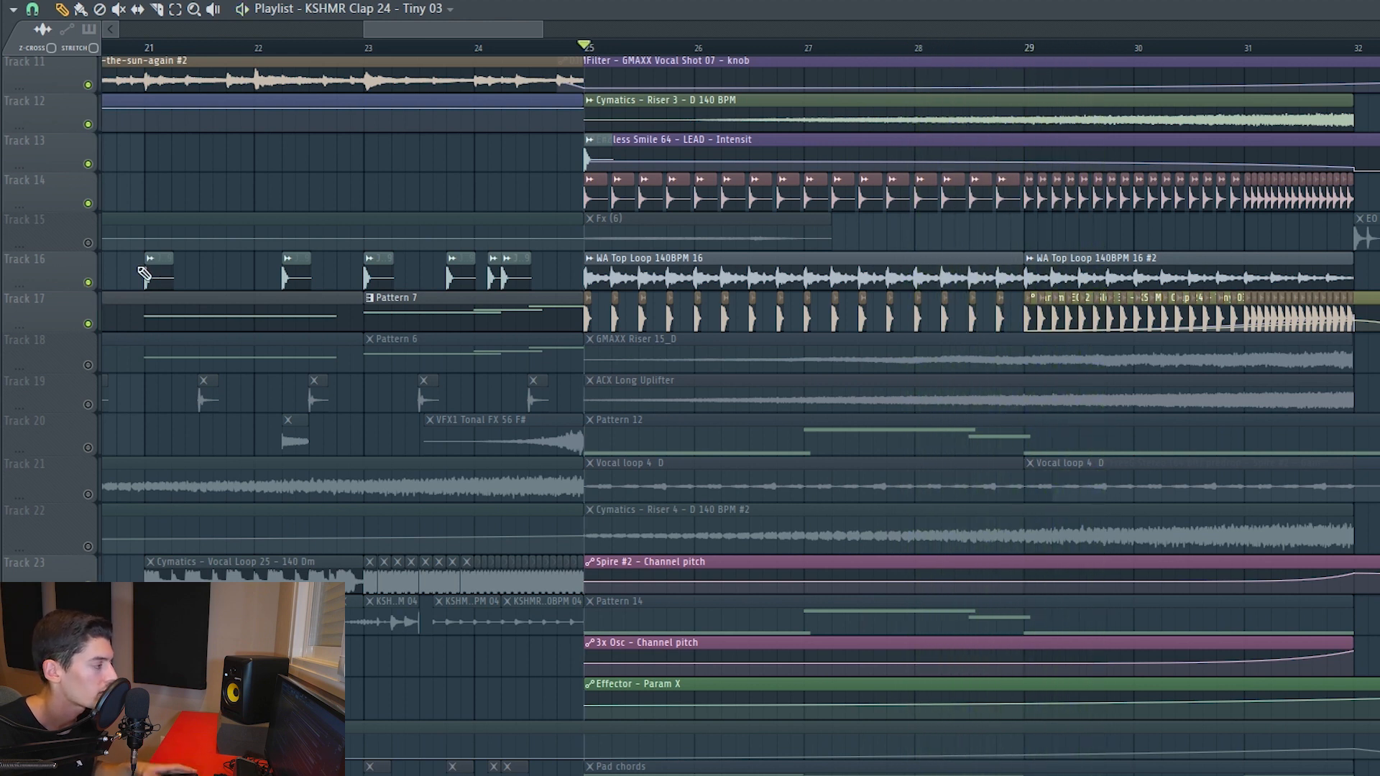
{"action": "left_click", "coordinate": [88, 243]}
{"action": "right_click", "coordinate": [88, 243]}
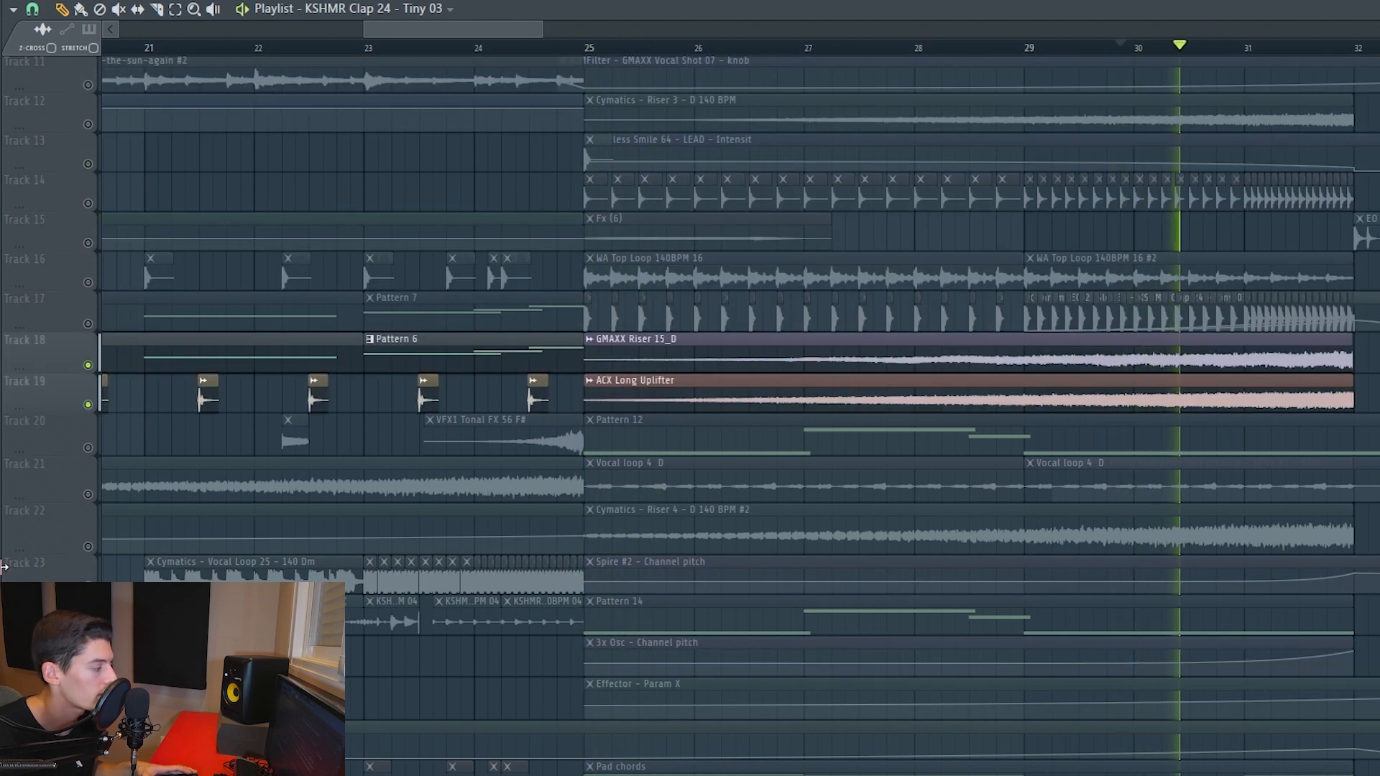
Step: Audition Vocal loop 4 on track 21 and the Cymatics - Riser 4 clip on track 22 in isolation from bar 25
{"action": "right_click", "coordinate": [88, 495]}
{"action": "key", "text": "space"}
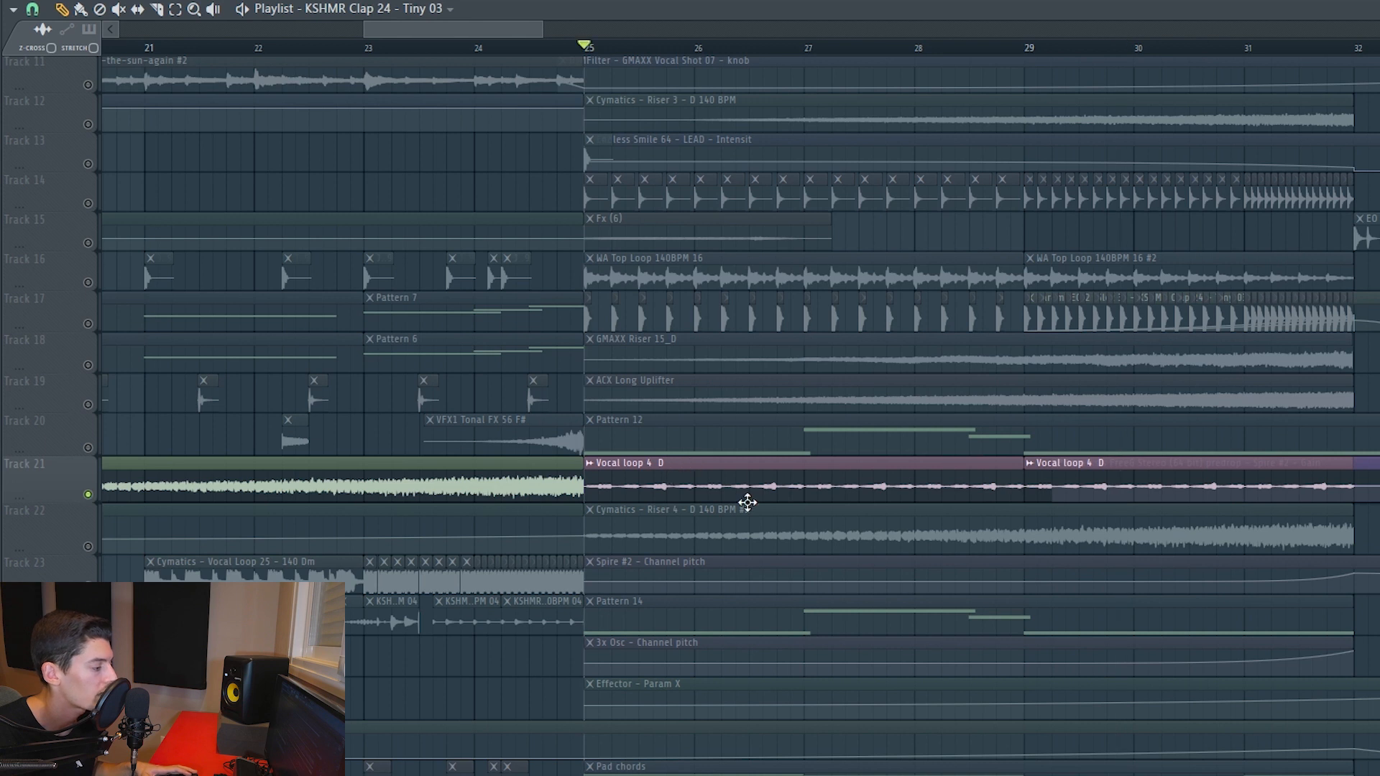
{"action": "key", "text": "space"}
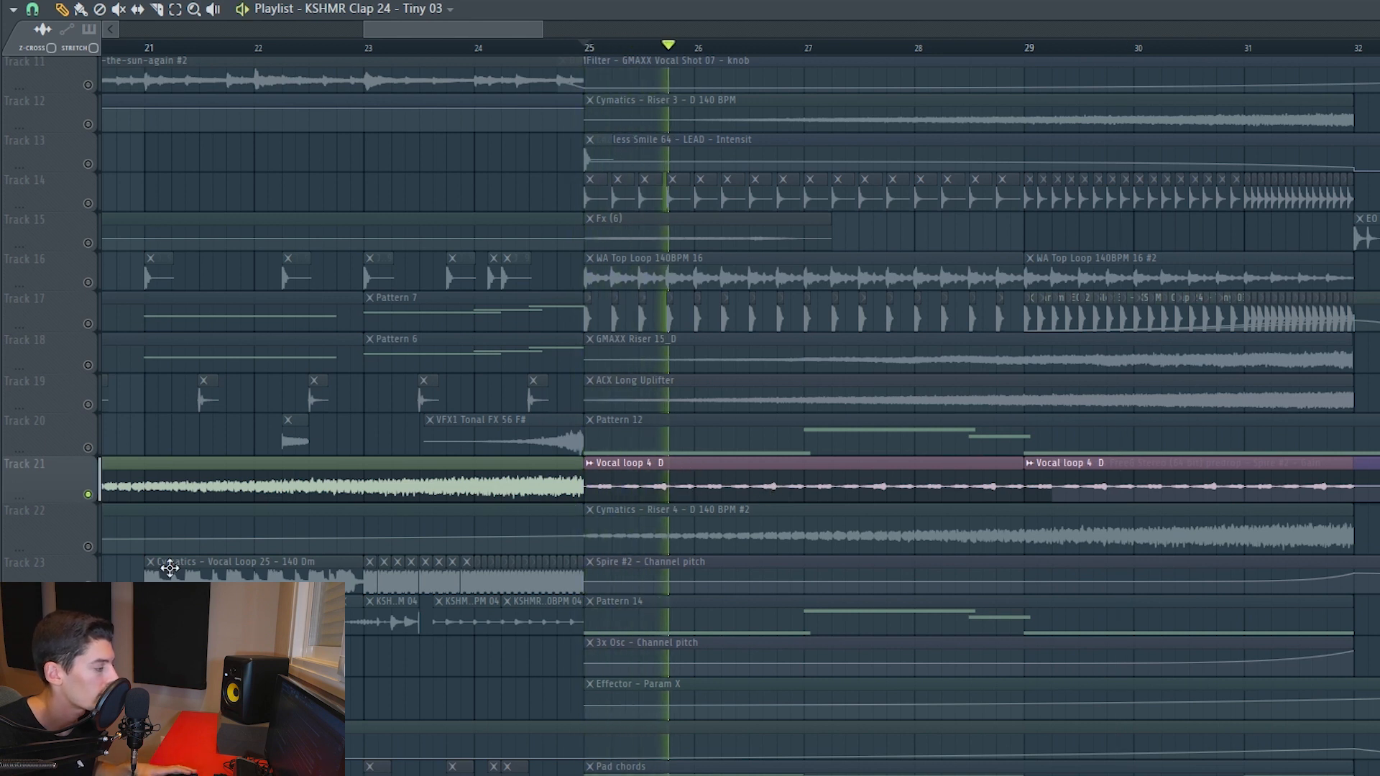
{"action": "key", "text": "space"}
{"action": "right_click", "coordinate": [88, 546]}
{"action": "key", "text": "space"}
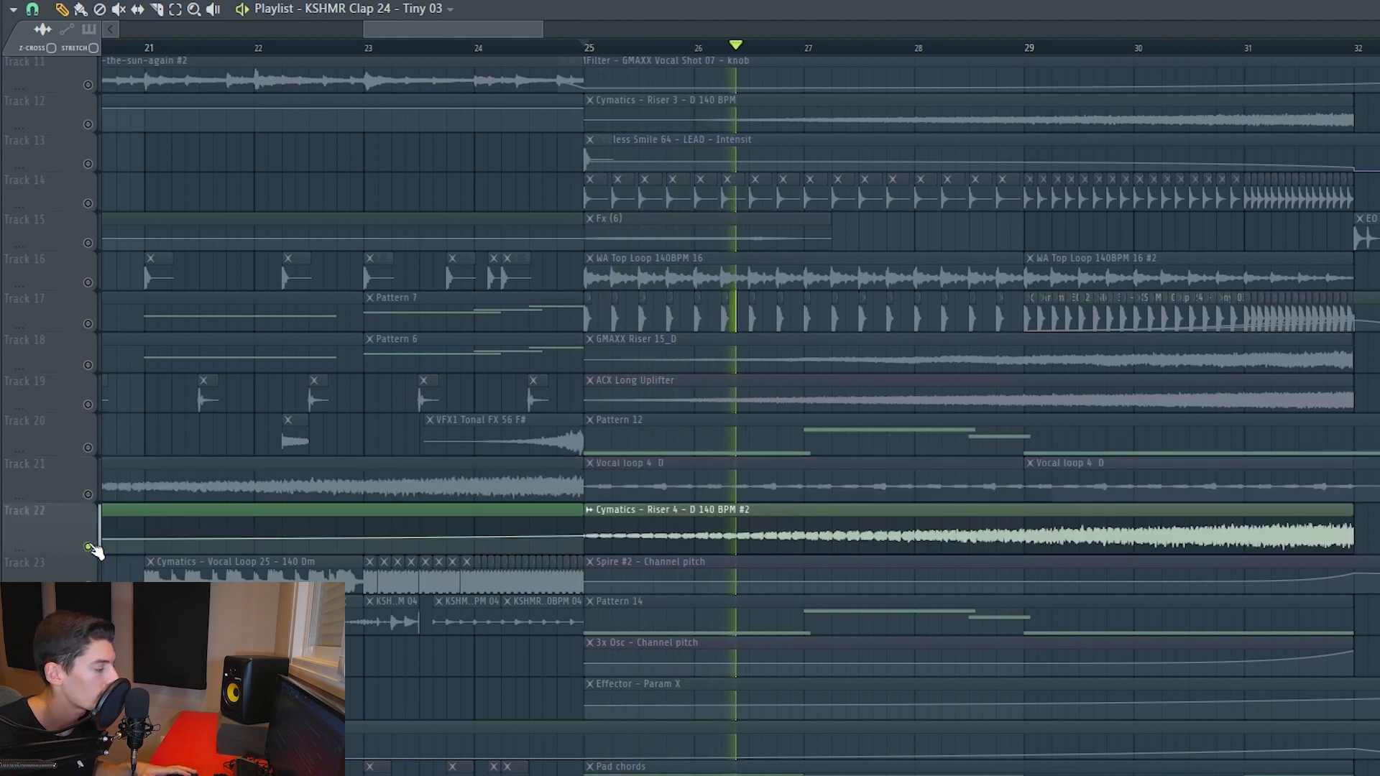
{"action": "key", "text": "space"}
Step: Solo tracks 20 and 24 and play Patterns 12 and 14 together from bar 25
{"action": "right_click", "coordinate": [99, 451]}
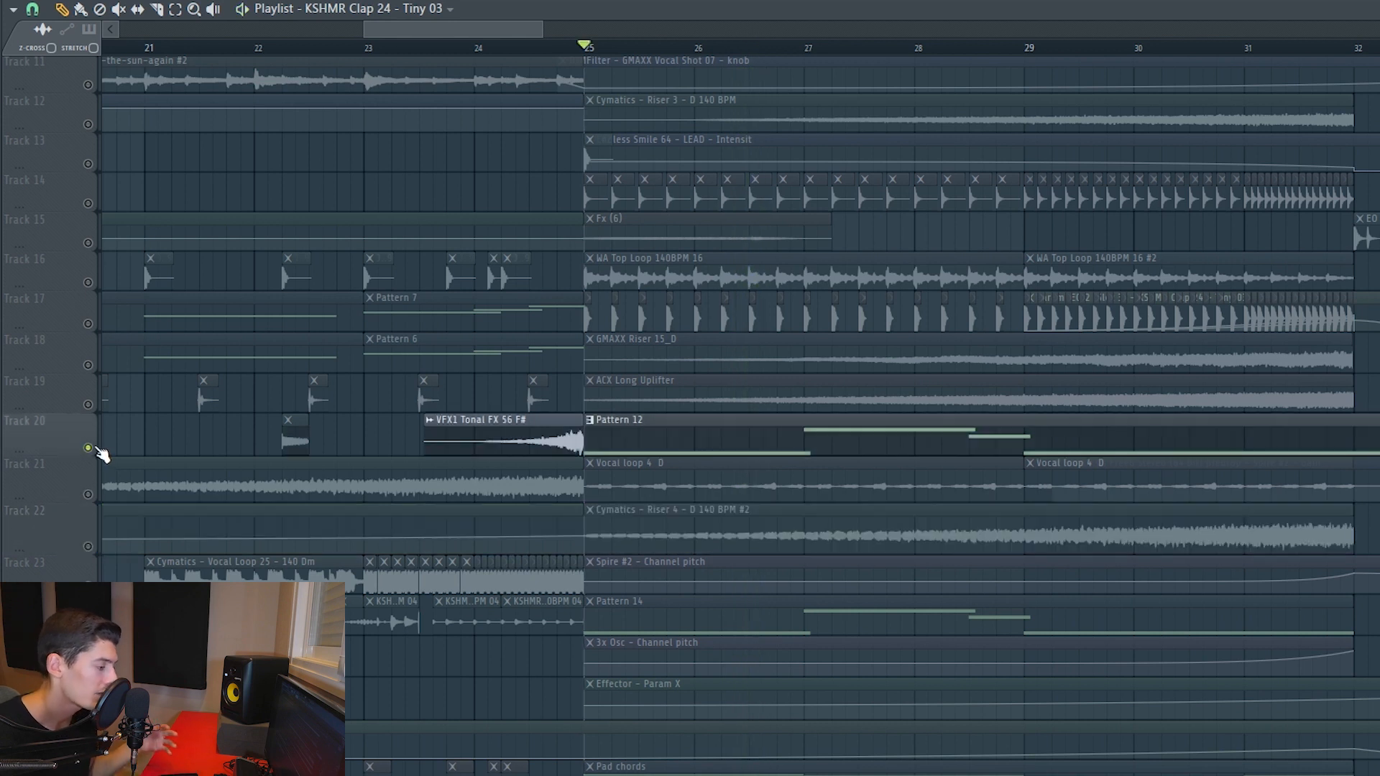
{"action": "left_click", "coordinate": [88, 627]}
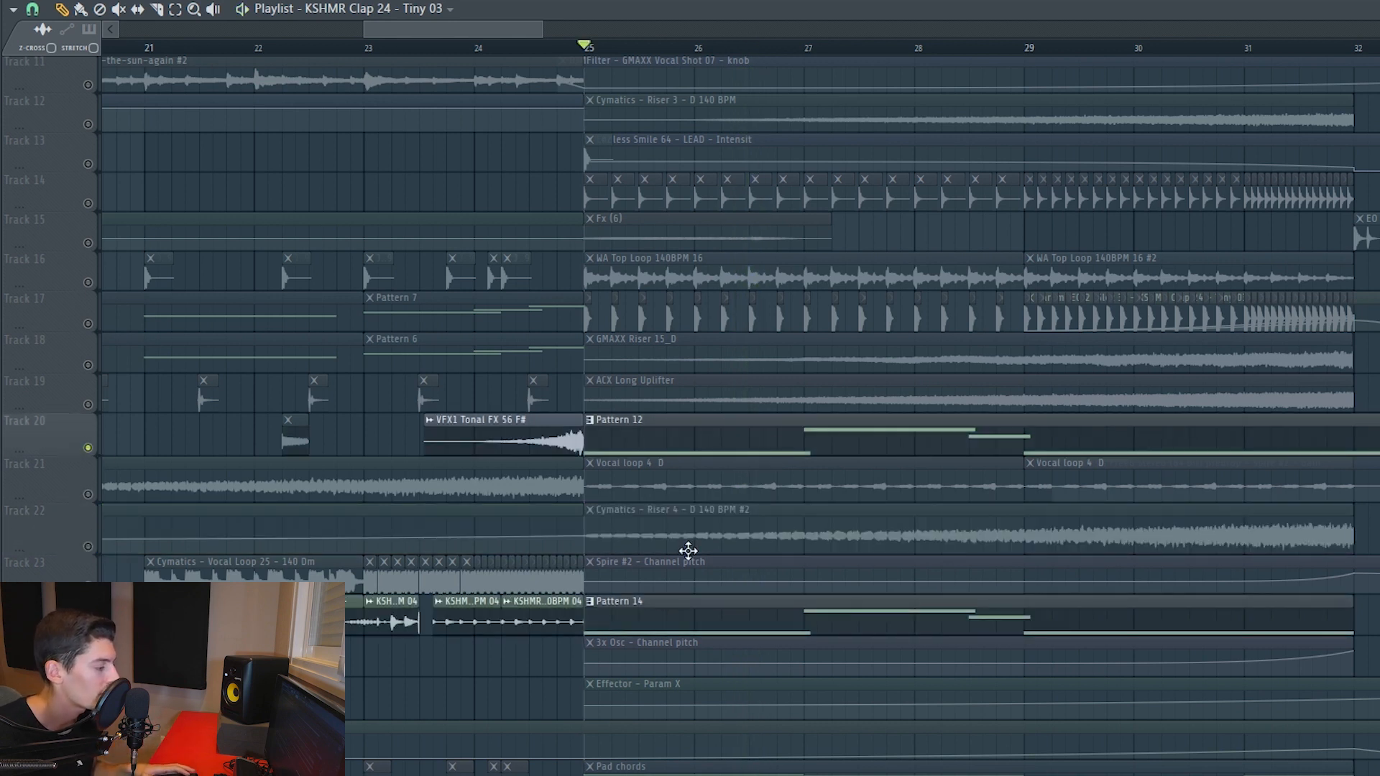
{"action": "key", "text": "space"}
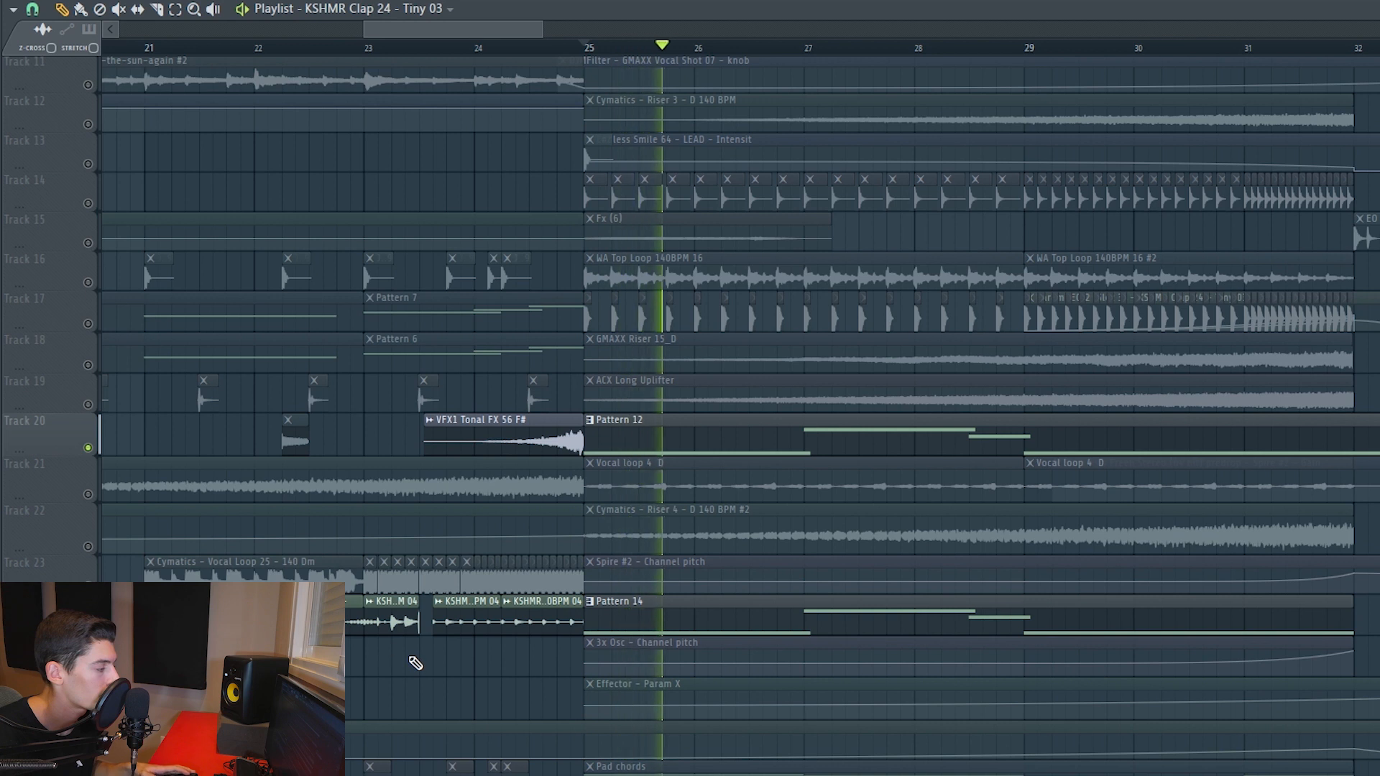
{"action": "key", "text": "space"}
Step: Compare Pattern 14 and Pattern 12 by playing each one alone from bar 25, and play both together again
{"action": "key", "text": "space"}
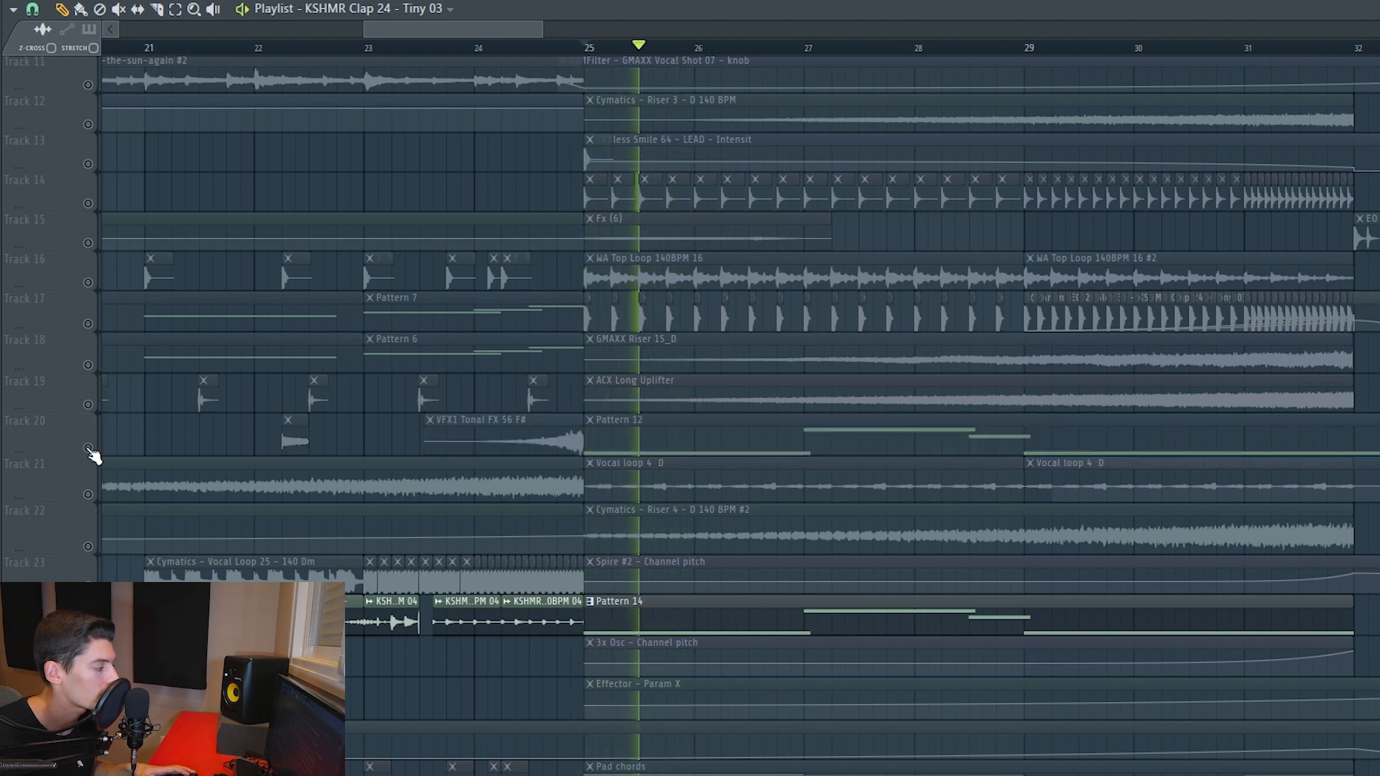
{"action": "key", "text": "space"}
{"action": "left_click", "coordinate": [88, 627]}
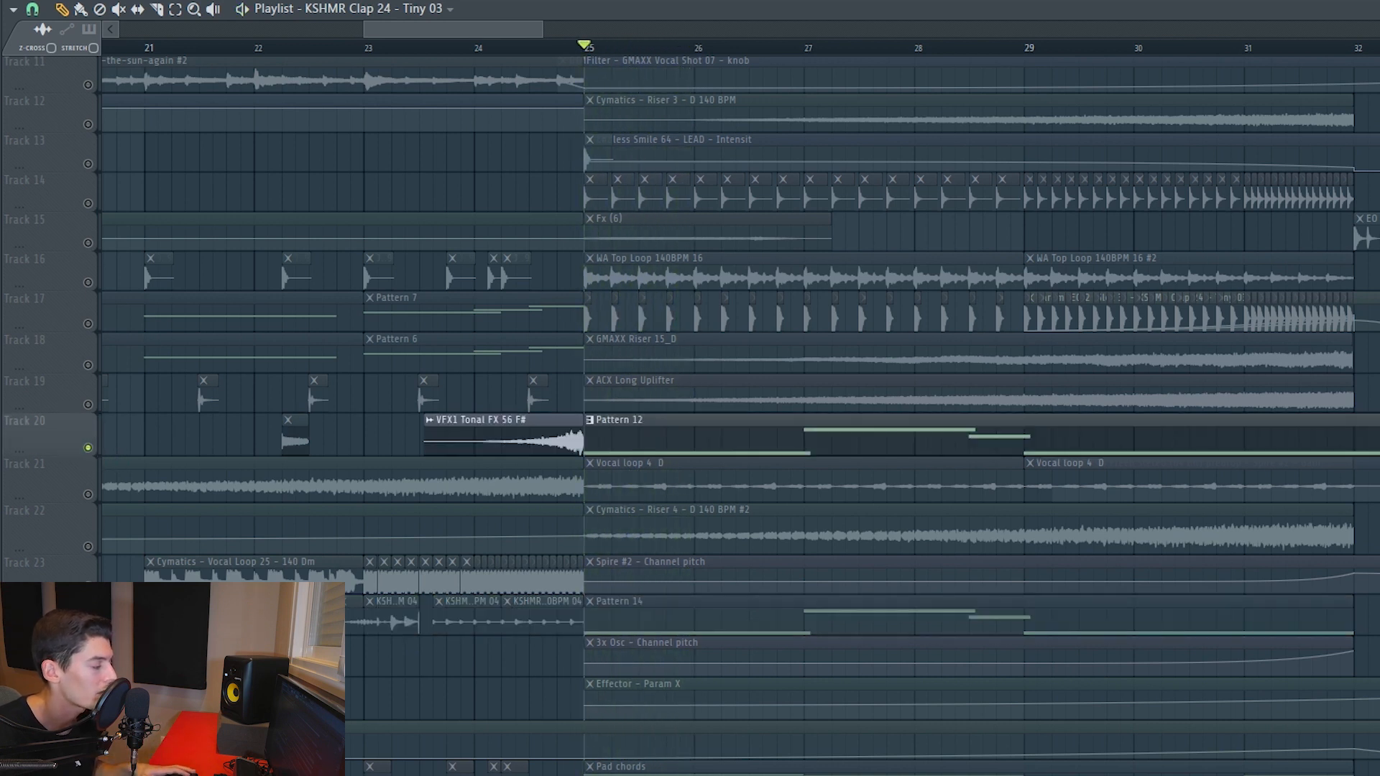
{"action": "key", "text": "space"}
{"action": "key", "text": "space"}
{"action": "left_click", "coordinate": [88, 627]}
{"action": "key", "text": "space"}
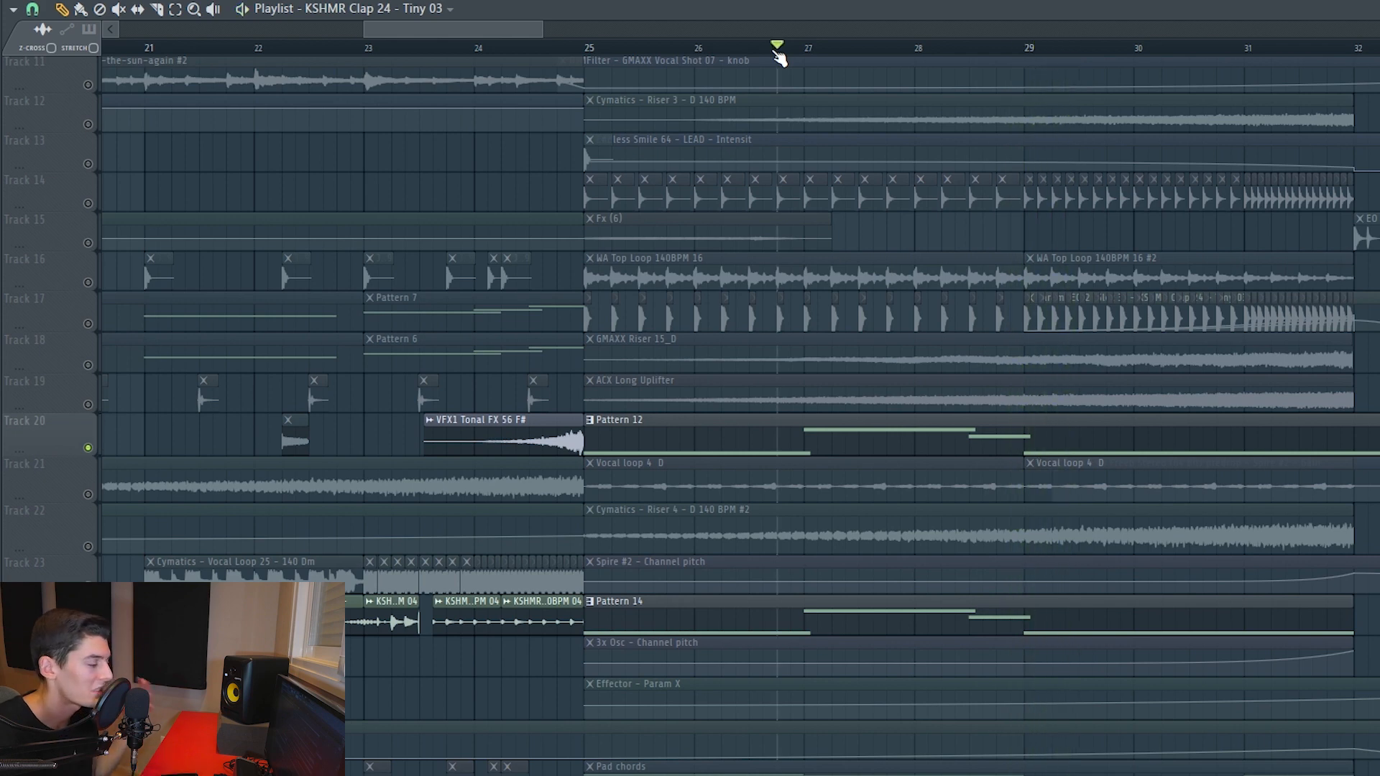
Step: Solo track 28 and play the Pad chords pattern through the build-up
{"action": "scroll", "coordinate": [779, 57], "scroll_direction": "down", "scroll_amount": 4}
{"action": "scroll", "coordinate": [755, 339], "scroll_direction": "down", "scroll_amount": 10}
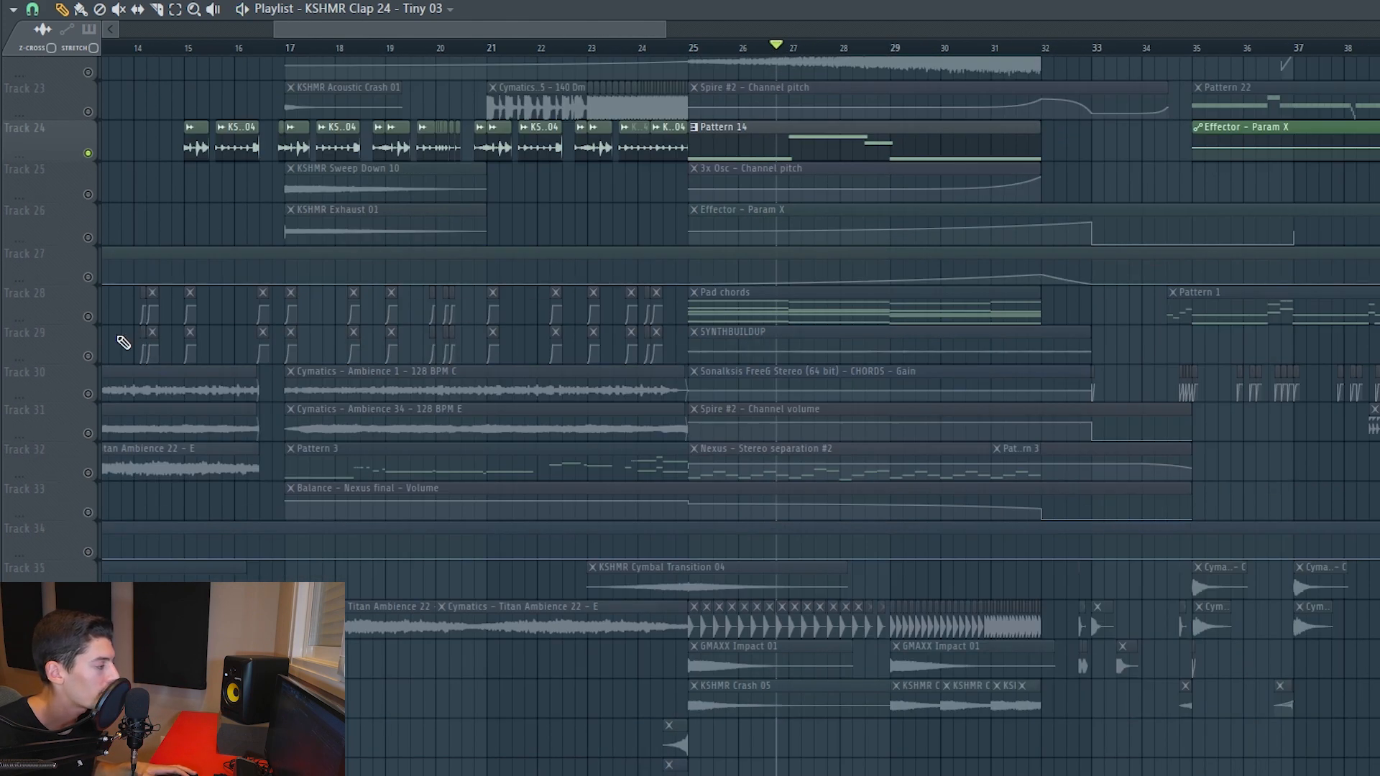
{"action": "left_click", "coordinate": [89, 319]}
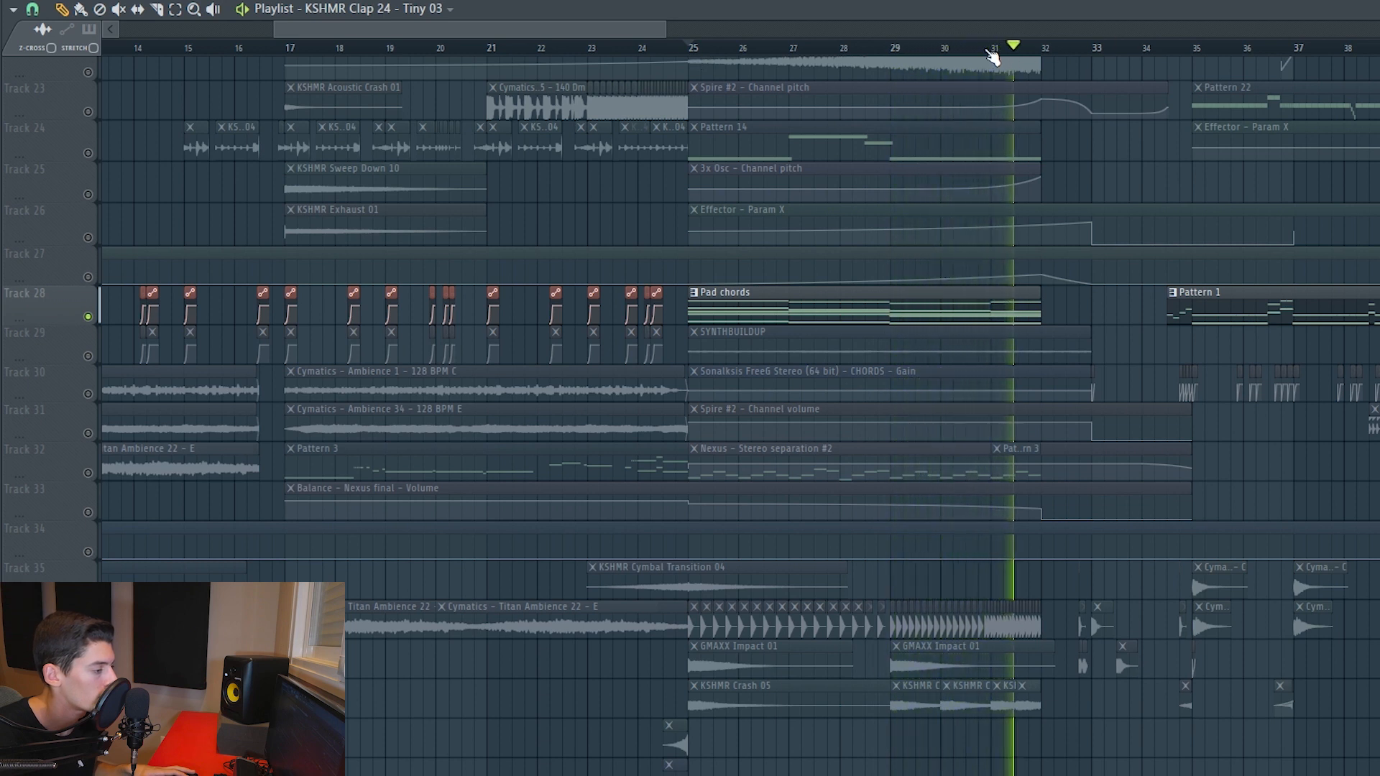
{"action": "key", "text": "space"}
Step: Solo track 32 and play Pattern 3 with its Nexus stereo separation automation from bar 23 into the build-up
{"action": "left_click", "coordinate": [91, 476]}
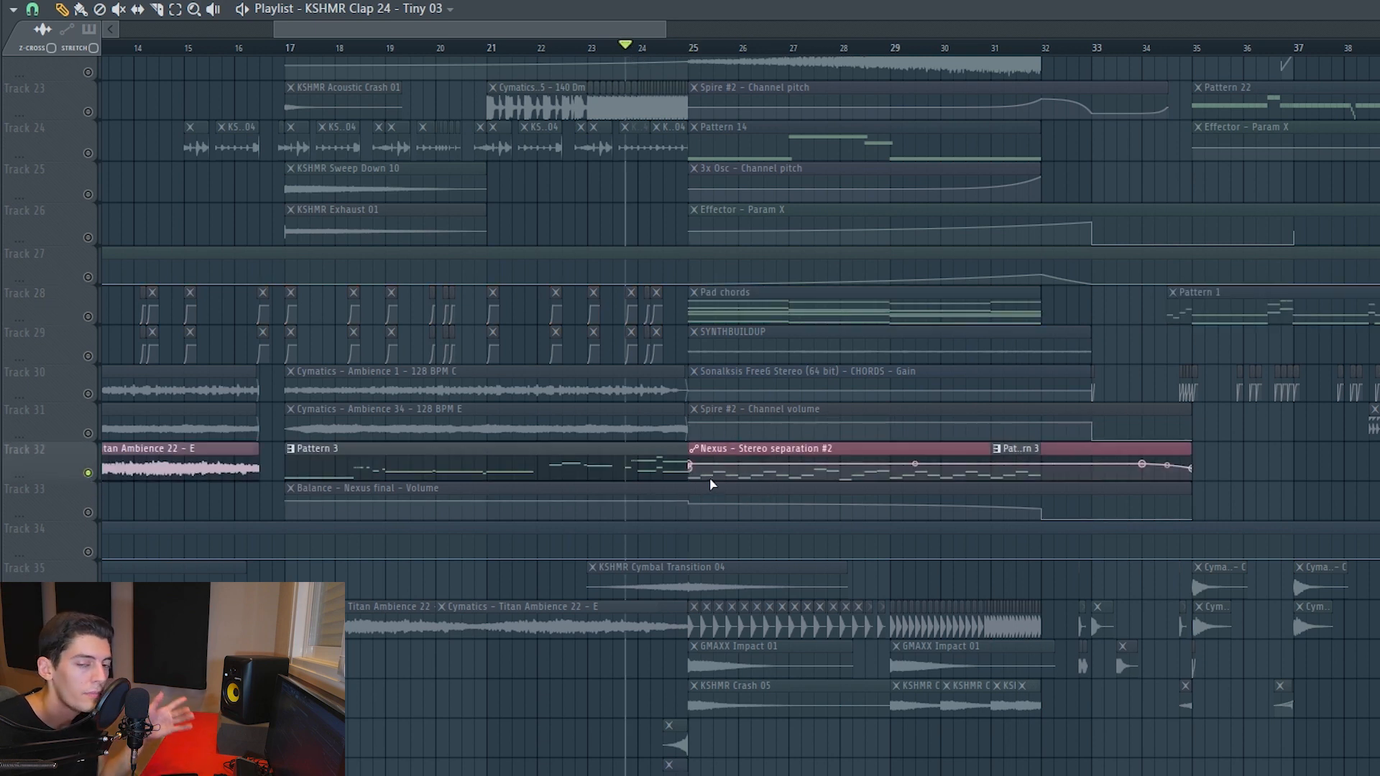
{"action": "key", "text": "space"}
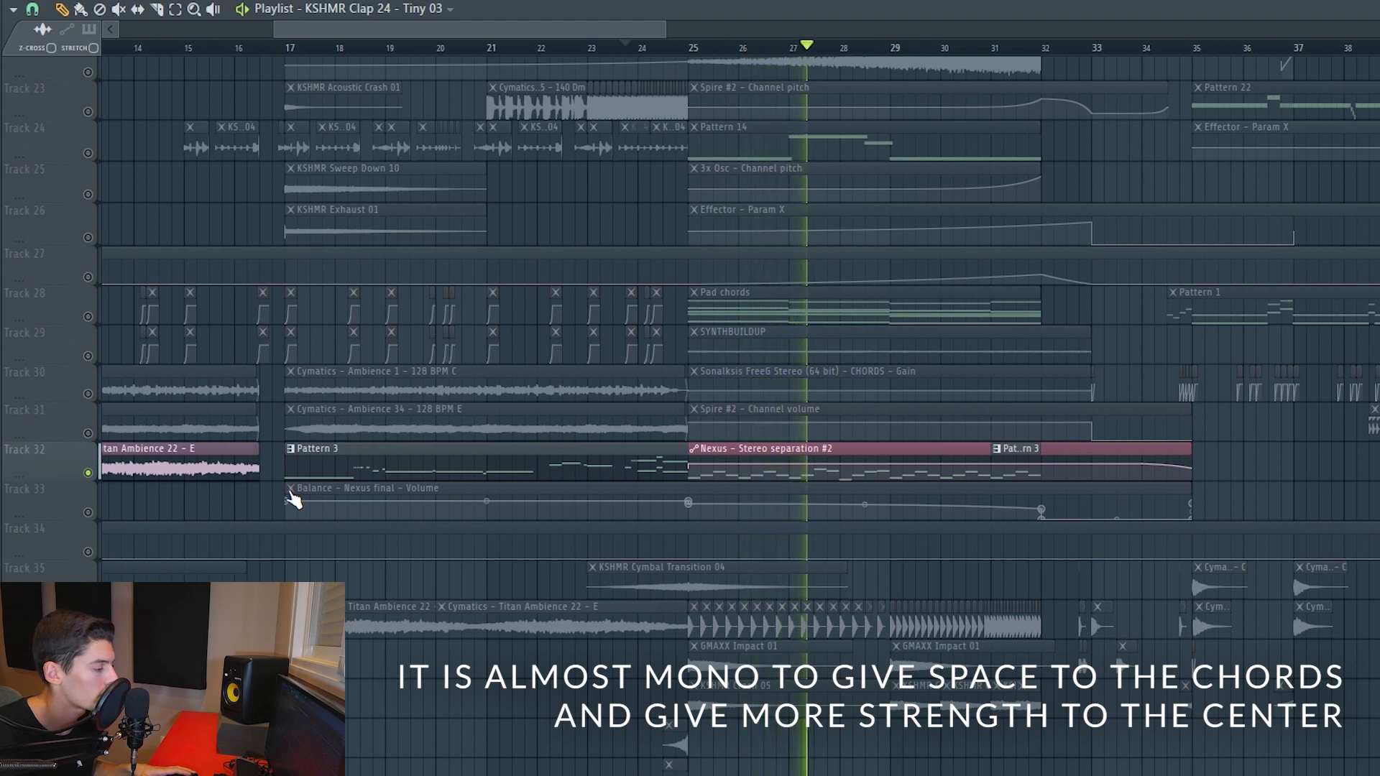
{"action": "key", "text": "space"}
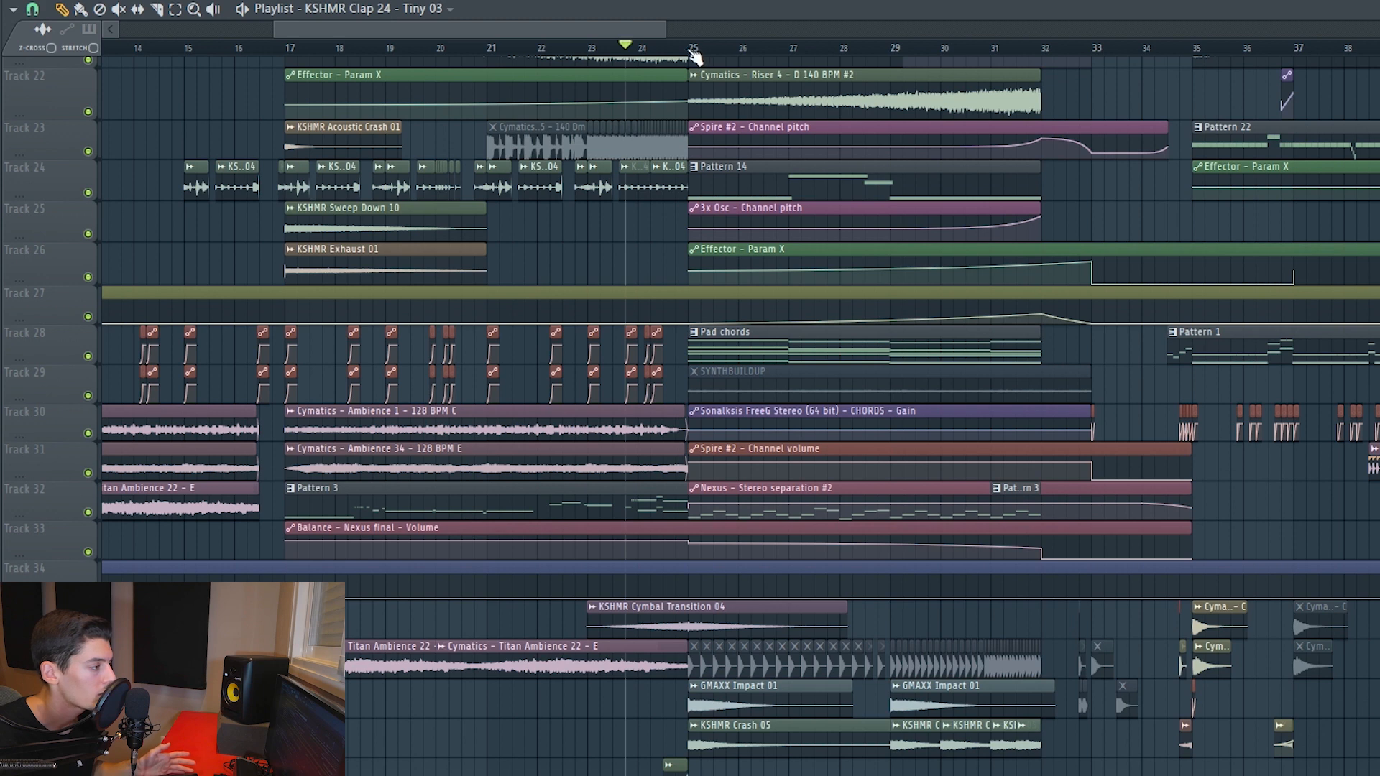
Step: Play the build-up from bar 25 with the other layers active and track 20 muted, comparing track 24 muted and enabled
{"action": "left_click", "coordinate": [693, 50]}
{"action": "scroll", "coordinate": [749, 267], "scroll_direction": "up", "scroll_amount": 6}
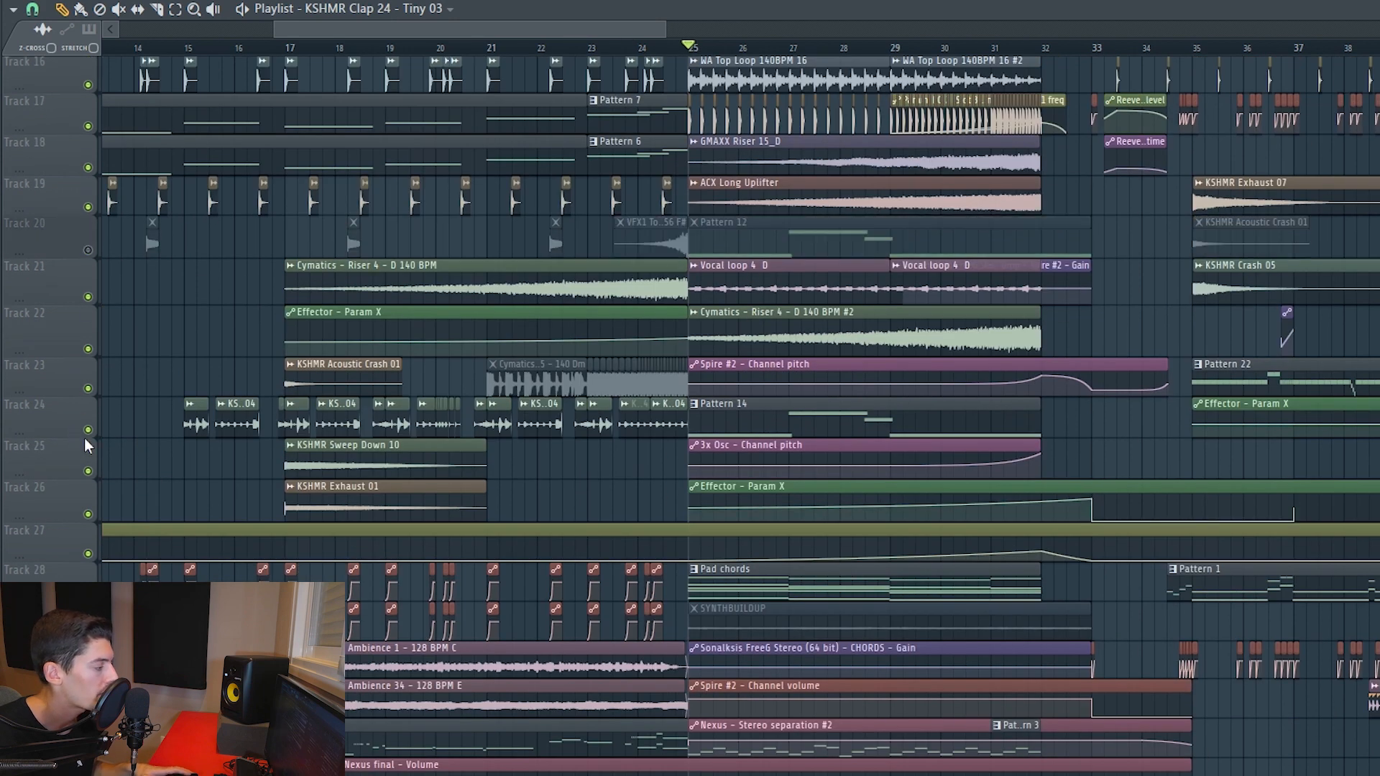
{"action": "left_click", "coordinate": [88, 430]}
{"action": "key", "text": "space"}
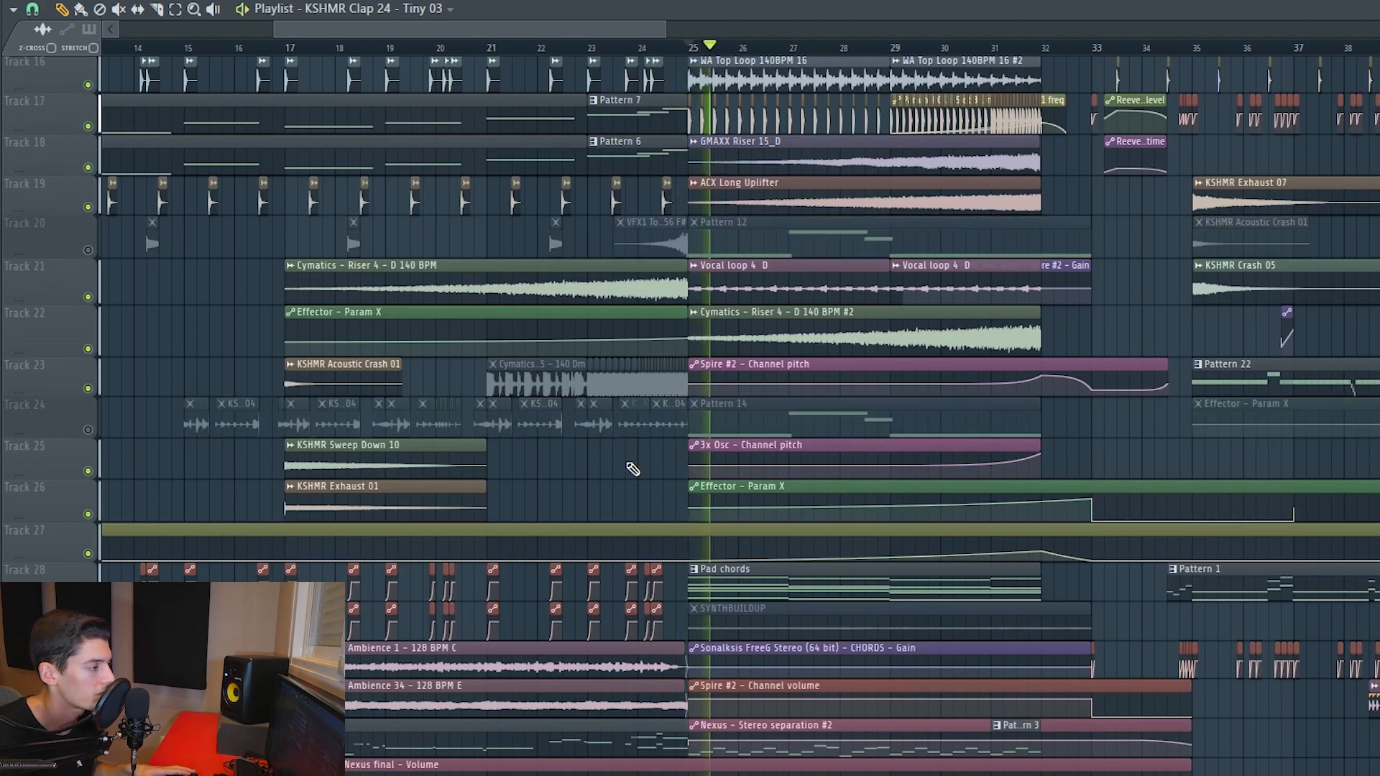
{"action": "key", "text": "space"}
{"action": "left_click", "coordinate": [87, 430]}
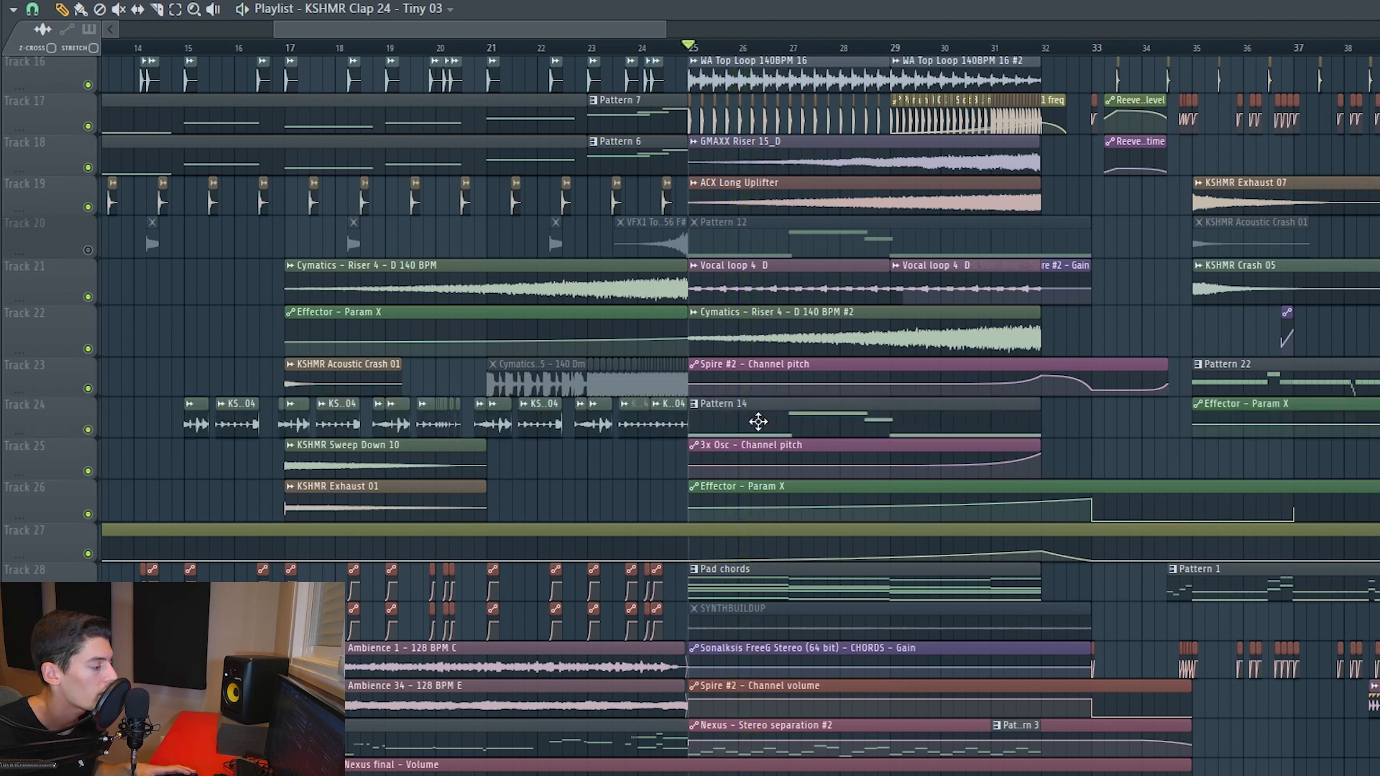
{"action": "key", "text": "space"}
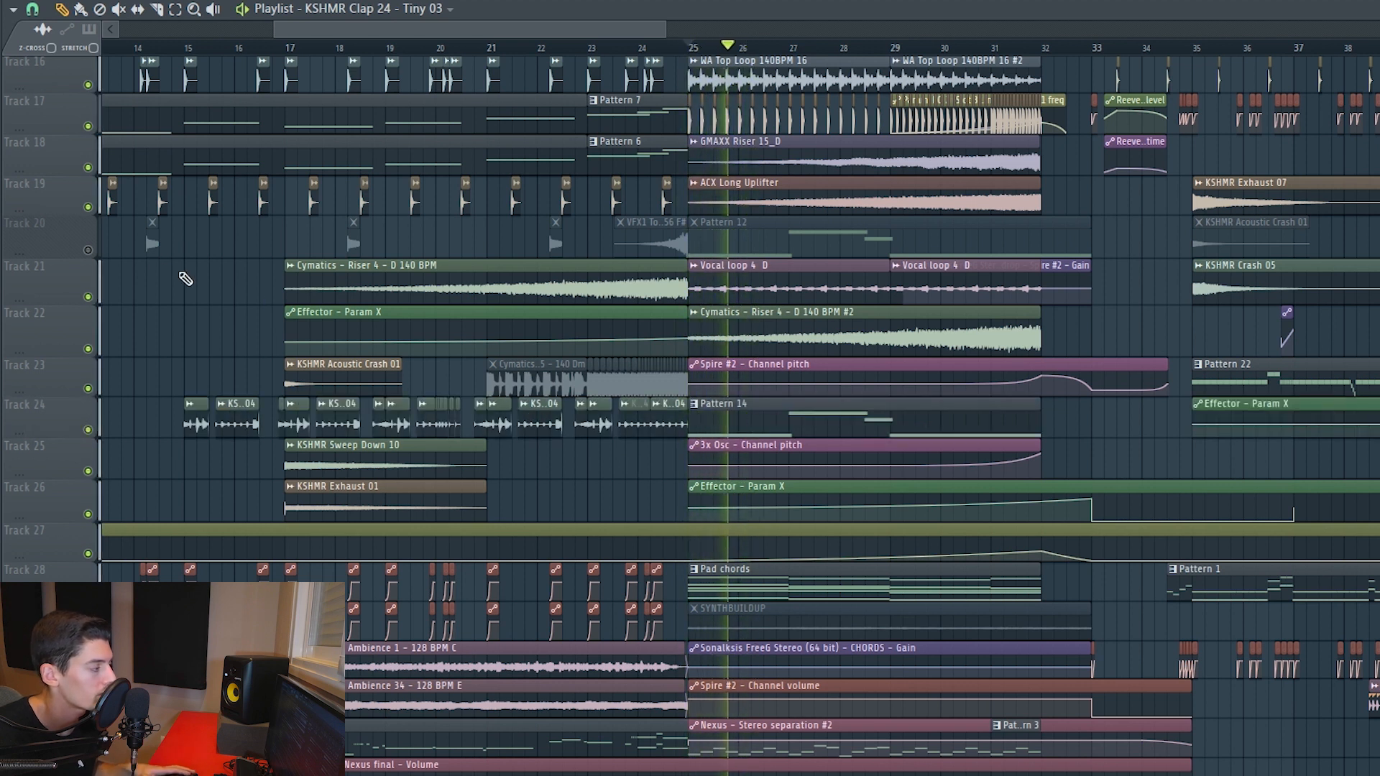
Step: Enable track 20 again during the build-up playback and stop the song
{"action": "left_click", "coordinate": [88, 250]}
{"action": "key", "text": "space"}
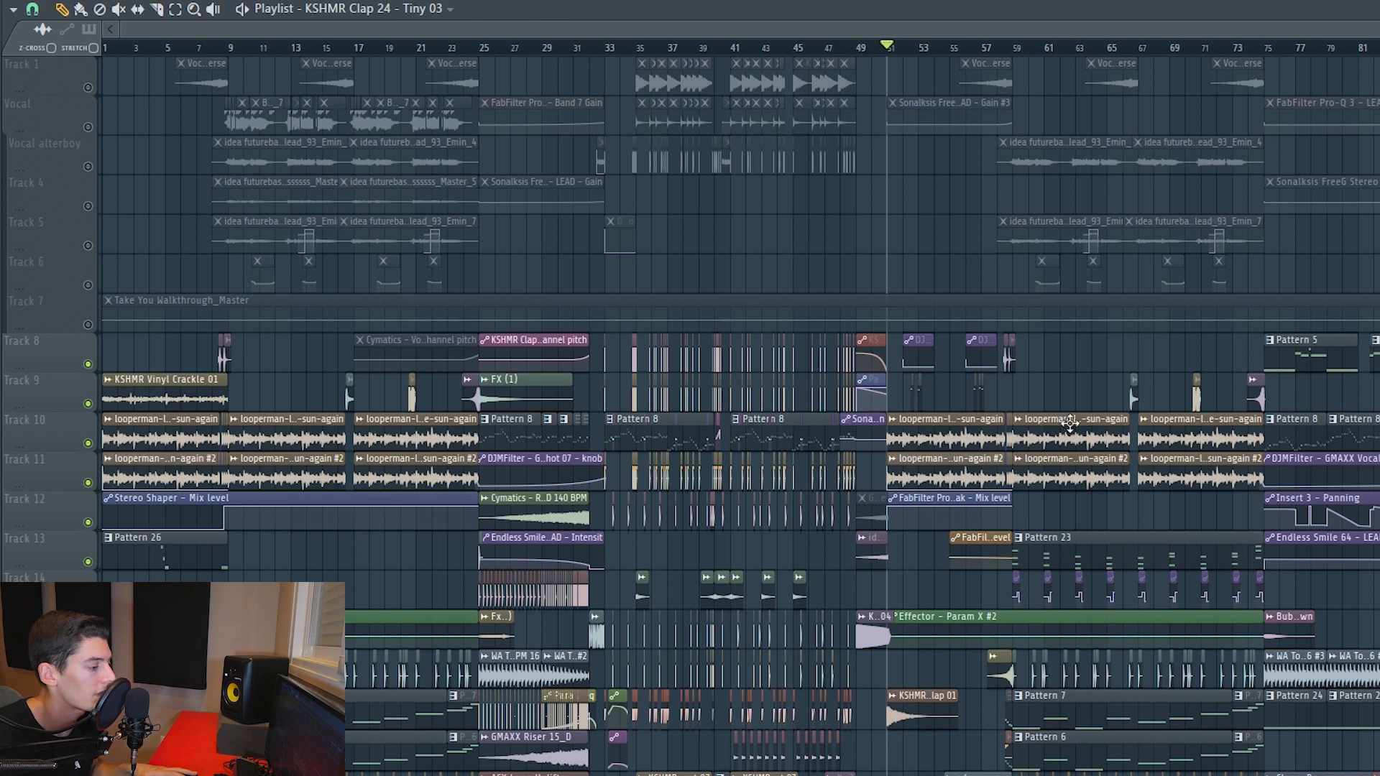
Step: Solo the guitar loop tracks, compare their playback from bar 51 and bar 9, and return the playhead to bar 51
{"action": "scroll", "coordinate": [1071, 344], "scroll_direction": "down", "scroll_amount": 4}
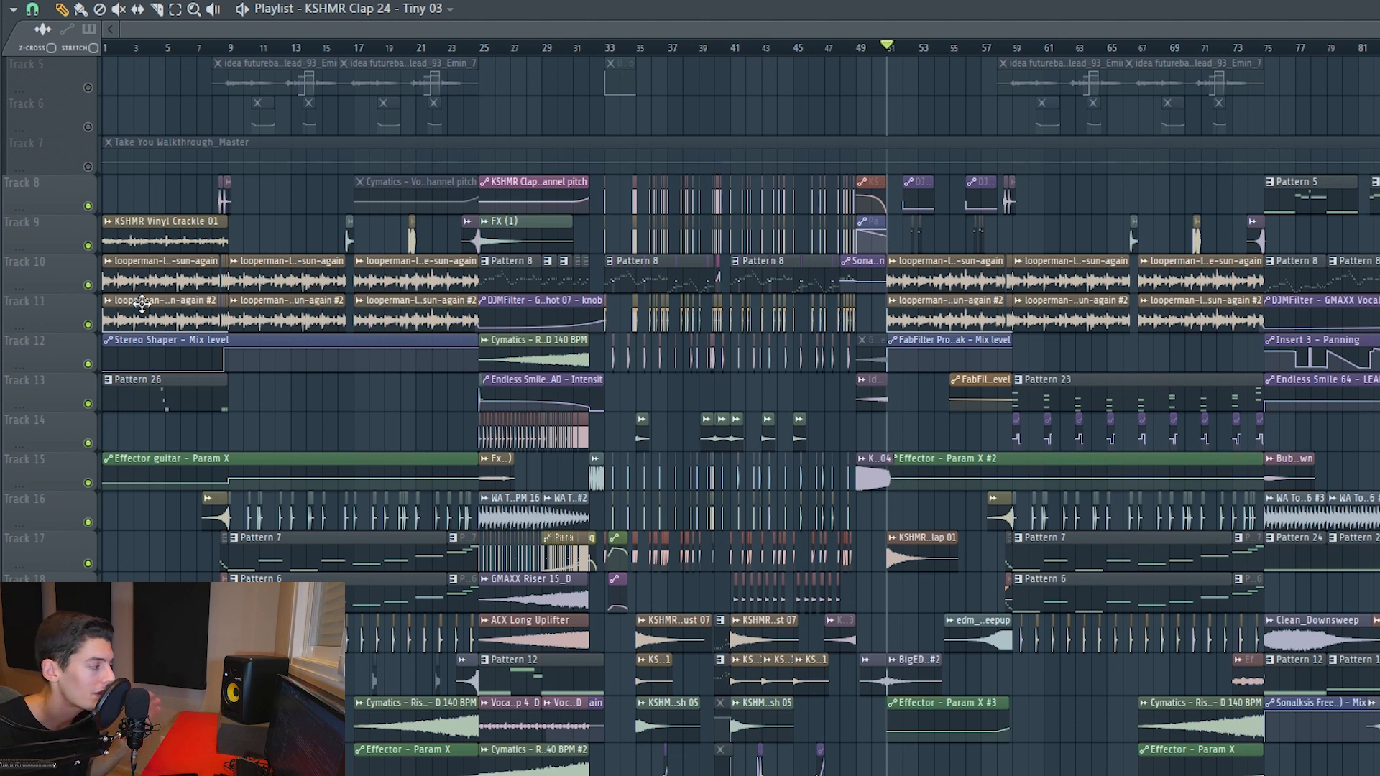
{"action": "right_click", "coordinate": [88, 285]}
{"action": "key", "text": "space"}
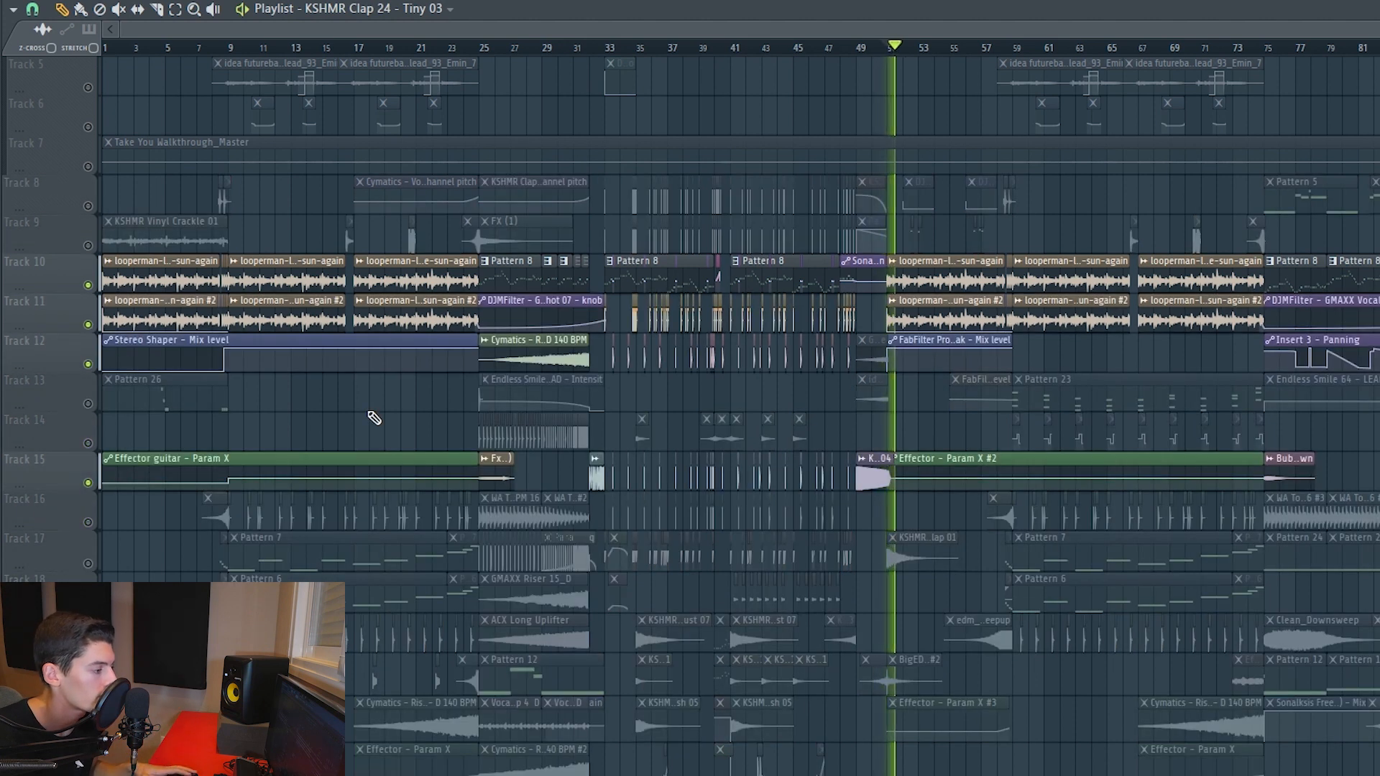
{"action": "key", "text": "space"}
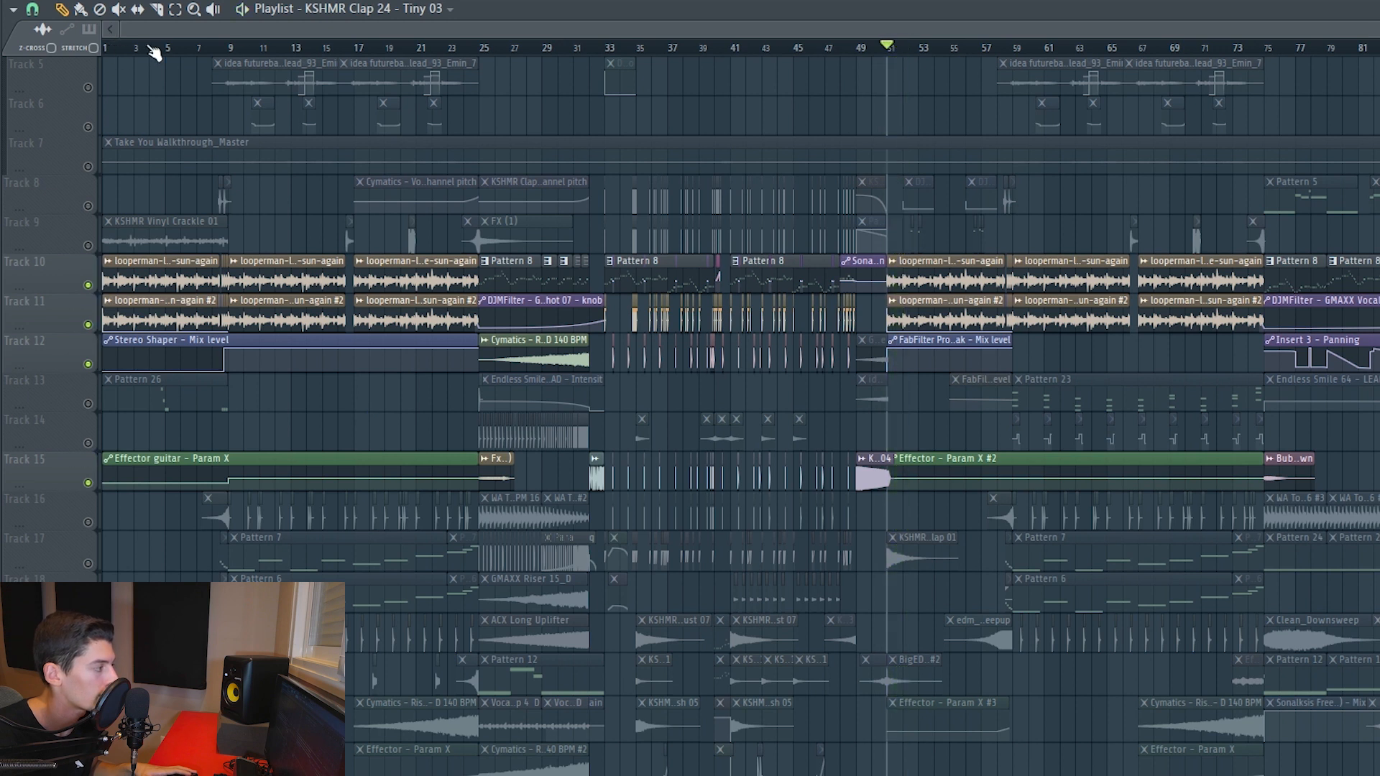
{"action": "left_click", "coordinate": [231, 49]}
{"action": "key", "text": "space"}
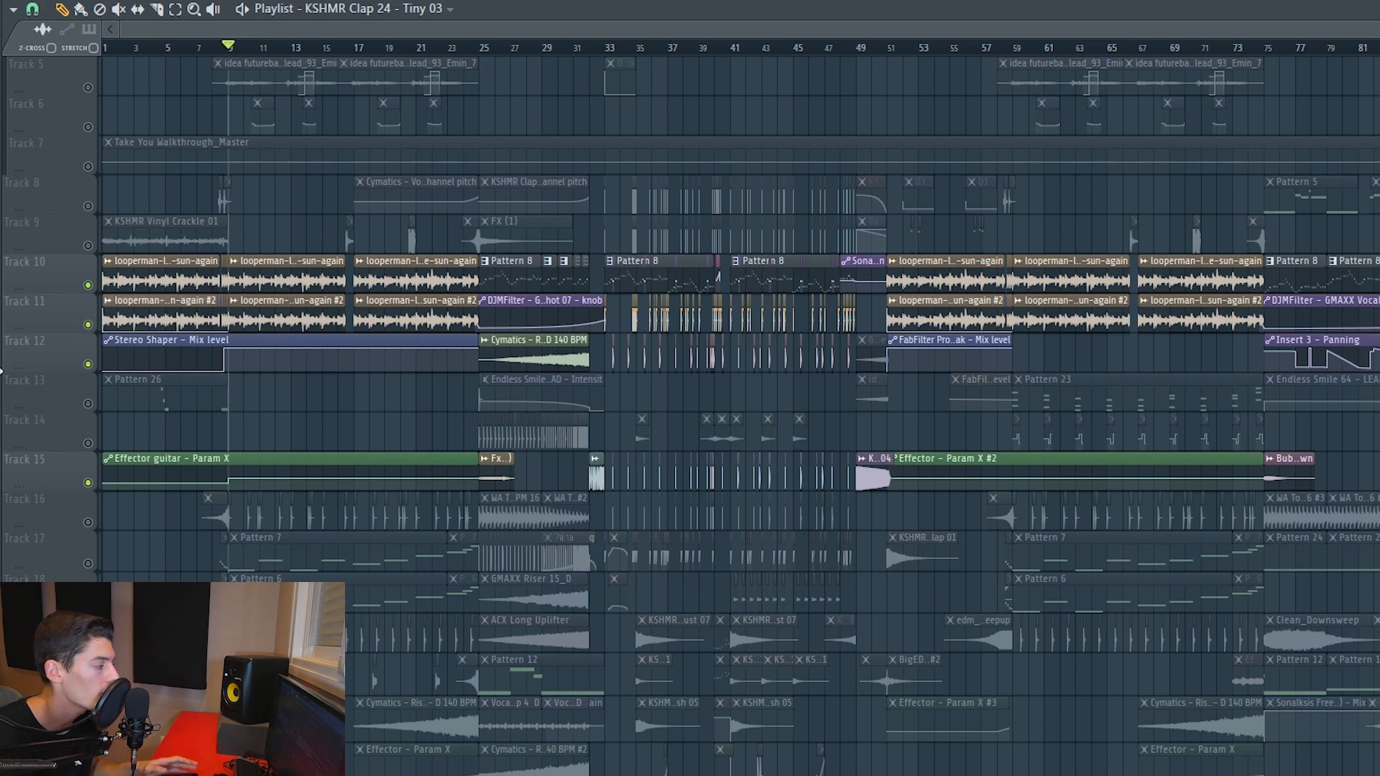
{"action": "left_click", "coordinate": [891, 48]}
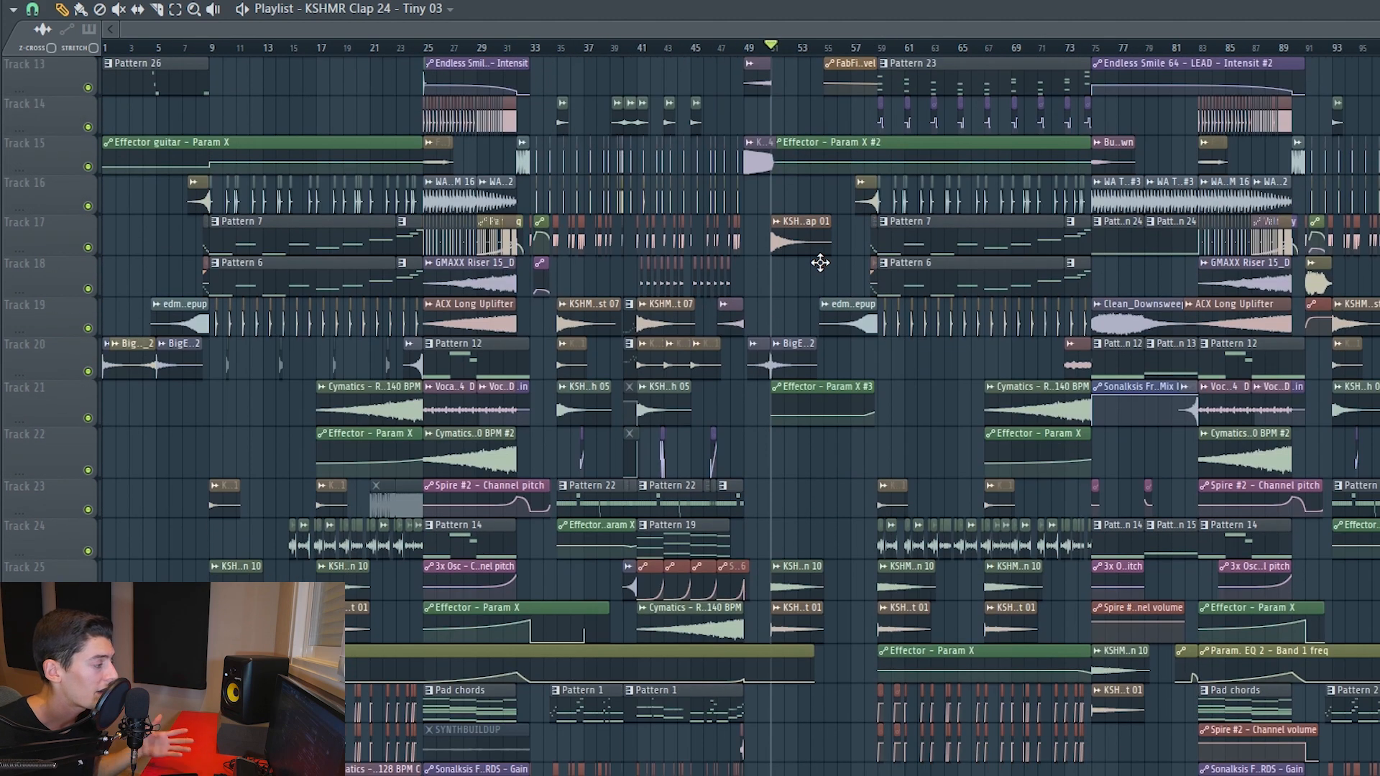
Step: Audition the effect clips at bar 51 one by one: BigEDM Synth Shot 20, Reverb Clap 01, KSHMR Sweep Down 10 and KSHMR Exhaust 01
{"action": "scroll", "coordinate": [820, 262], "scroll_direction": "down", "scroll_amount": 3}
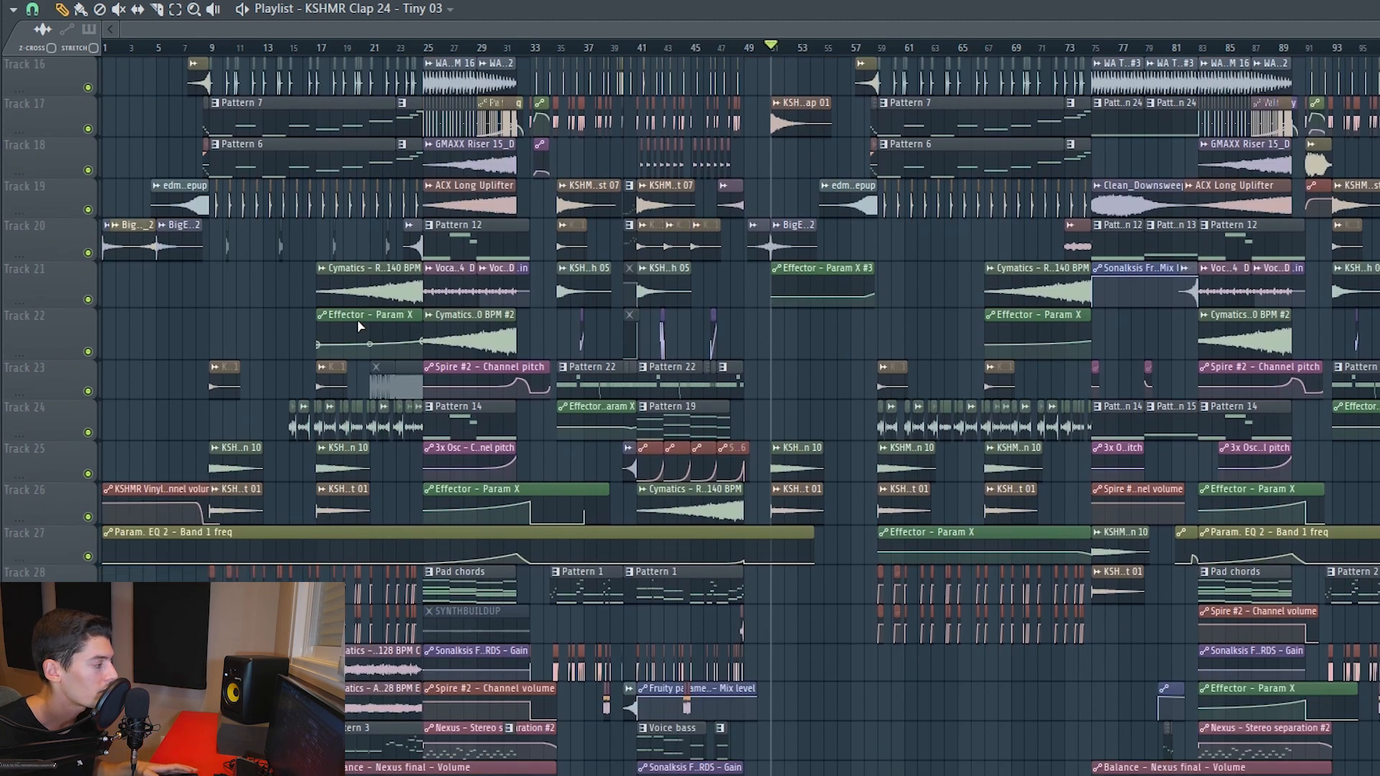
{"action": "left_click", "coordinate": [773, 240]}
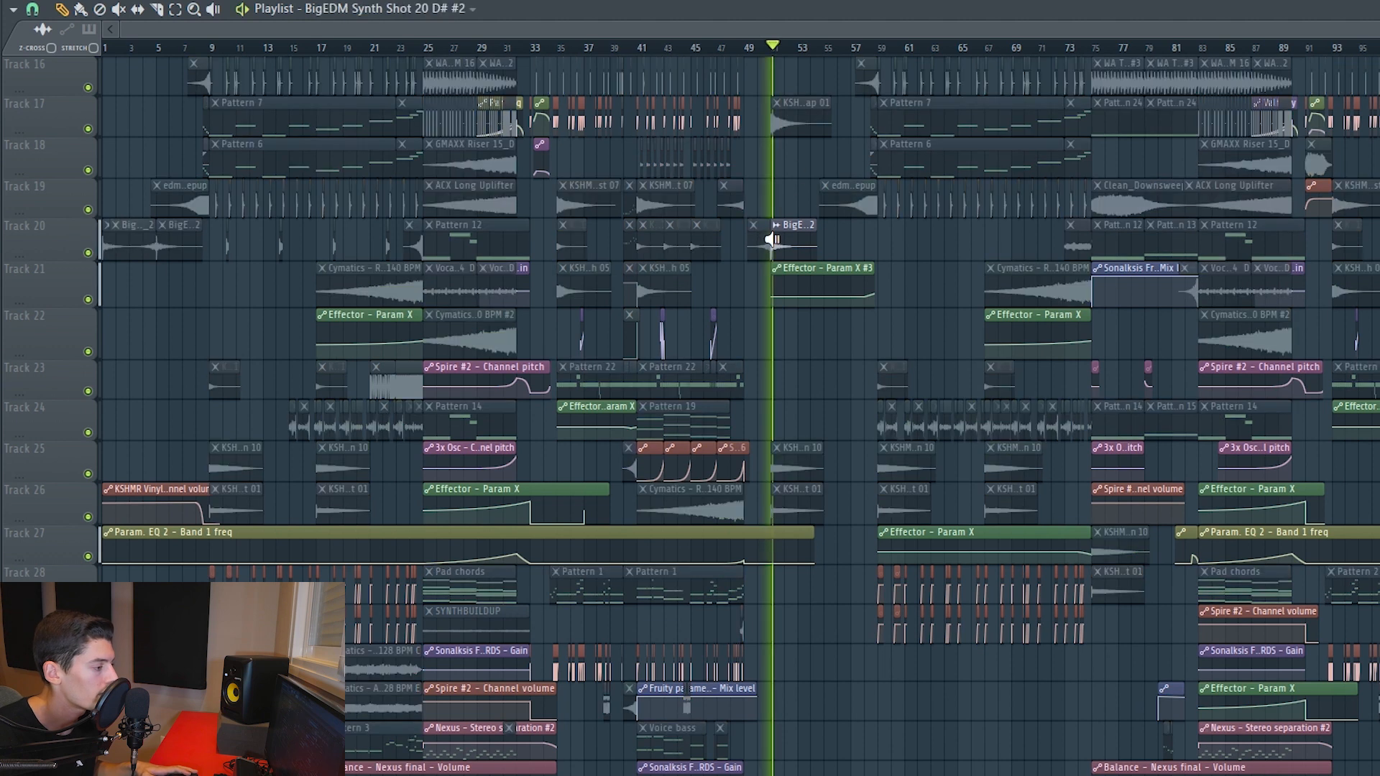
{"action": "left_click", "coordinate": [762, 119]}
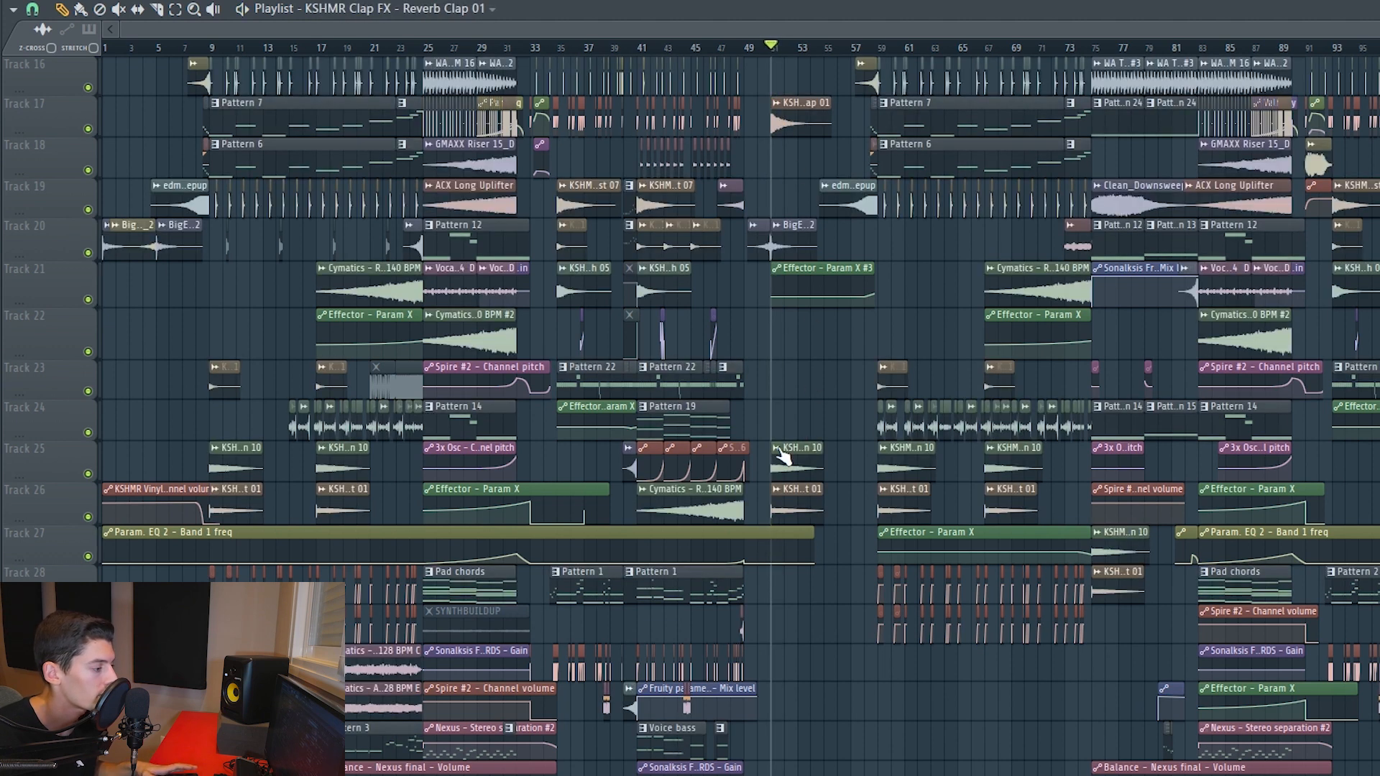
{"action": "left_click", "coordinate": [766, 455]}
{"action": "left_click", "coordinate": [773, 496]}
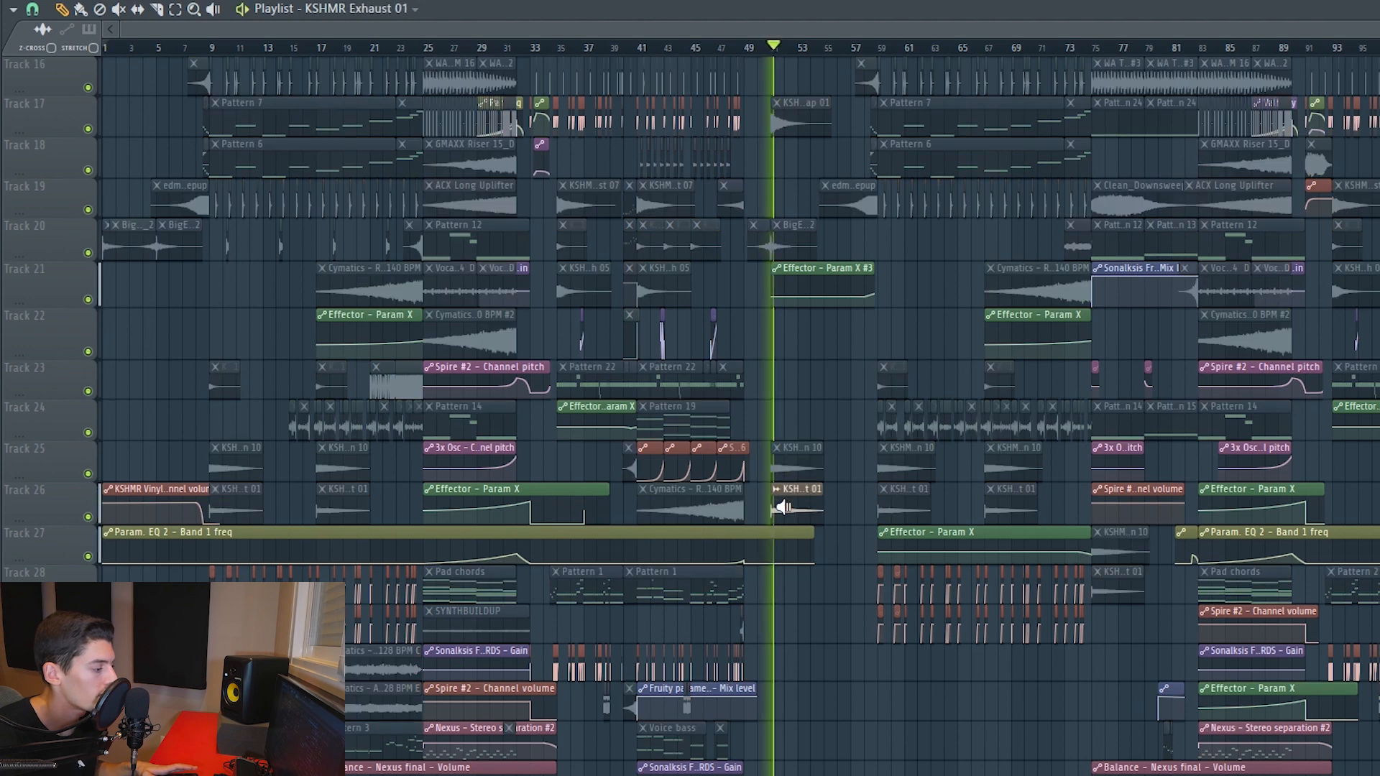
Step: Audition Pattern 26 from the intro on its own and set the playhead to bar 51
{"action": "scroll", "coordinate": [826, 413], "scroll_direction": "up", "scroll_amount": 5}
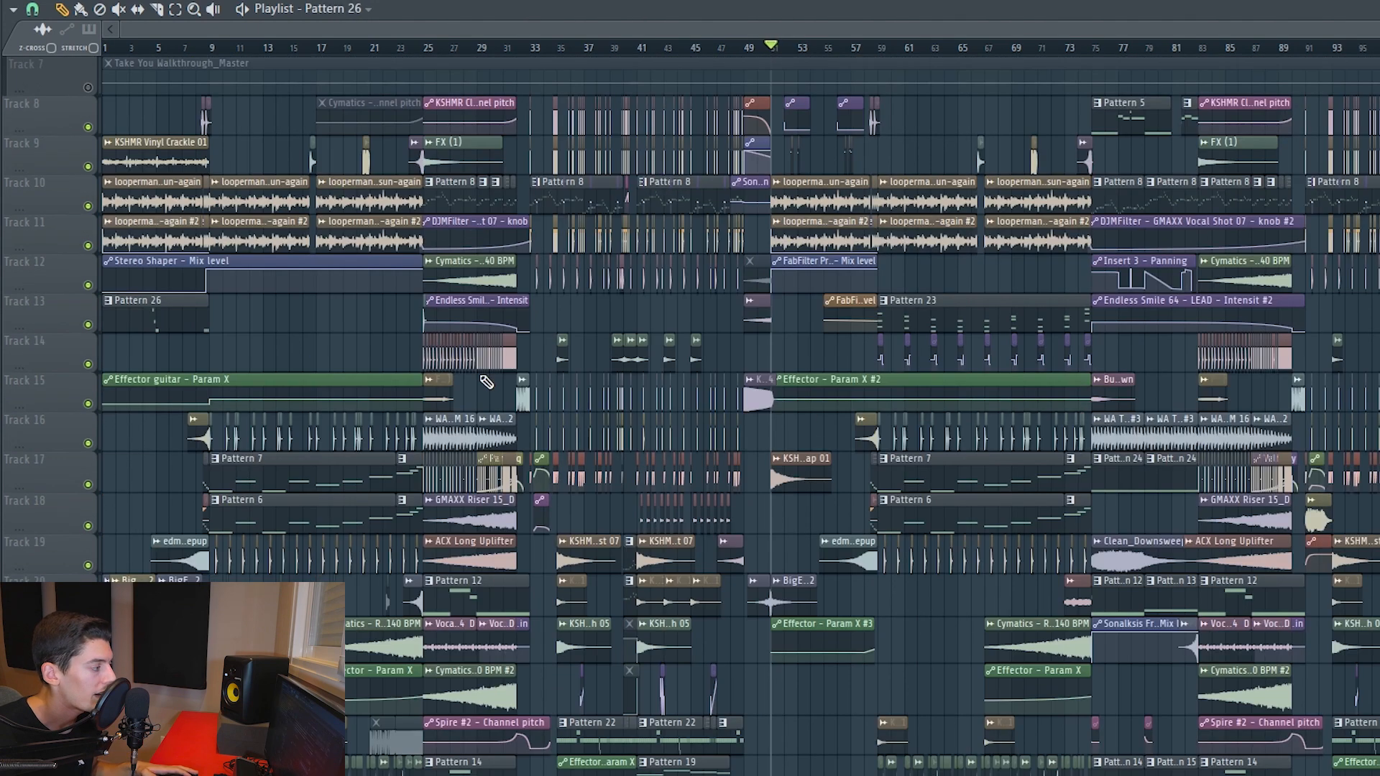
{"action": "right_click", "coordinate": [146, 312], "text": "alt"}
{"action": "left_click", "coordinate": [774, 48]}
Step: Isolate the vocal shot patterns on track 9, follow them in the mixer from bar 51 and bar 56, and close the mixer
{"action": "scroll", "coordinate": [800, 50], "scroll_direction": "up", "scroll_amount": 5}
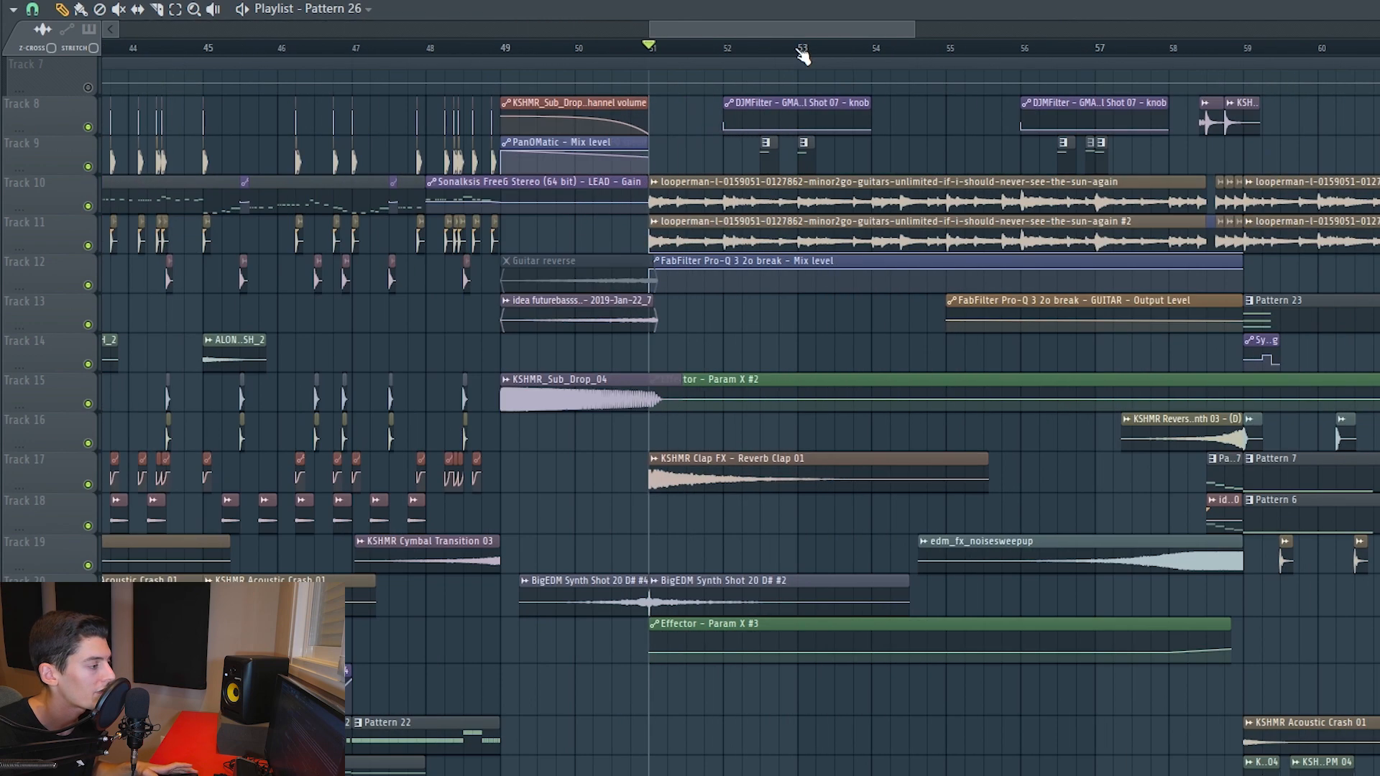
{"action": "right_click", "coordinate": [89, 167]}
{"action": "right_click", "coordinate": [88, 167]}
{"action": "key", "text": "F9"}
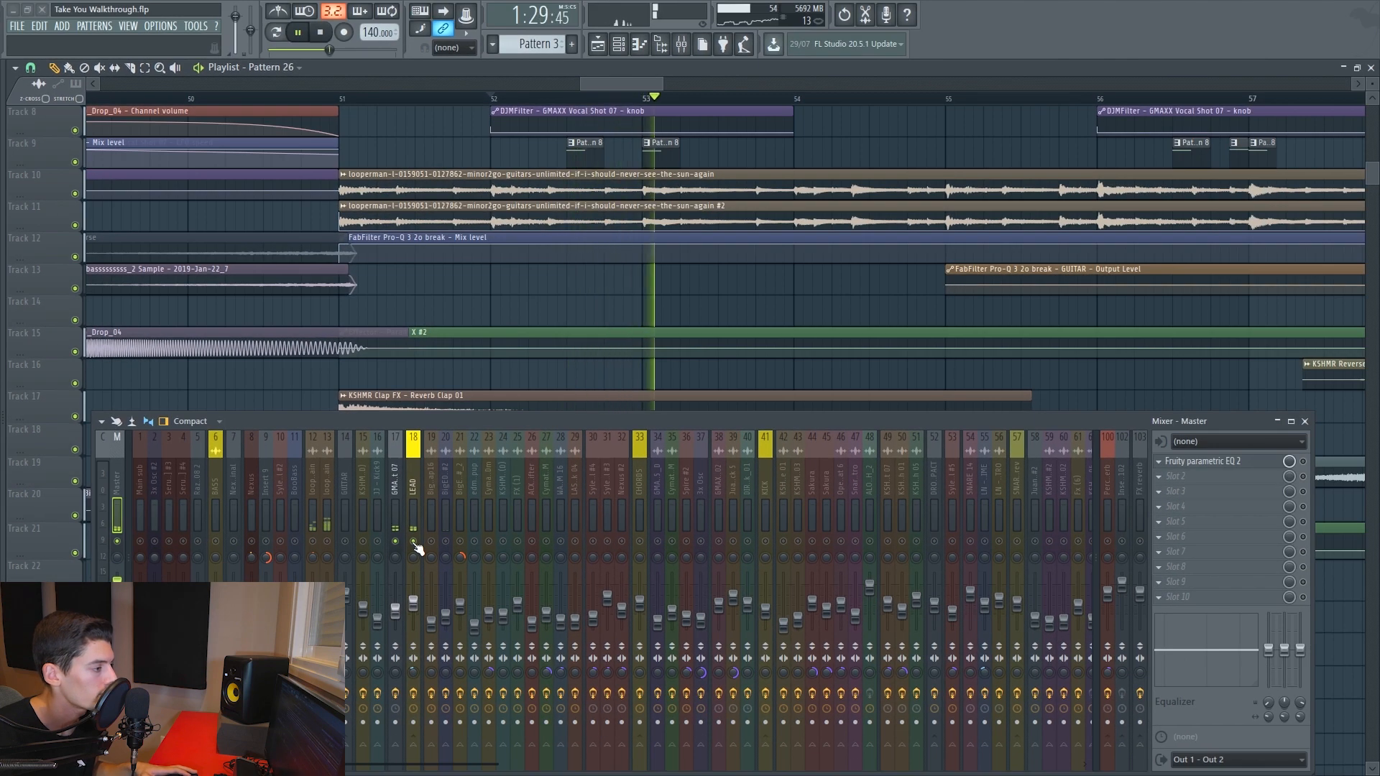
{"action": "left_click", "coordinate": [1162, 98]}
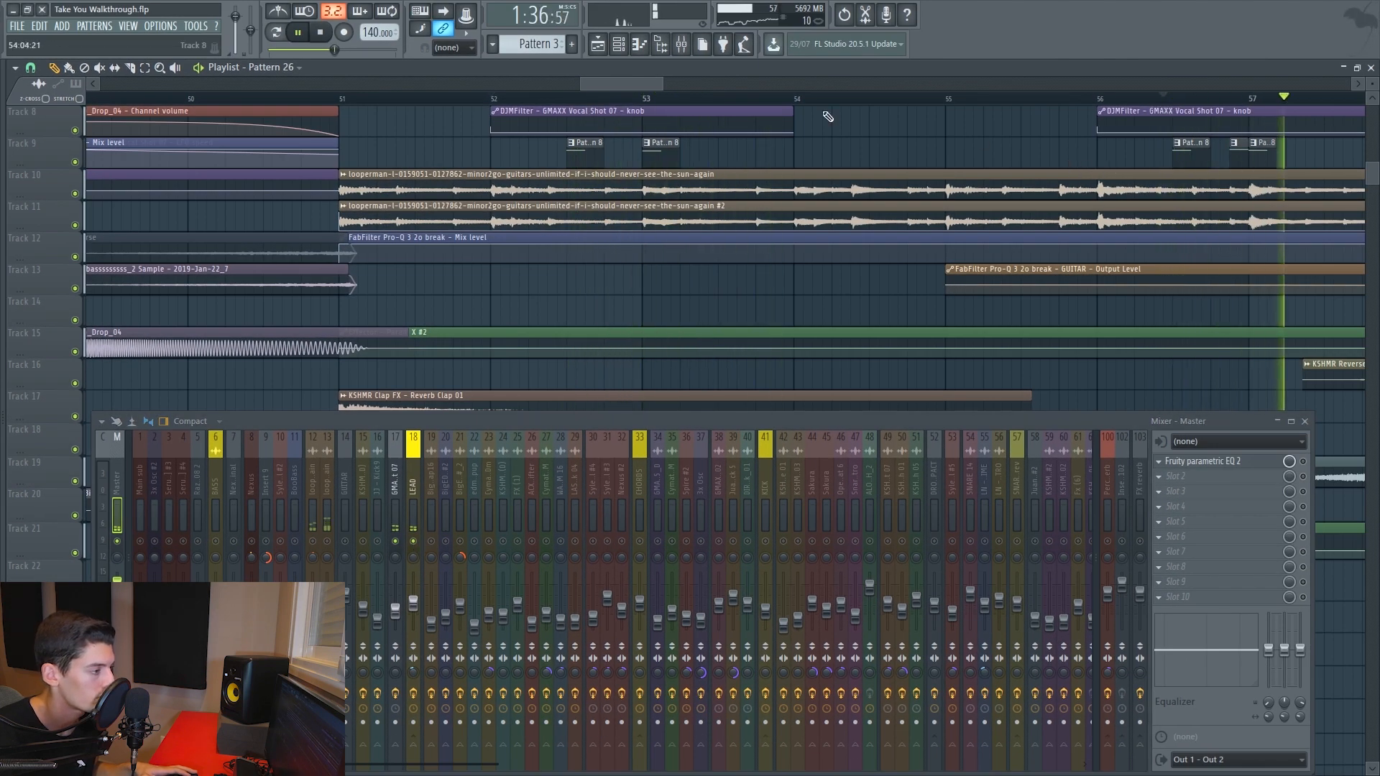
{"action": "scroll", "coordinate": [794, 108], "scroll_direction": "down", "scroll_amount": 3}
{"action": "key", "text": "space"}
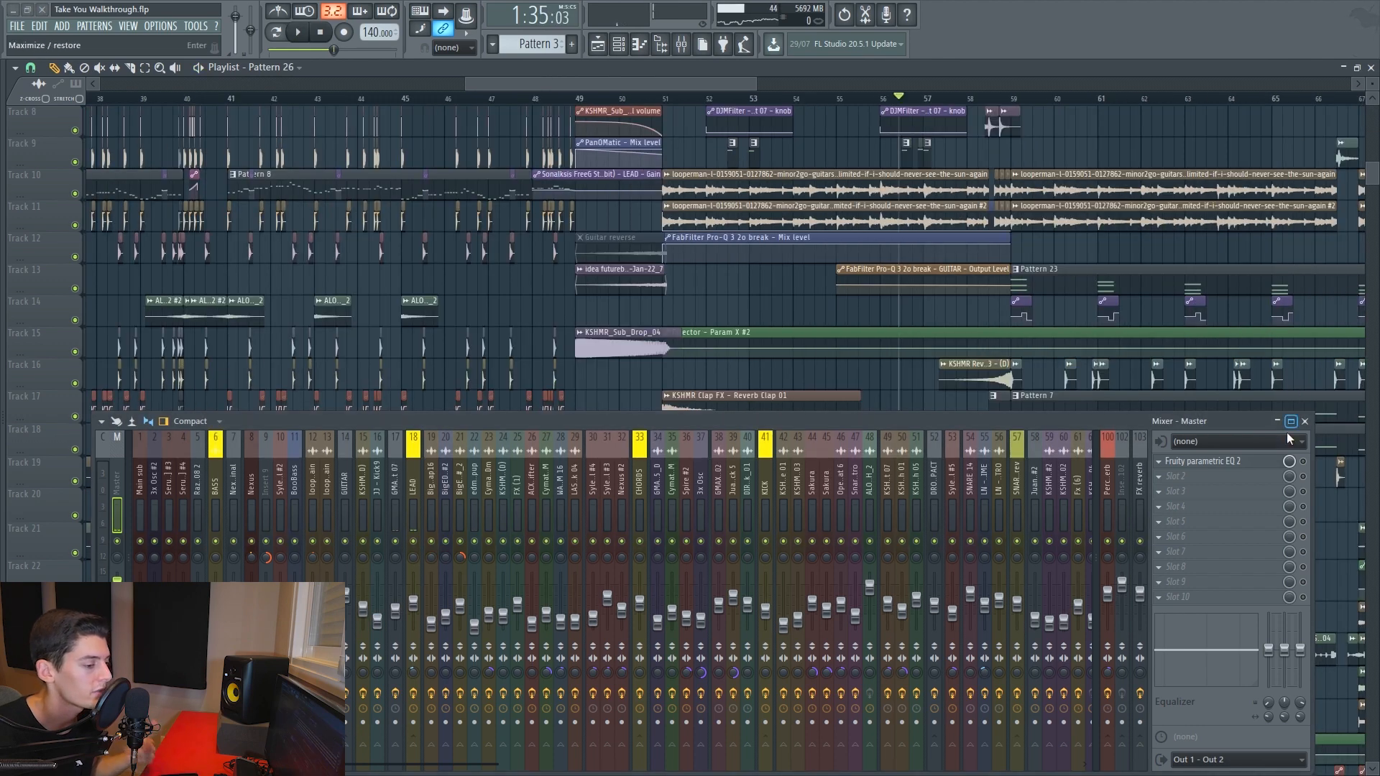
{"action": "left_click", "coordinate": [1305, 422]}
Step: Mark the transition between bars 58 and 59 on the timeline, clear the selection and set the playhead to bar 59
{"action": "scroll", "coordinate": [825, 286], "scroll_direction": "up", "scroll_amount": 1}
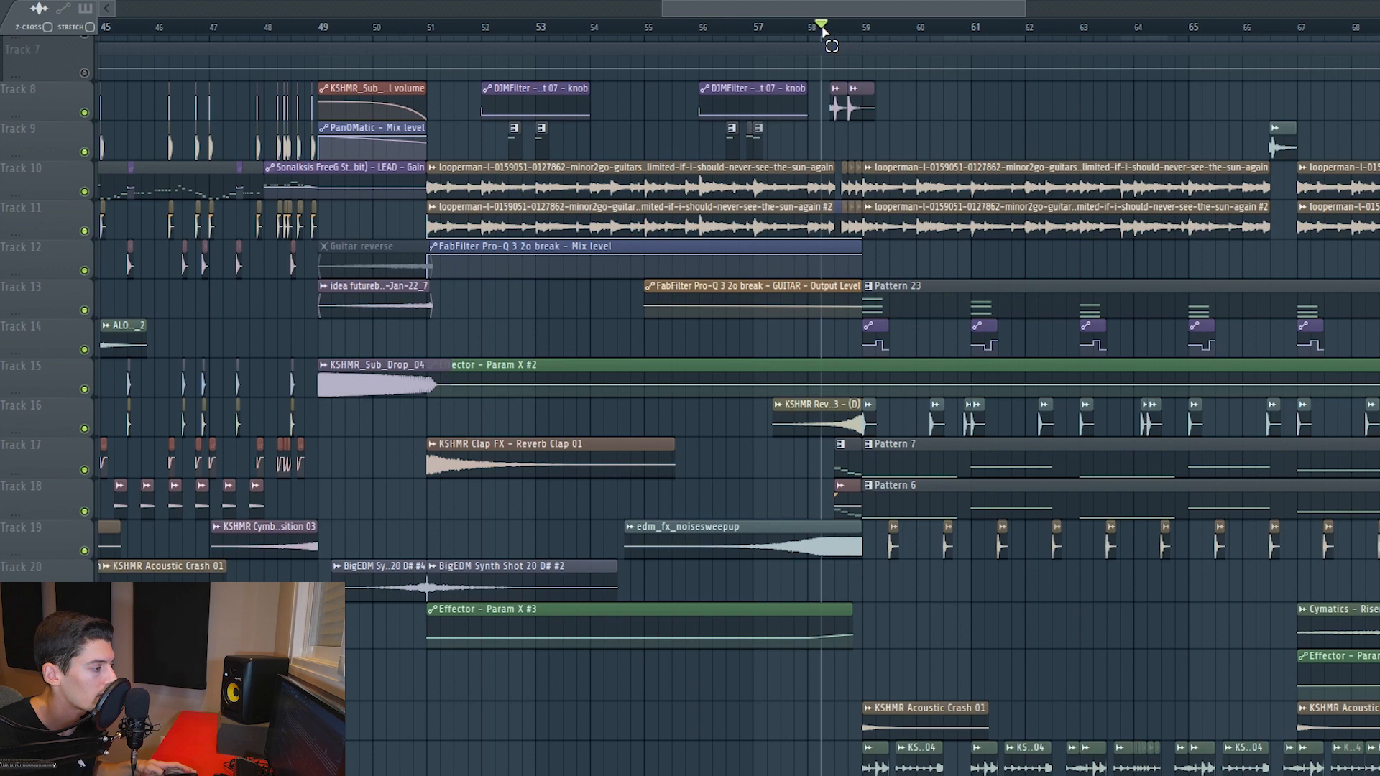
{"action": "left_click_drag", "start_coordinate": [823, 26], "coordinate": [865, 27]}
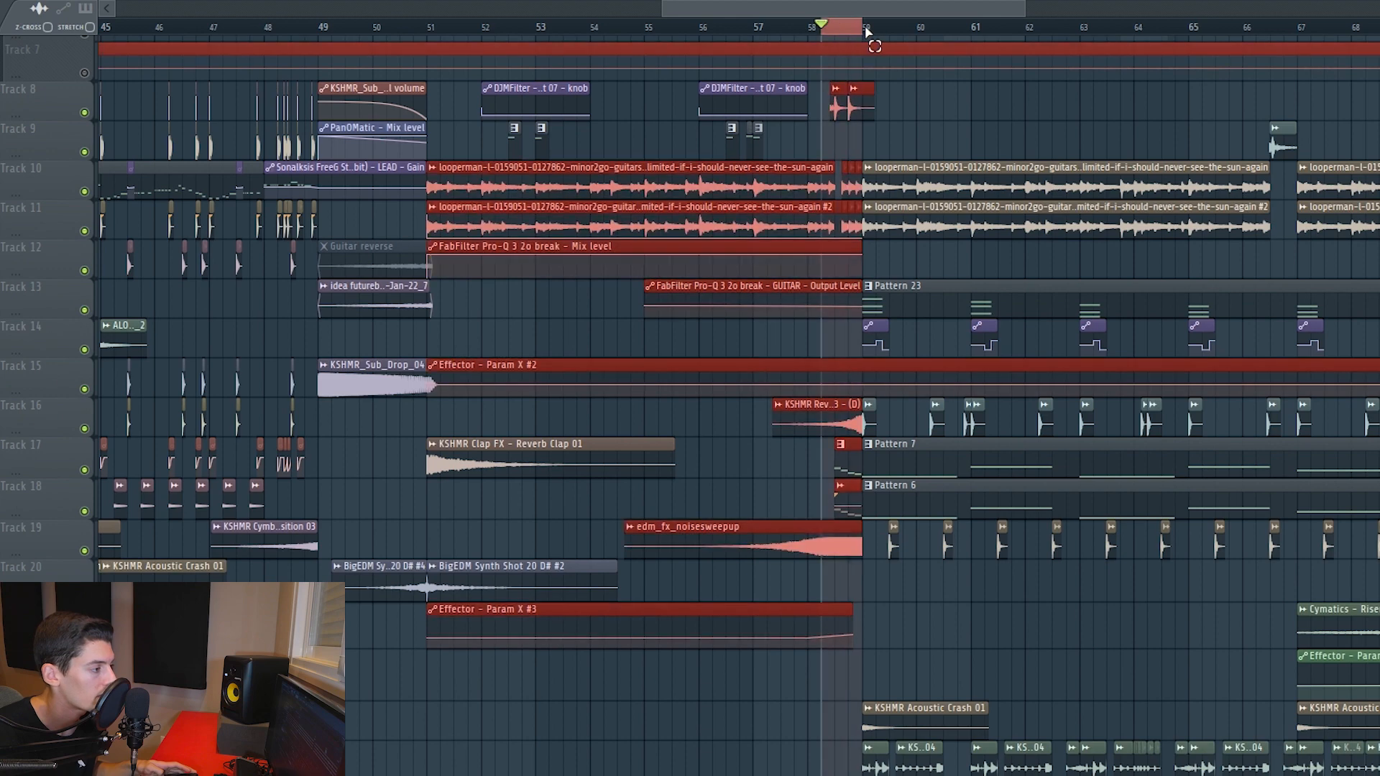
{"action": "left_click", "coordinate": [847, 35]}
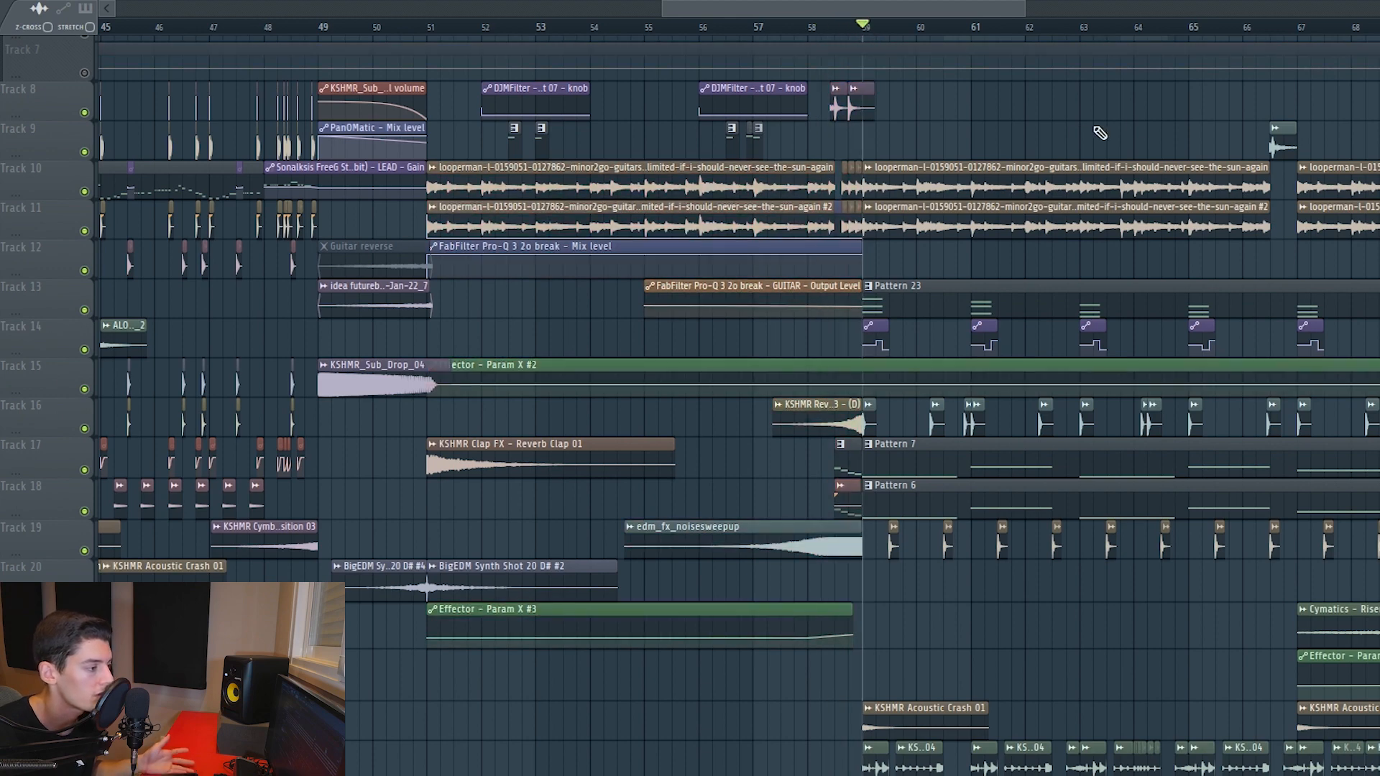
Step: Compare the verse from bar 59 with the first verse, checking the track 24 clips, the Cymatics ambience loops and Pattern 27
{"action": "scroll", "coordinate": [1055, 123], "scroll_direction": "down", "scroll_amount": 4}
{"action": "scroll", "coordinate": [956, 39], "scroll_direction": "down", "scroll_amount": 4}
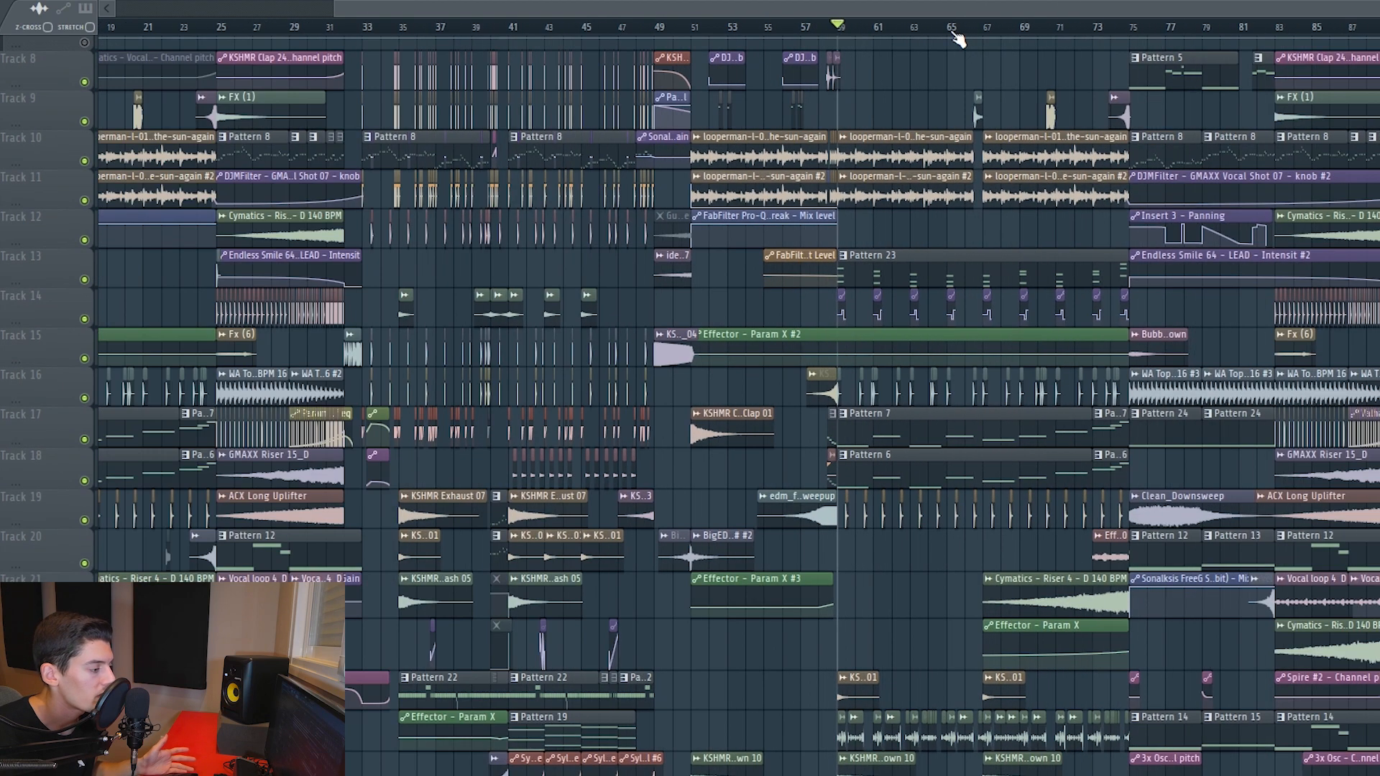
{"action": "scroll", "coordinate": [956, 39], "scroll_direction": "down", "scroll_amount": 2}
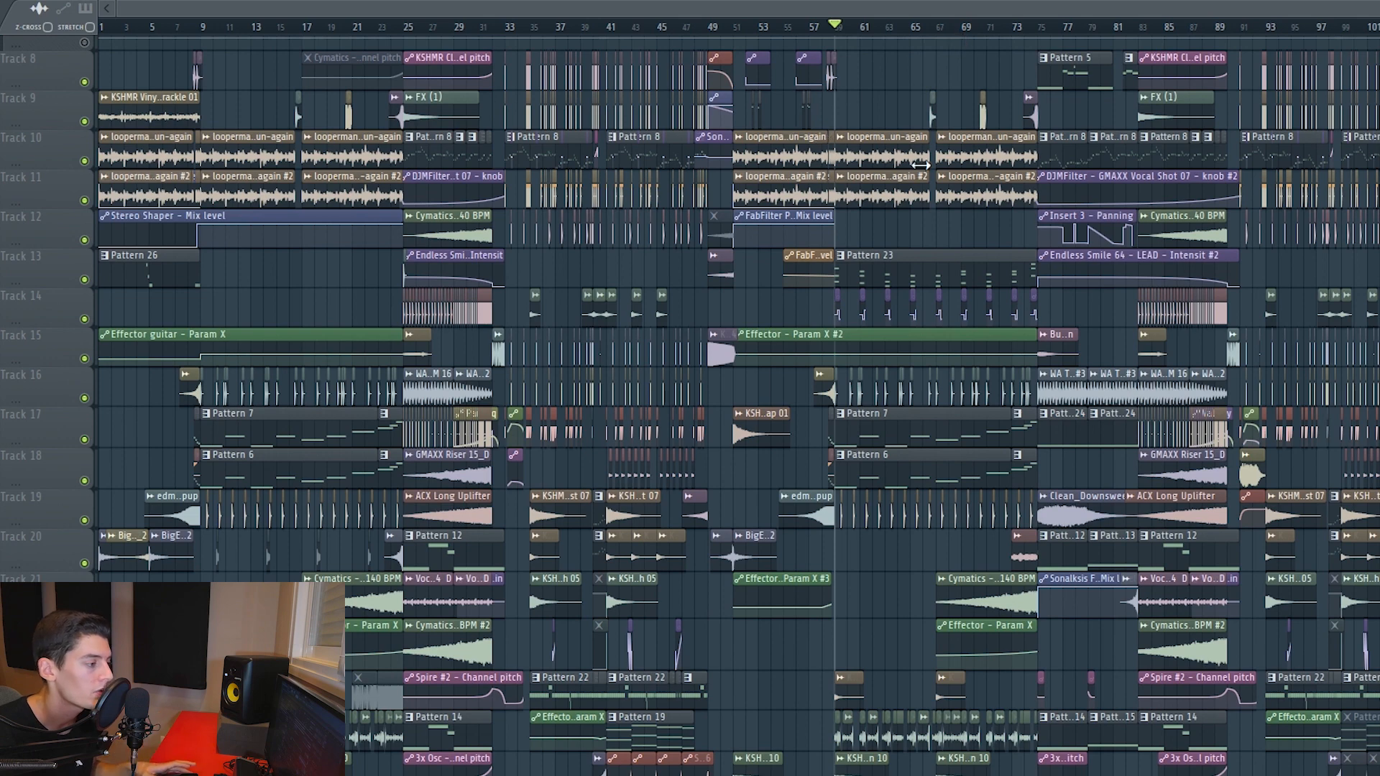
{"action": "scroll", "coordinate": [900, 235], "scroll_direction": "down", "scroll_amount": 3}
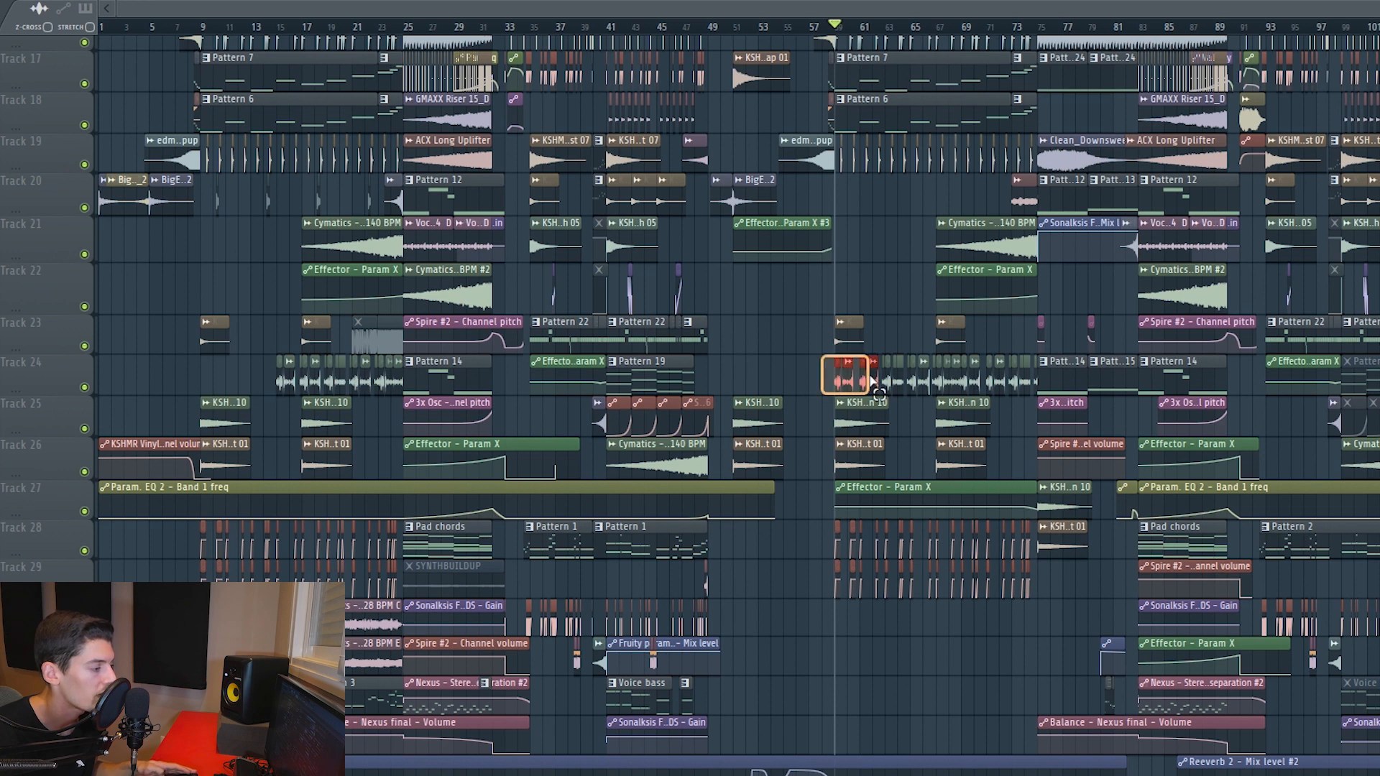
{"action": "scroll", "coordinate": [832, 385], "scroll_direction": "down", "scroll_amount": 2}
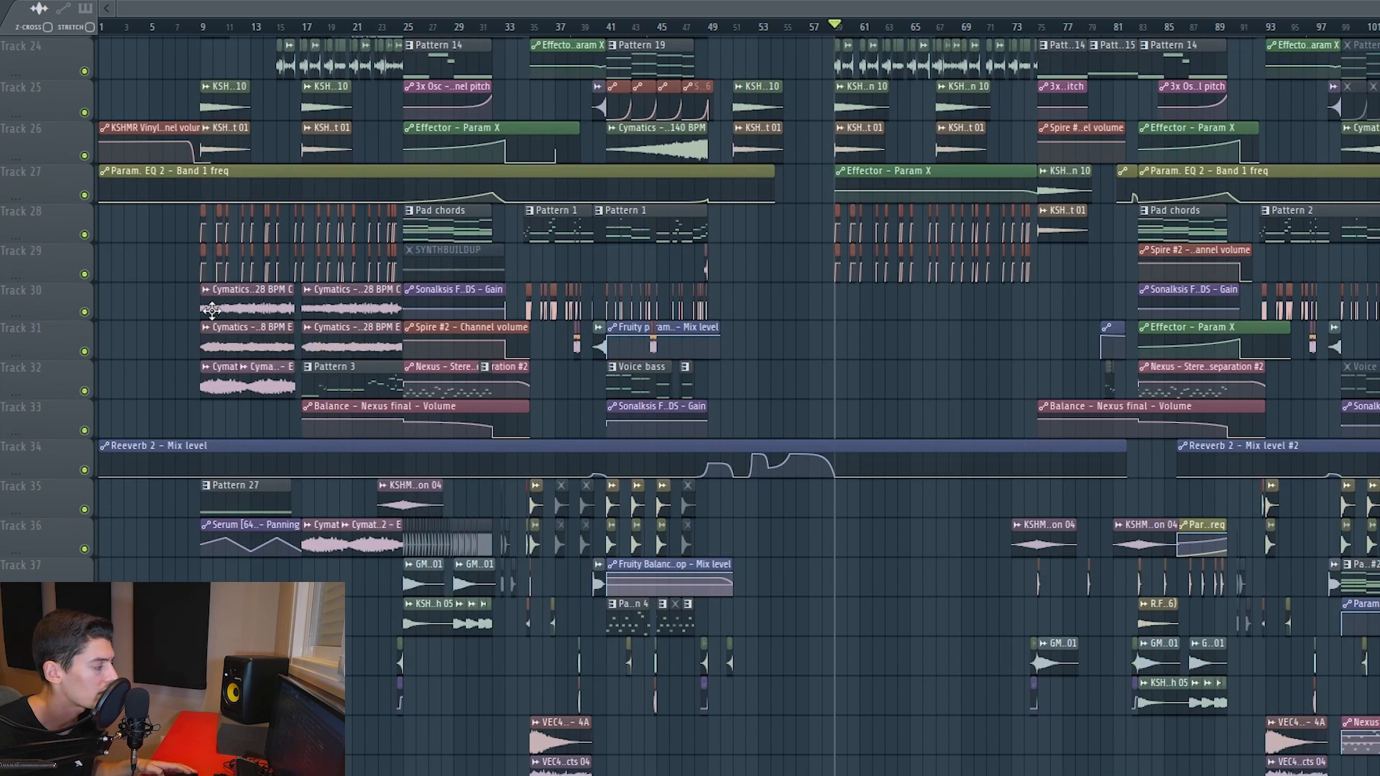
{"action": "left_click", "coordinate": [212, 309]}
{"action": "left_click", "coordinate": [238, 496]}
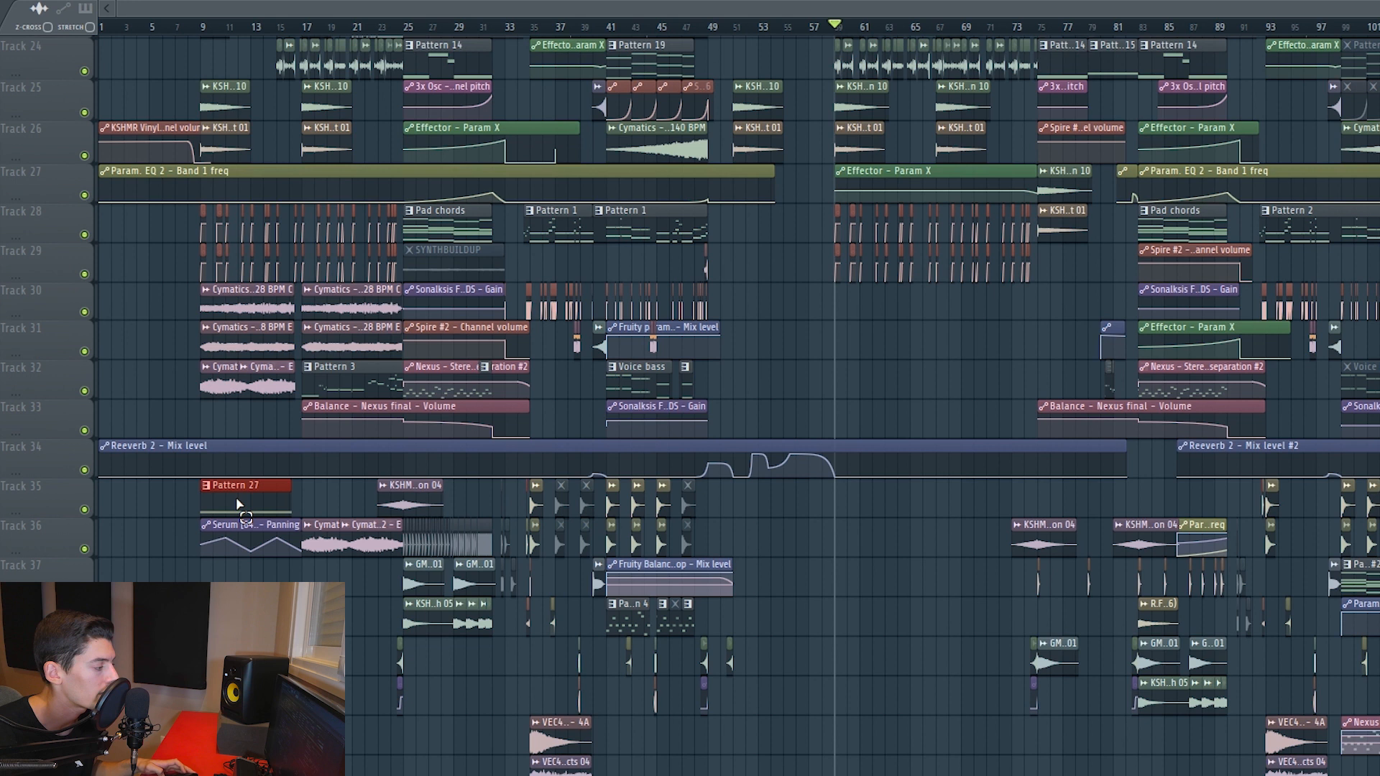
{"action": "left_click", "coordinate": [226, 332]}
{"action": "left_click", "coordinate": [251, 503]}
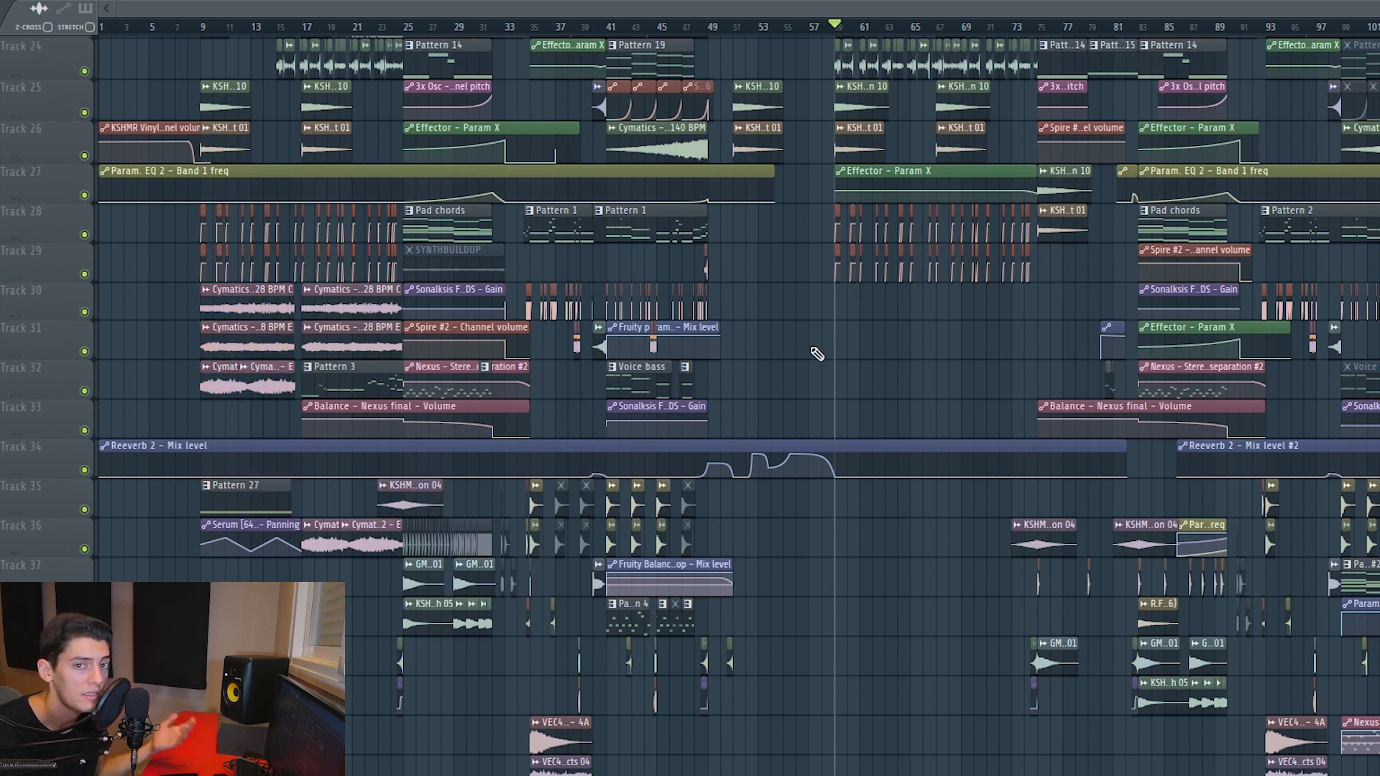
Step: Solo tracks 13 to 15 and play Pattern 23 from bar 59
{"action": "scroll", "coordinate": [817, 354], "scroll_direction": "up", "scroll_amount": 3}
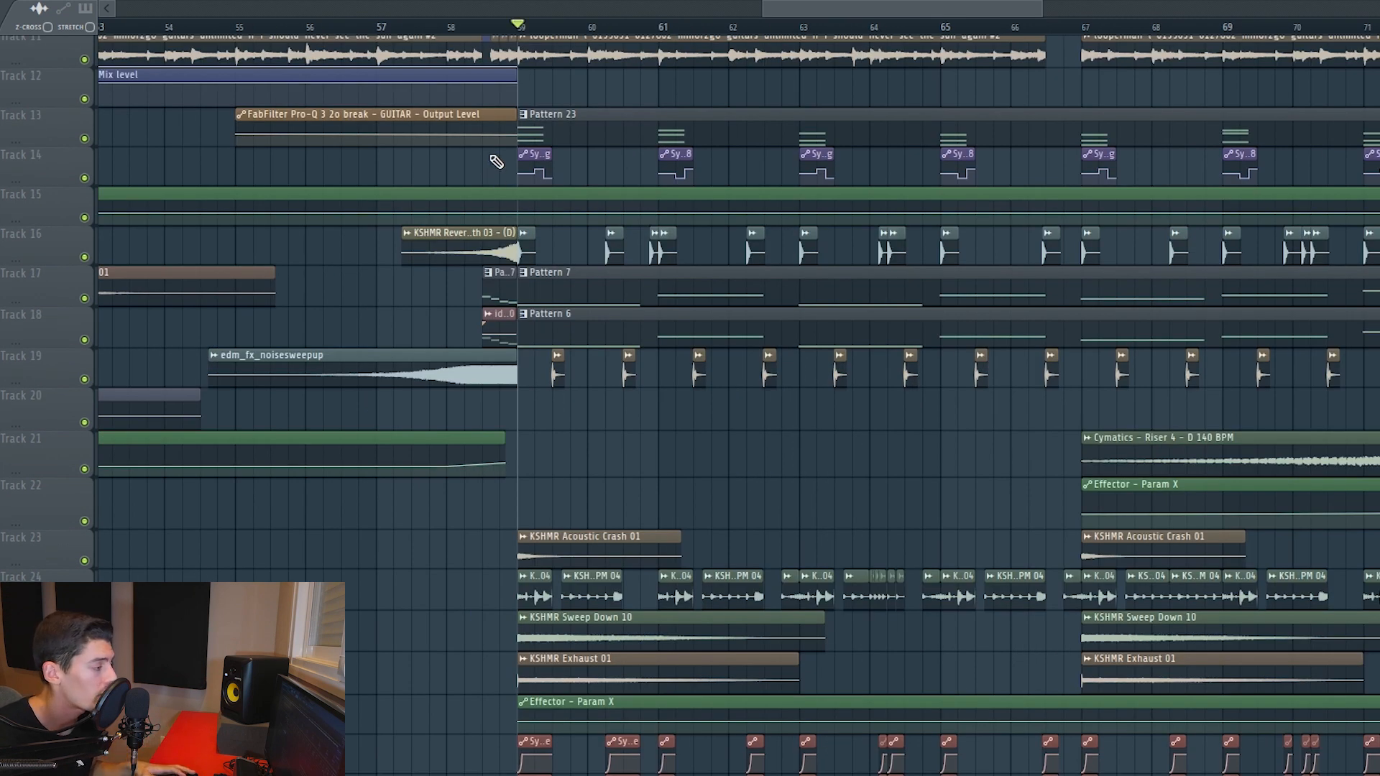
{"action": "scroll", "coordinate": [496, 162], "scroll_direction": "up", "scroll_amount": 2}
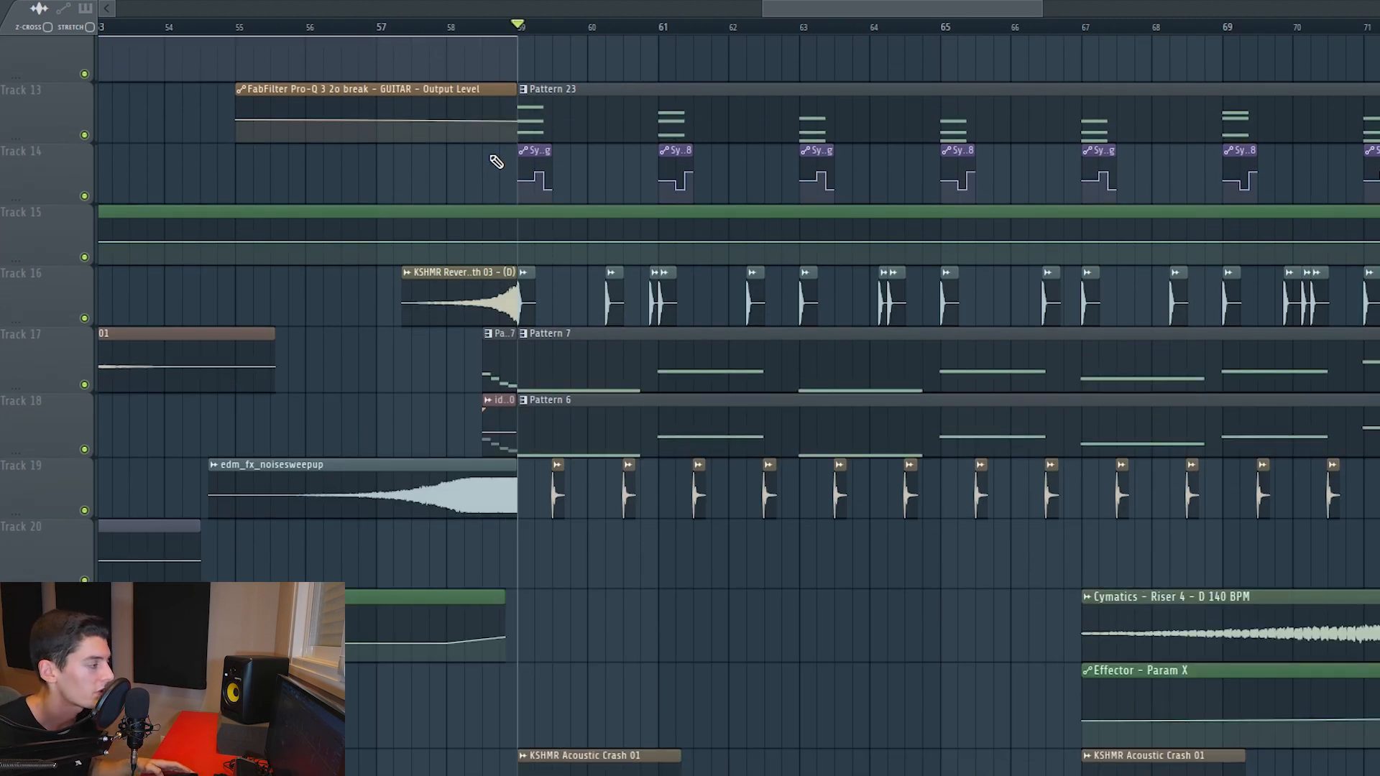
{"action": "scroll", "coordinate": [496, 162], "scroll_direction": "up", "scroll_amount": 2}
{"action": "left_click", "coordinate": [85, 134], "text": "ctrl"}
{"action": "key", "text": "space"}
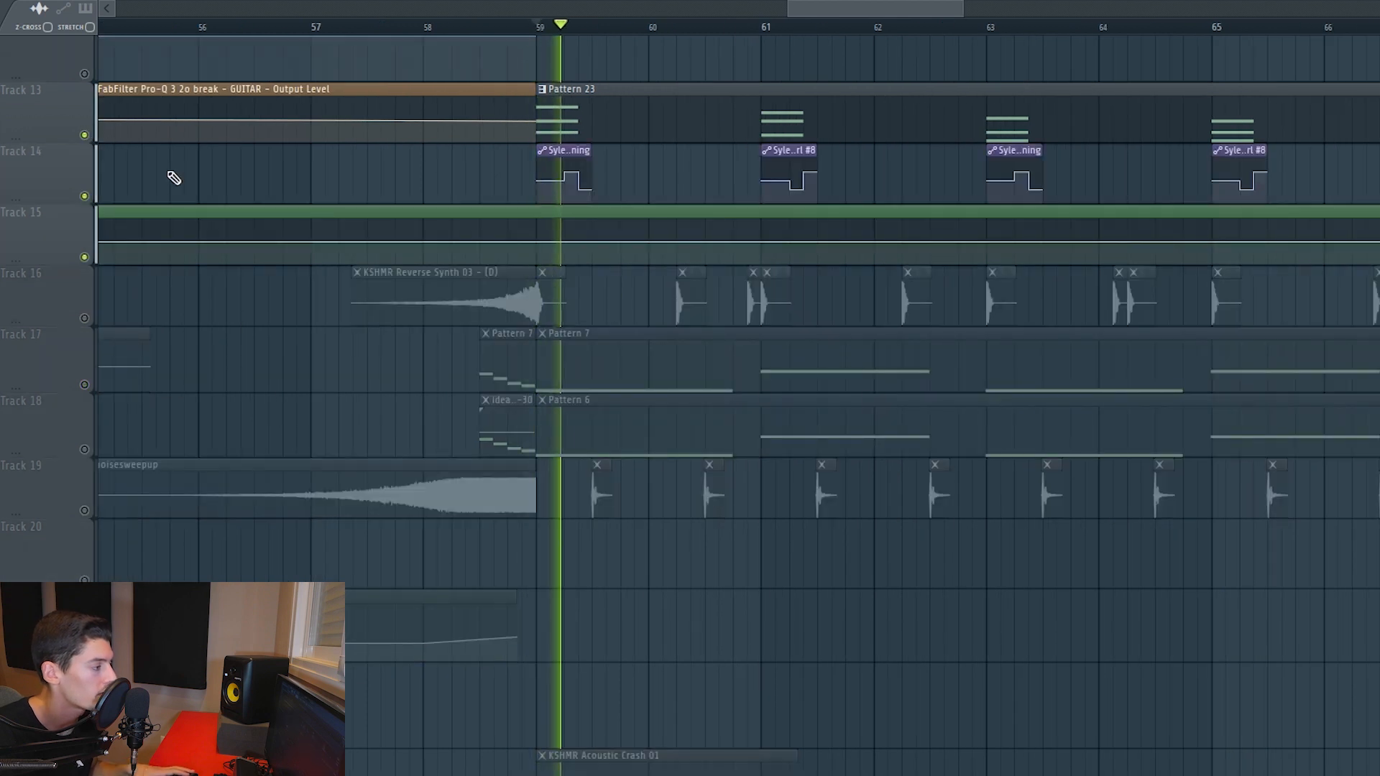
{"action": "key", "text": "space"}
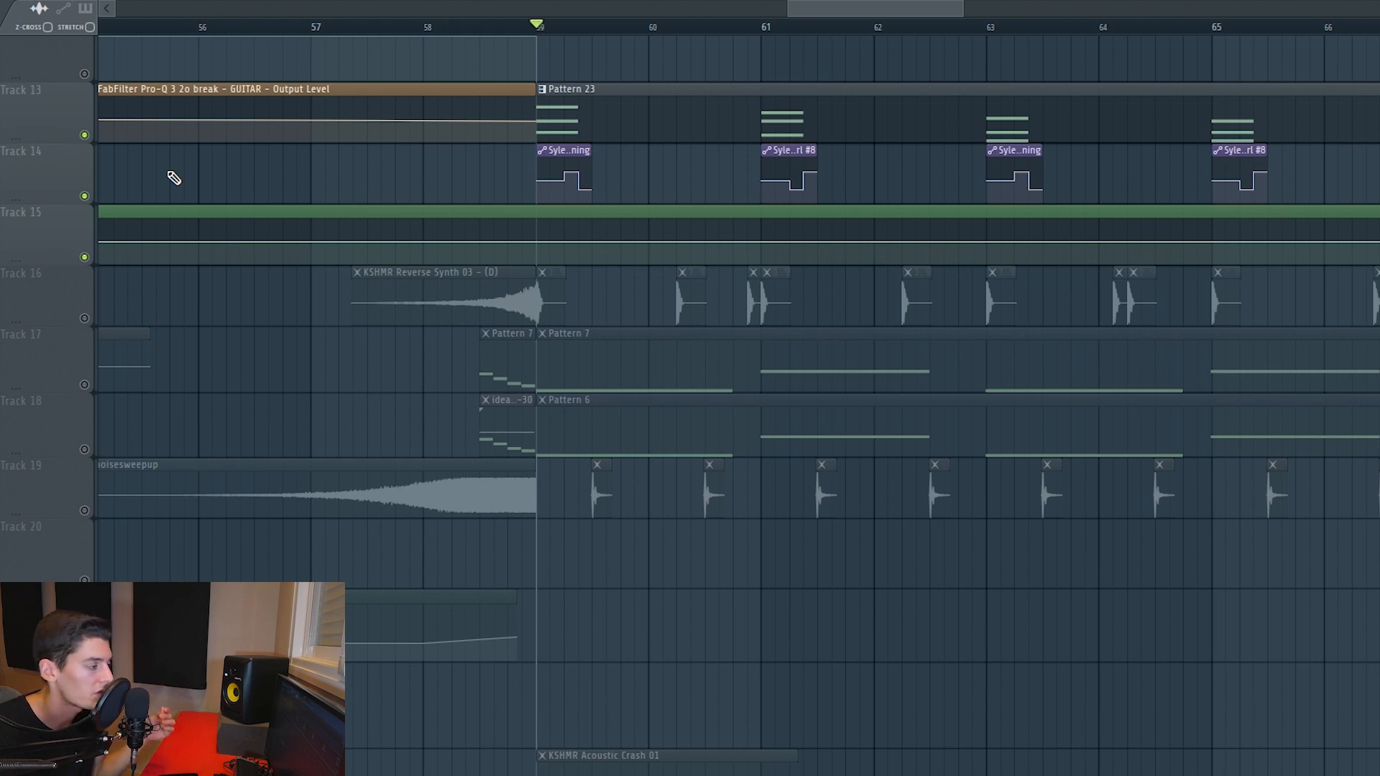
Step: Examine the first chord of Pattern 23 and replay it from bar 59 with its Sylenth1 Black Pearl panning automation
{"action": "scroll", "coordinate": [692, 56], "scroll_direction": "up", "scroll_amount": 5}
{"action": "left_click_drag", "start_coordinate": [526, 123], "coordinate": [690, 144]}
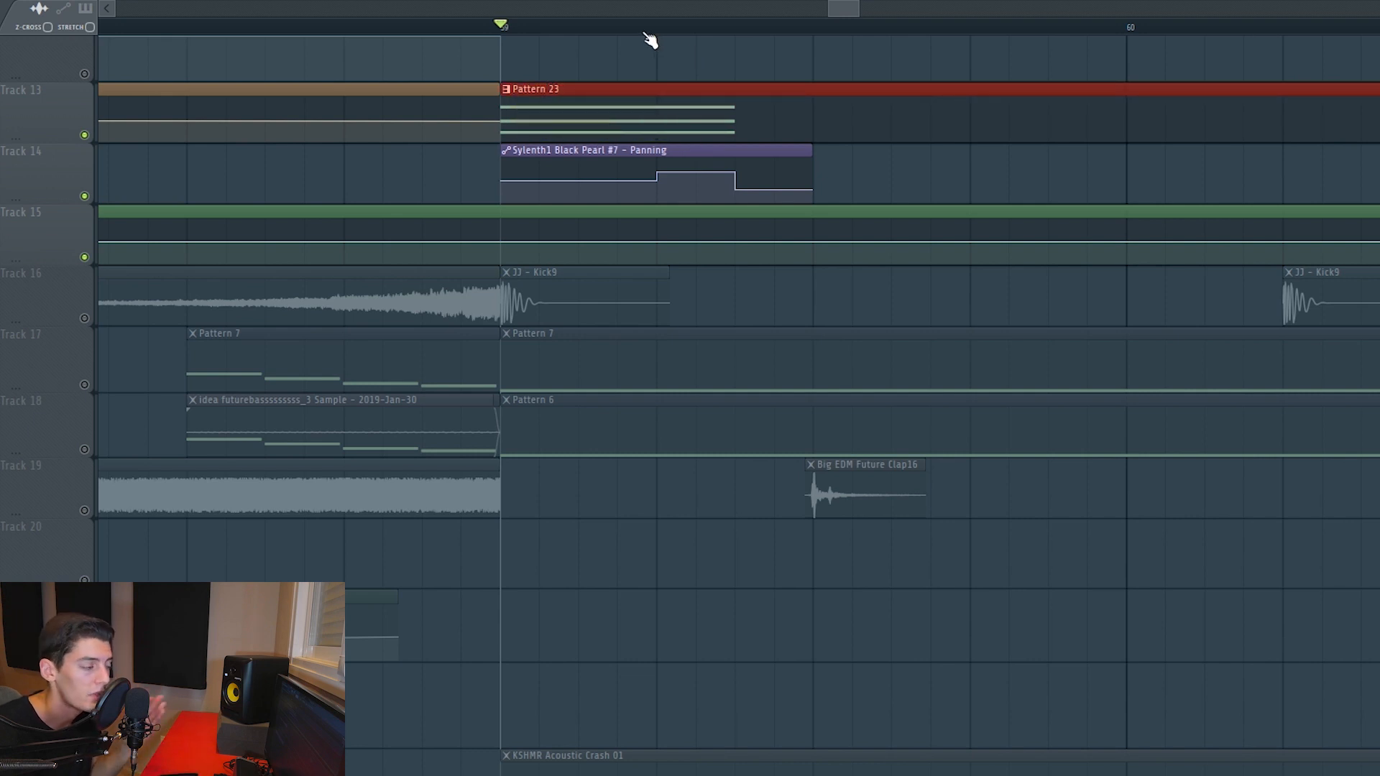
{"action": "left_click", "coordinate": [771, 60]}
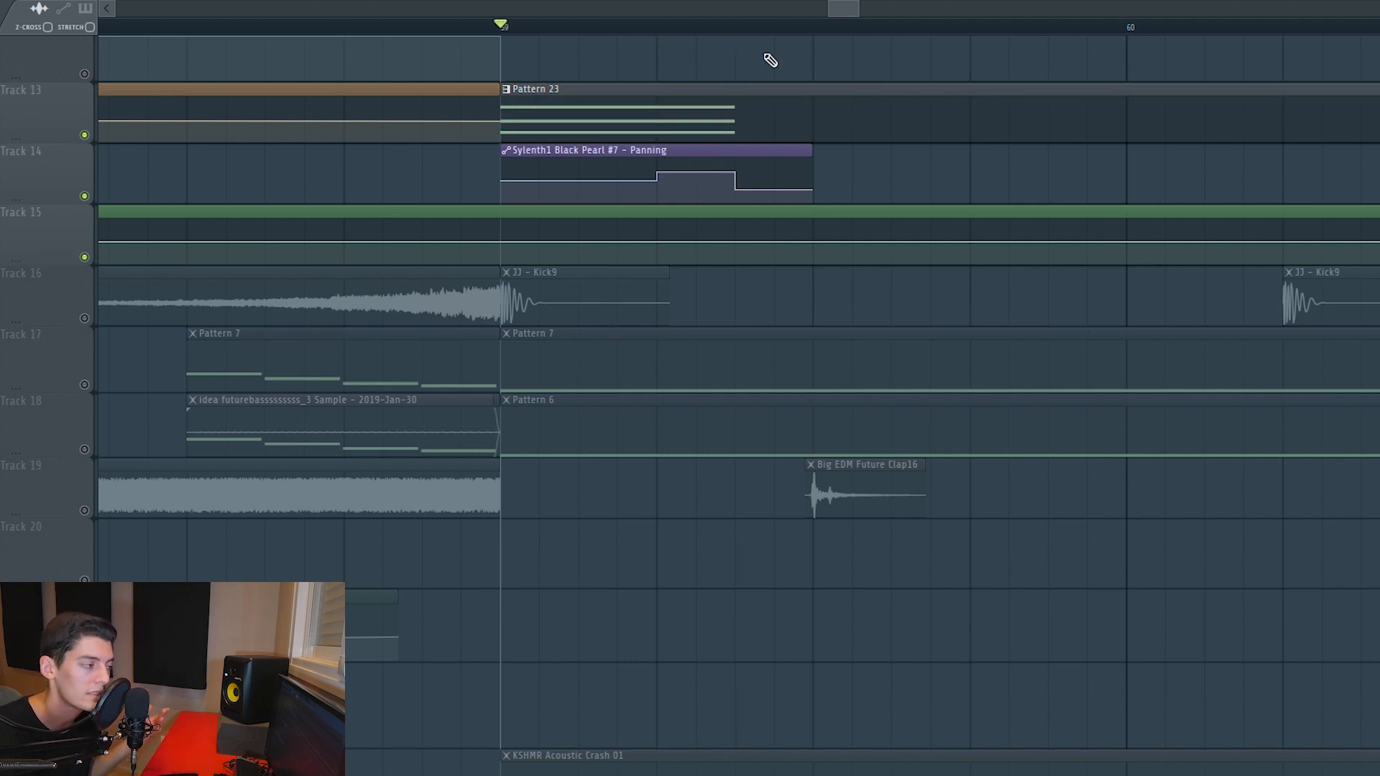
{"action": "key", "text": "space"}
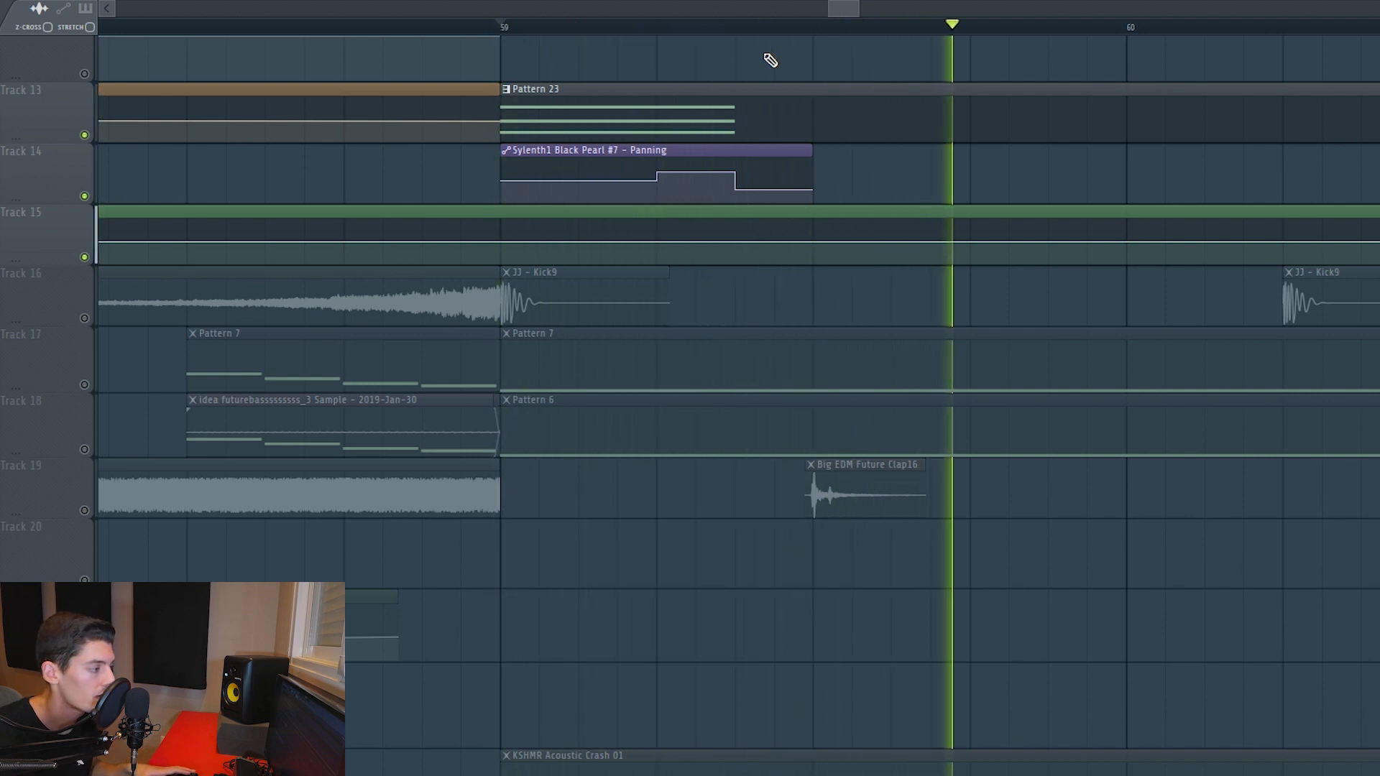
{"action": "key", "text": "space"}
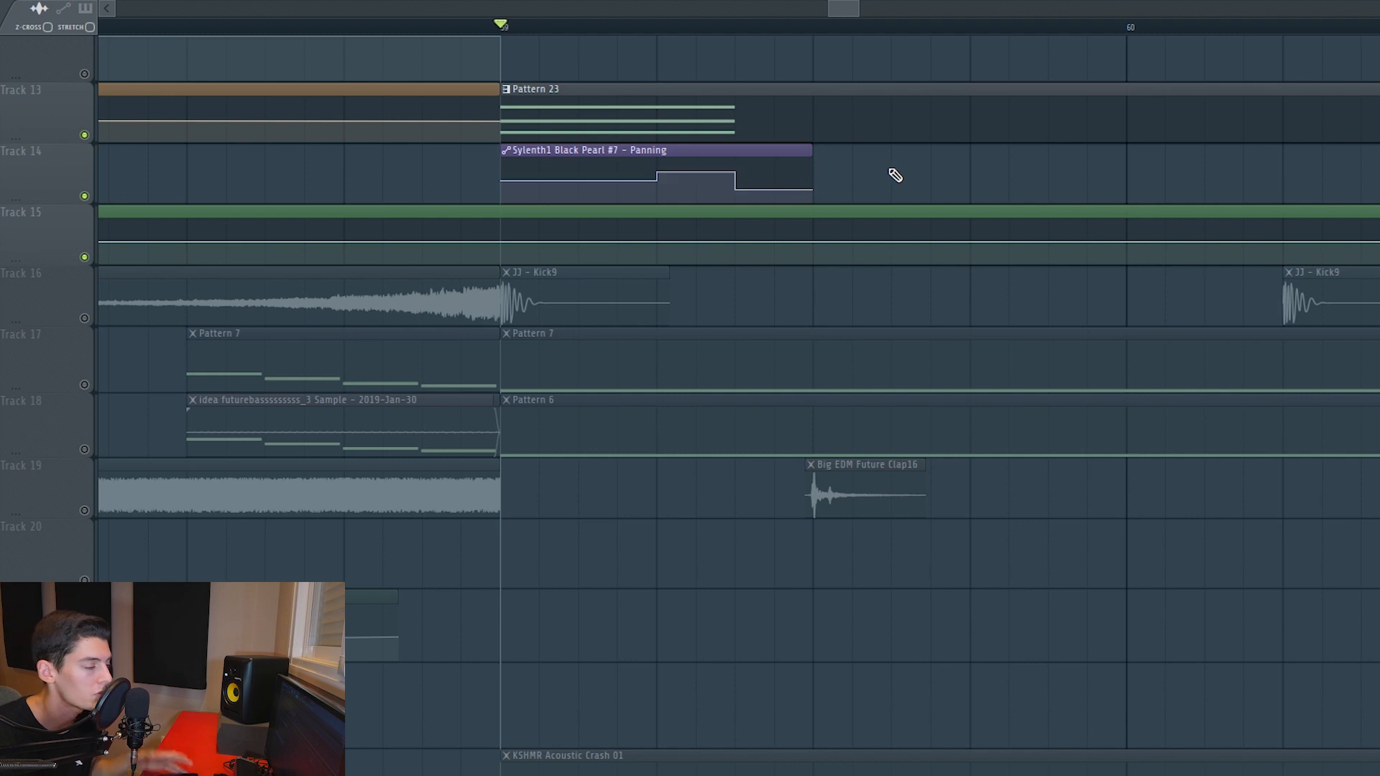
{"action": "key", "text": "space"}
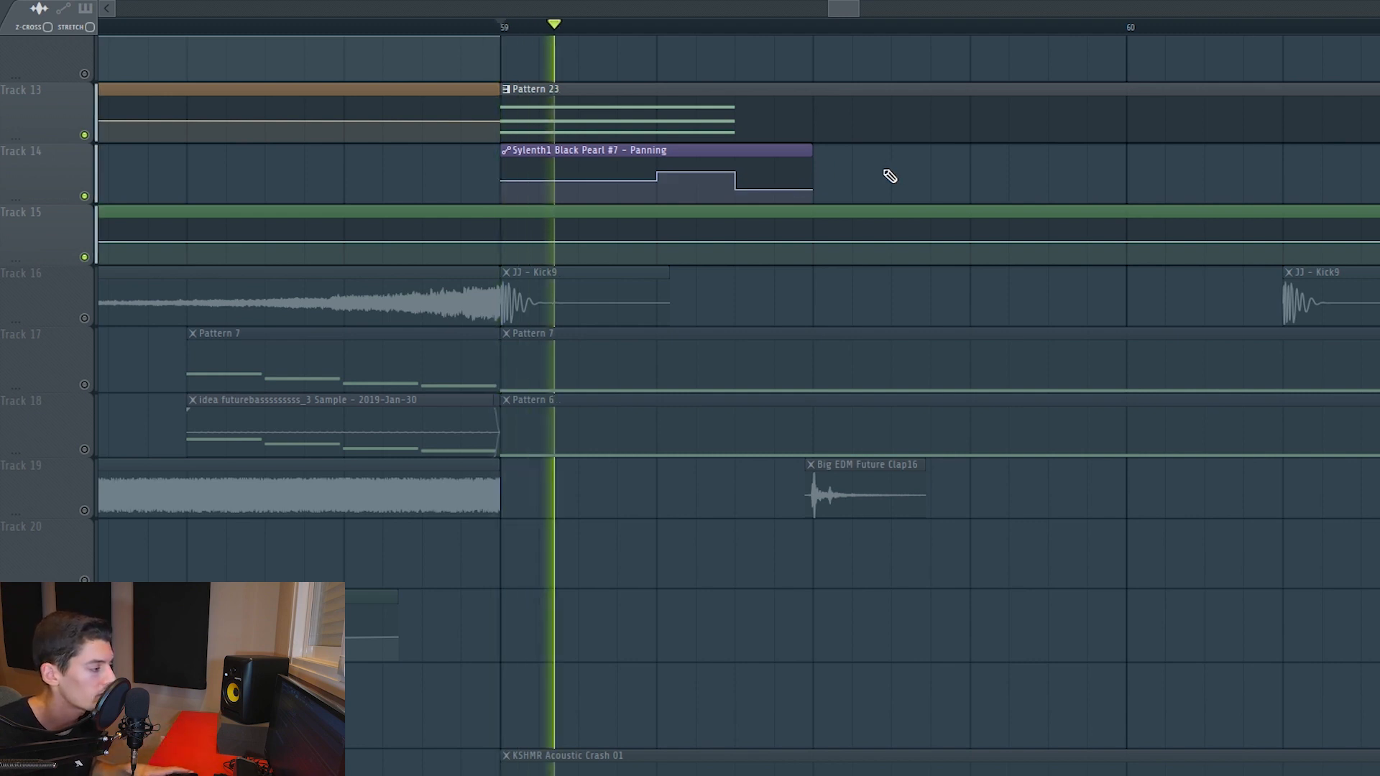
{"action": "key", "text": "space"}
Step: Play the remaining Pattern 23 chords with their panning automation, jumping from bar 61 through to the last chord before bar 75
{"action": "scroll", "coordinate": [793, 33], "scroll_direction": "down", "scroll_amount": 5}
{"action": "left_click", "coordinate": [792, 29]}
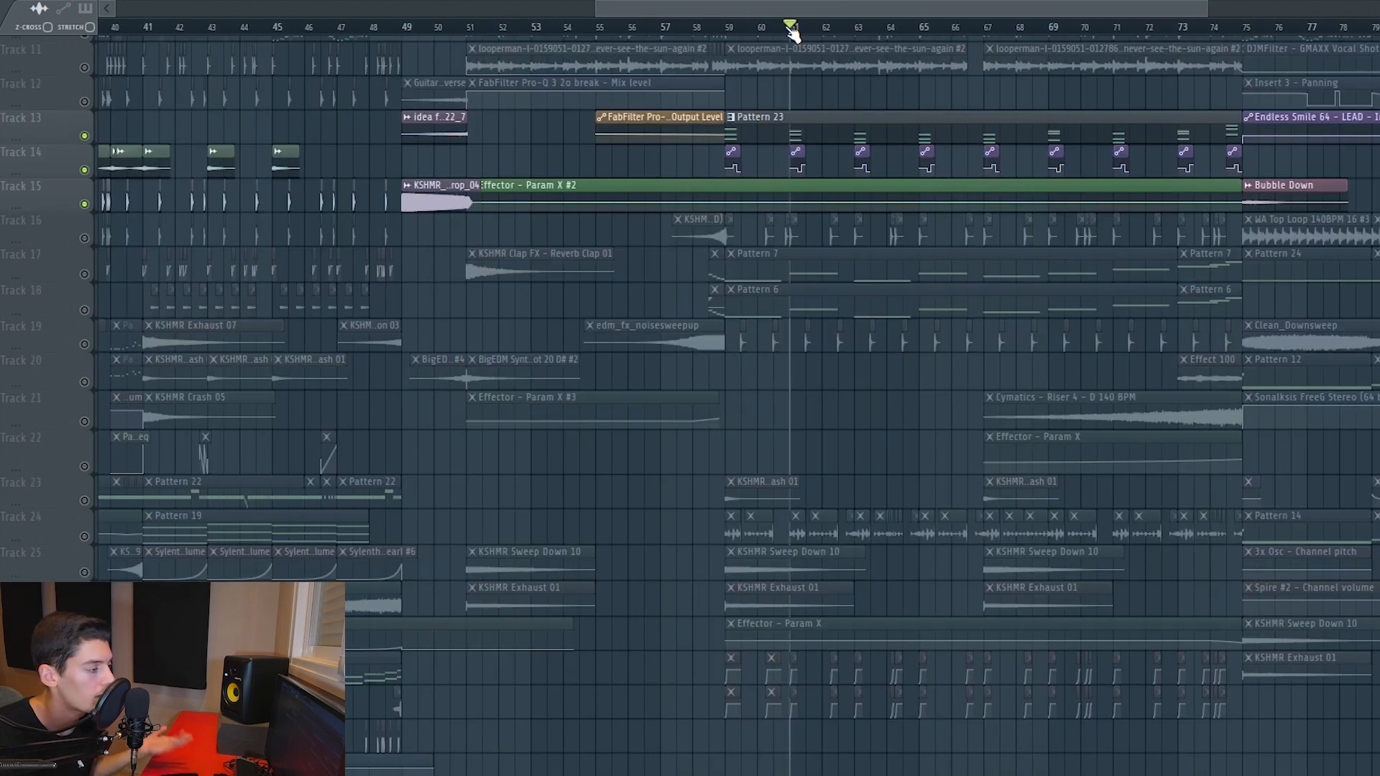
{"action": "key", "text": "space"}
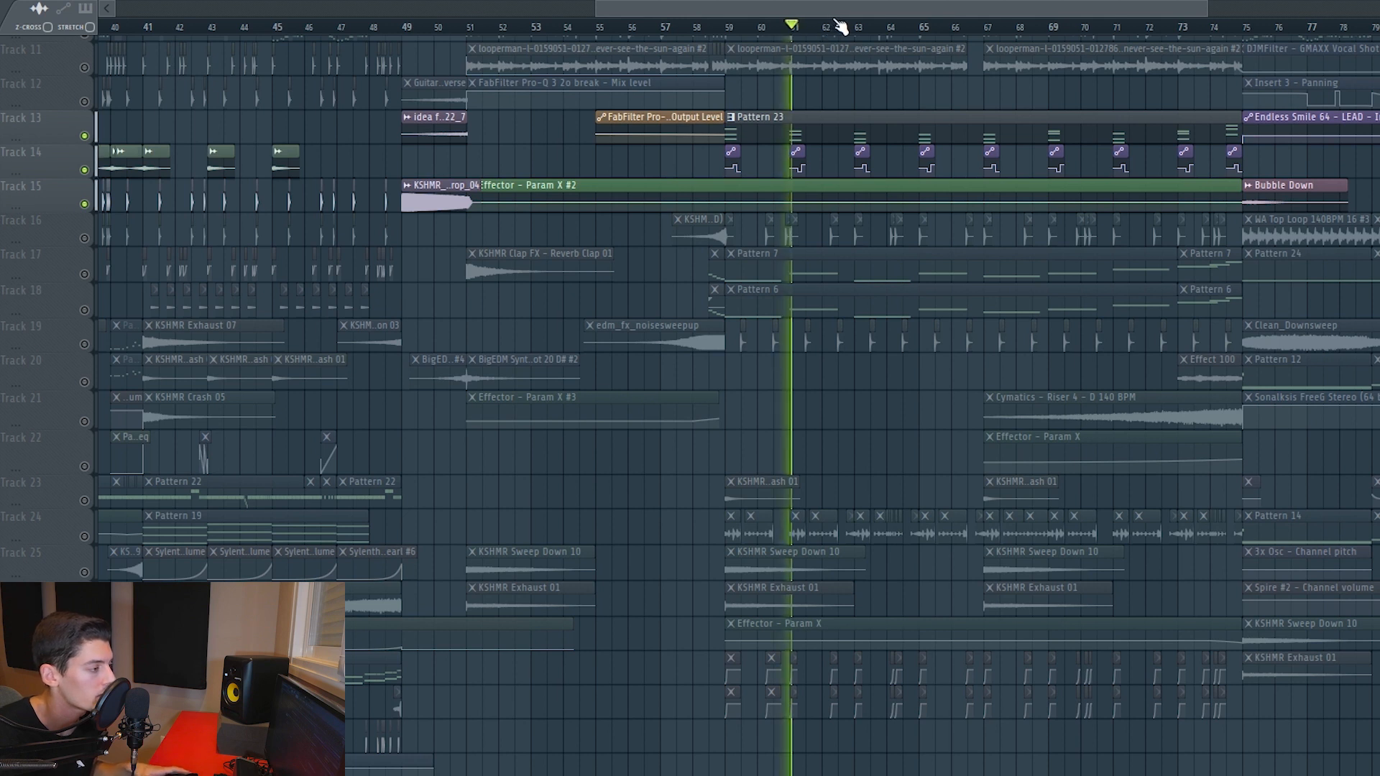
{"action": "left_click", "coordinate": [852, 28]}
{"action": "left_click", "coordinate": [919, 28]}
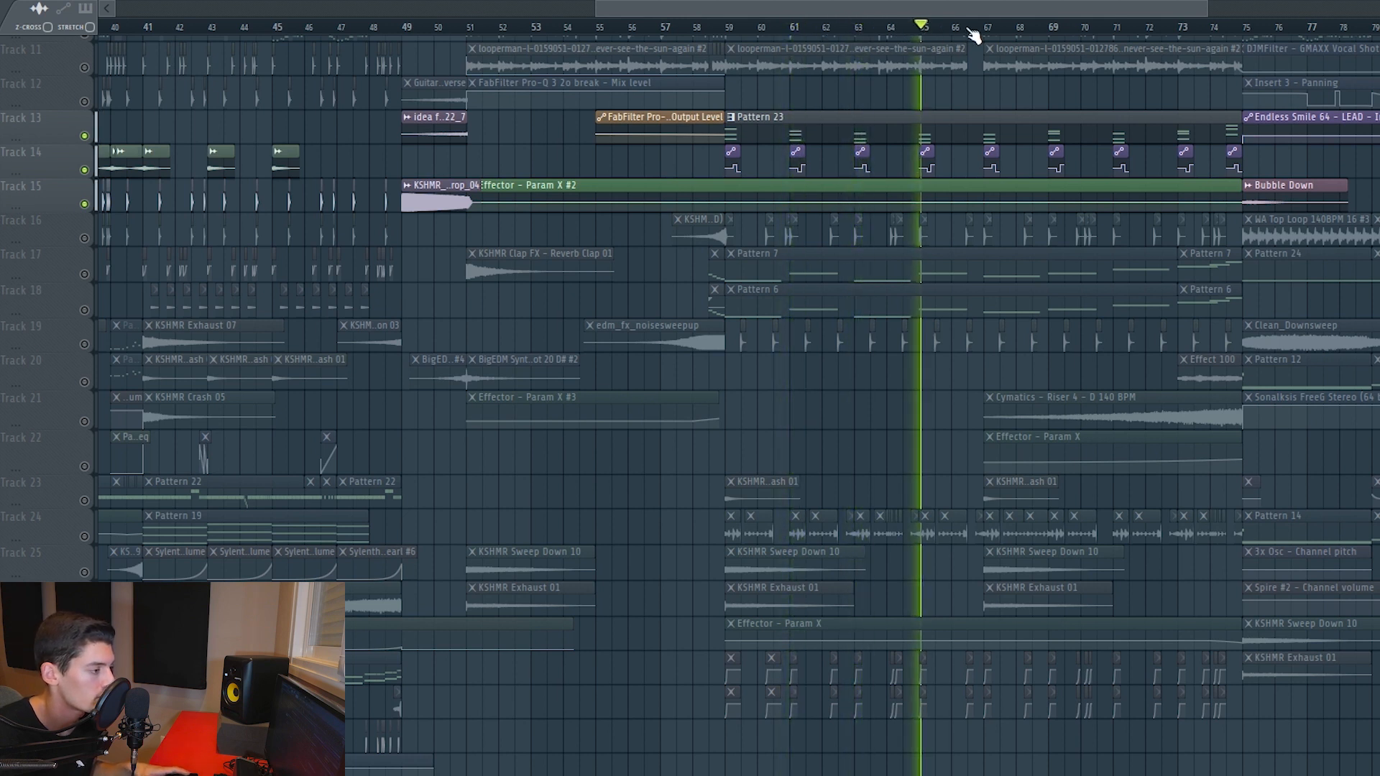
{"action": "left_click", "coordinate": [982, 28]}
{"action": "left_click", "coordinate": [1054, 29]}
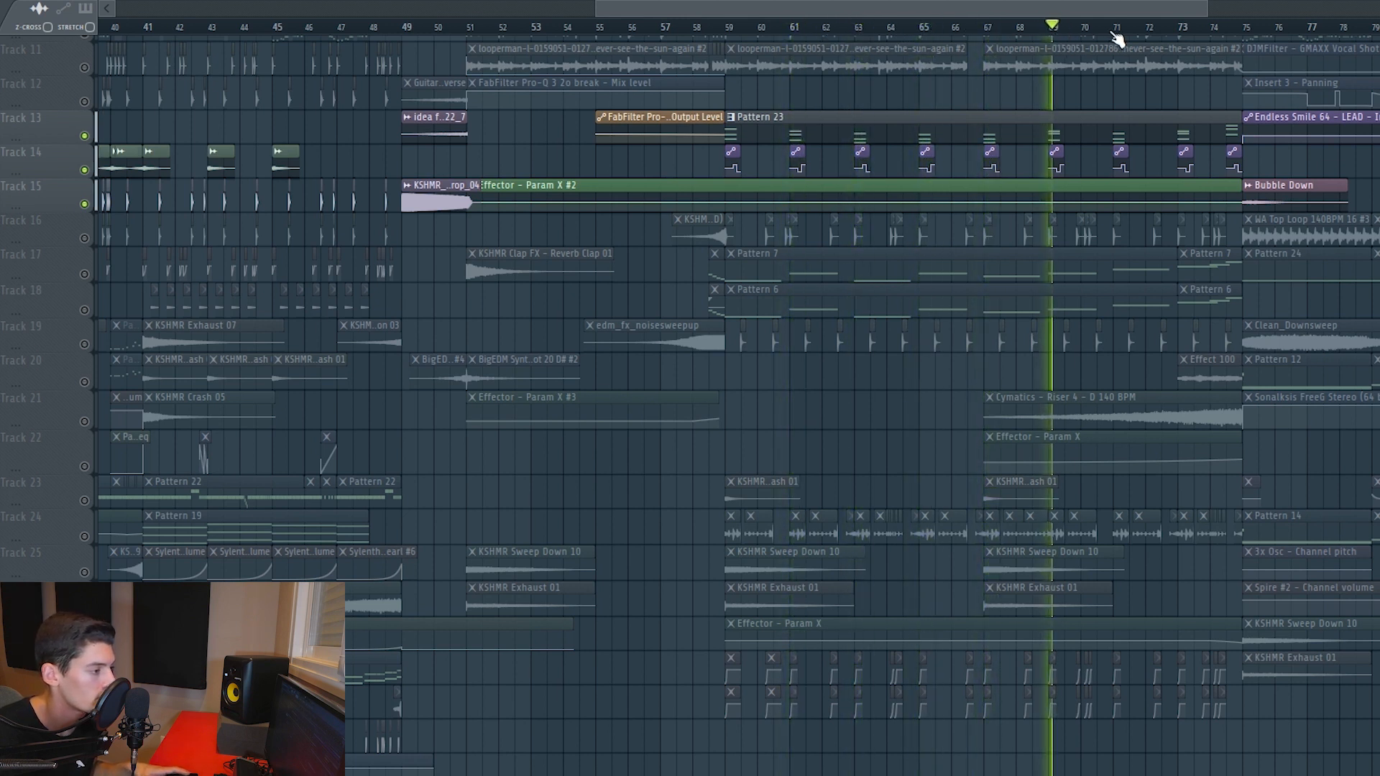
{"action": "left_click", "coordinate": [1117, 29]}
{"action": "left_click", "coordinate": [1178, 28]}
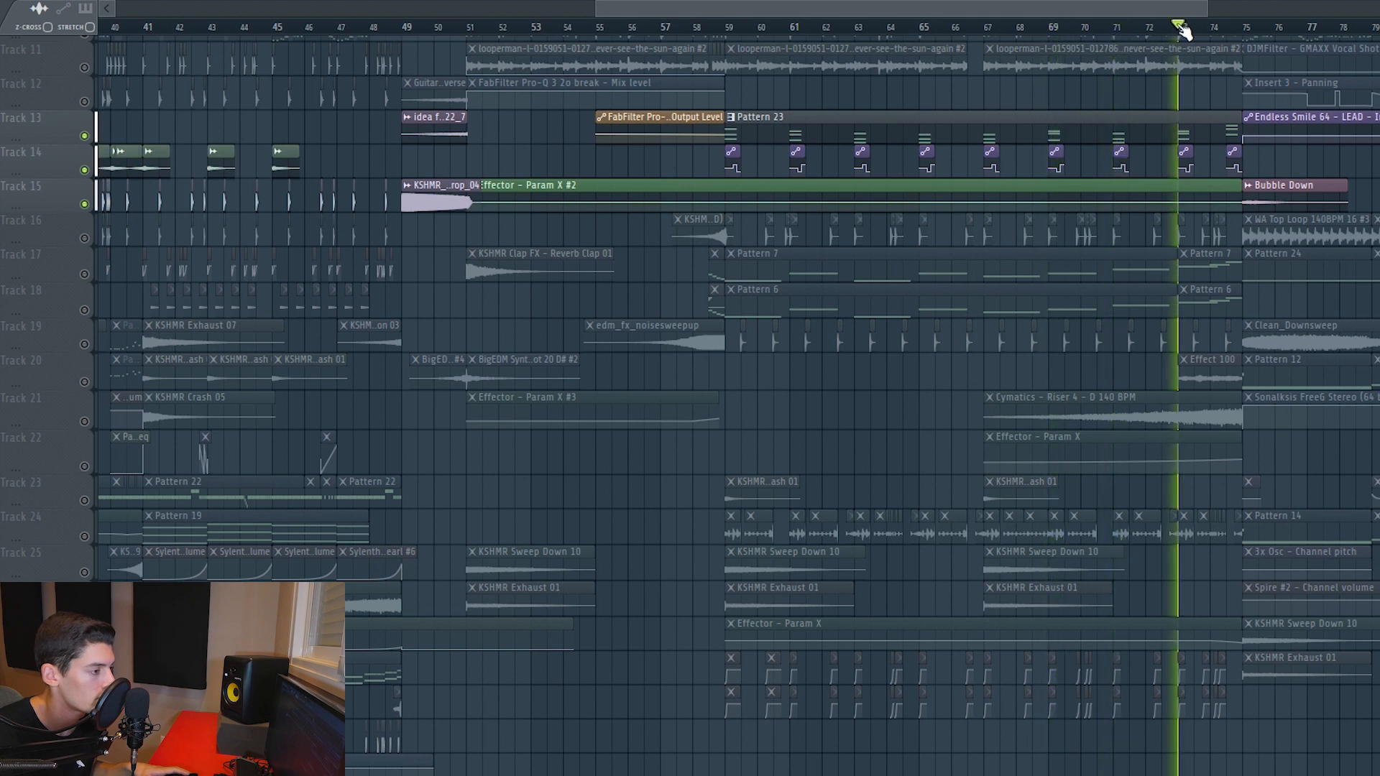
{"action": "left_click", "coordinate": [1224, 29]}
{"action": "key", "text": "space"}
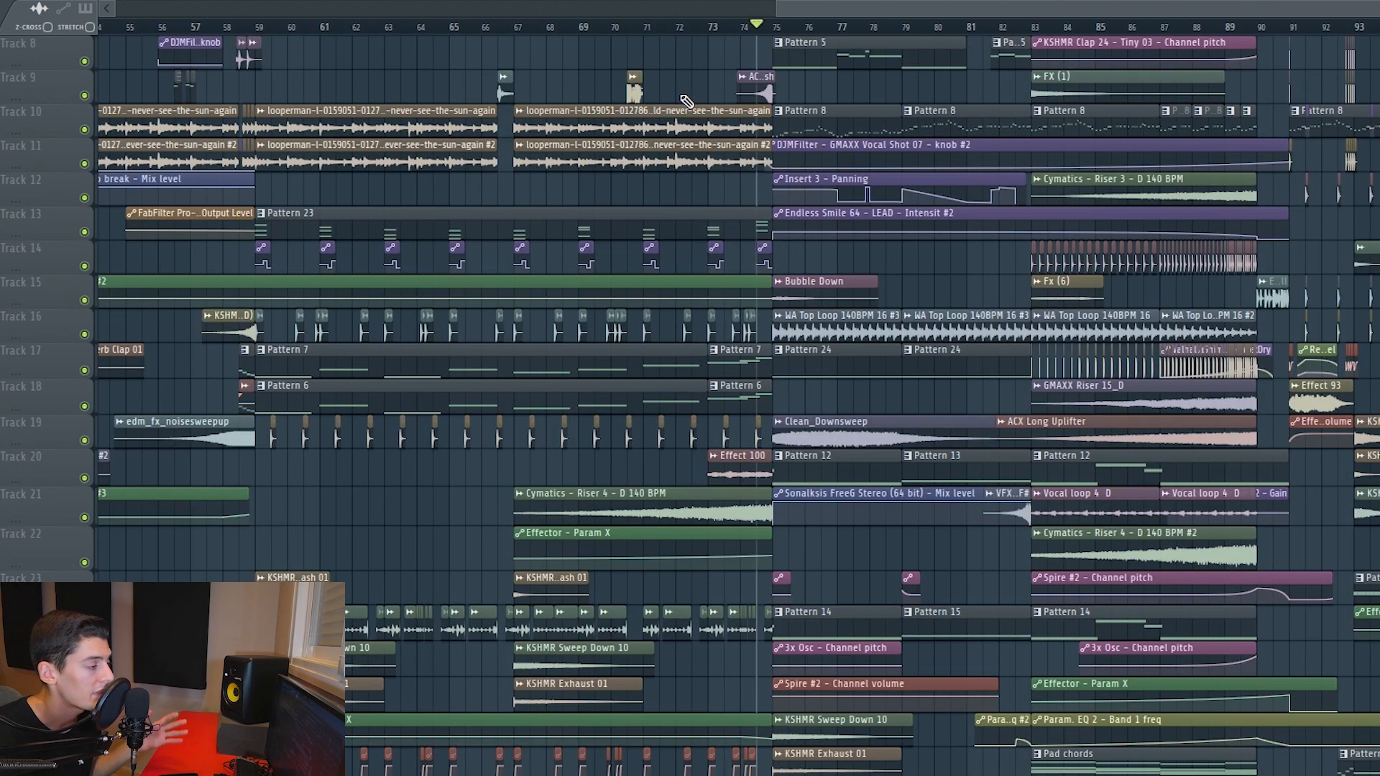
Step: Add time markers around bars 75 to 83 and set the bar 75 marker's action to marker skip
{"action": "left_click", "coordinate": [745, 28]}
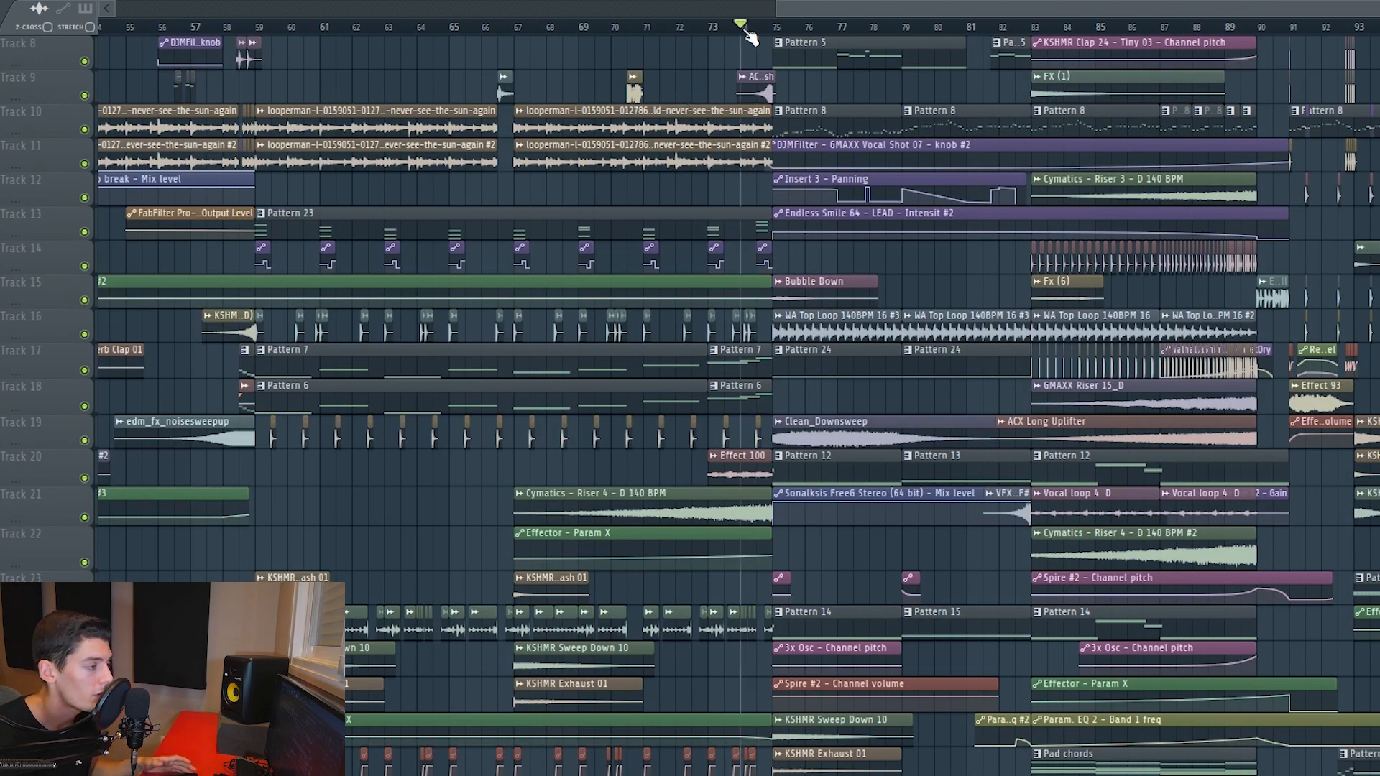
{"action": "left_click_drag", "start_coordinate": [794, 29], "coordinate": [1032, 28]}
{"action": "key", "text": "alt+t"}
{"action": "right_click", "coordinate": [795, 42]}
{"action": "left_click", "coordinate": [862, 273]}
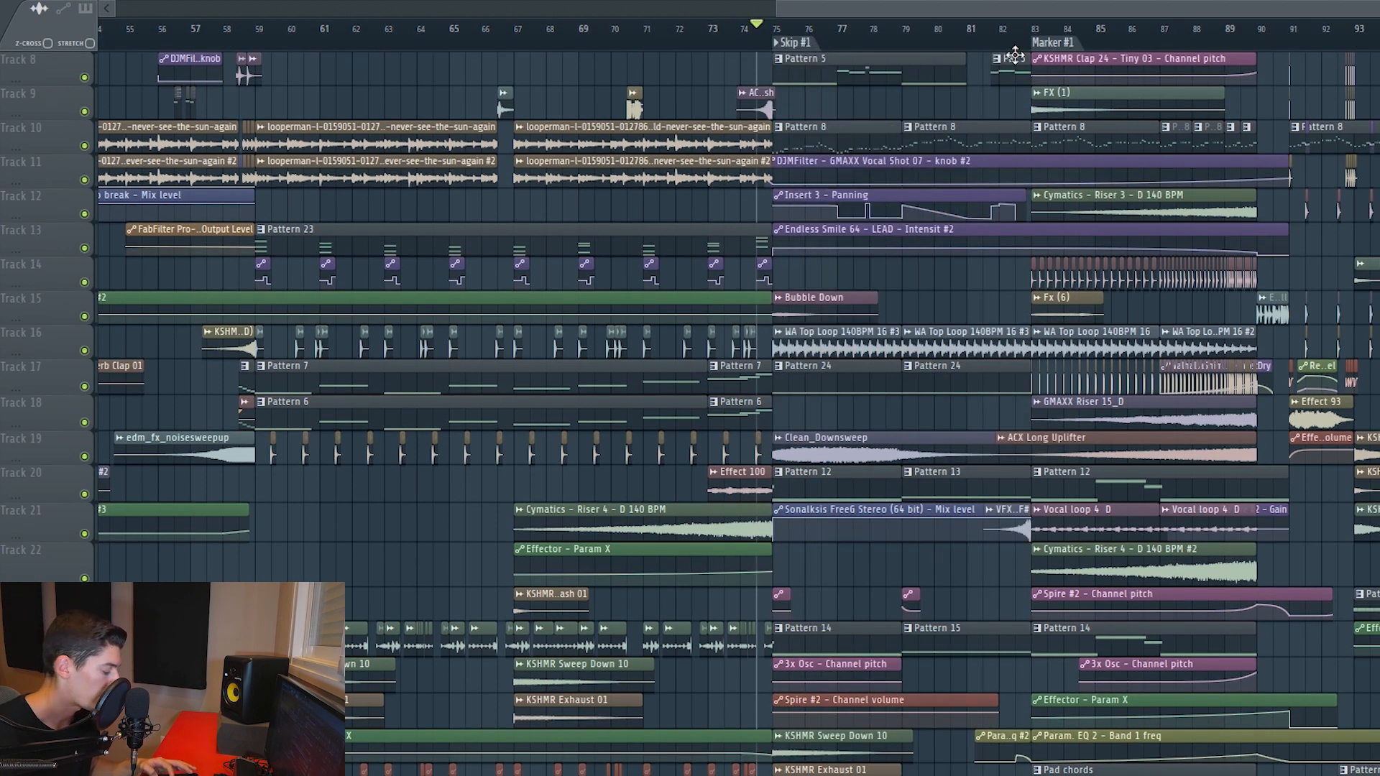
Step: Check the action of the skip marker at bar 75 and play the jump from bar 74 to bar 83
{"action": "right_click", "coordinate": [787, 42]}
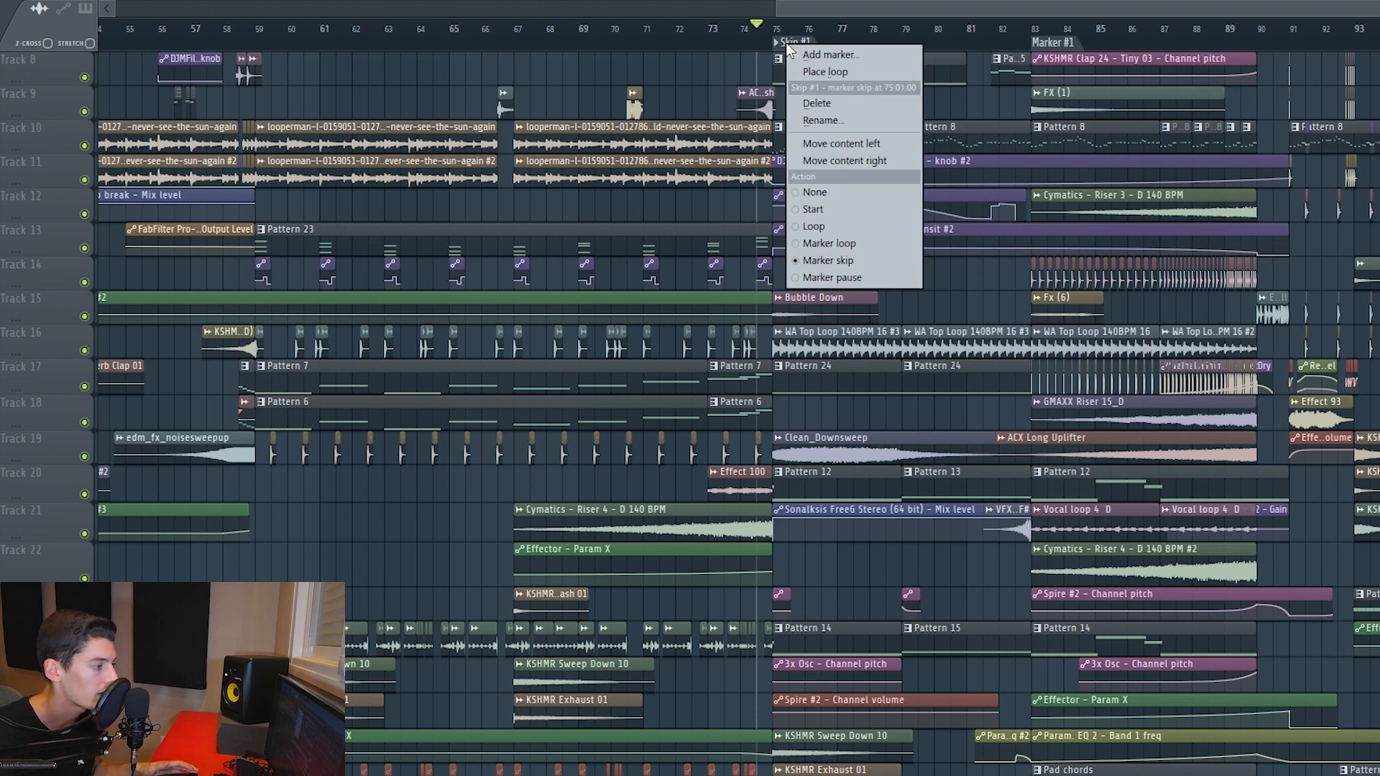
{"action": "left_click", "coordinate": [826, 72]}
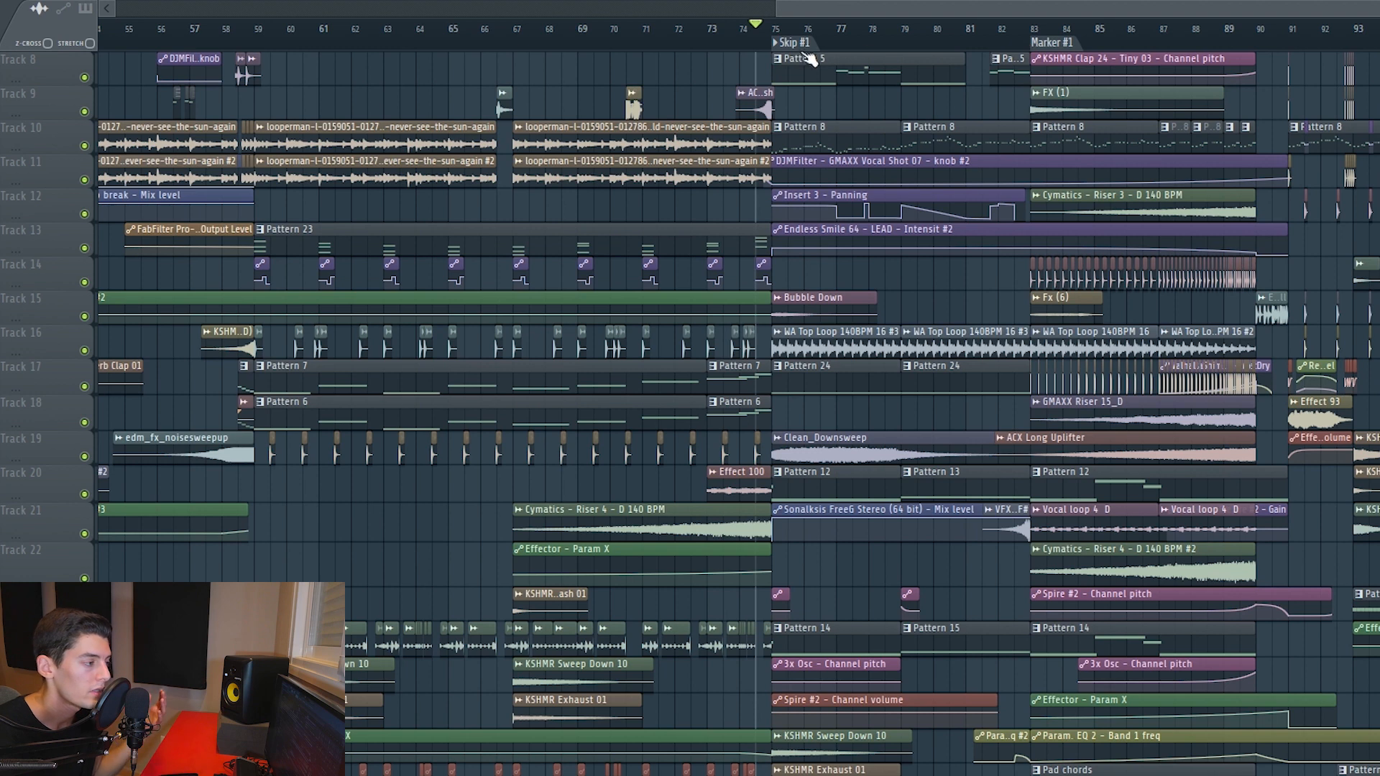
{"action": "key", "text": "space"}
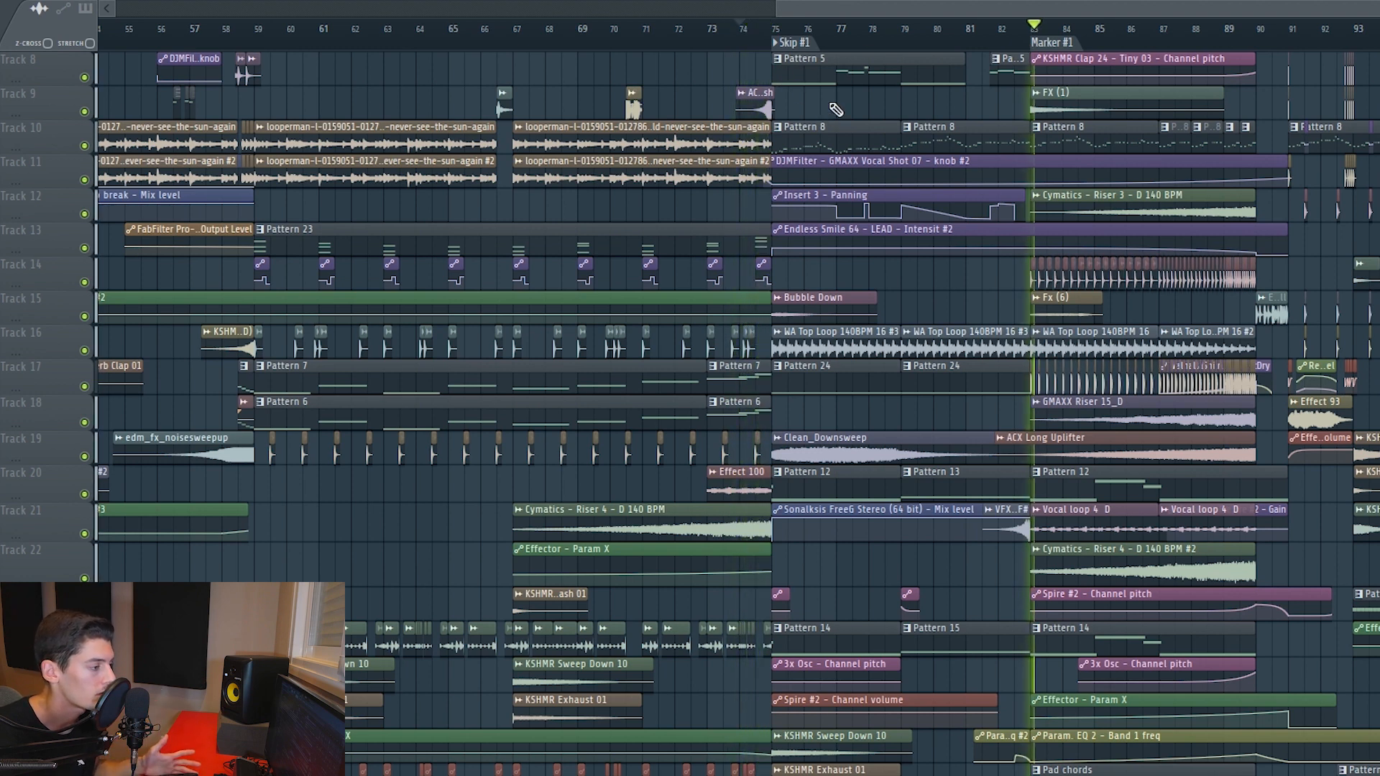
{"action": "key", "text": "space"}
Step: Delete the skip marker at bar 75 and the marker at bar 83
{"action": "right_click", "coordinate": [799, 45]}
{"action": "left_click", "coordinate": [827, 105]}
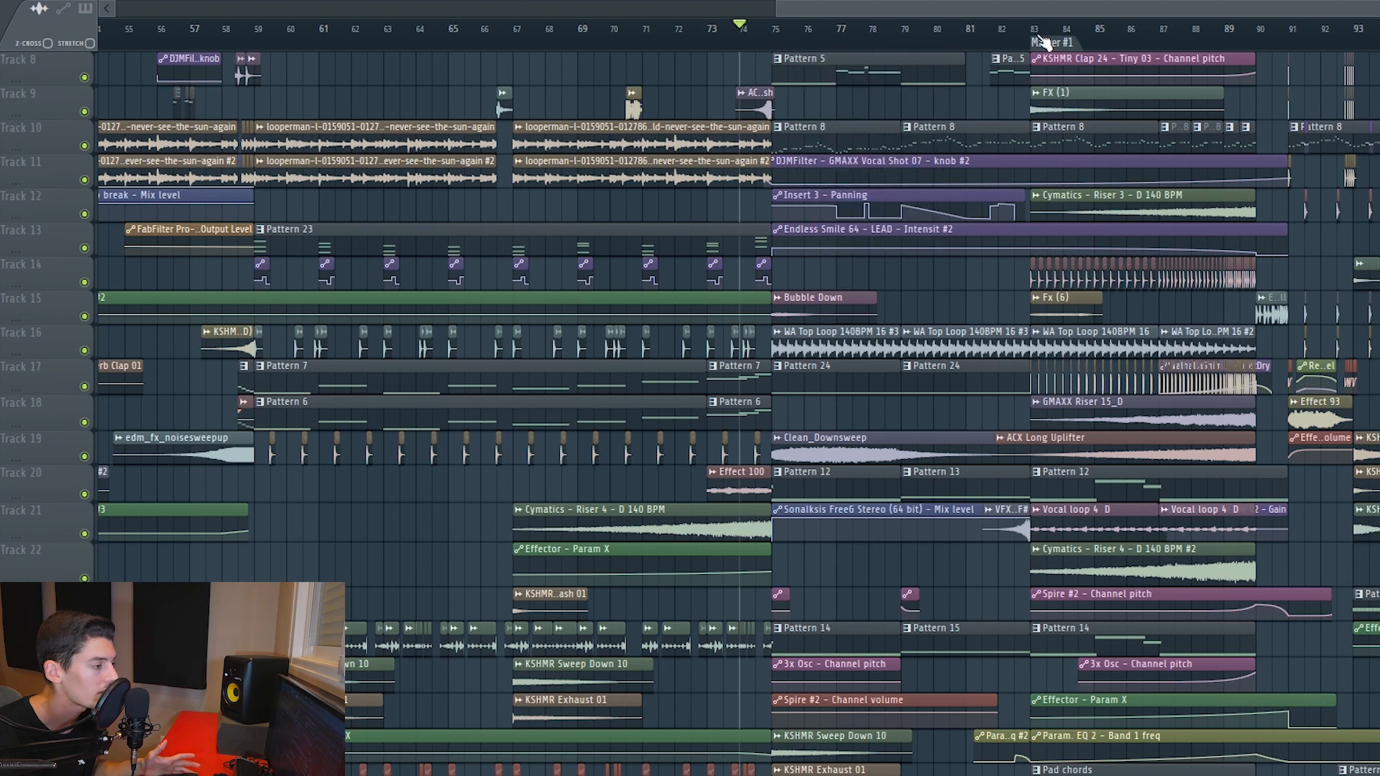
{"action": "right_click", "coordinate": [1050, 43]}
{"action": "left_click", "coordinate": [1073, 98]}
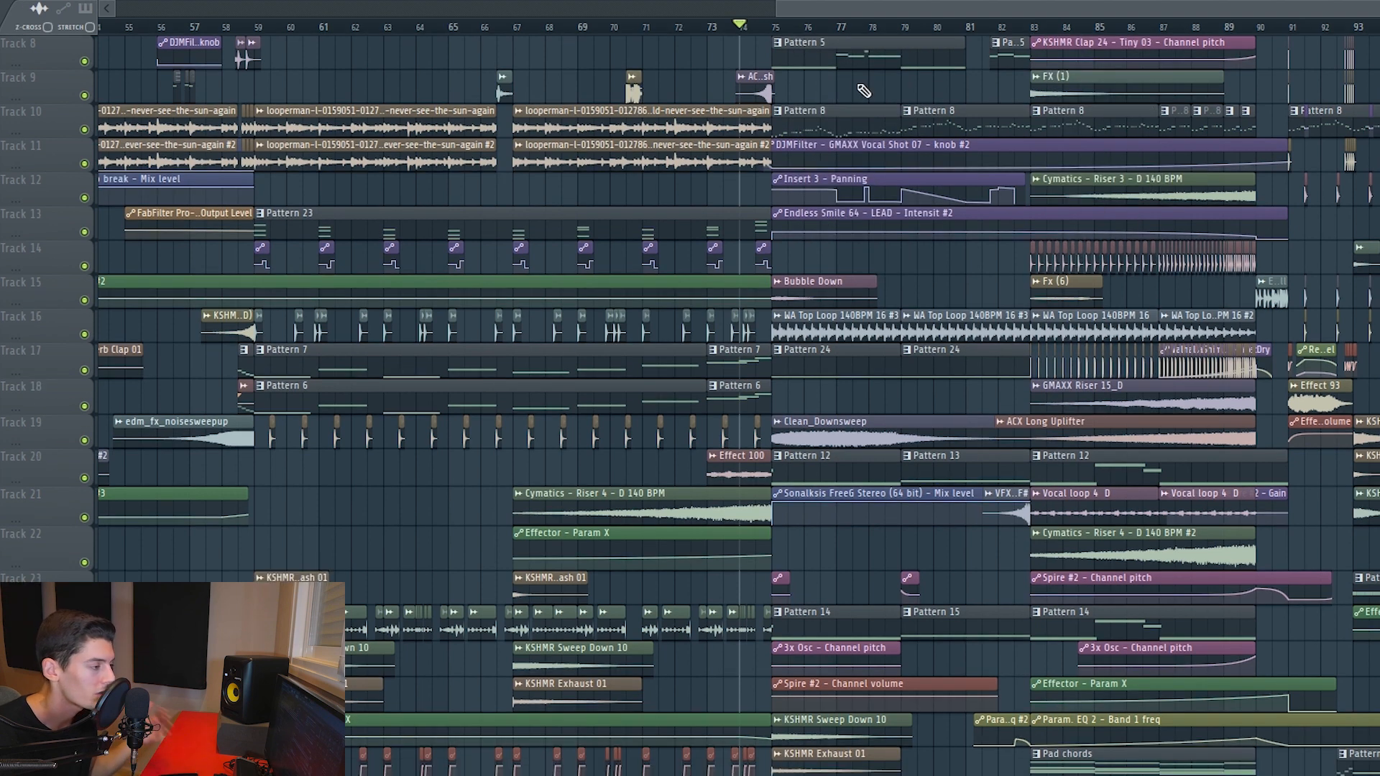
Step: Play the full transition from bar 74 into the section at bar 75 with all tracks on
{"action": "key", "text": "space"}
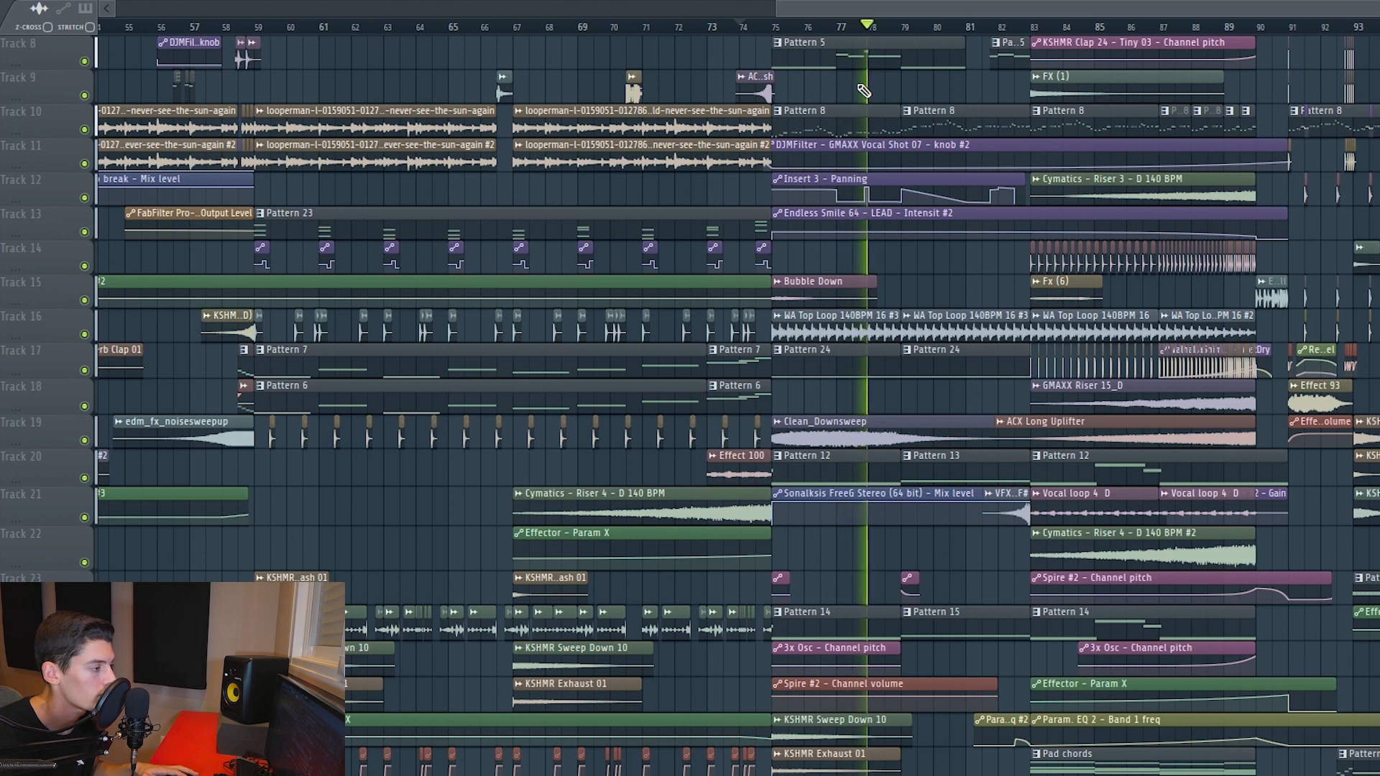
{"action": "key", "text": "space"}
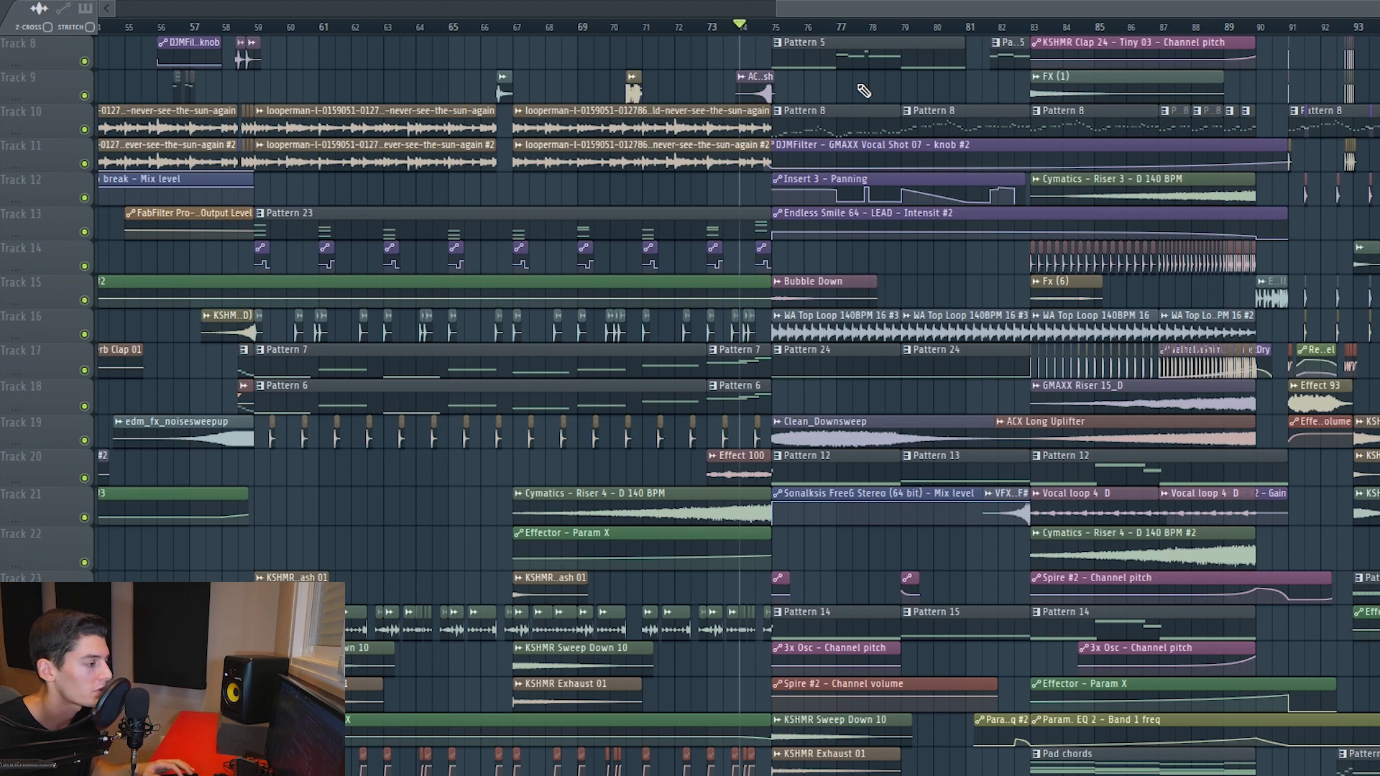
{"action": "scroll", "coordinate": [862, 90], "scroll_direction": "down", "scroll_amount": 3}
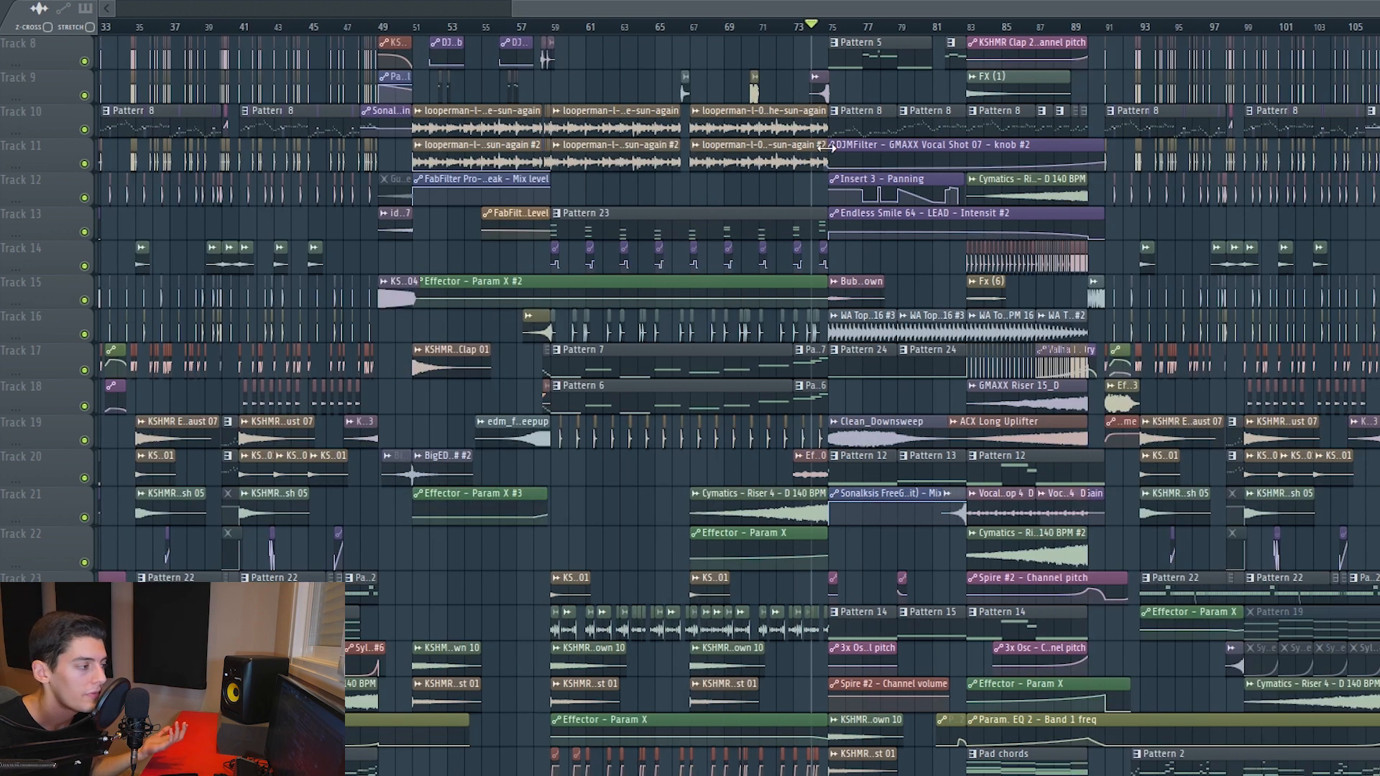
Step: Solo tracks 10, 11 and 13 and play Pattern 8 with its filter and intensity automation from bar 75
{"action": "left_click", "coordinate": [84, 130], "text": "ctrl"}
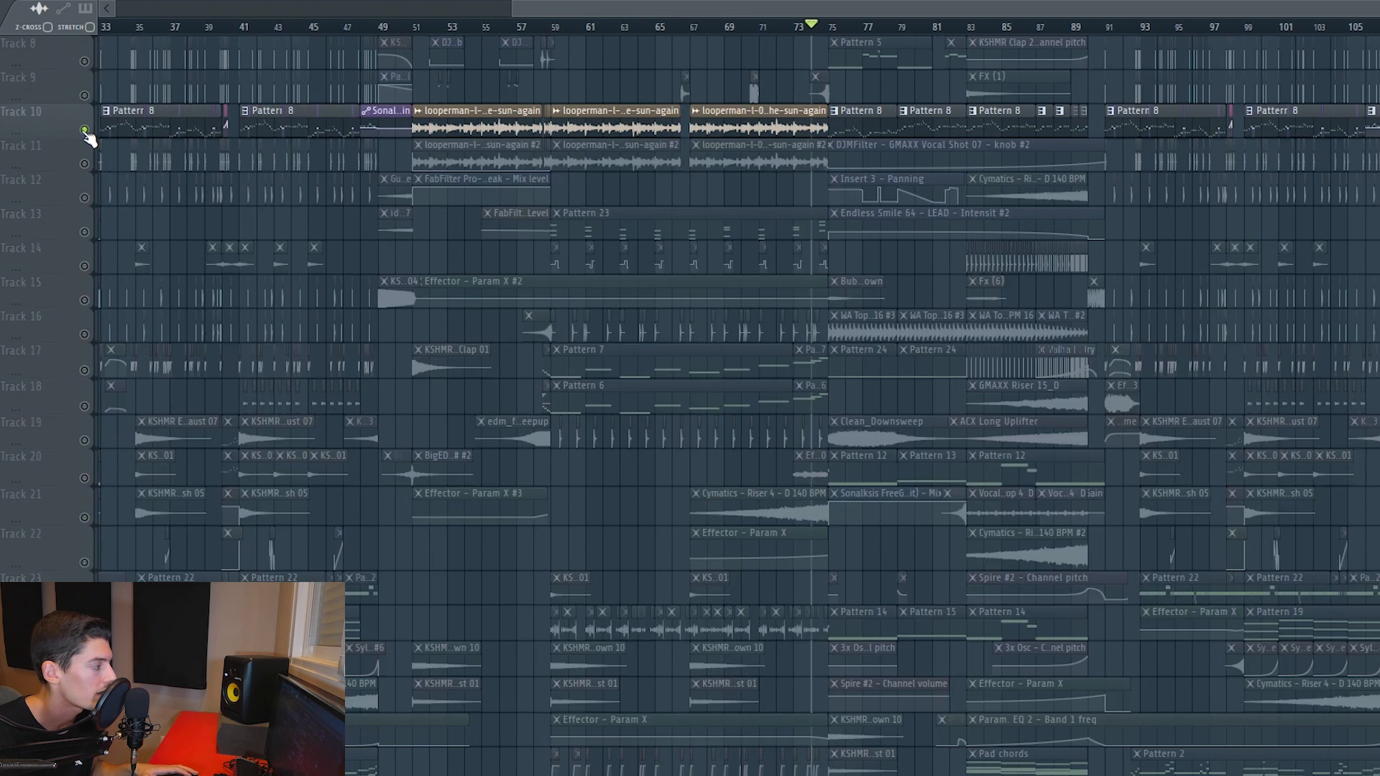
{"action": "left_click", "coordinate": [84, 164]}
{"action": "left_click", "coordinate": [84, 233]}
{"action": "left_click", "coordinate": [828, 29]}
{"action": "key", "text": "space"}
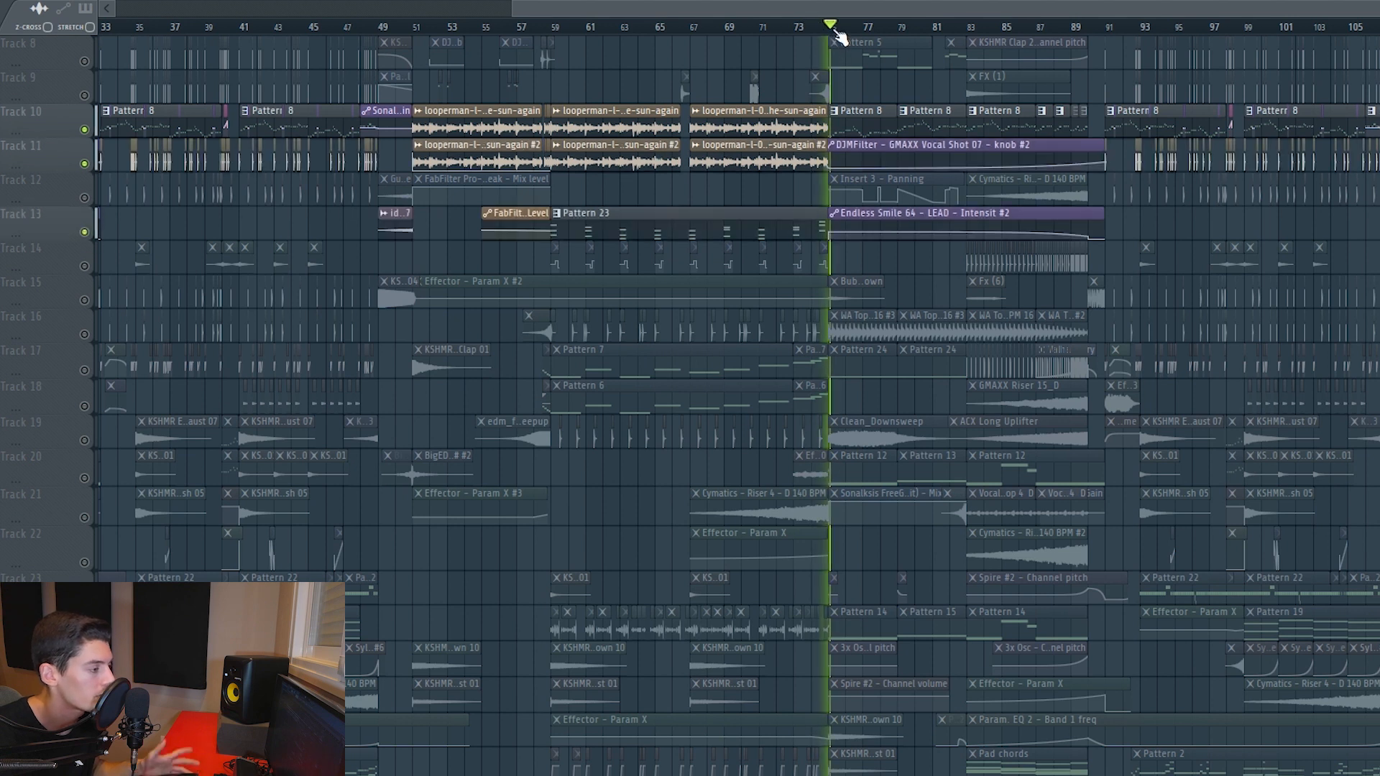
{"action": "key", "text": "space"}
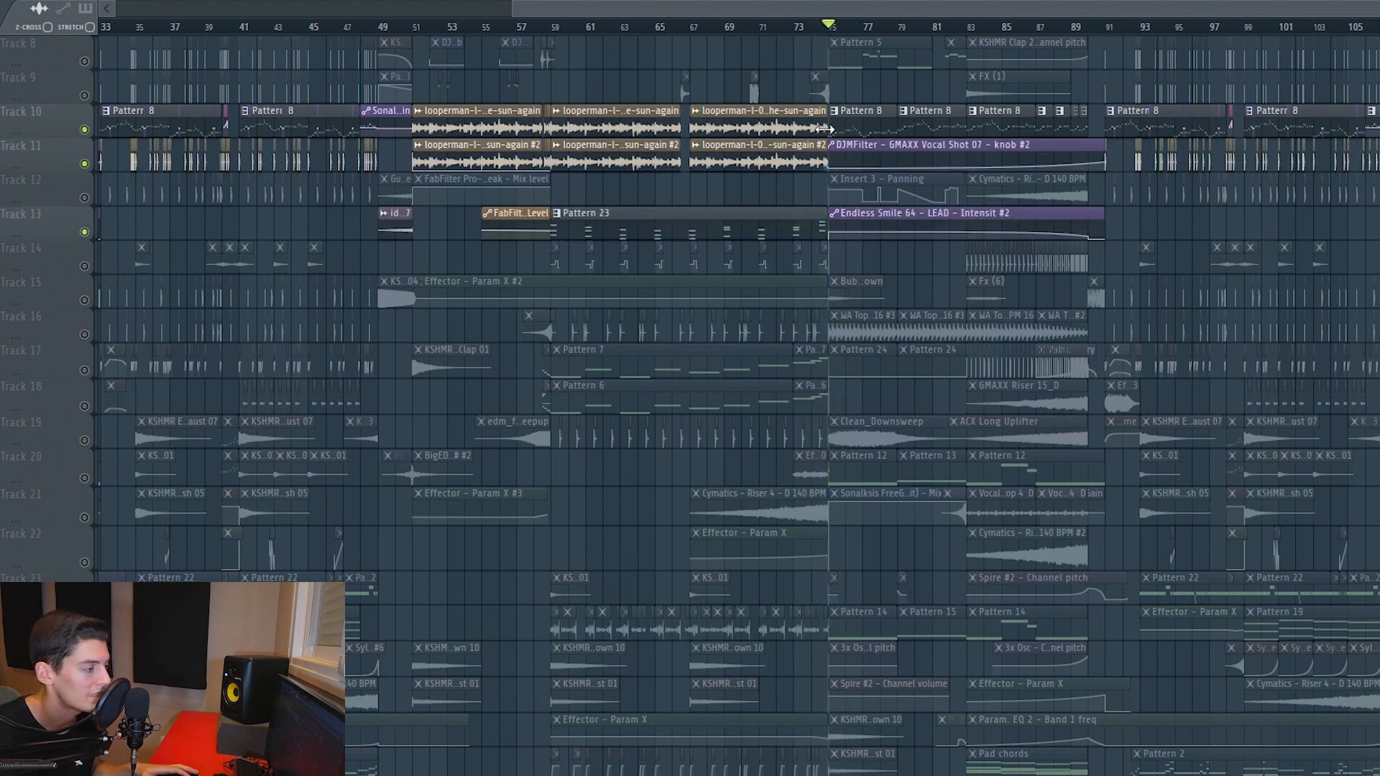
Step: Solo tracks 20 and 24 and play Pattern 12 together with Pattern 14 from bar 75
{"action": "scroll", "coordinate": [836, 388], "scroll_direction": "down", "scroll_amount": 4}
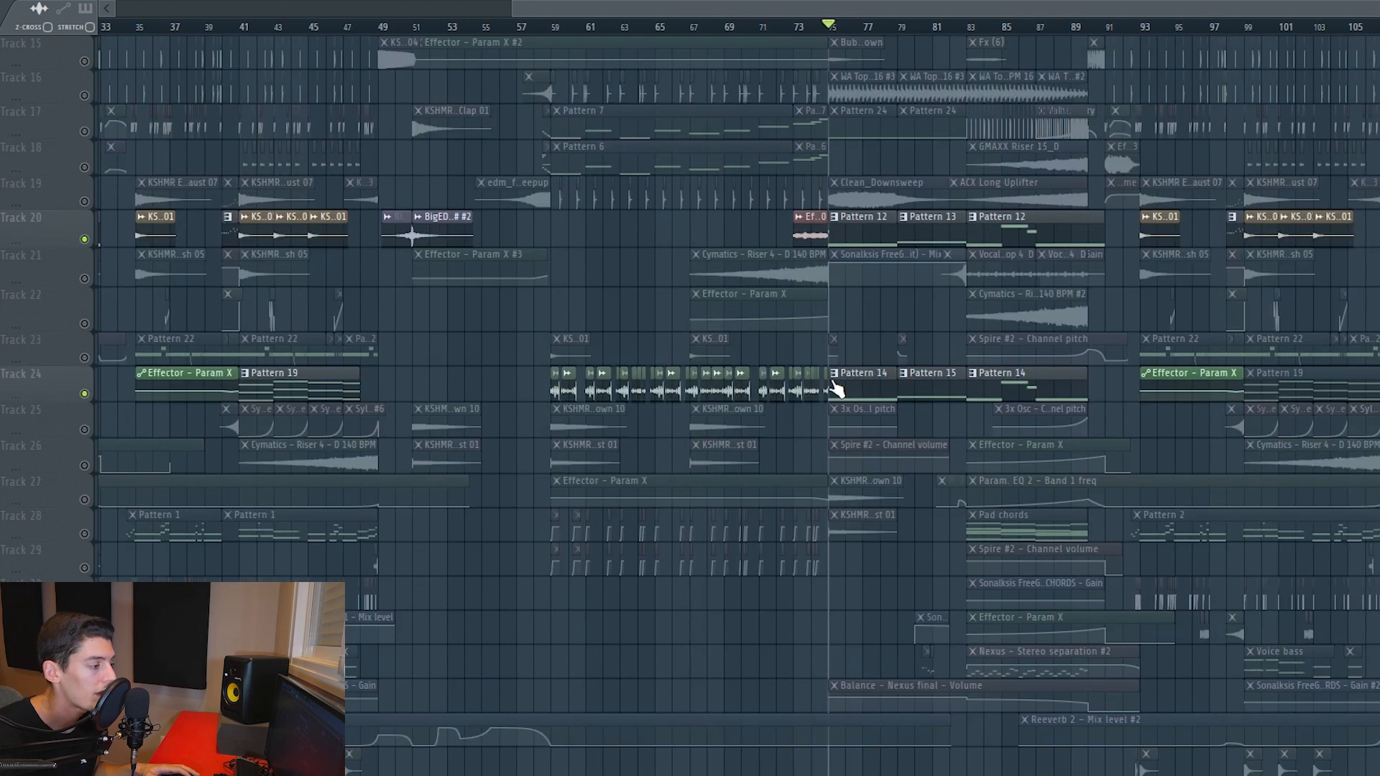
{"action": "key", "text": "space"}
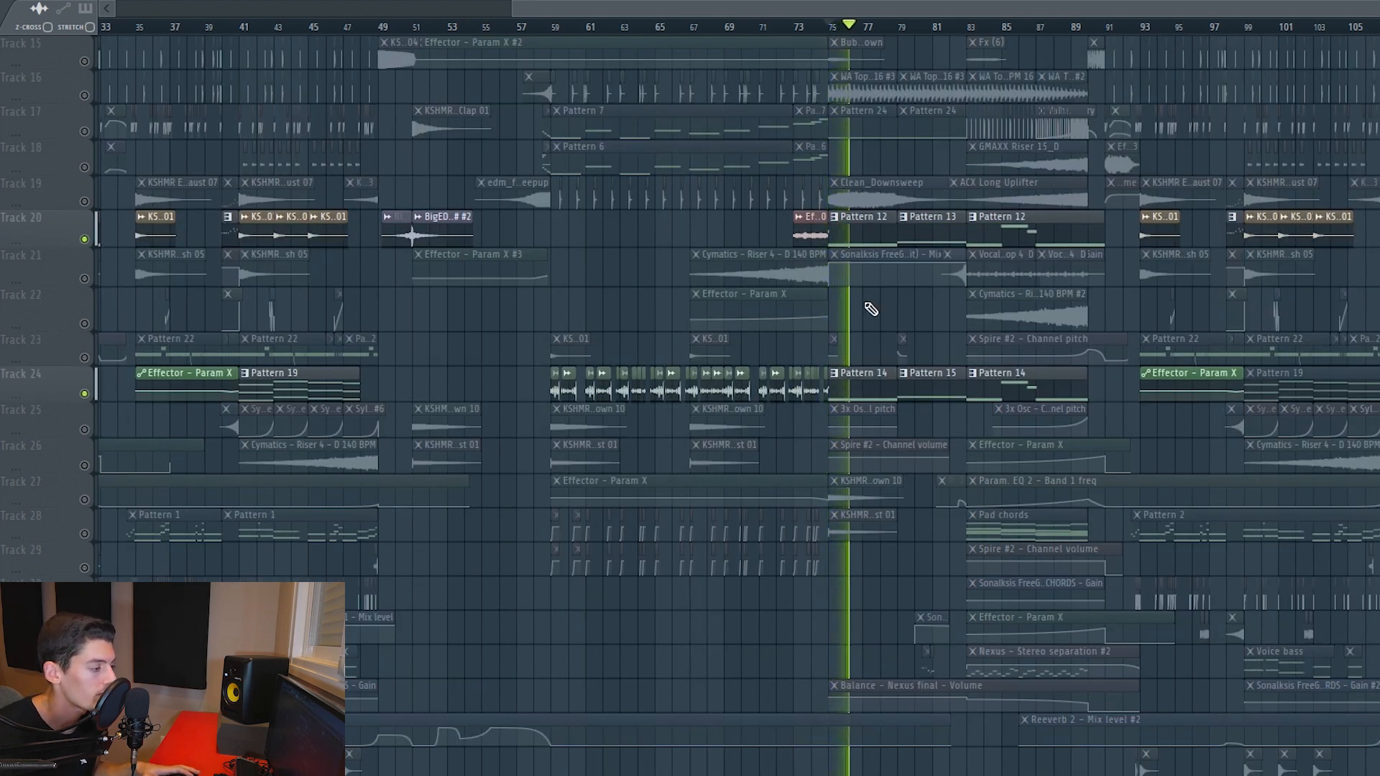
{"action": "key", "text": "space"}
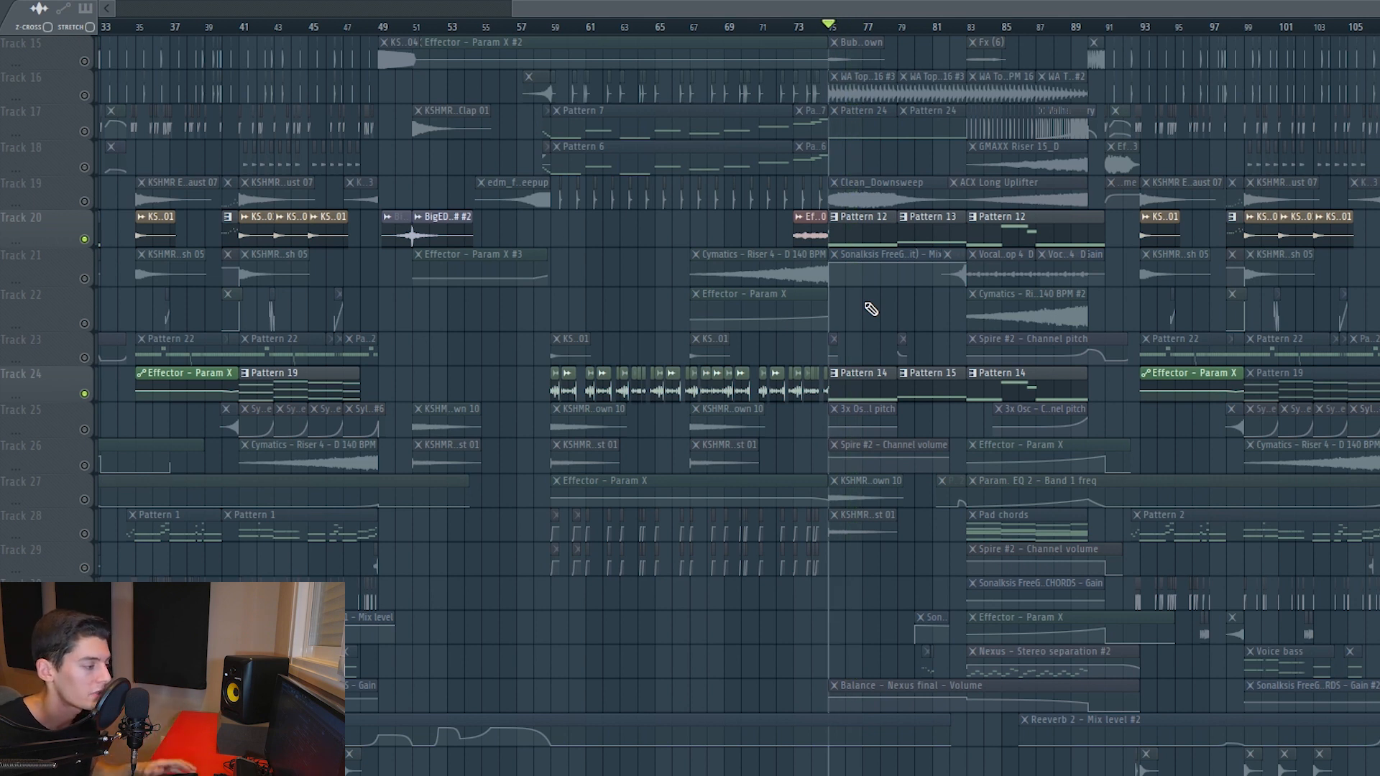
Step: Check the lower tracks, turn all tracks back on, and solo track 17 to play Pattern 24 from bar 75
{"action": "scroll", "coordinate": [832, 357], "scroll_direction": "down", "scroll_amount": 5}
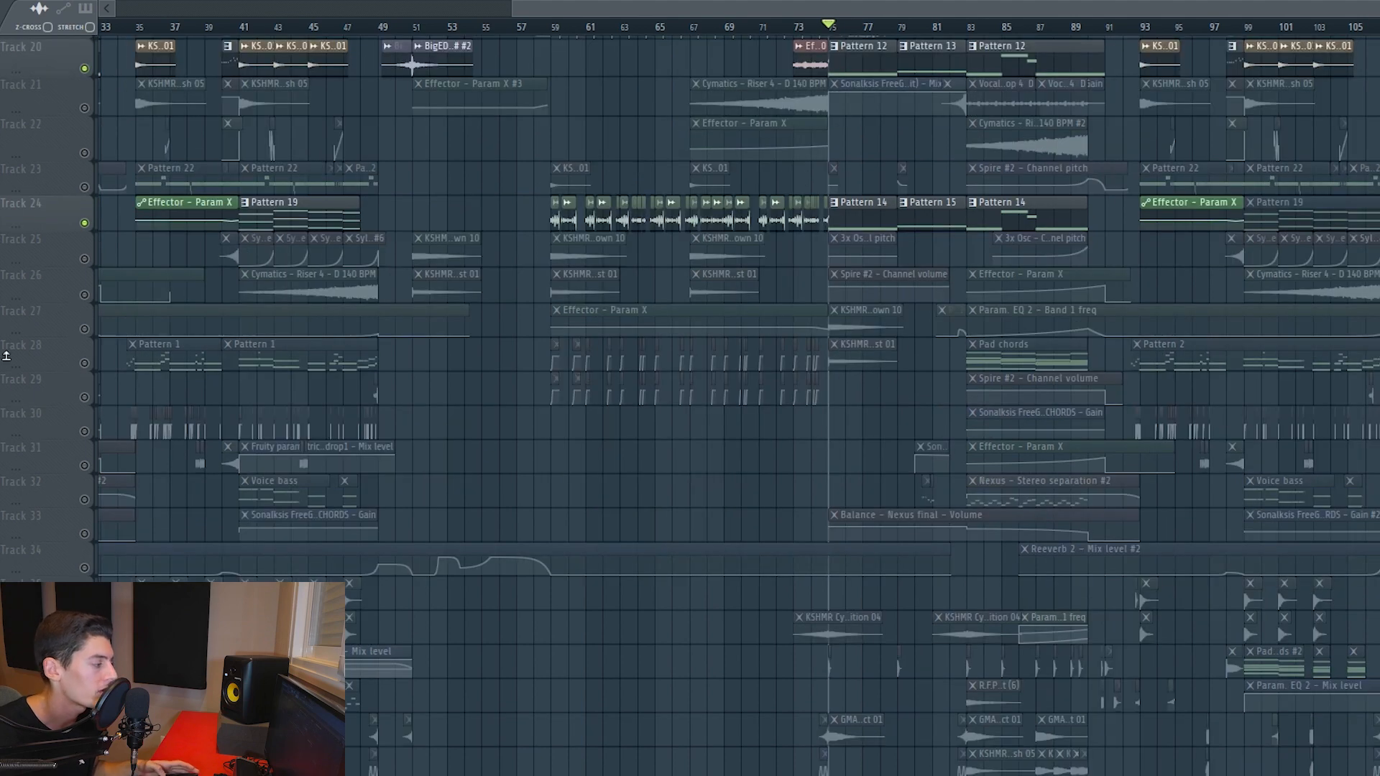
{"action": "left_click", "coordinate": [84, 329]}
{"action": "scroll", "coordinate": [872, 314], "scroll_direction": "down", "scroll_amount": 6}
{"action": "scroll", "coordinate": [890, 384], "scroll_direction": "up", "scroll_amount": 17}
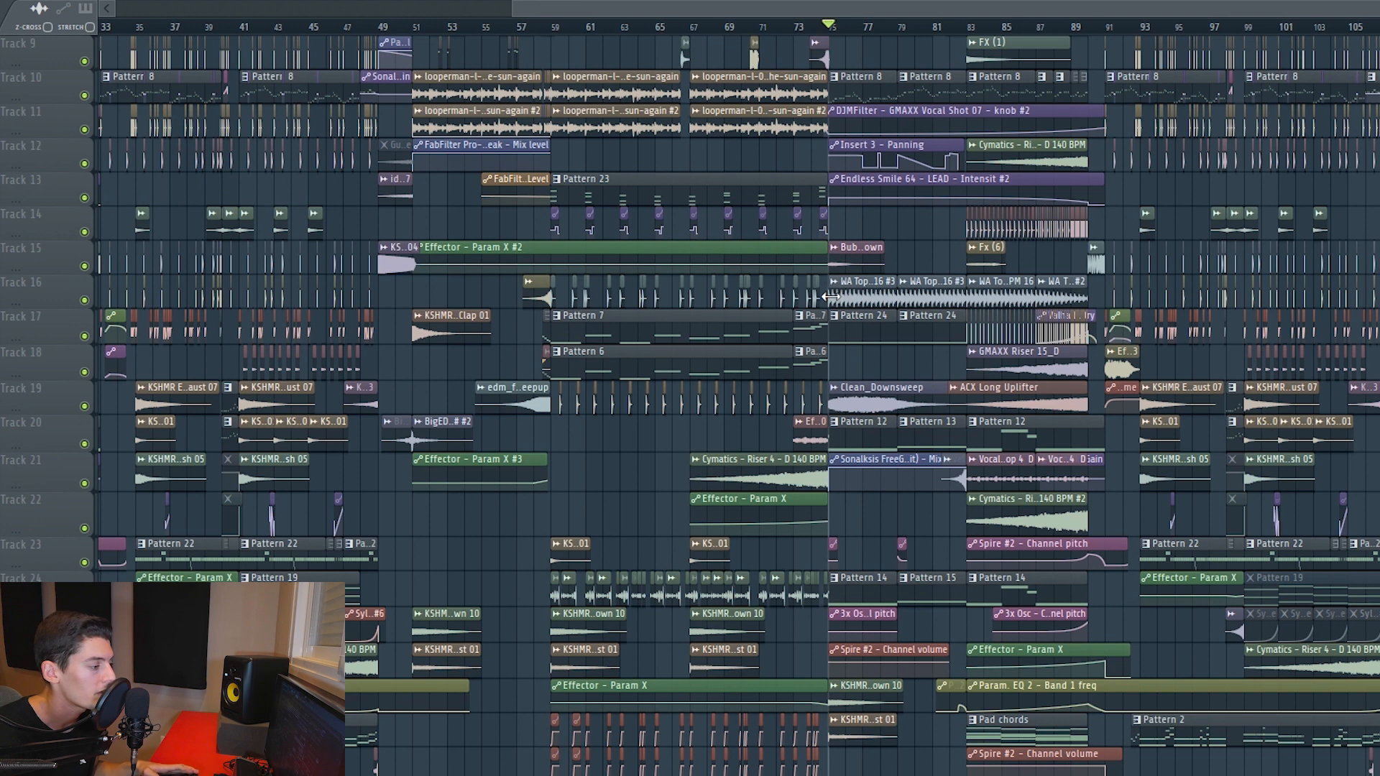
{"action": "right_click", "coordinate": [831, 295], "text": "alt"}
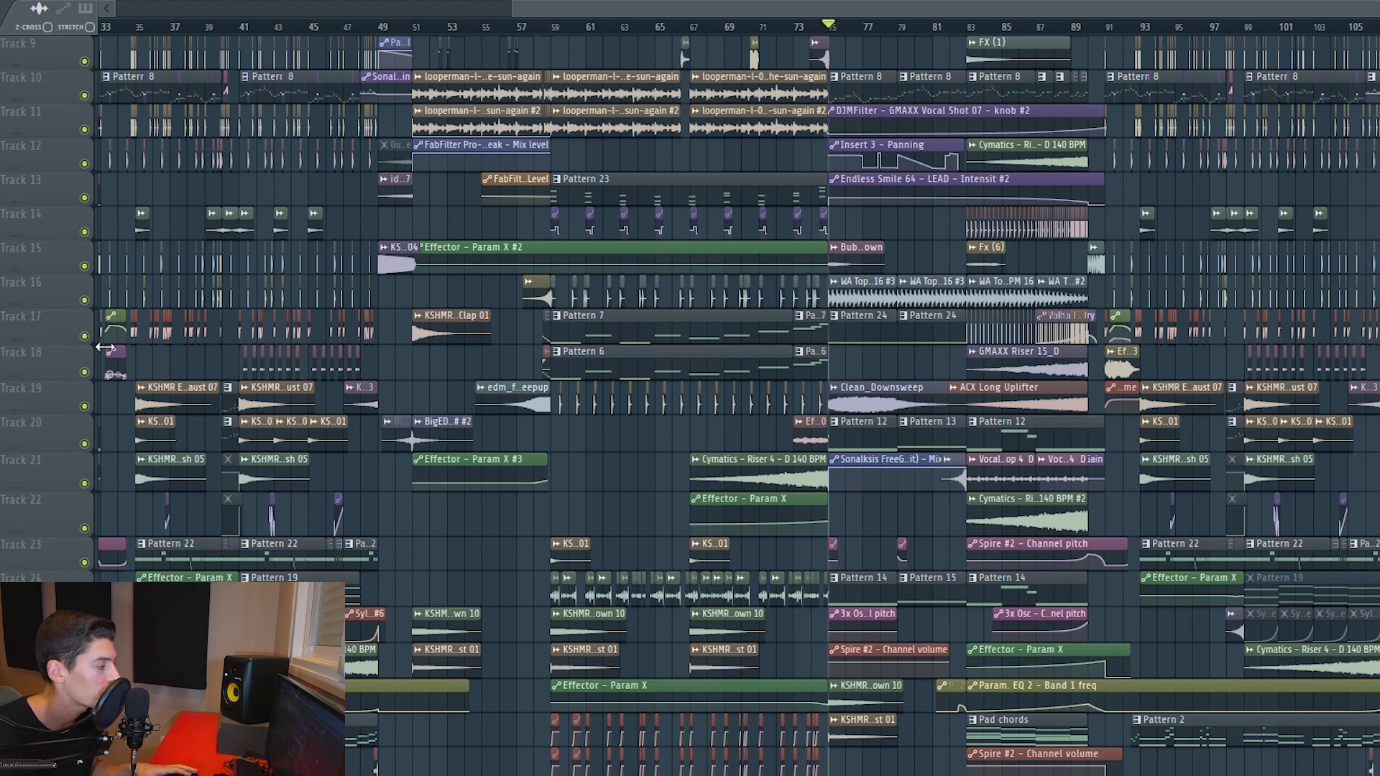
{"action": "right_click", "coordinate": [86, 335]}
{"action": "key", "text": "space"}
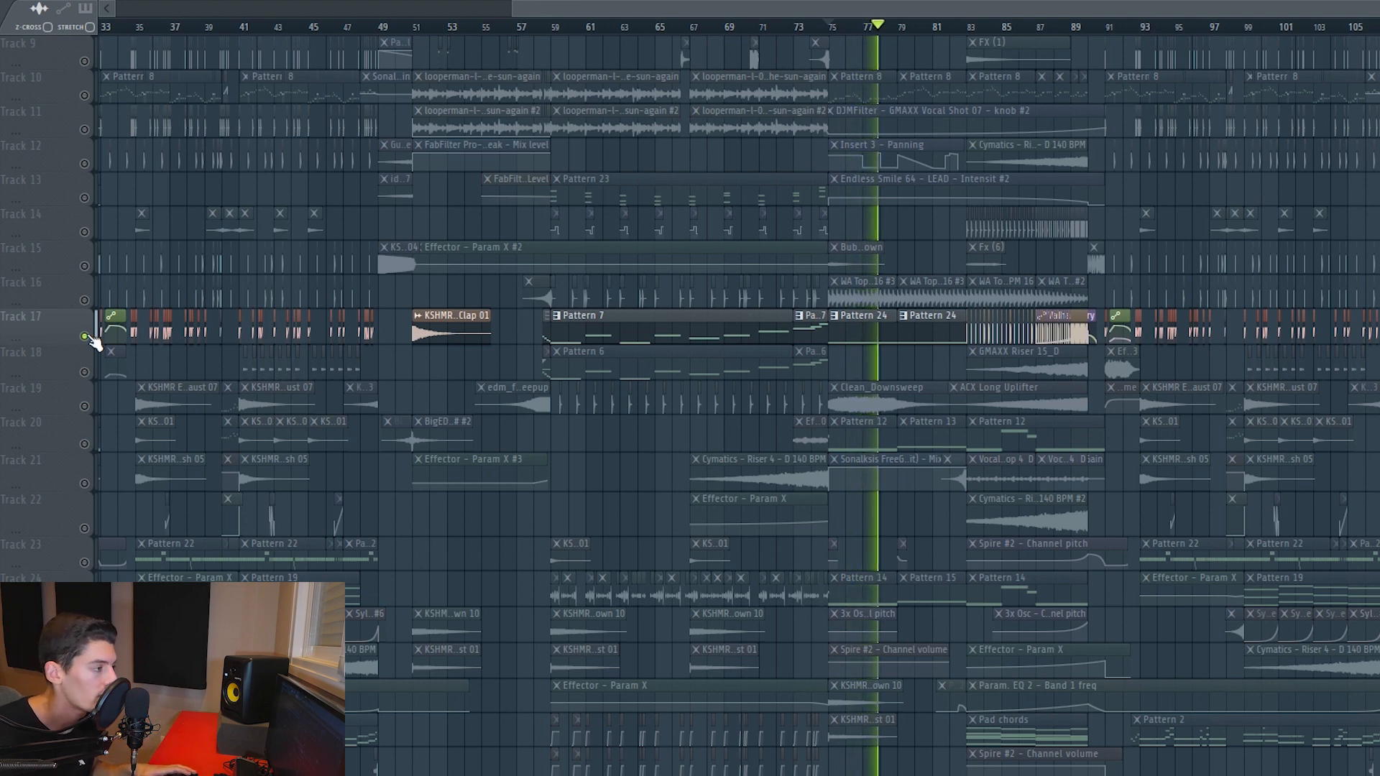
{"action": "key", "text": "space"}
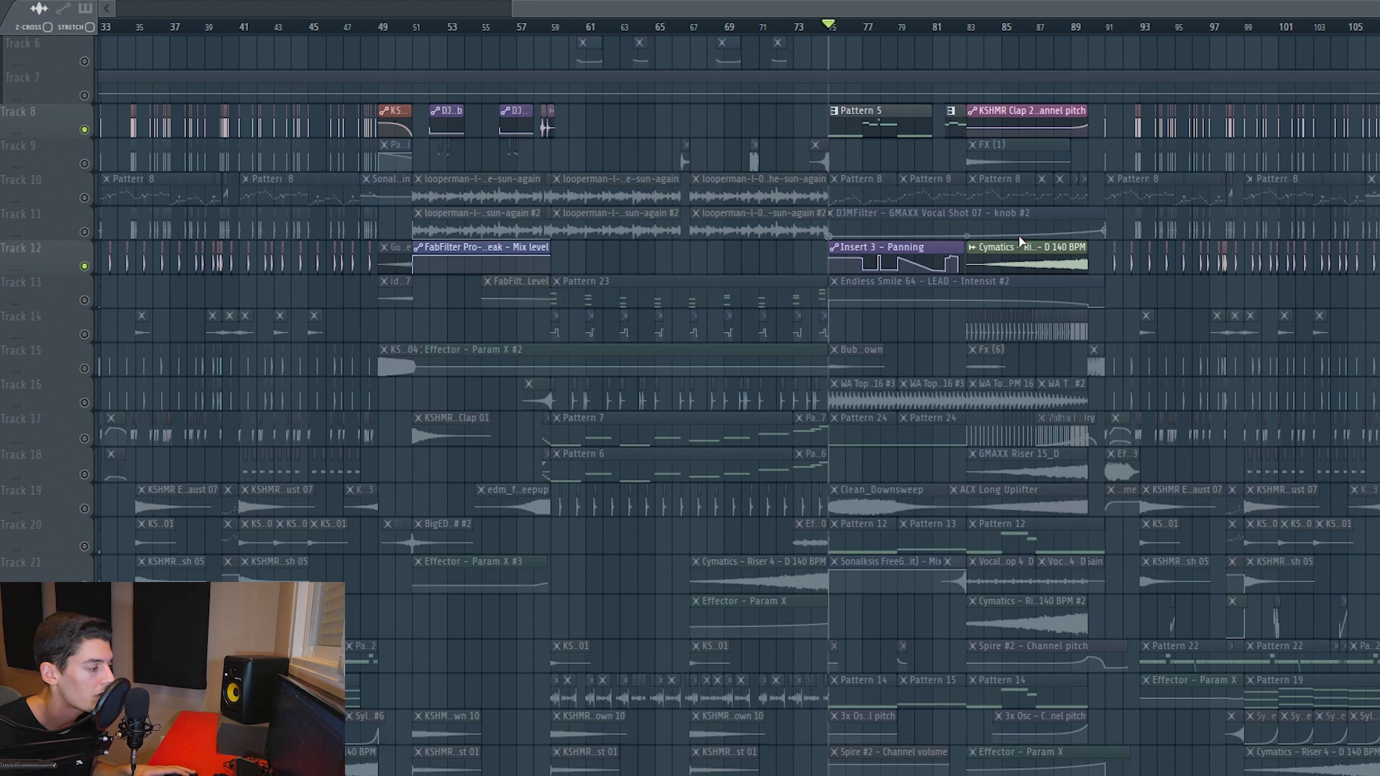
Step: Play Pattern 5 on soloed tracks 8 and 12 from bar 75, examining its Insert 3 panning automation
{"action": "key", "text": "space"}
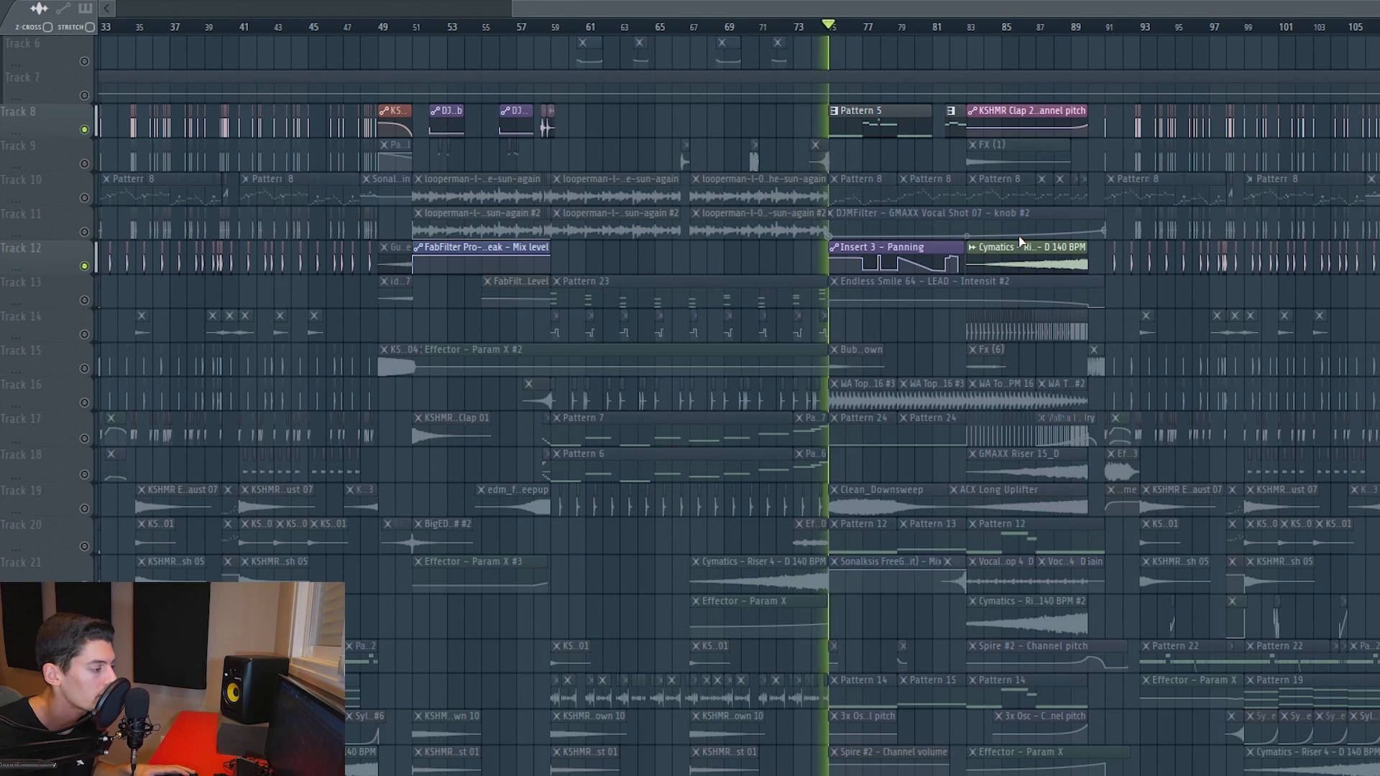
{"action": "scroll", "coordinate": [903, 28], "scroll_direction": "up", "scroll_amount": 5}
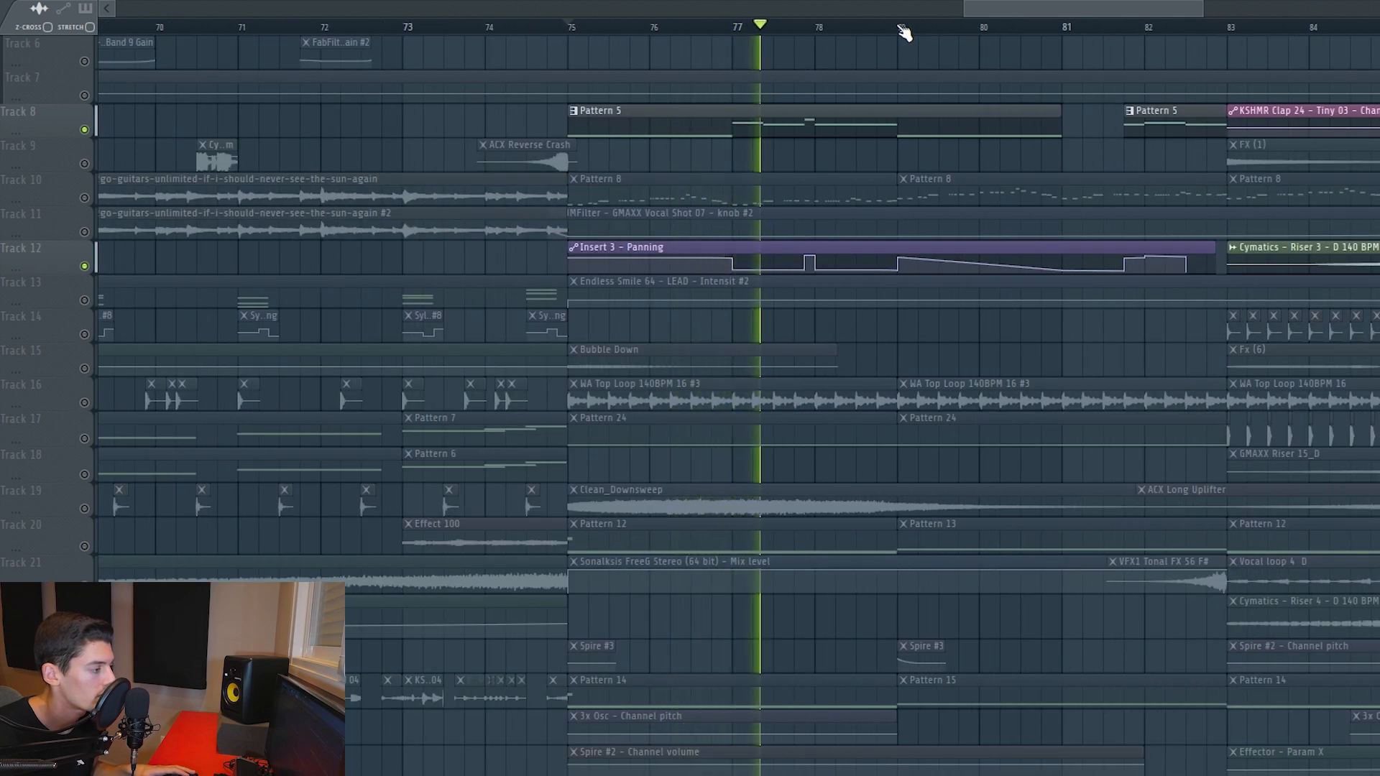
{"action": "mouse_move", "coordinate": [838, 252]}
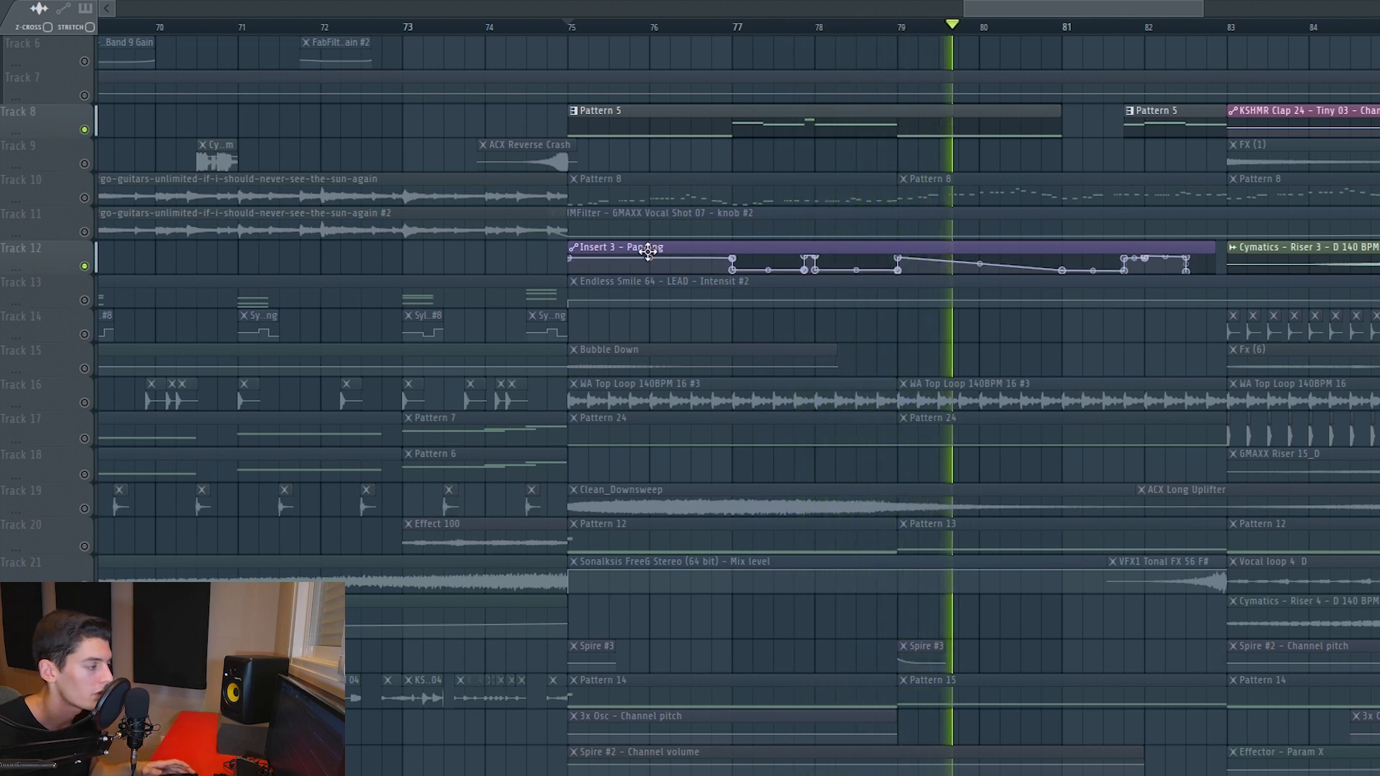
{"action": "scroll", "coordinate": [1071, 7], "scroll_direction": "down", "scroll_amount": 3}
{"action": "key", "text": "space"}
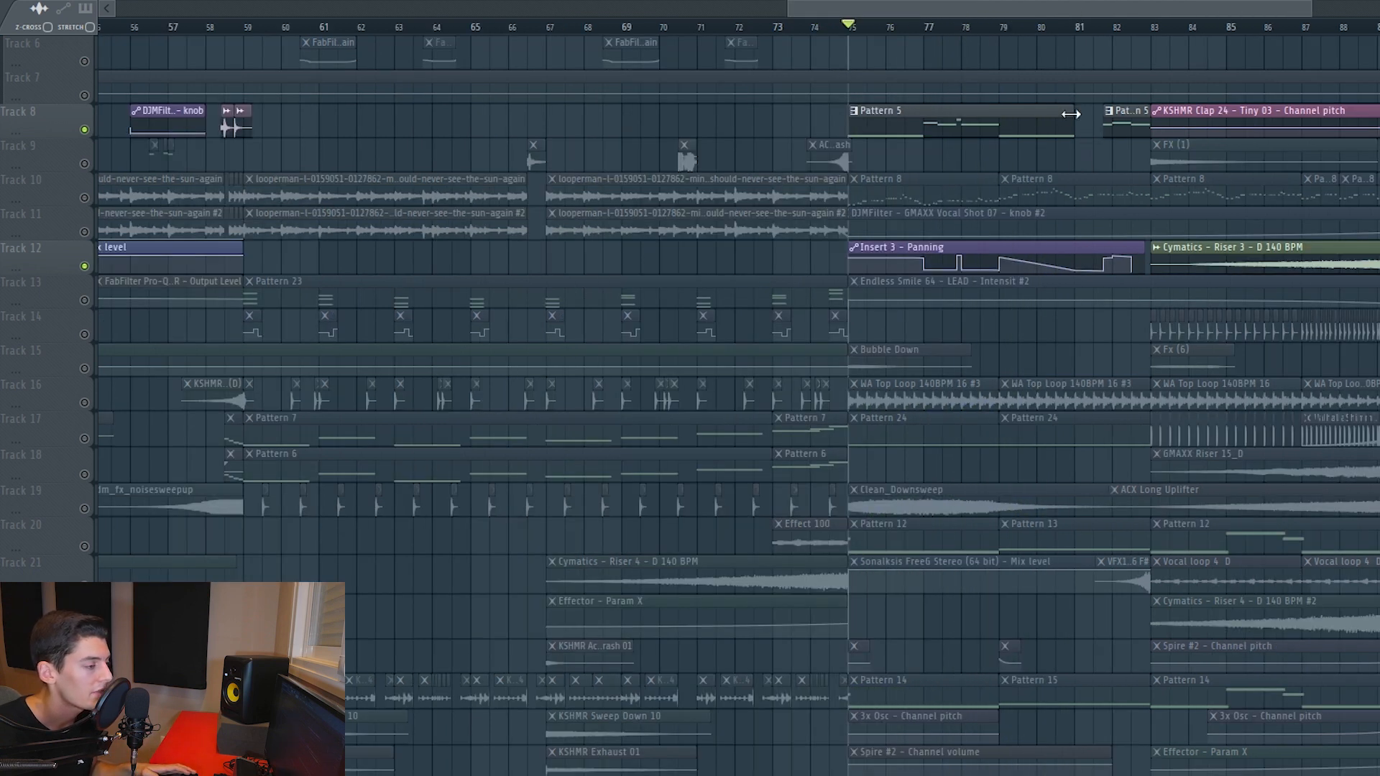
{"action": "left_click", "coordinate": [1025, 127]}
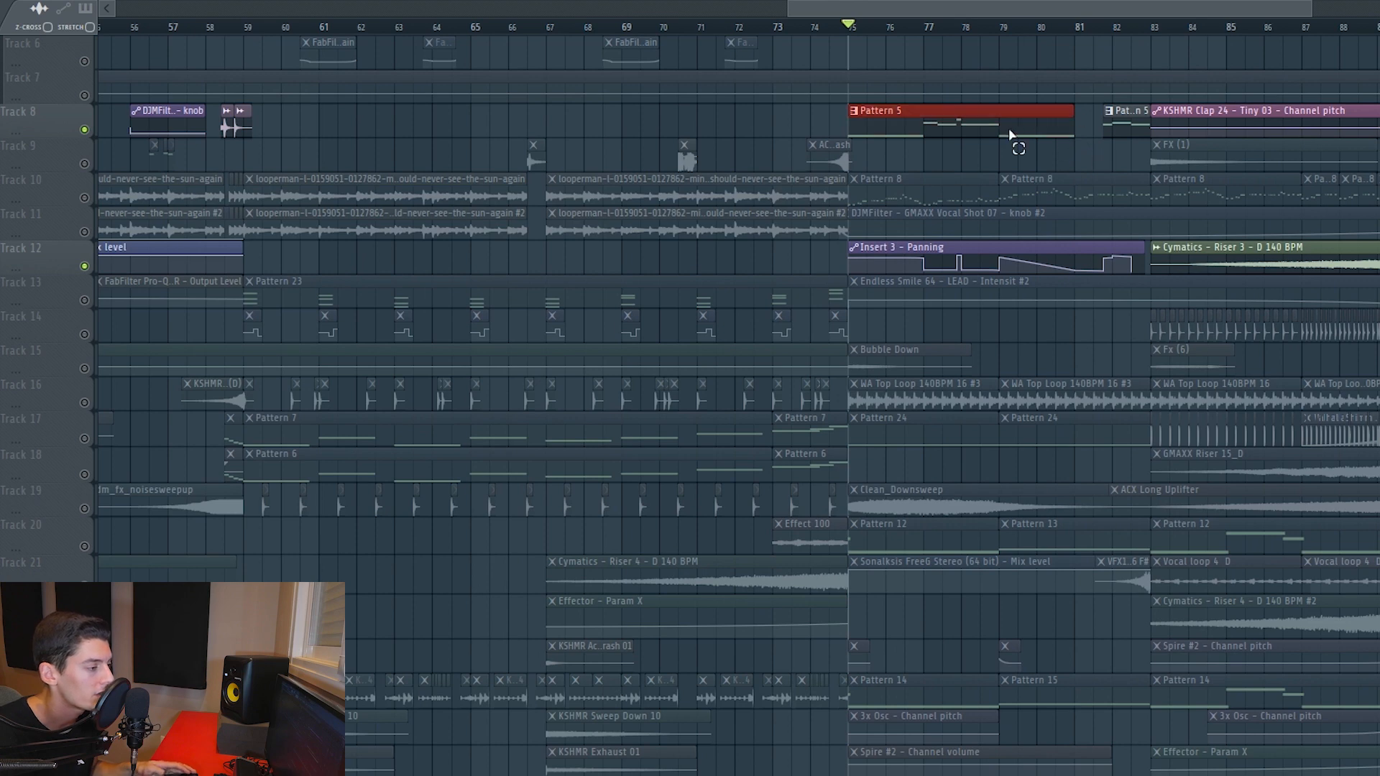
{"action": "left_click", "coordinate": [1082, 137]}
Step: Solo tracks 31 and 32 and play from bar 79 through the short pattern with its Sonalksis mix level automation
{"action": "scroll", "coordinate": [53, 517], "scroll_direction": "down", "scroll_amount": 7}
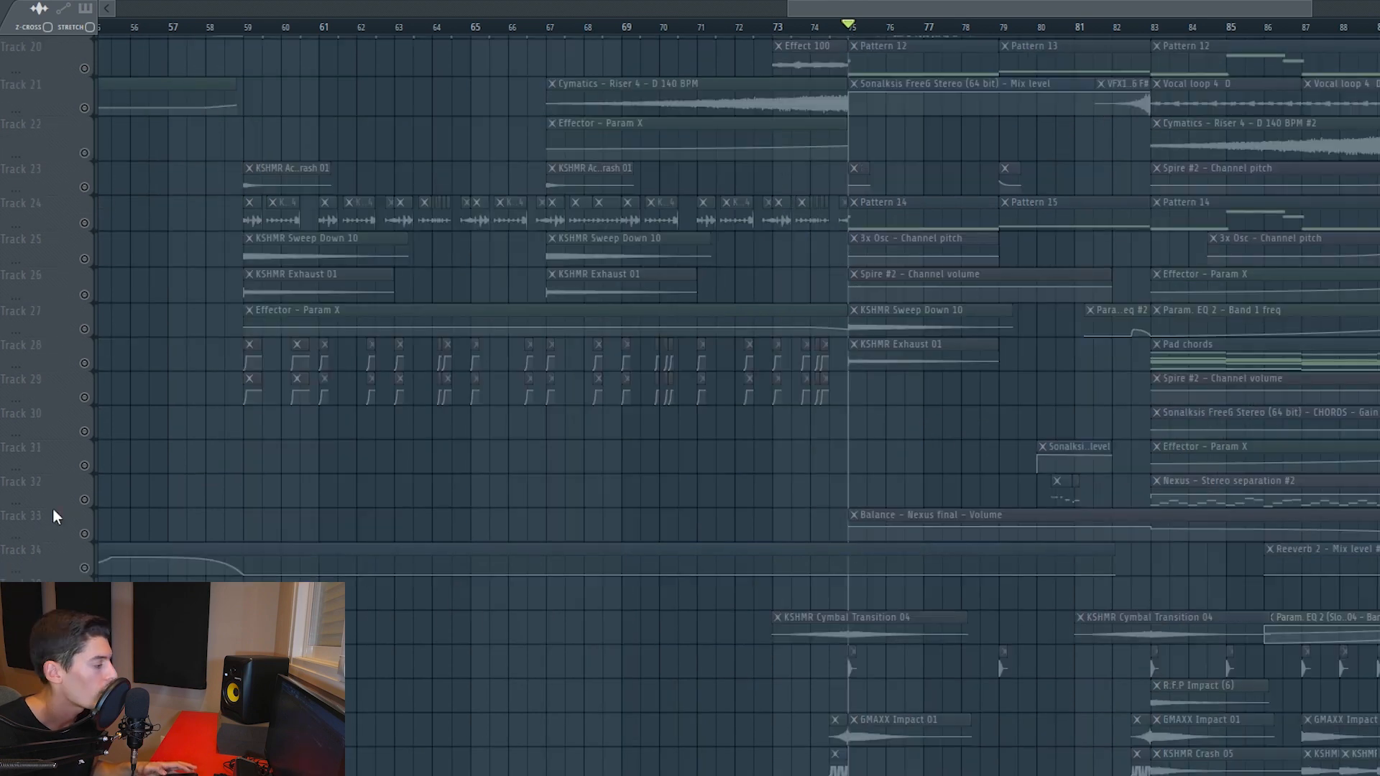
{"action": "left_click", "coordinate": [84, 499]}
{"action": "left_click", "coordinate": [84, 467]}
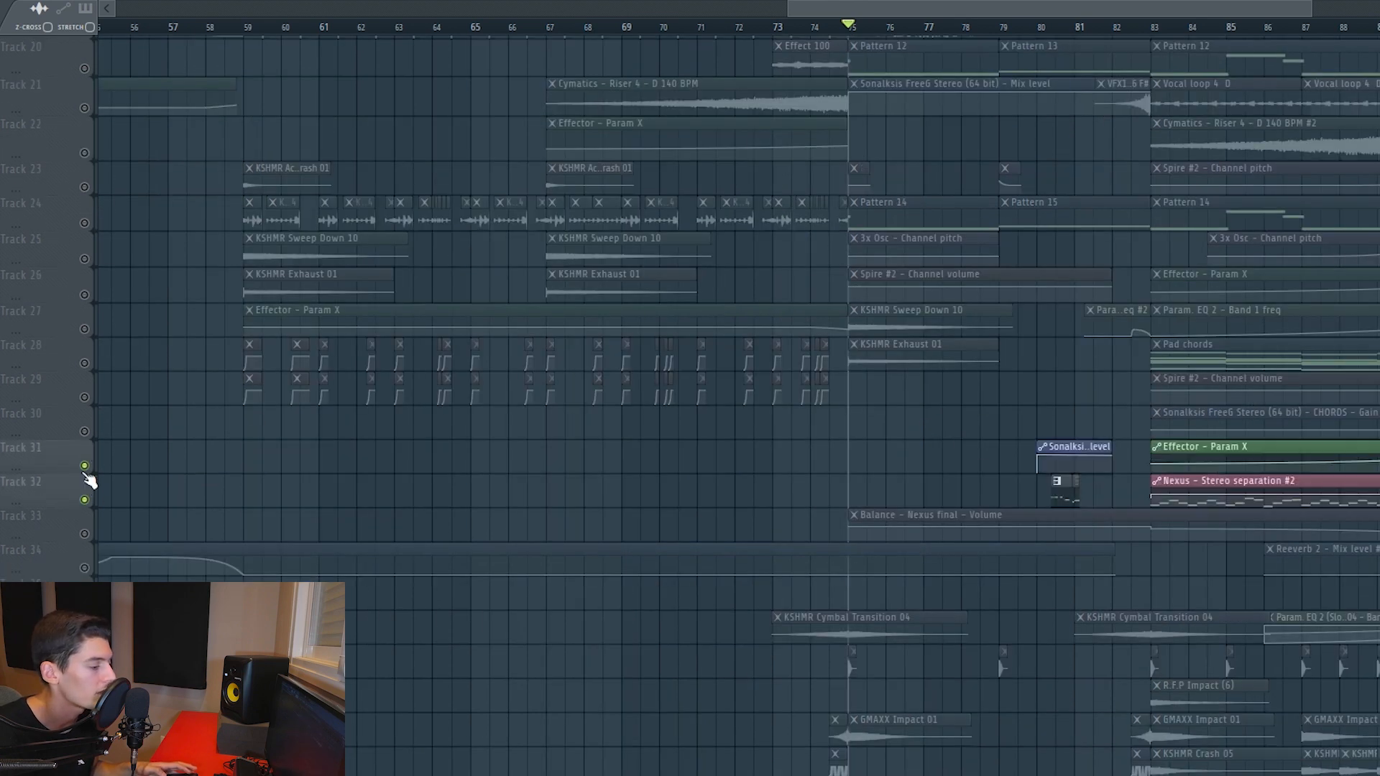
{"action": "left_click", "coordinate": [1003, 28]}
{"action": "scroll", "coordinate": [1071, 11], "scroll_direction": "up", "scroll_amount": 3}
{"action": "key", "text": "space"}
{"action": "scroll", "coordinate": [1055, 376], "scroll_direction": "down", "scroll_amount": 2}
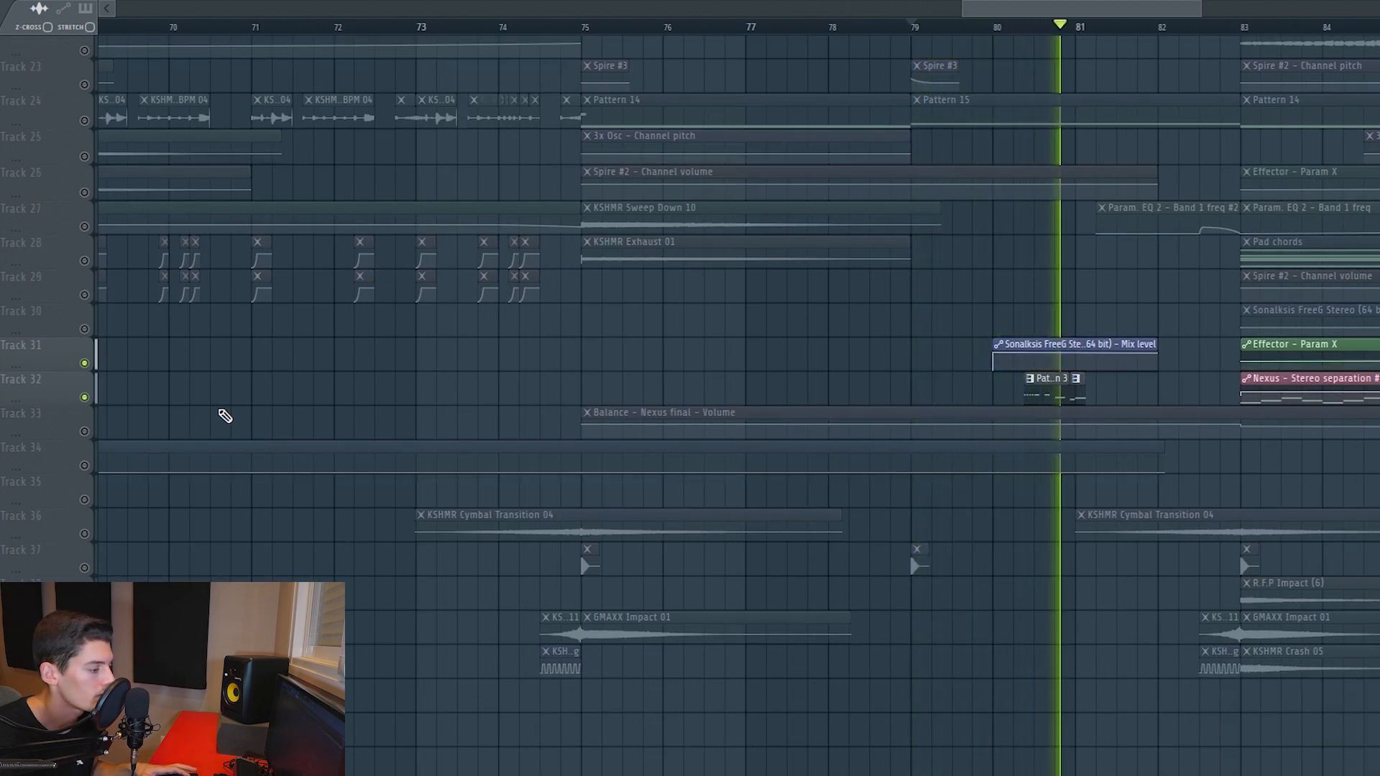
Step: Turn all tracks back on and play the full arrangement from bar 82 into the second build-up
{"action": "key", "text": "space"}
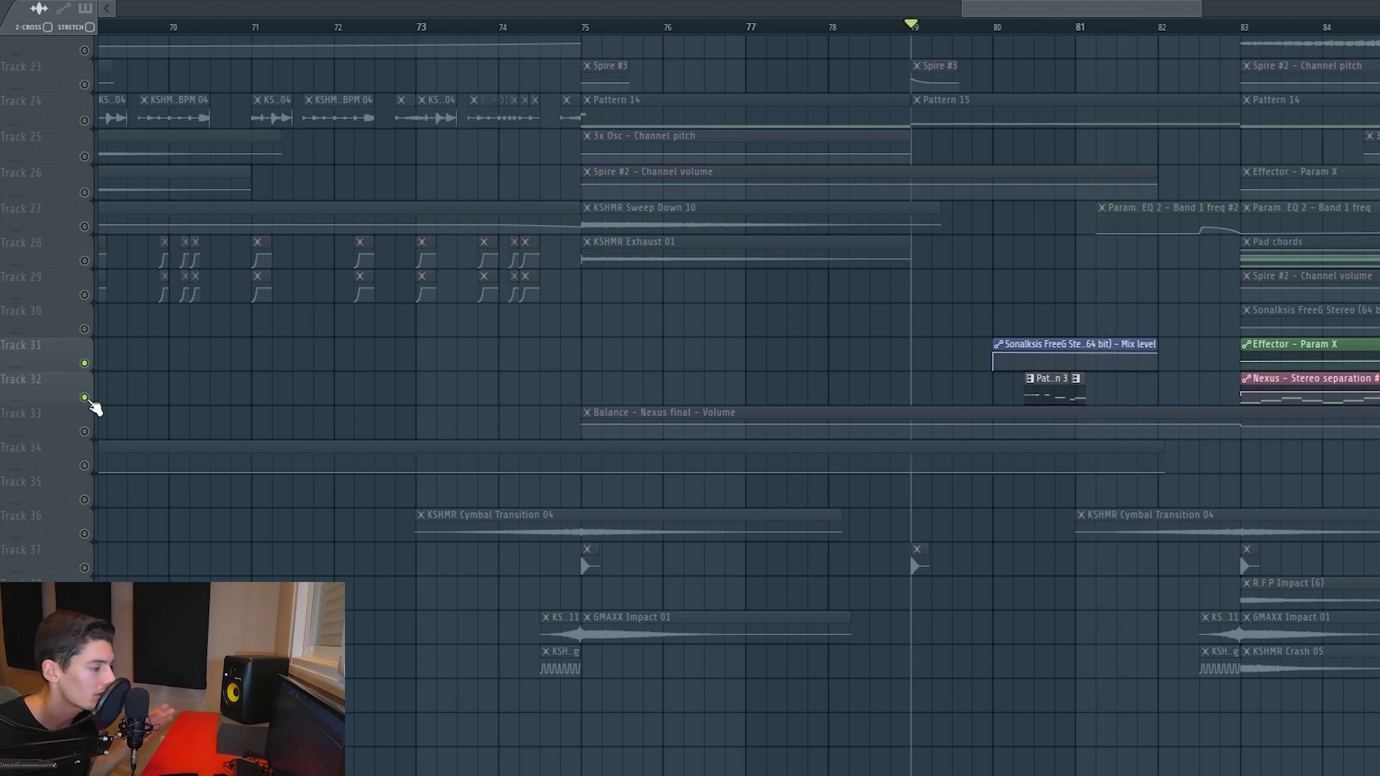
{"action": "right_click", "coordinate": [84, 397]}
{"action": "right_click", "coordinate": [84, 398]}
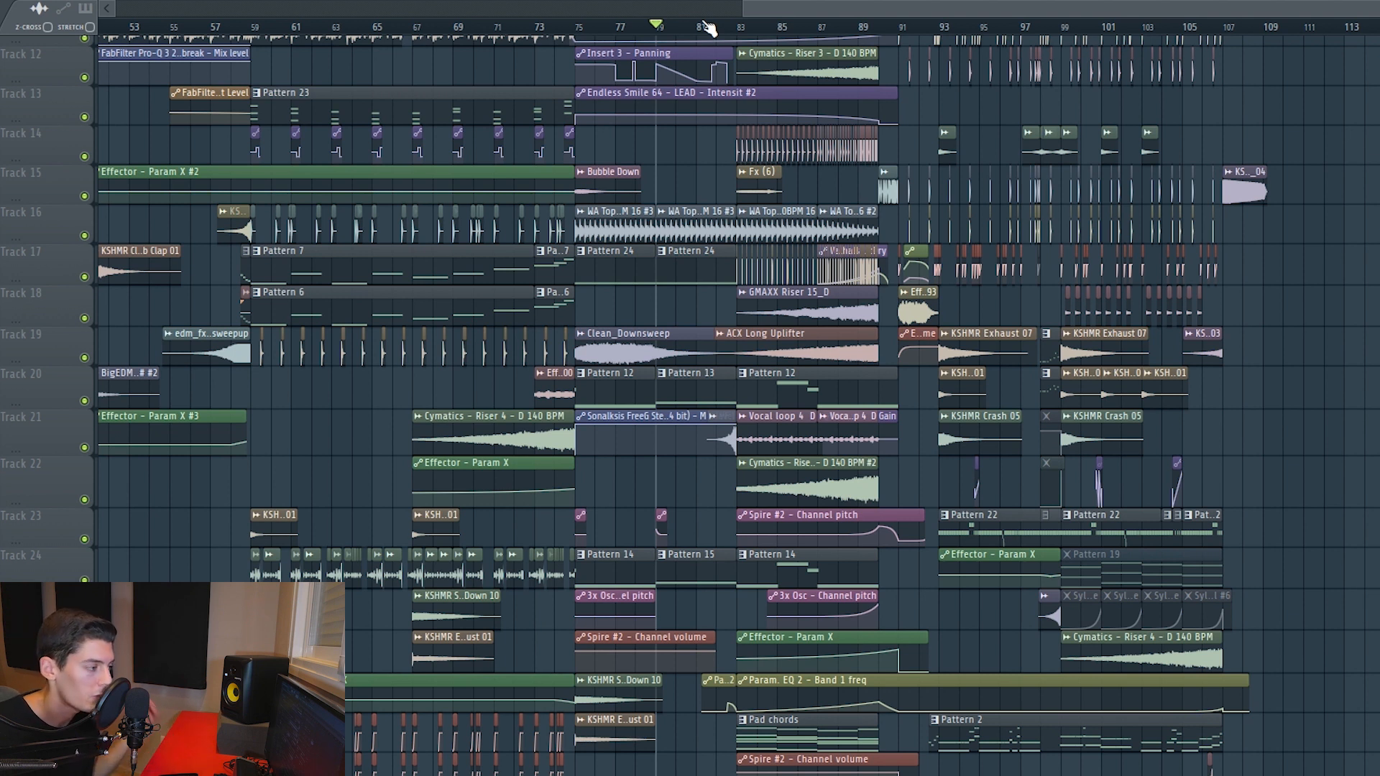
{"action": "left_click", "coordinate": [715, 27]}
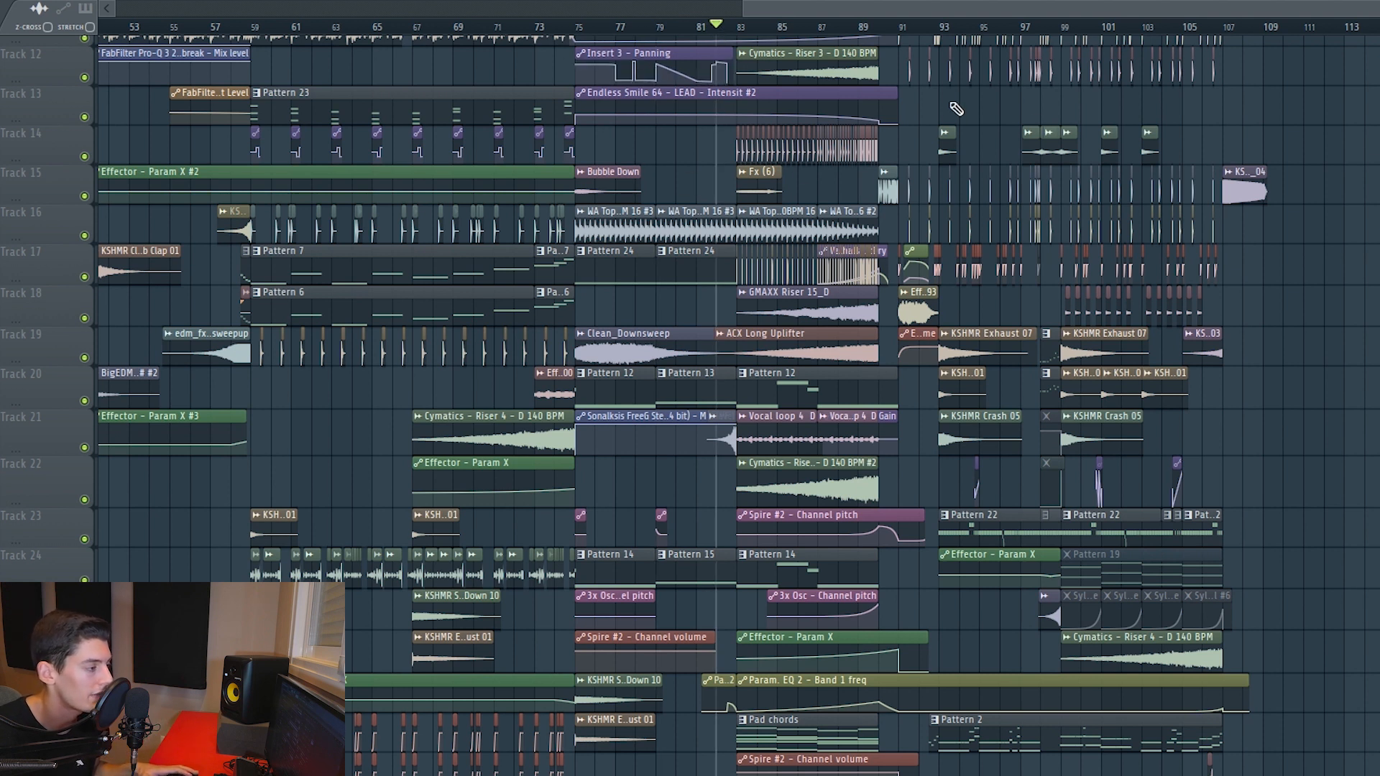
{"action": "key", "text": "space"}
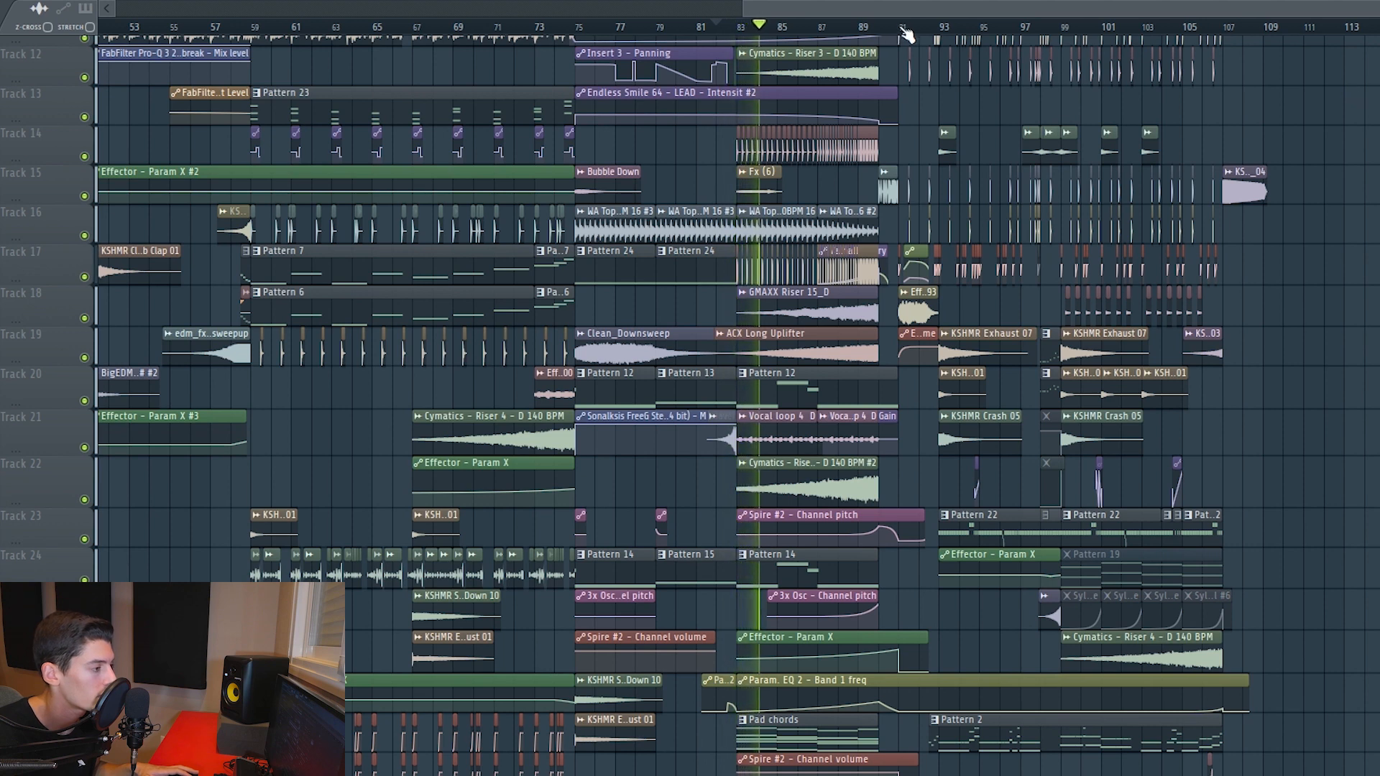
Step: Mute track 7 holding Take You Walkthrough_Master and unmute the chopped vocal clips on the Vocal track from bar 9 to about bar 20
{"action": "scroll", "coordinate": [916, 33], "scroll_direction": "down", "scroll_amount": 3}
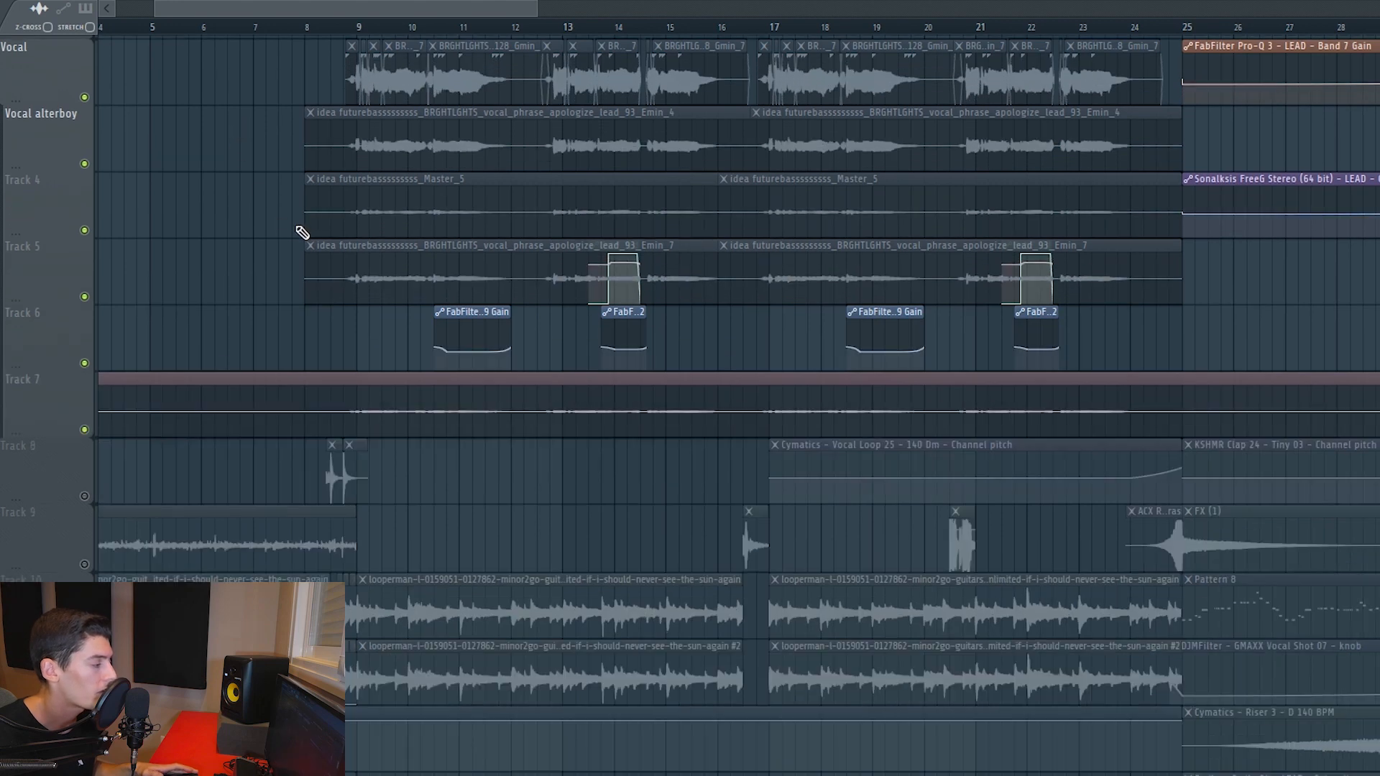
{"action": "scroll", "coordinate": [302, 215], "scroll_direction": "up", "scroll_amount": 1}
{"action": "scroll", "coordinate": [397, 33], "scroll_direction": "down", "scroll_amount": 3}
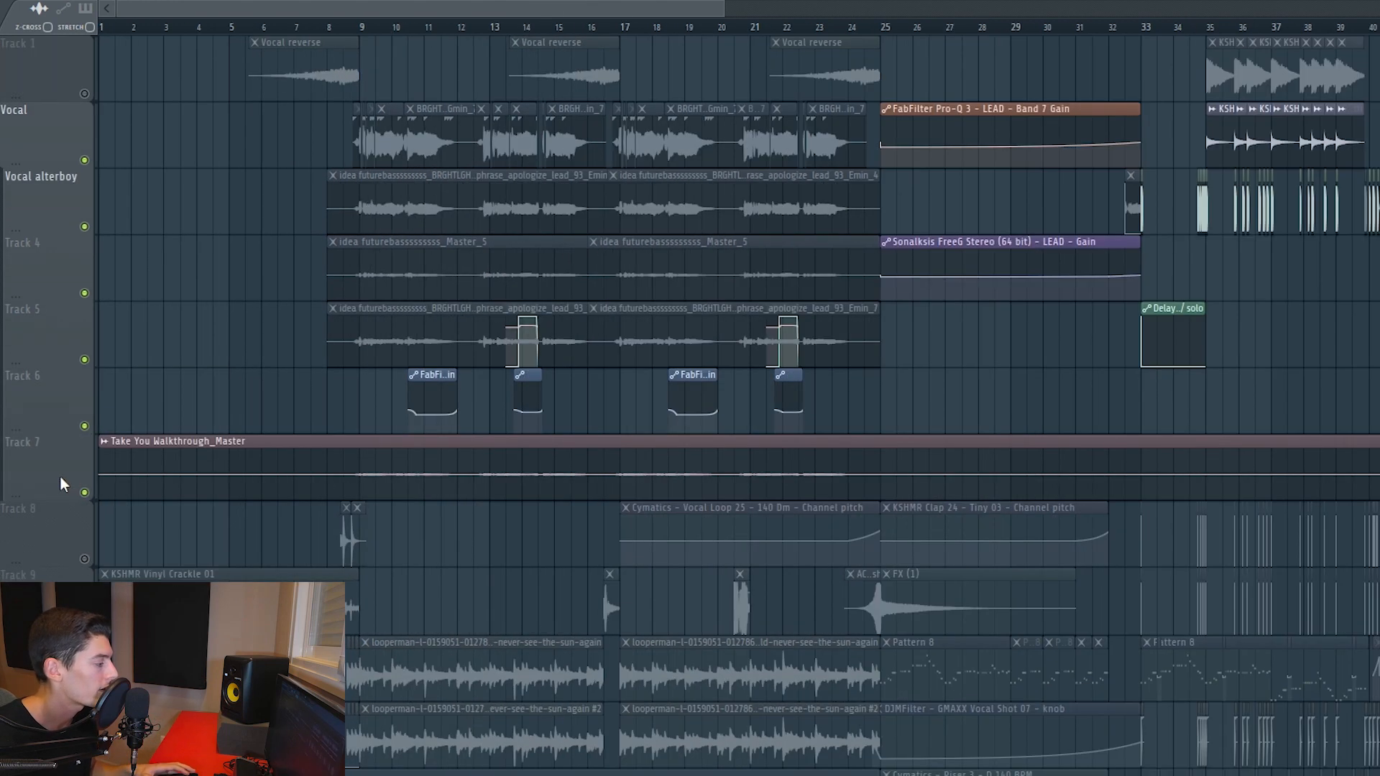
{"action": "left_click", "coordinate": [84, 493]}
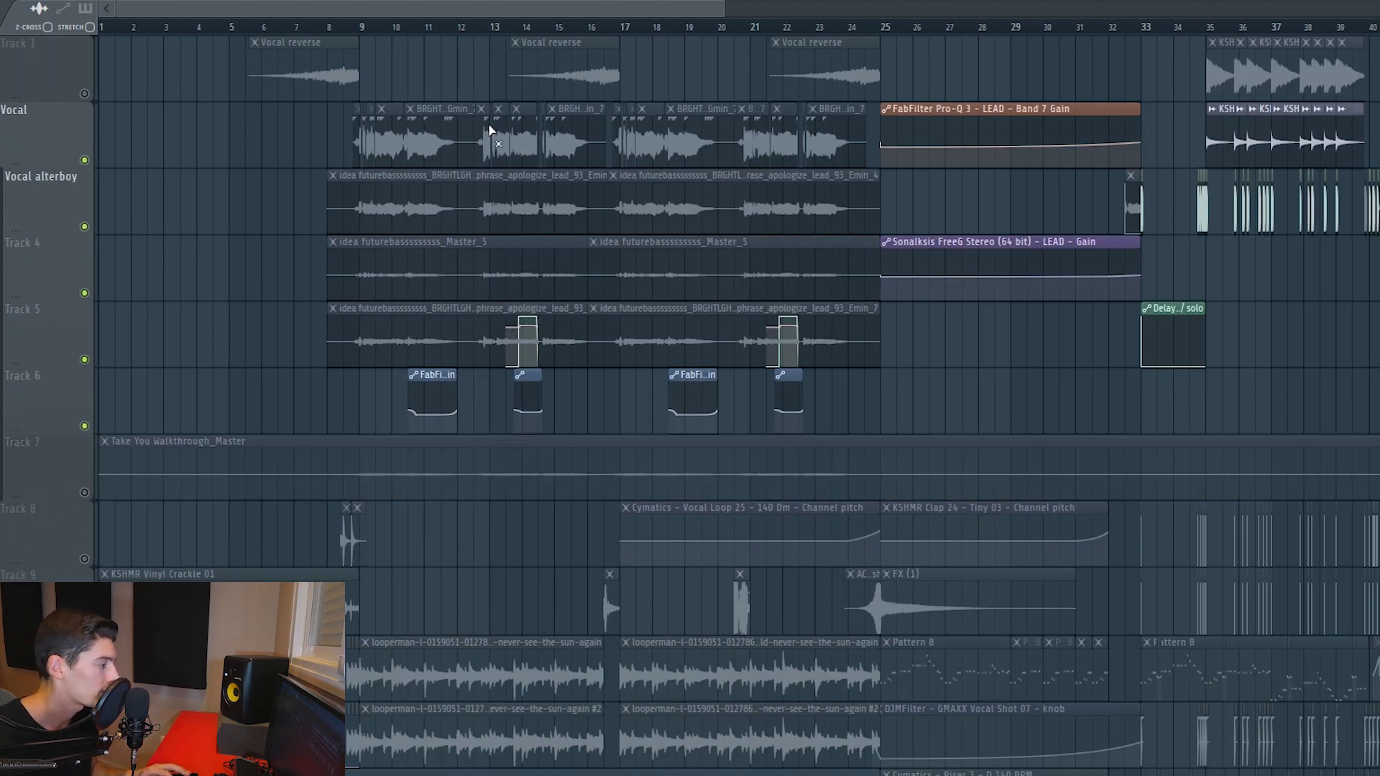
{"action": "left_click_drag", "start_coordinate": [348, 144], "coordinate": [708, 142]}
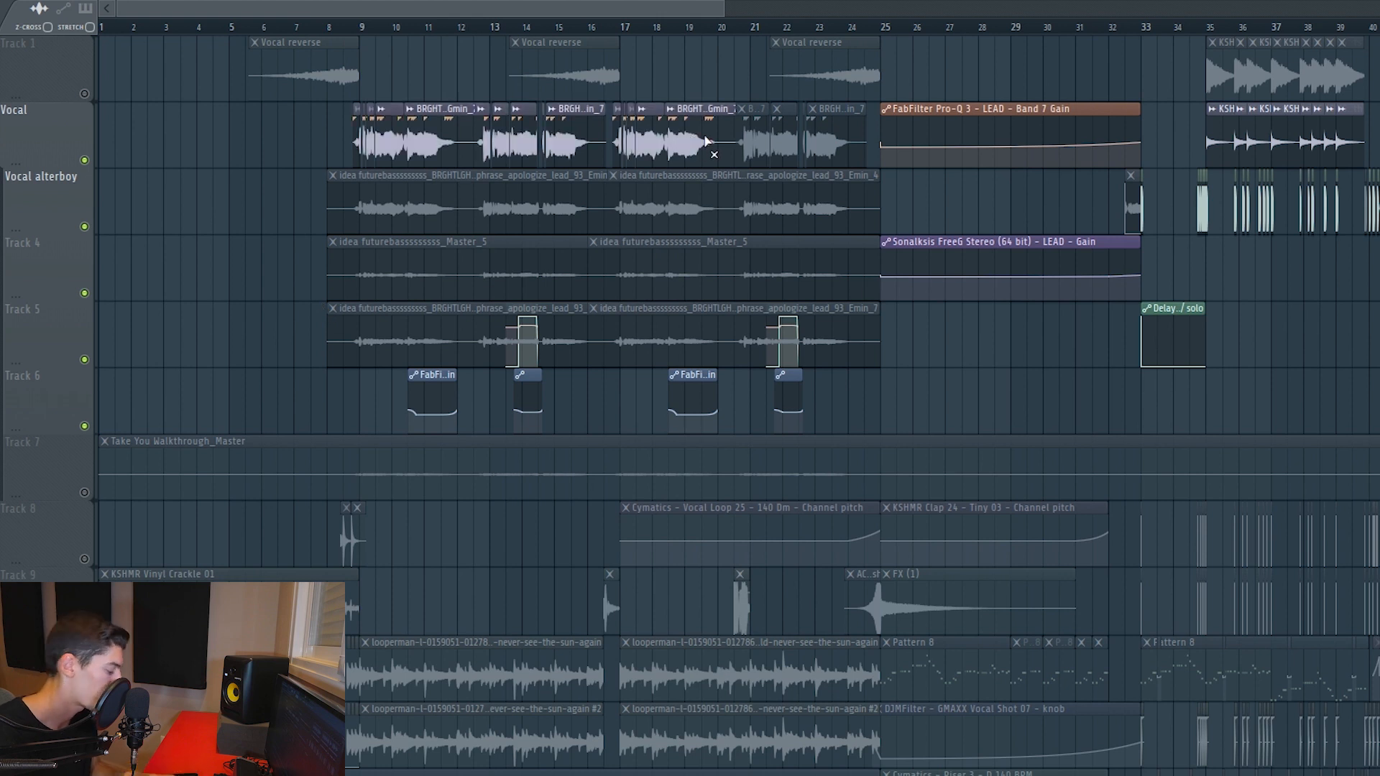
Step: Check the vocal loop sample's channel settings and play its chopped clips from just before bar 9
{"action": "double_click", "coordinate": [392, 140]}
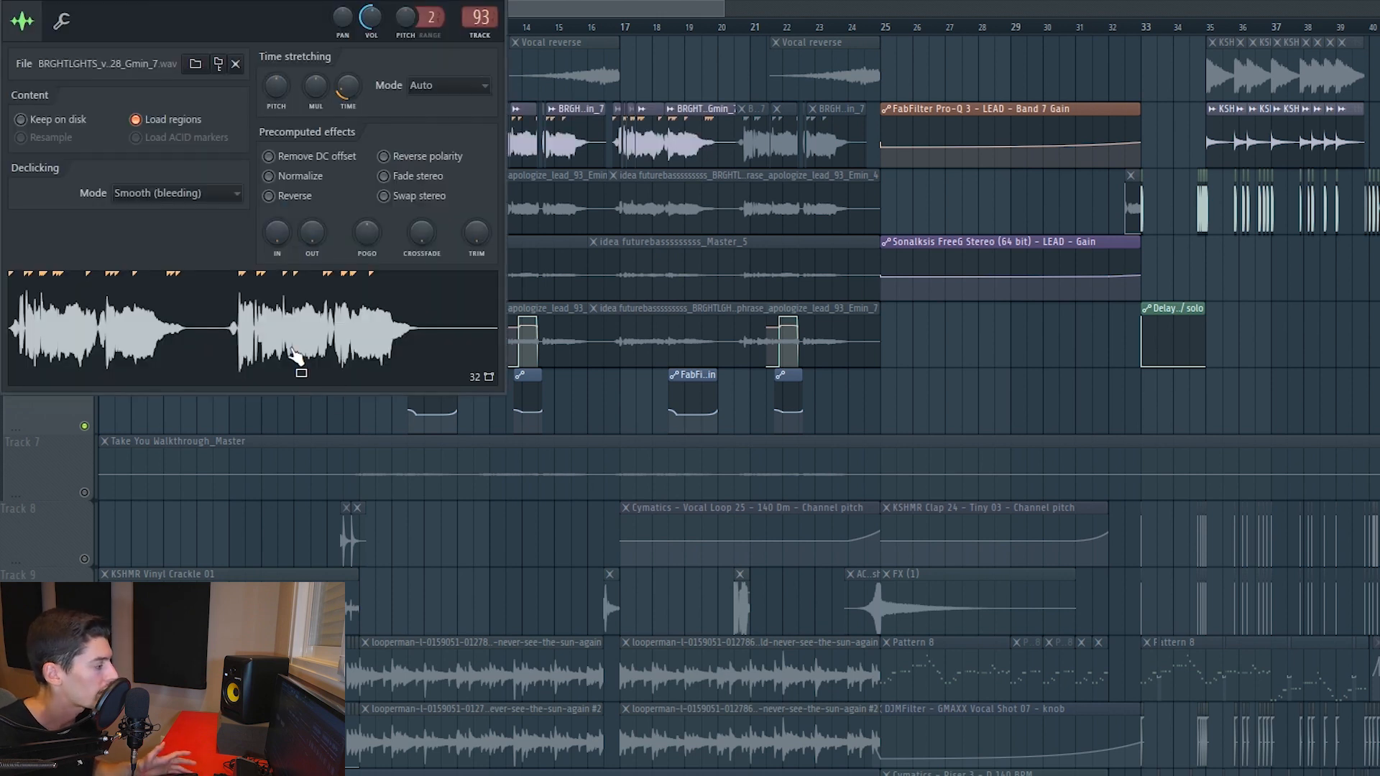
{"action": "left_click", "coordinate": [509, 4]}
{"action": "scroll", "coordinate": [696, 119], "scroll_direction": "up", "scroll_amount": 5}
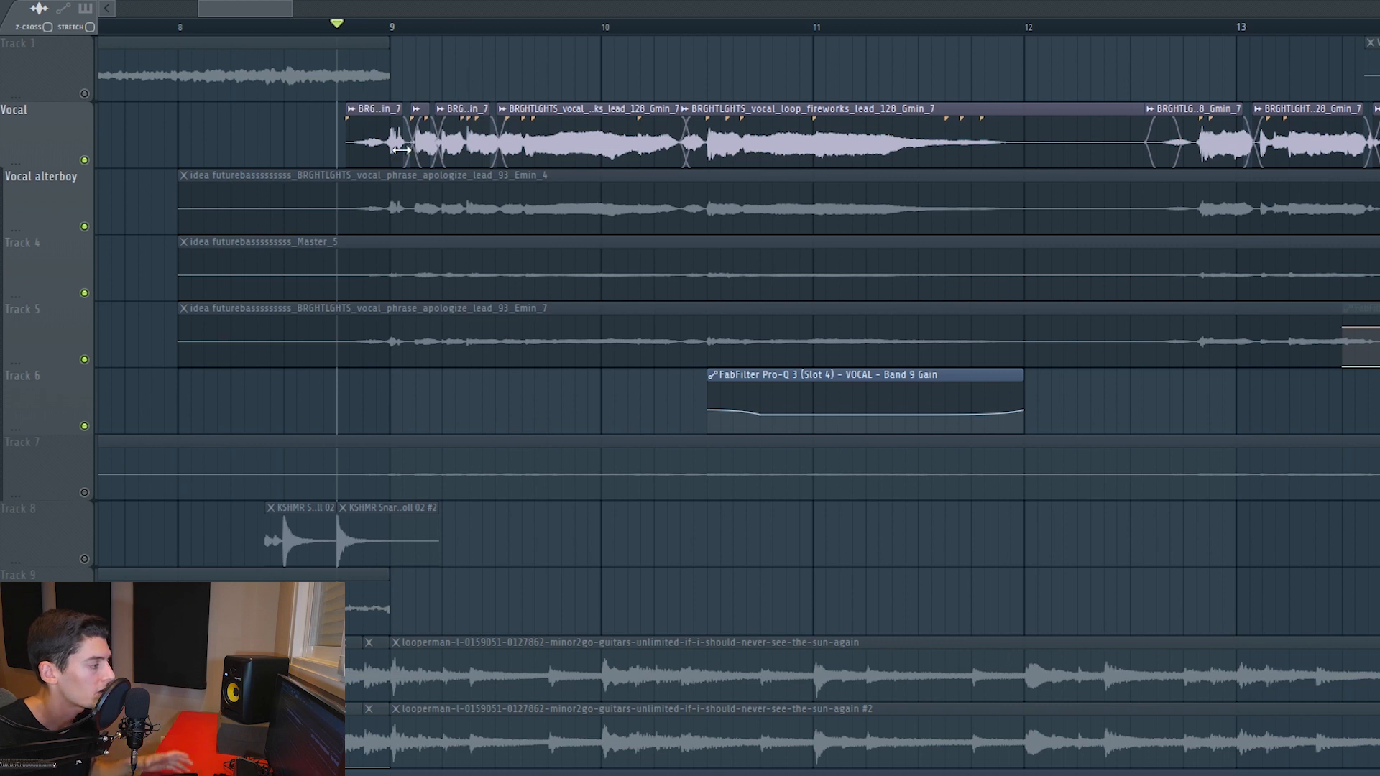
{"action": "scroll", "coordinate": [392, 39], "scroll_direction": "up", "scroll_amount": 2}
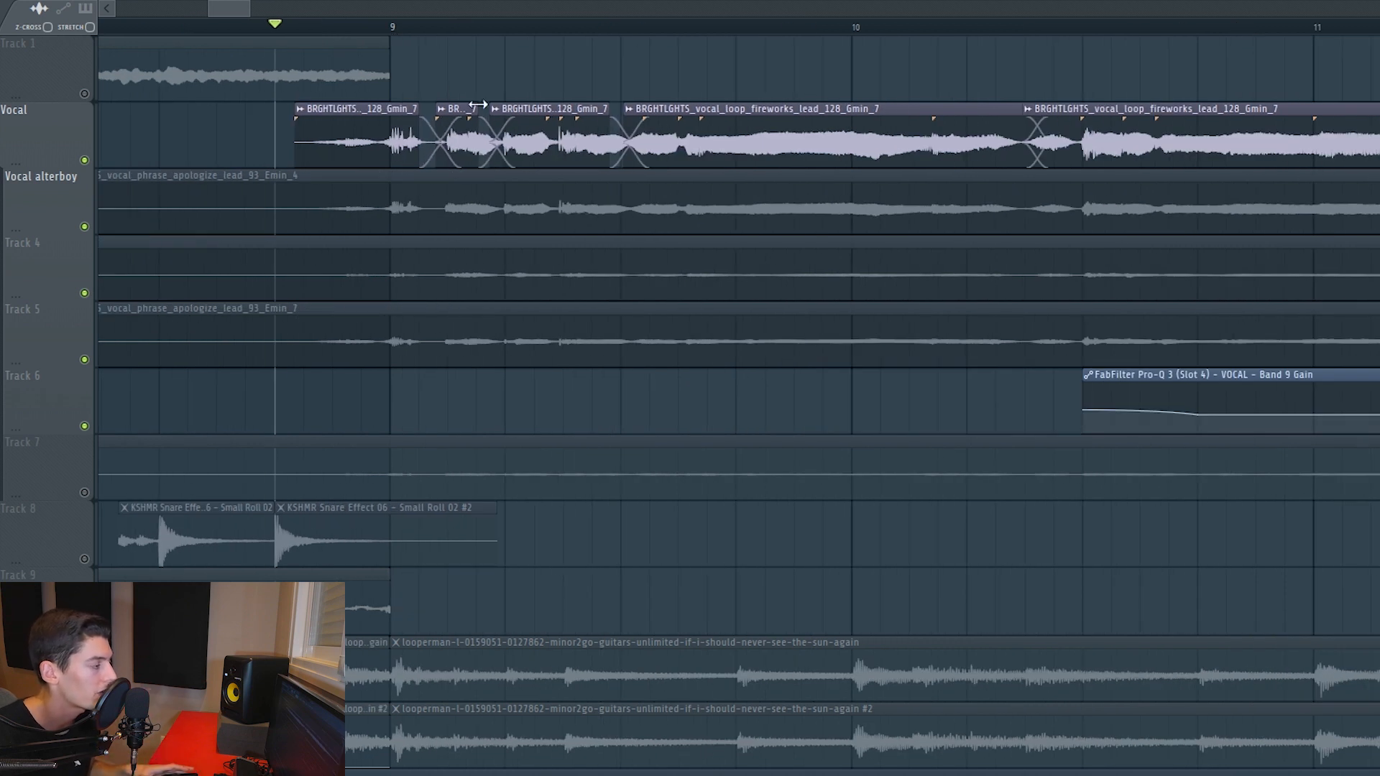
{"action": "key", "text": "space"}
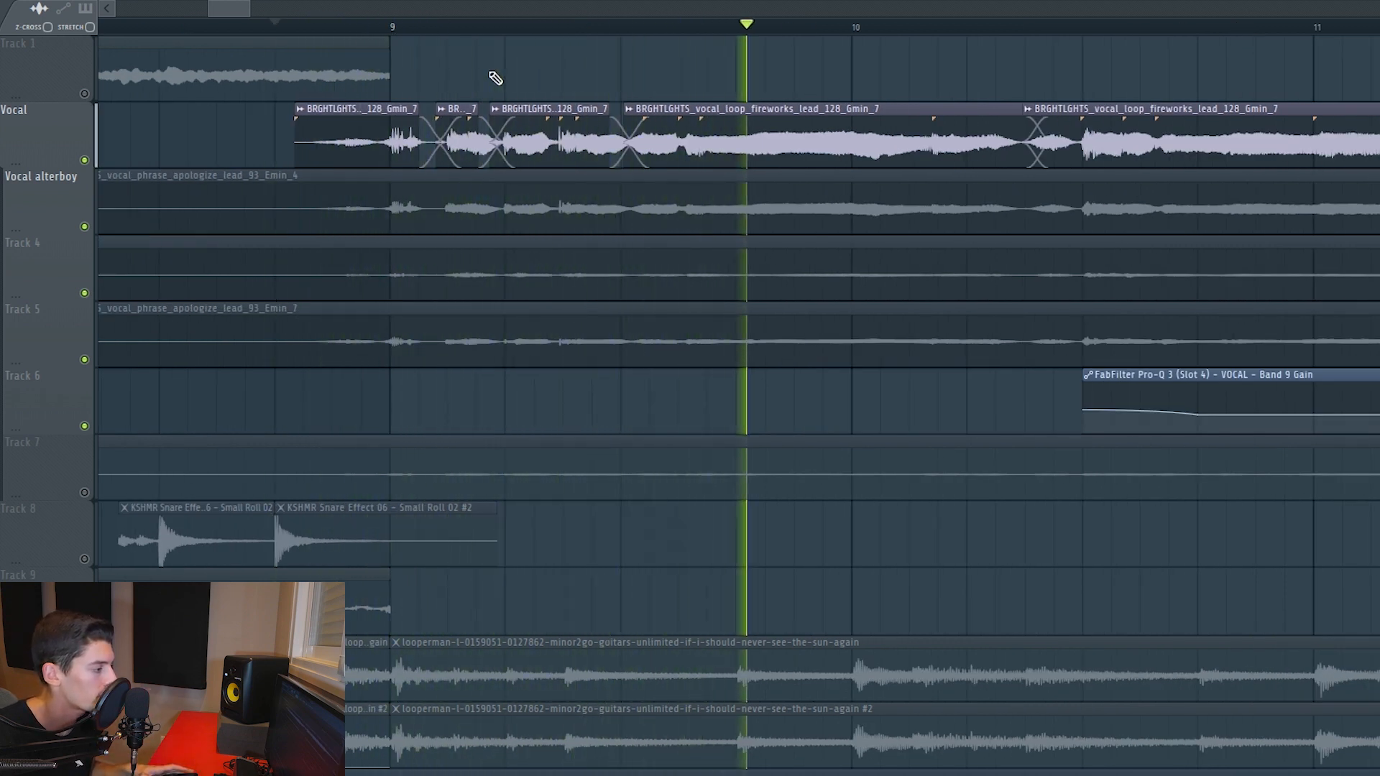
{"action": "key", "text": "space"}
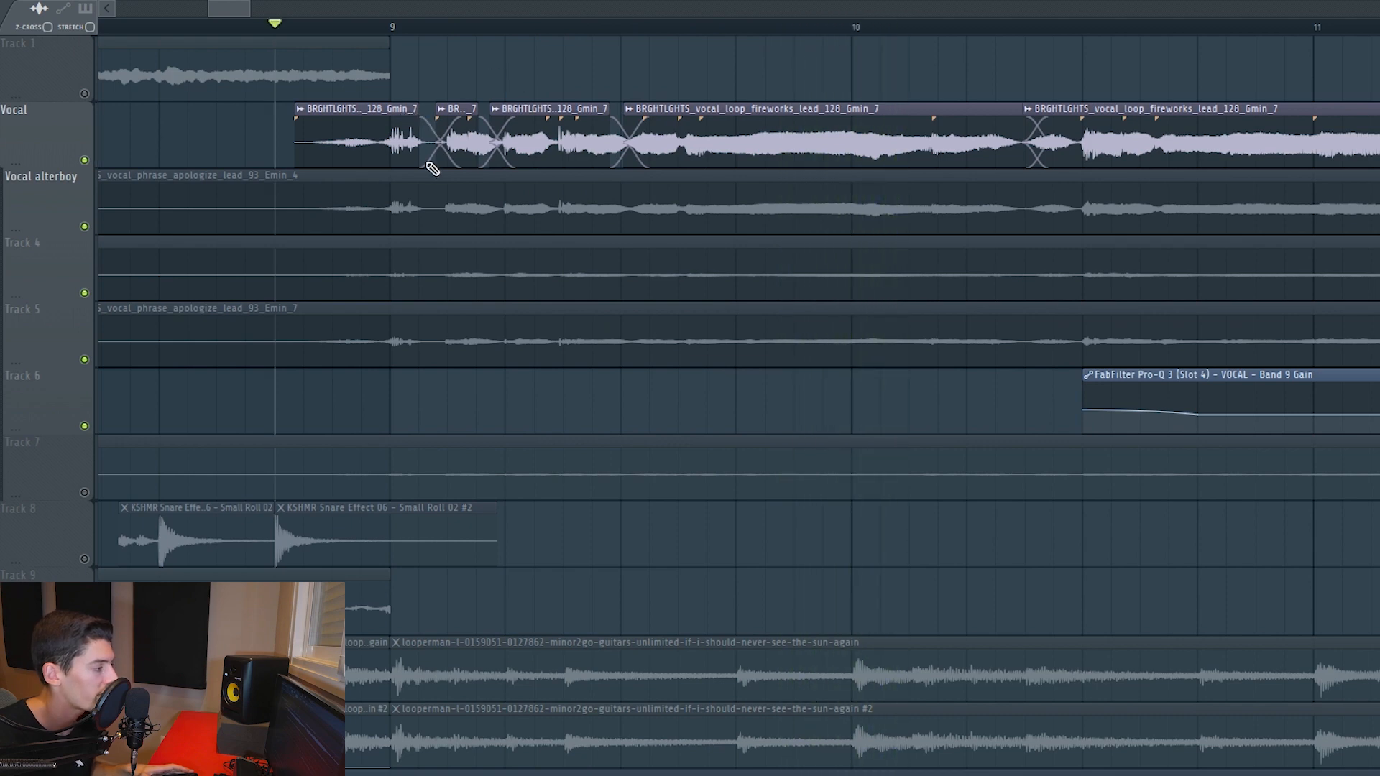
Step: Try the Crossfade (bleeding) and Generic (bleeding) declicking modes on the vocal sample and return to Smooth (bleeding)
{"action": "double_click", "coordinate": [396, 129]}
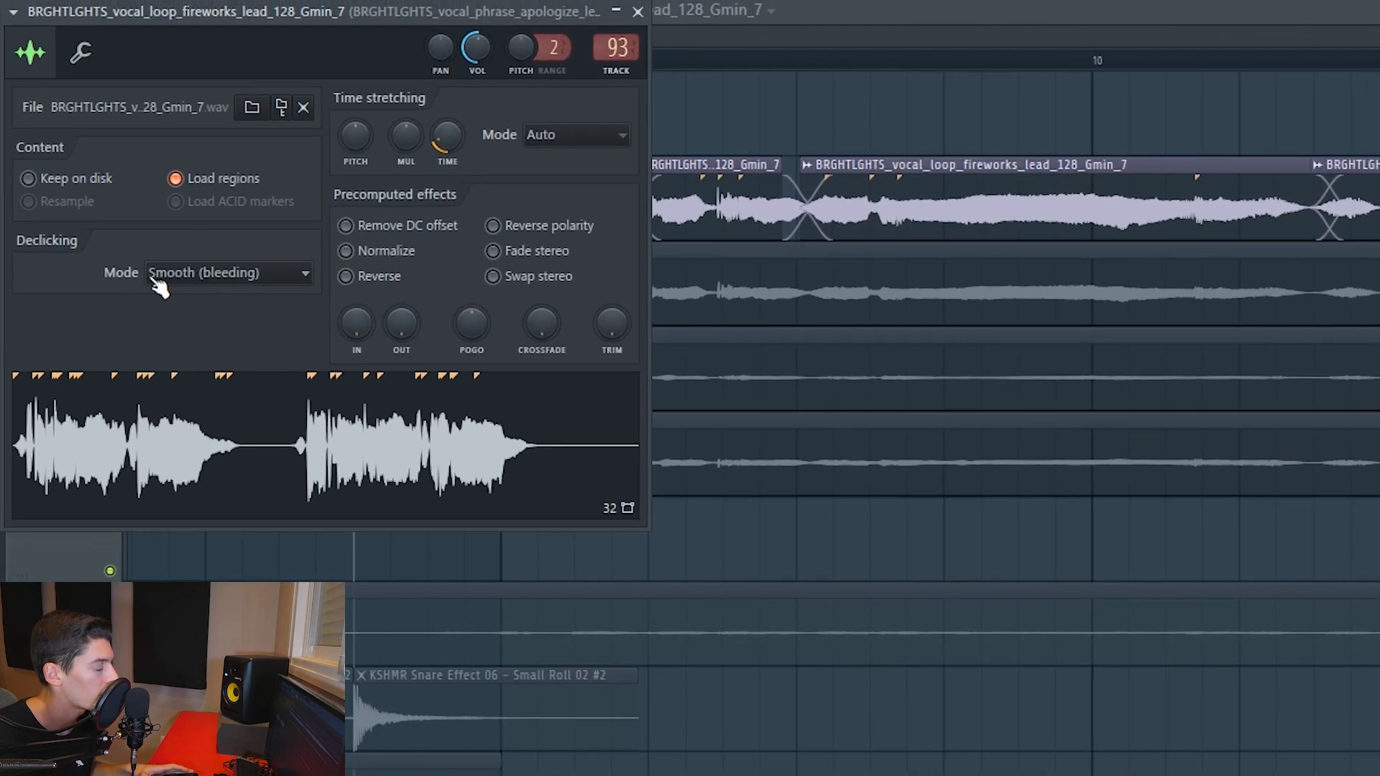
{"action": "left_click", "coordinate": [201, 277]}
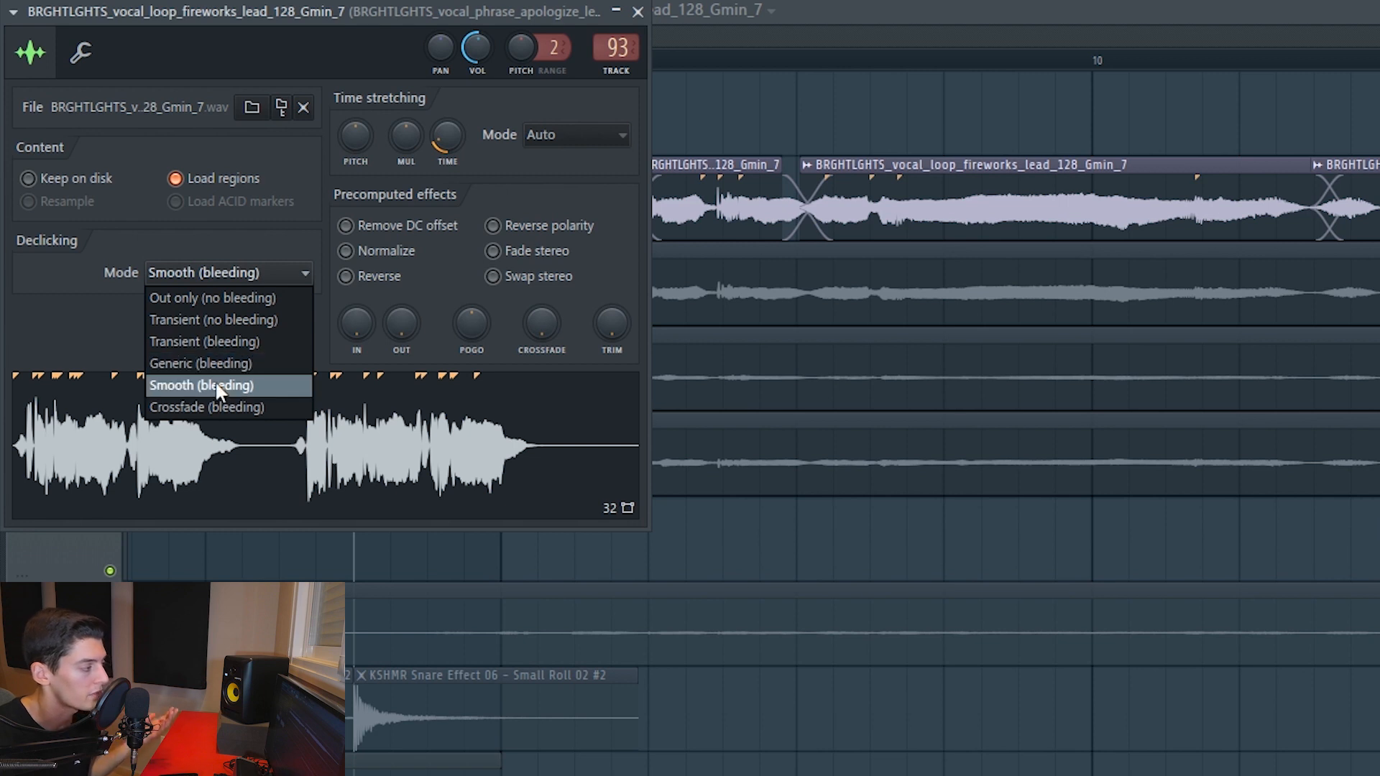
{"action": "left_click", "coordinate": [222, 407]}
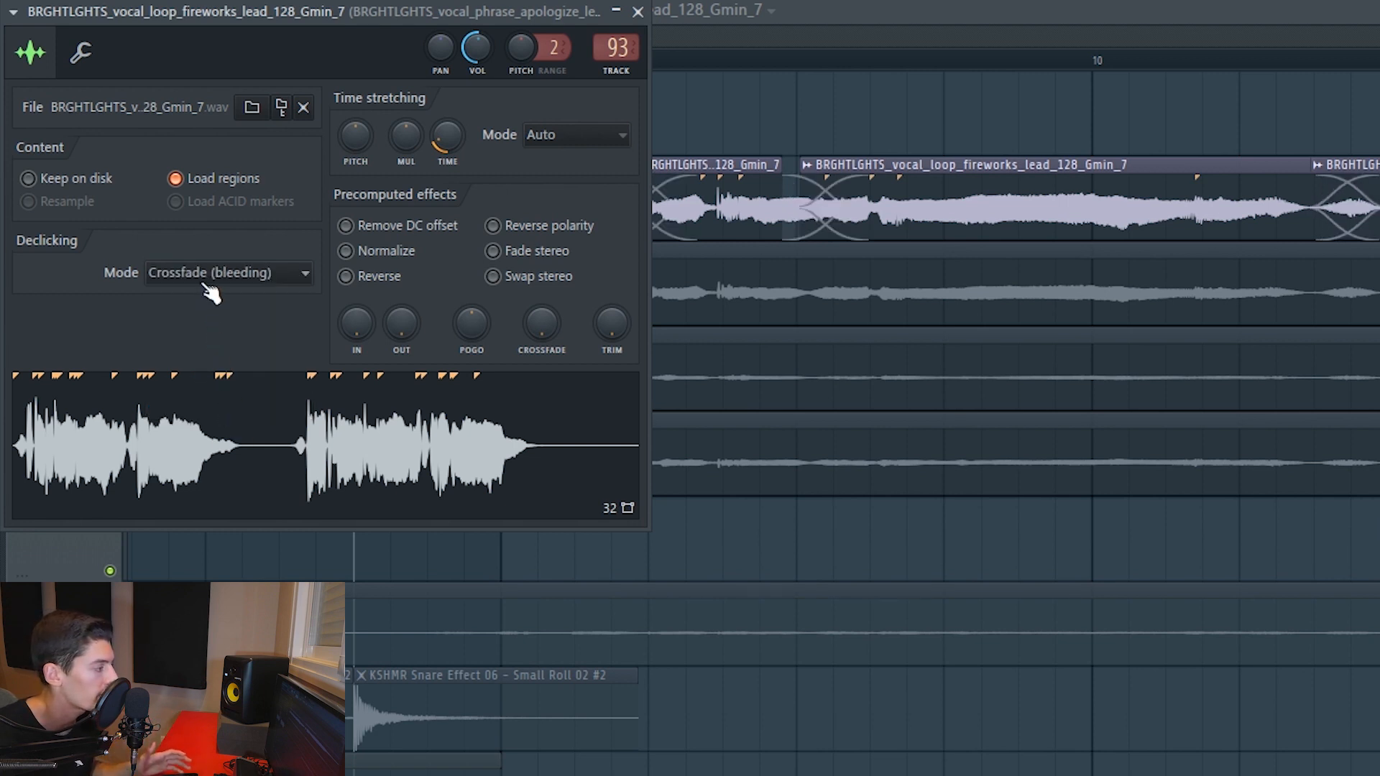
{"action": "left_click", "coordinate": [208, 287]}
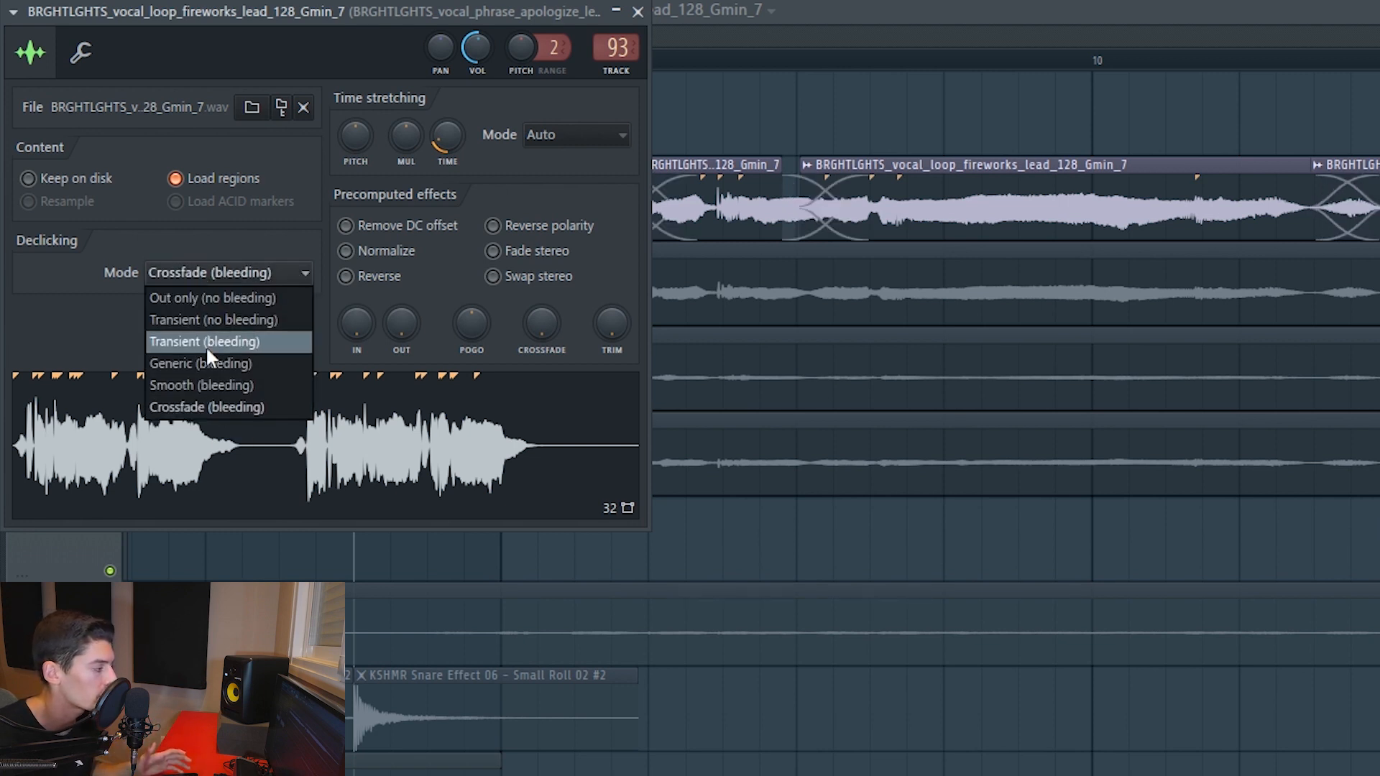
{"action": "left_click", "coordinate": [209, 364]}
{"action": "left_click", "coordinate": [316, 275]}
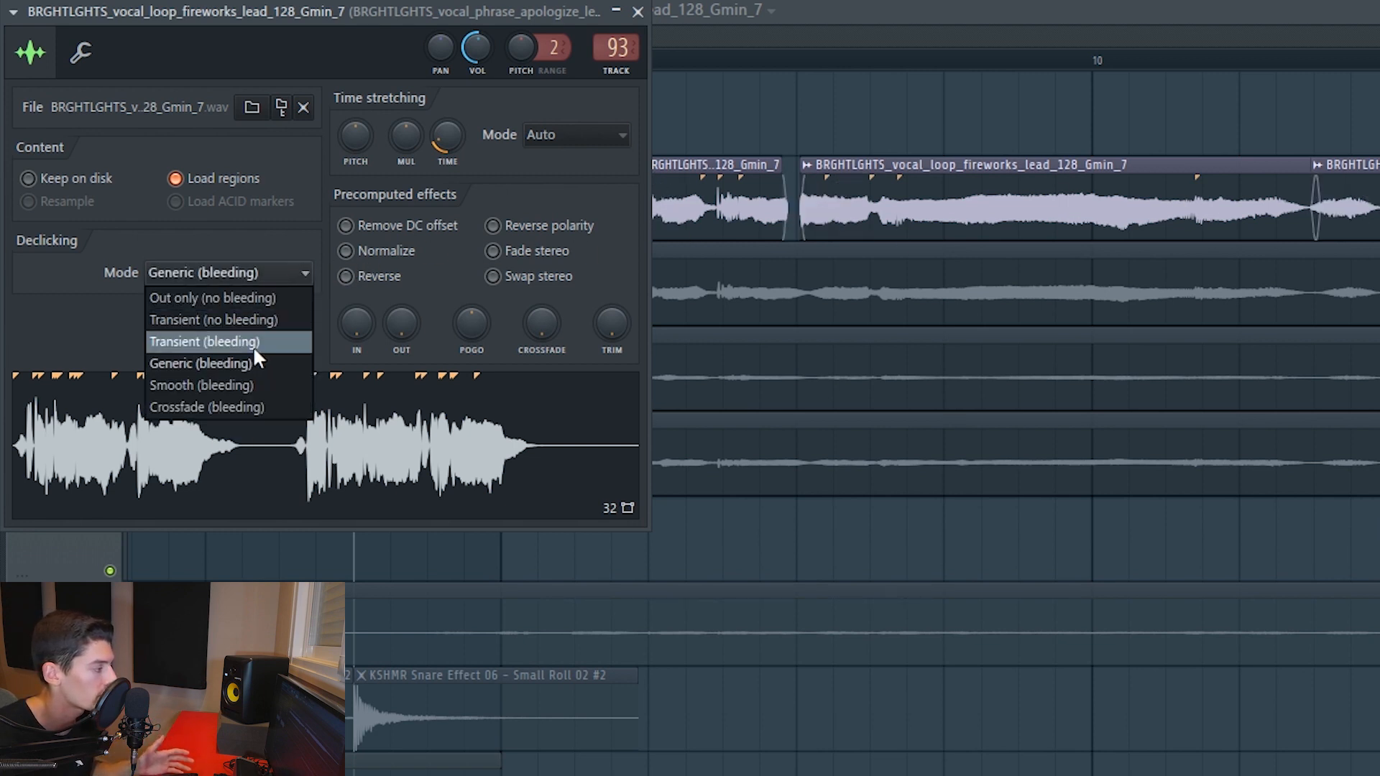
{"action": "left_click", "coordinate": [238, 379]}
{"action": "left_click", "coordinate": [638, 13]}
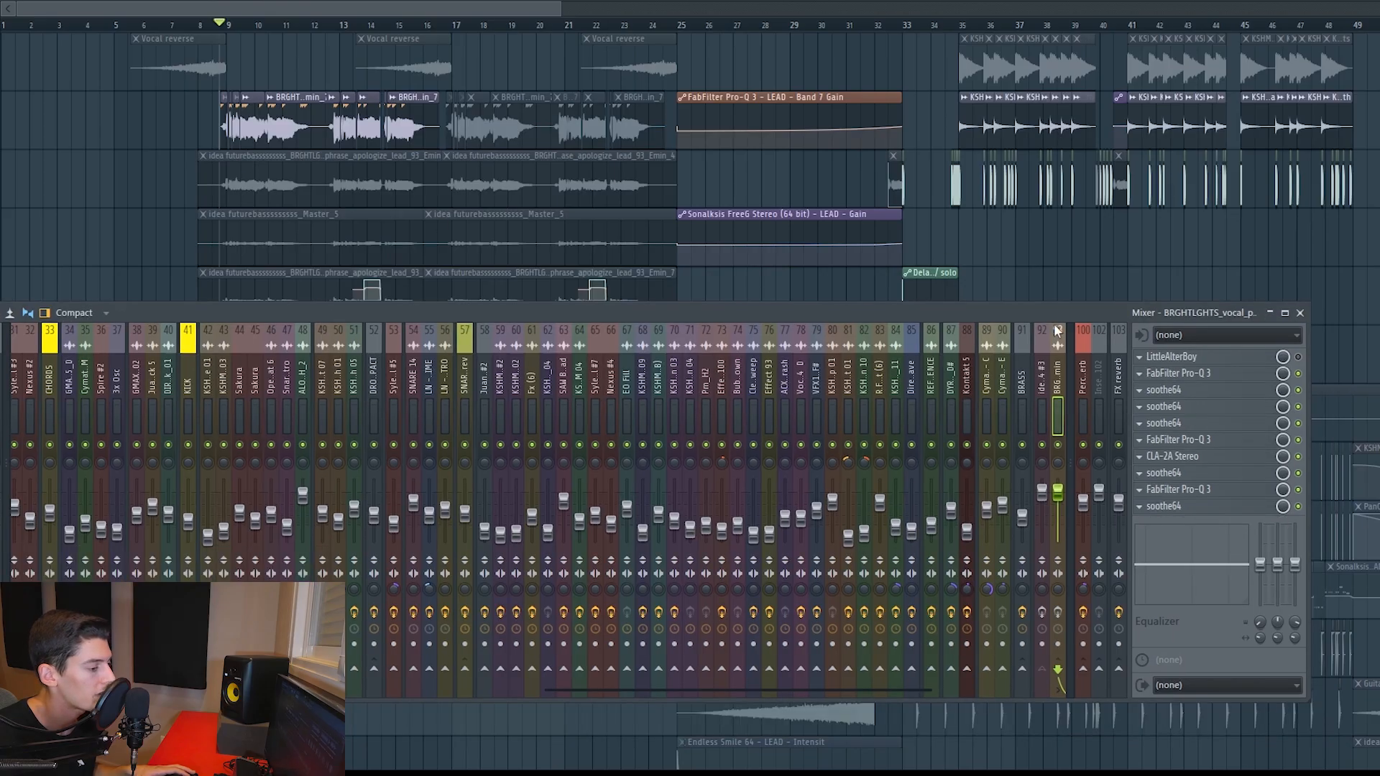
Step: Open LittleAlterBoy on the vocal's mixer insert 93 and play the vocal through it
{"action": "left_click_drag", "start_coordinate": [1057, 329], "coordinate": [1004, 309]}
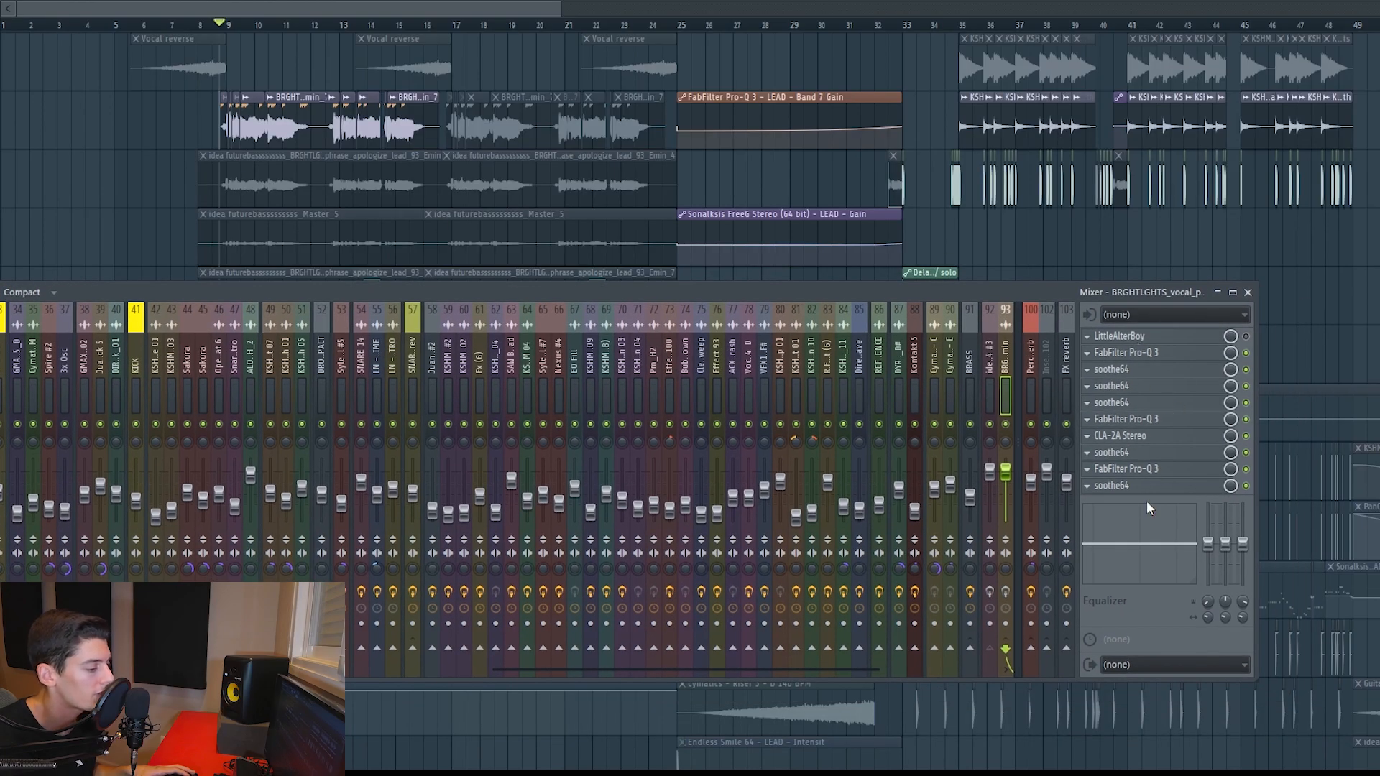
{"action": "left_click", "coordinate": [1135, 344]}
{"action": "left_click_drag", "start_coordinate": [419, 46], "coordinate": [883, 37]}
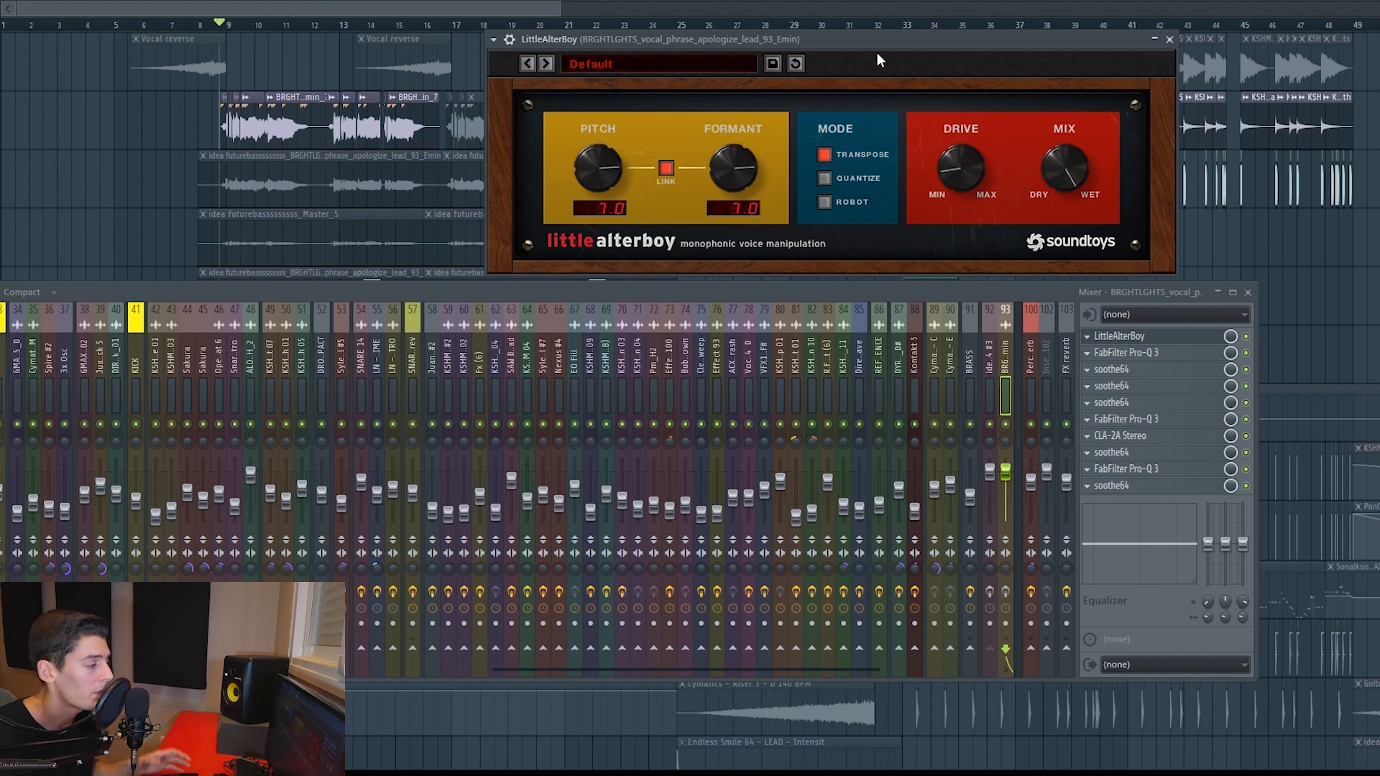
{"action": "scroll", "coordinate": [973, 329], "scroll_direction": "right", "scroll_amount": 4}
{"action": "key", "text": "space"}
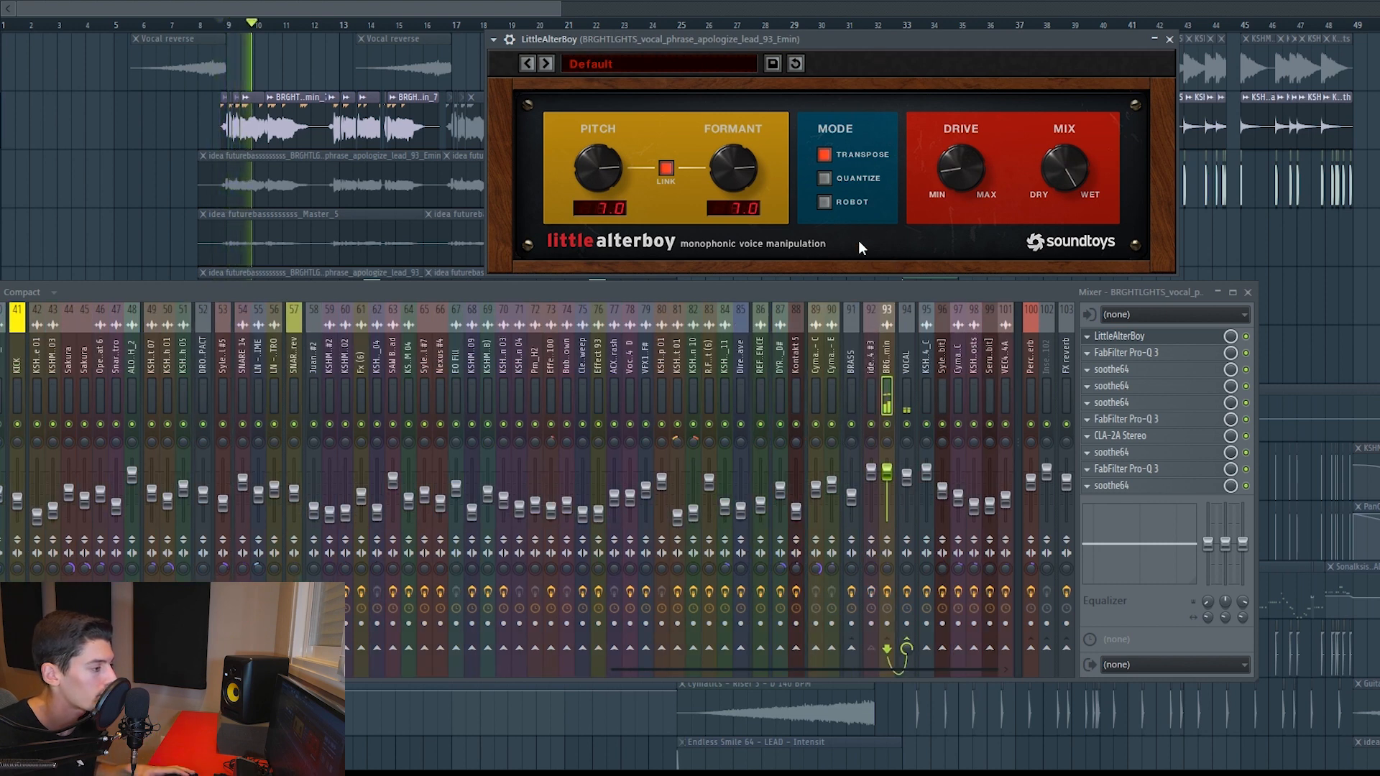
Step: Try LittleAlterBoy's formant at 0.0, relink it to the pitch, and close the plugin
{"action": "left_click", "coordinate": [727, 171], "text": "alt"}
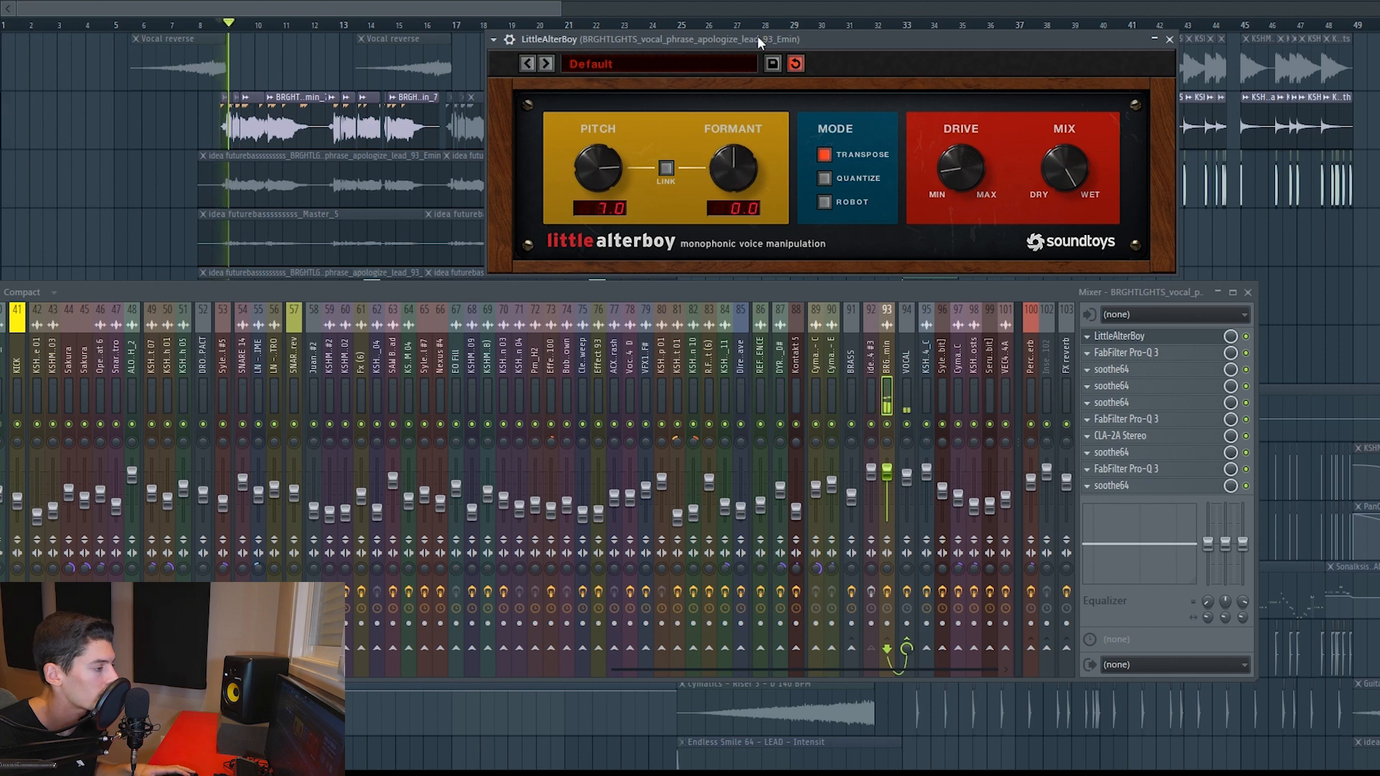
{"action": "left_click", "coordinate": [666, 168]}
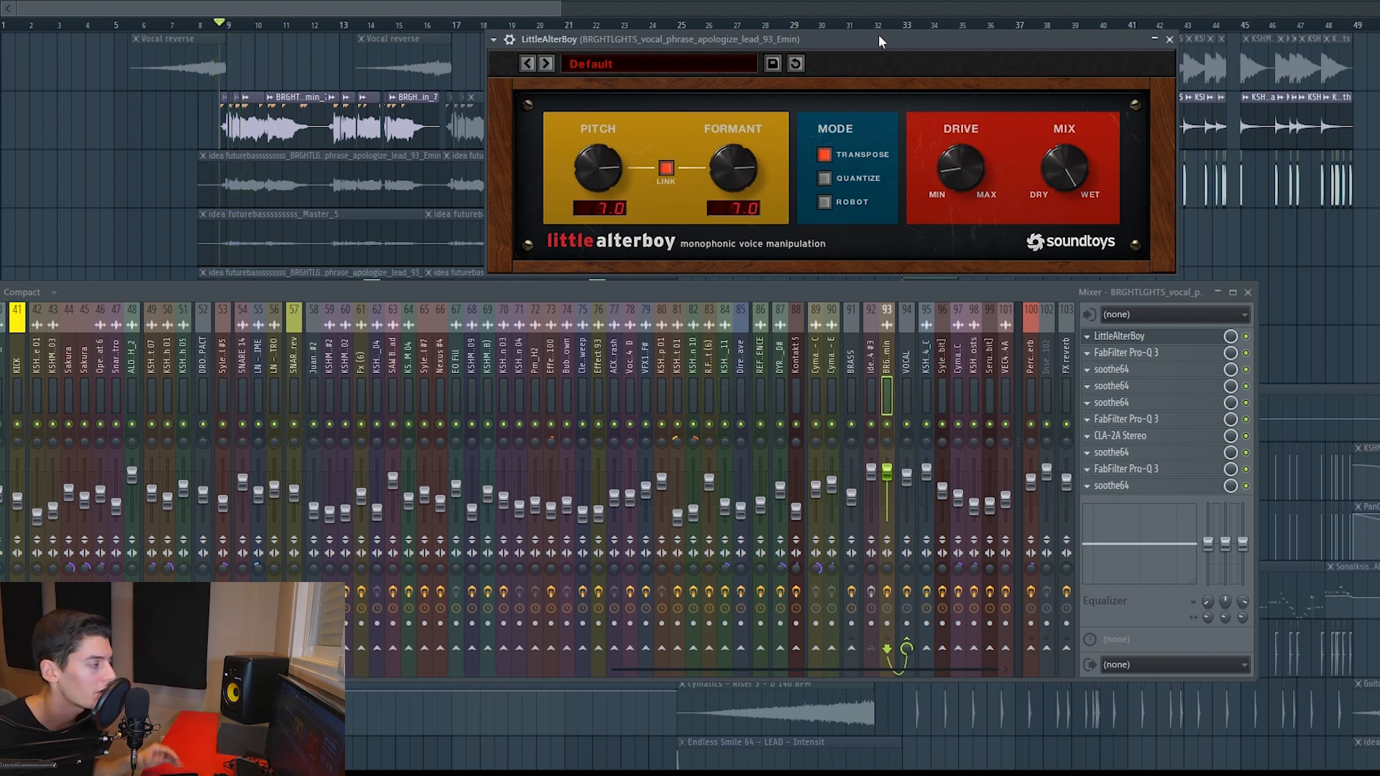
{"action": "left_click", "coordinate": [1170, 40]}
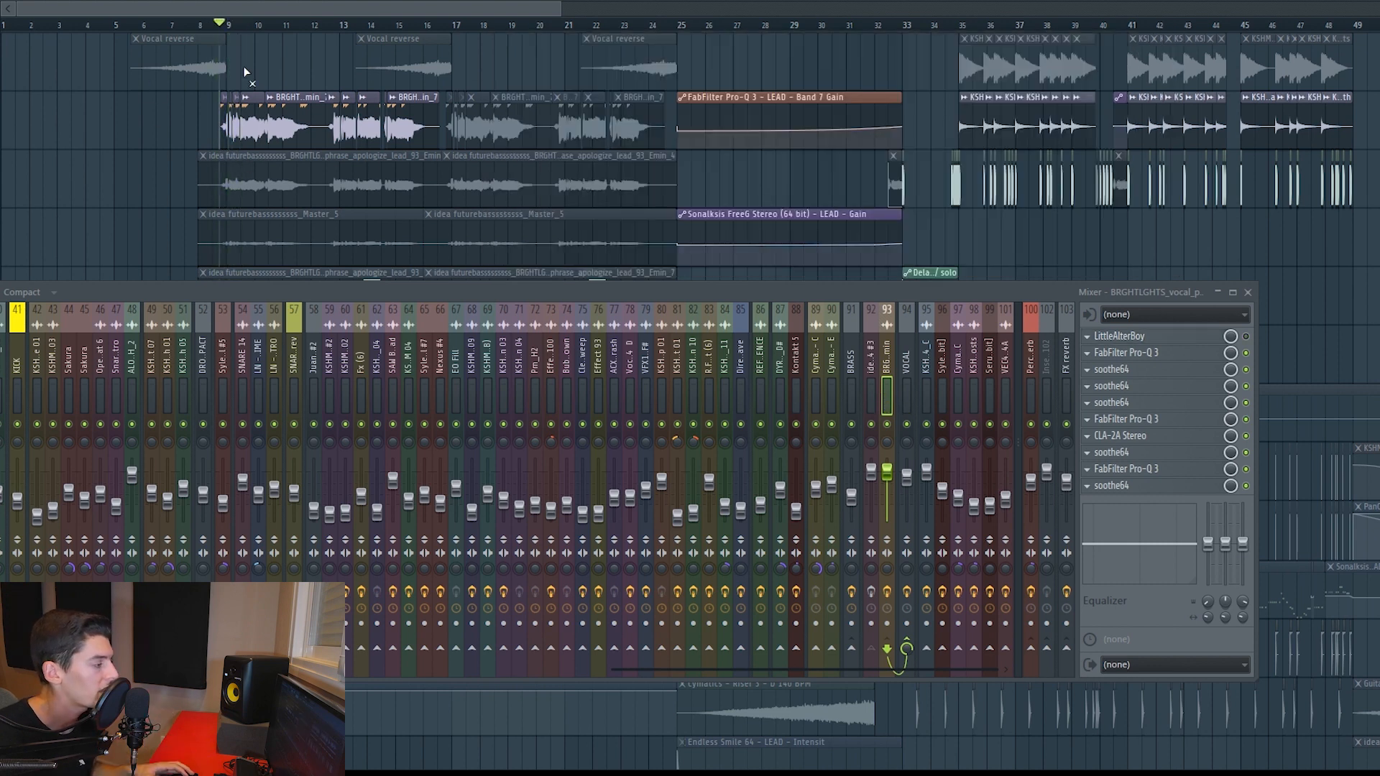
Step: Mute the chopped vocal clips between bars 9 and 16 and play the unmuted first clip on the Vocal alterboy track
{"action": "left_click_drag", "start_coordinate": [185, 130], "coordinate": [424, 119]}
{"action": "left_click", "coordinate": [290, 182]}
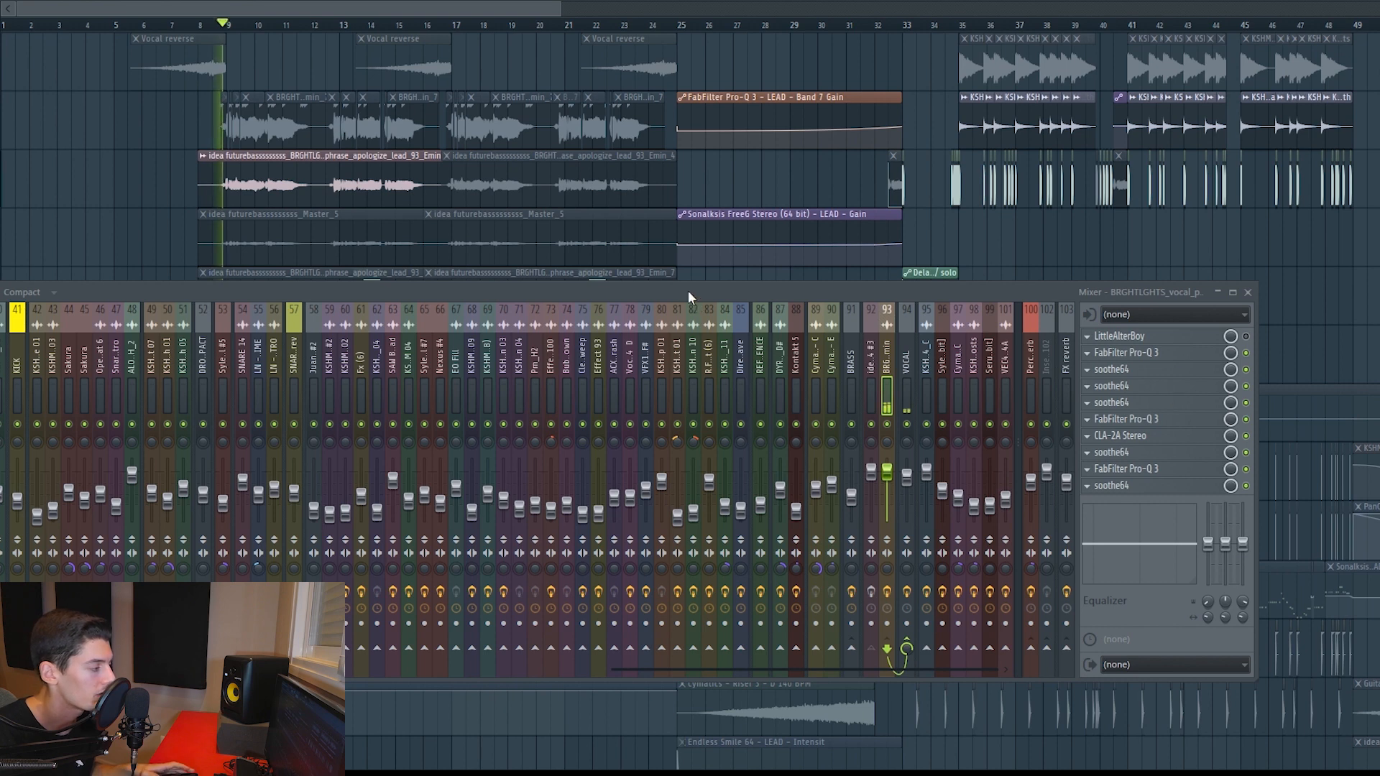
{"action": "left_click_drag", "start_coordinate": [688, 291], "coordinate": [699, 320]}
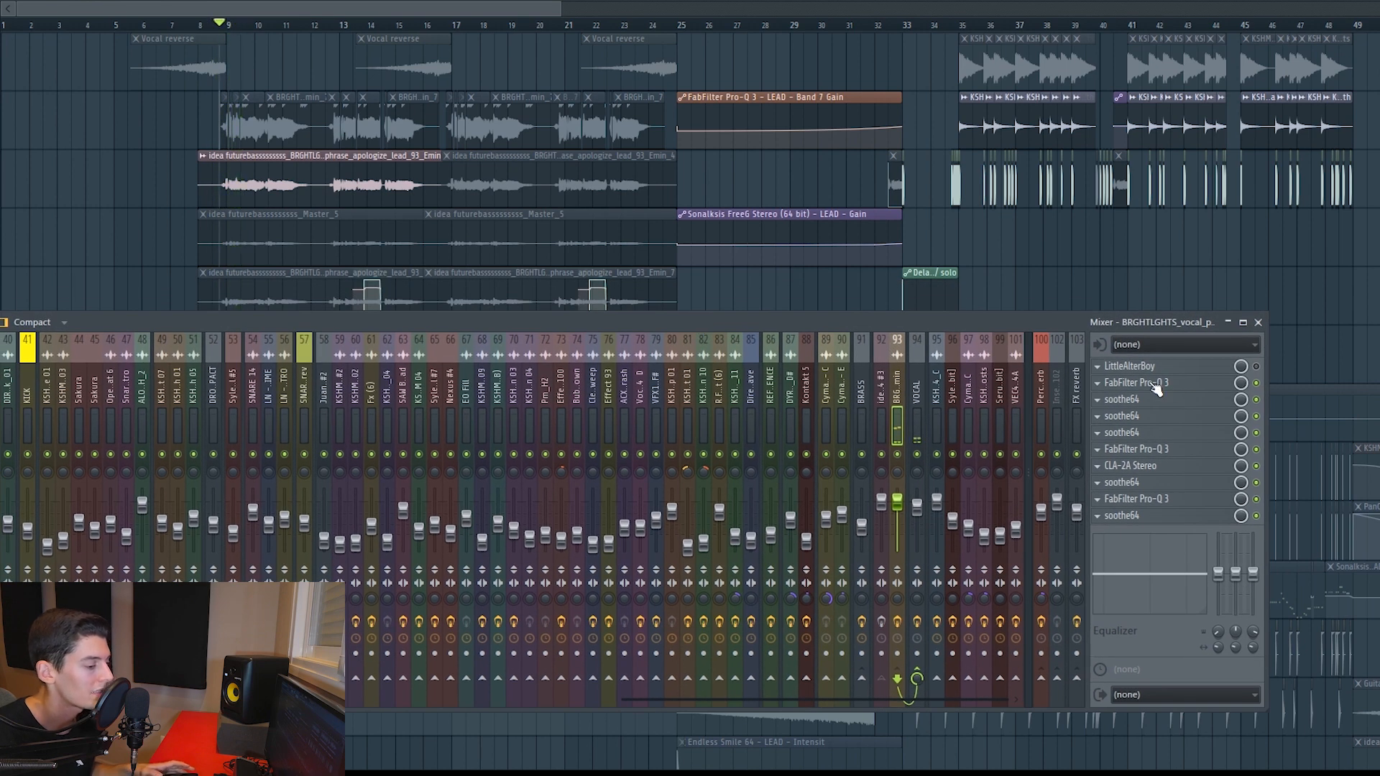
Step: Examine the first FabFilter Pro-Q 3 and the three soothe64 instances following it on the vocal's mixer insert 93
{"action": "left_click", "coordinate": [1131, 387]}
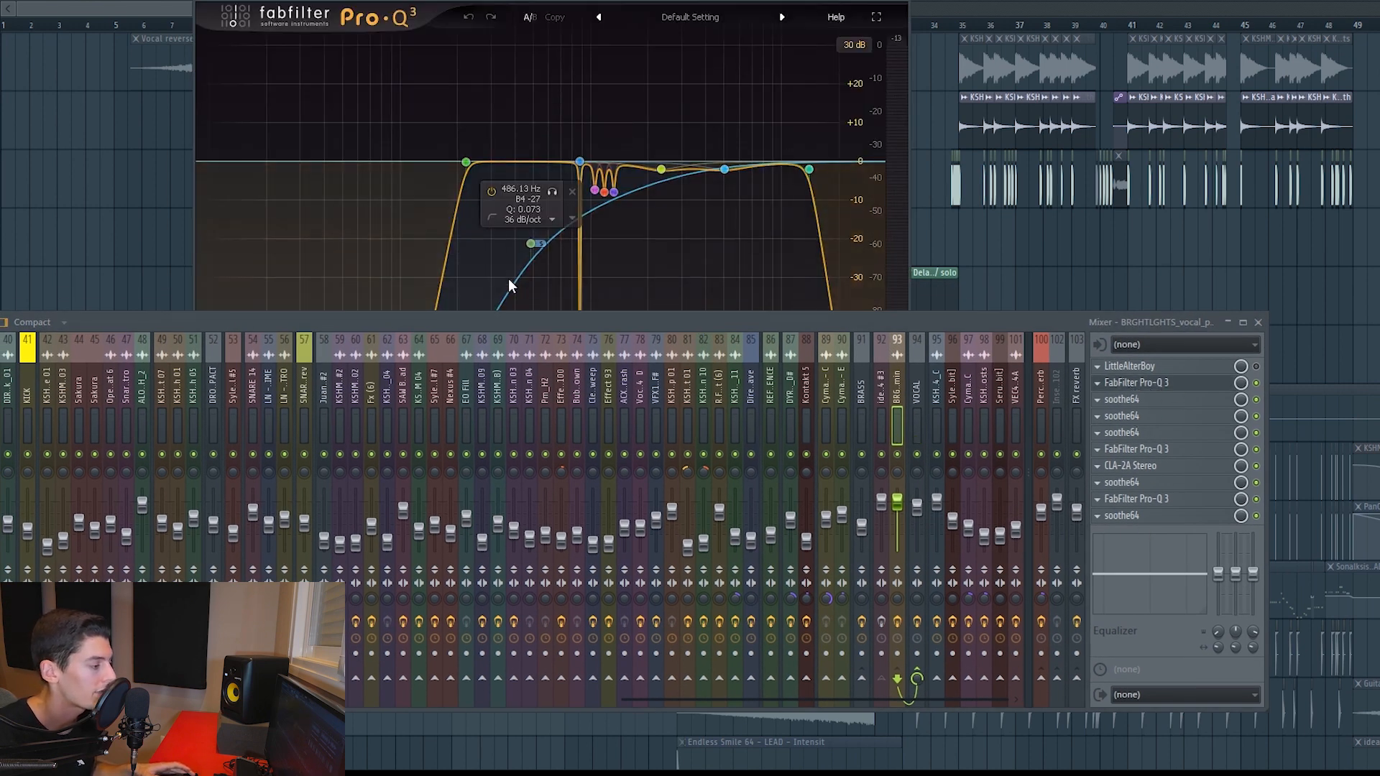
{"action": "left_click_drag", "start_coordinate": [545, 320], "coordinate": [583, 417]}
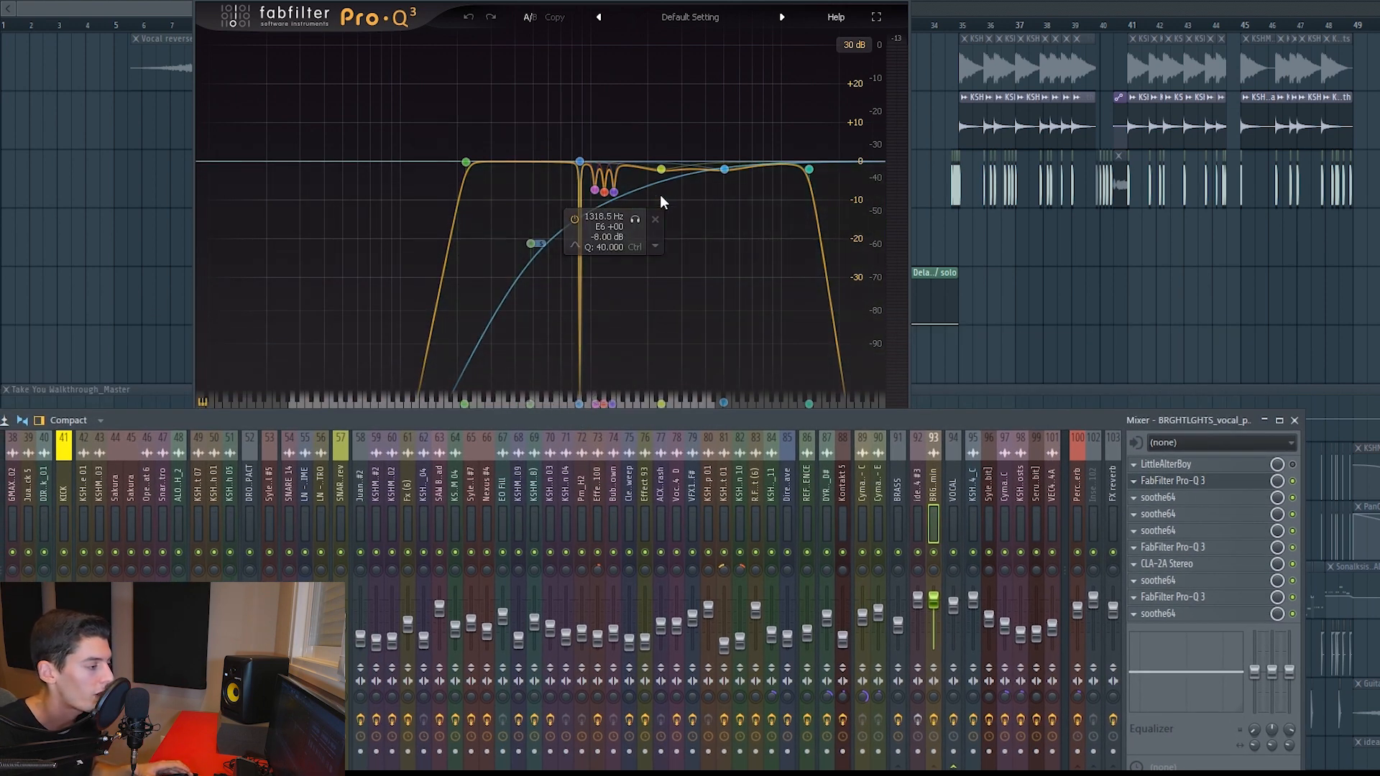
{"action": "left_click", "coordinate": [1158, 497]}
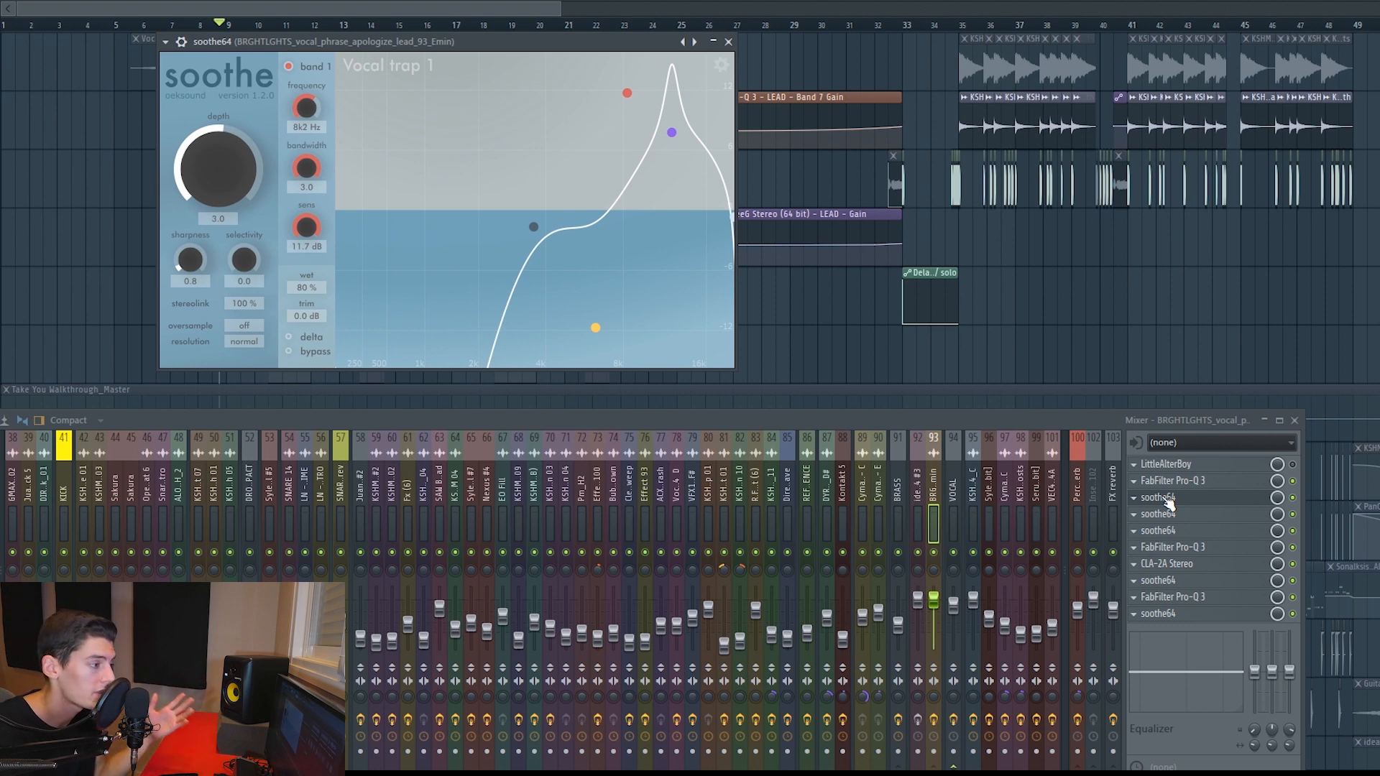
{"action": "left_click", "coordinate": [1169, 499]}
{"action": "left_click", "coordinate": [1170, 515]}
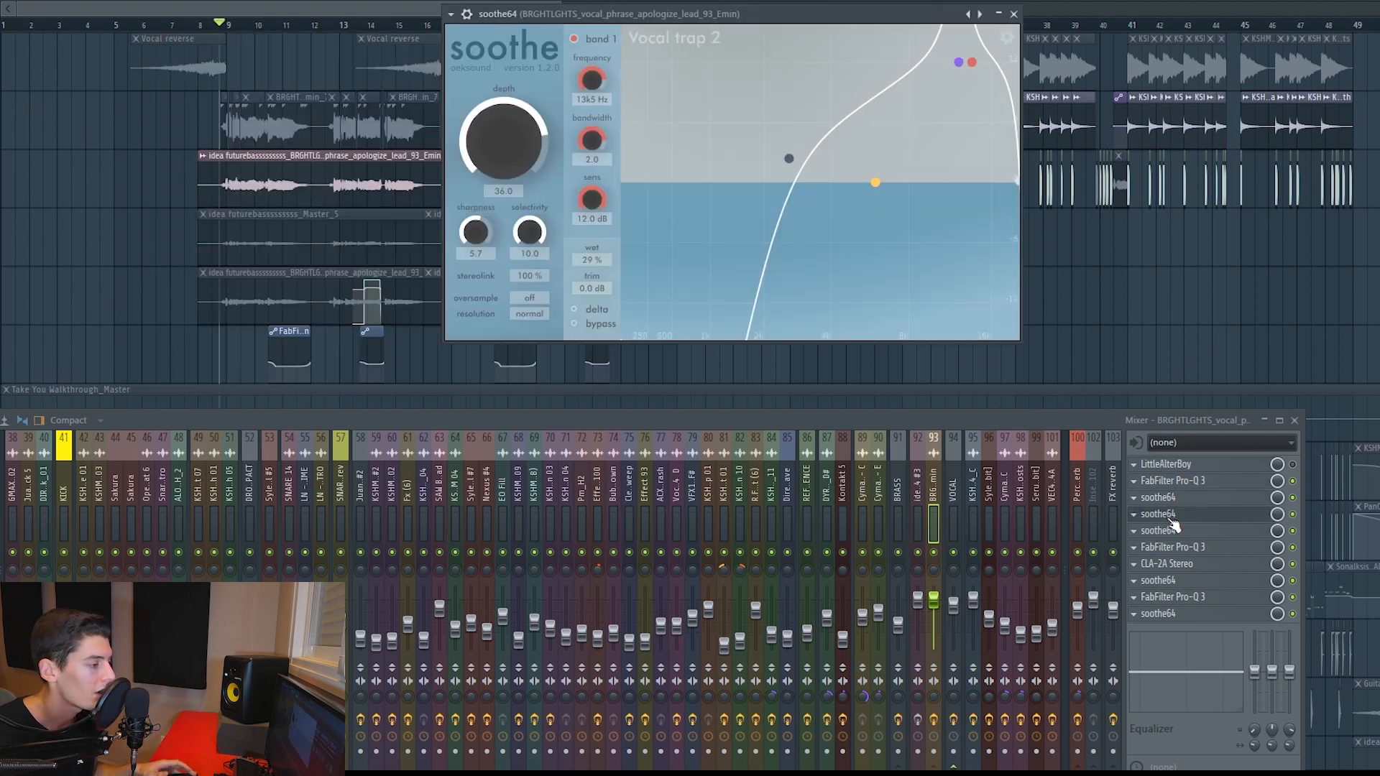
{"action": "left_click", "coordinate": [1170, 515]}
{"action": "left_click", "coordinate": [1170, 531]}
{"action": "left_click", "coordinate": [1170, 532]}
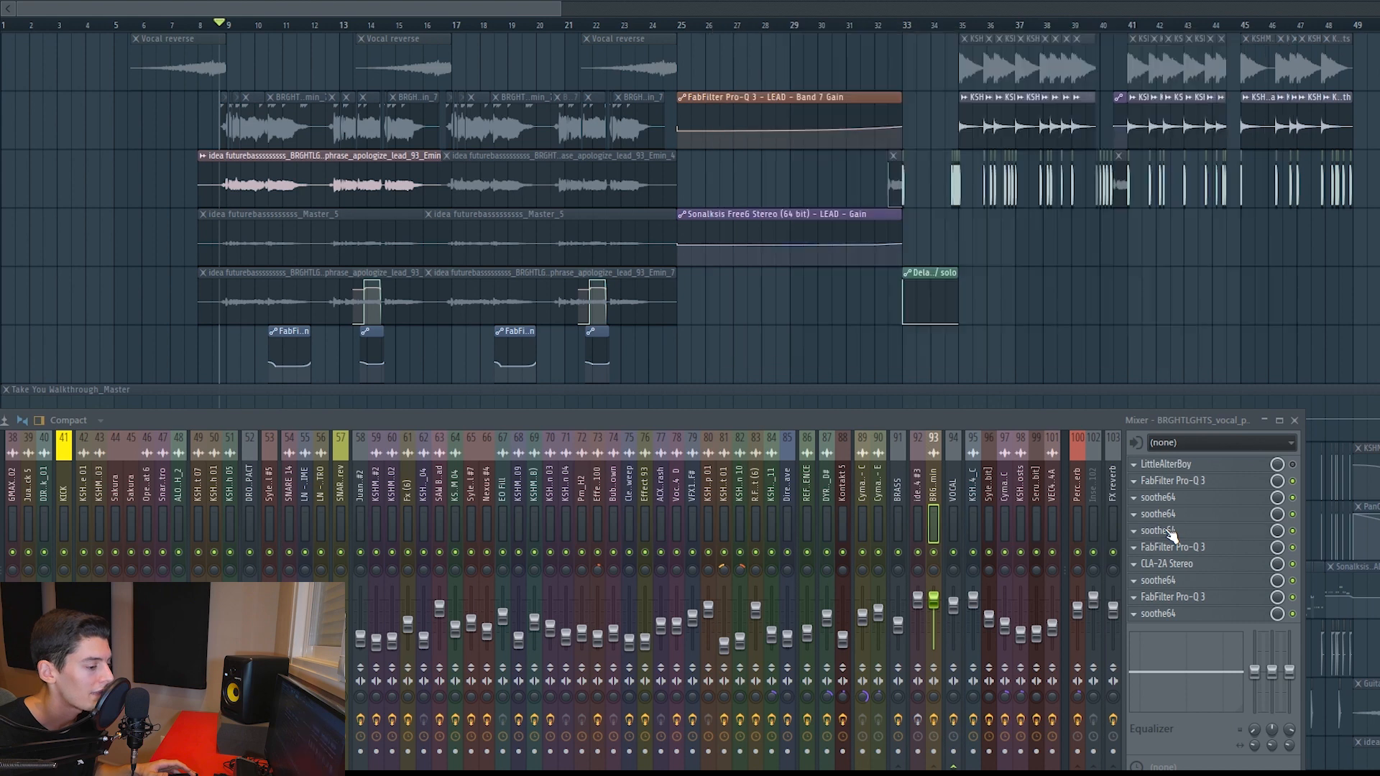
Step: Inspect the second FabFilter Pro-Q 3's bands and play the vocal through the CLA-2A Stereo compressor on insert 93
{"action": "left_click", "coordinate": [1172, 550]}
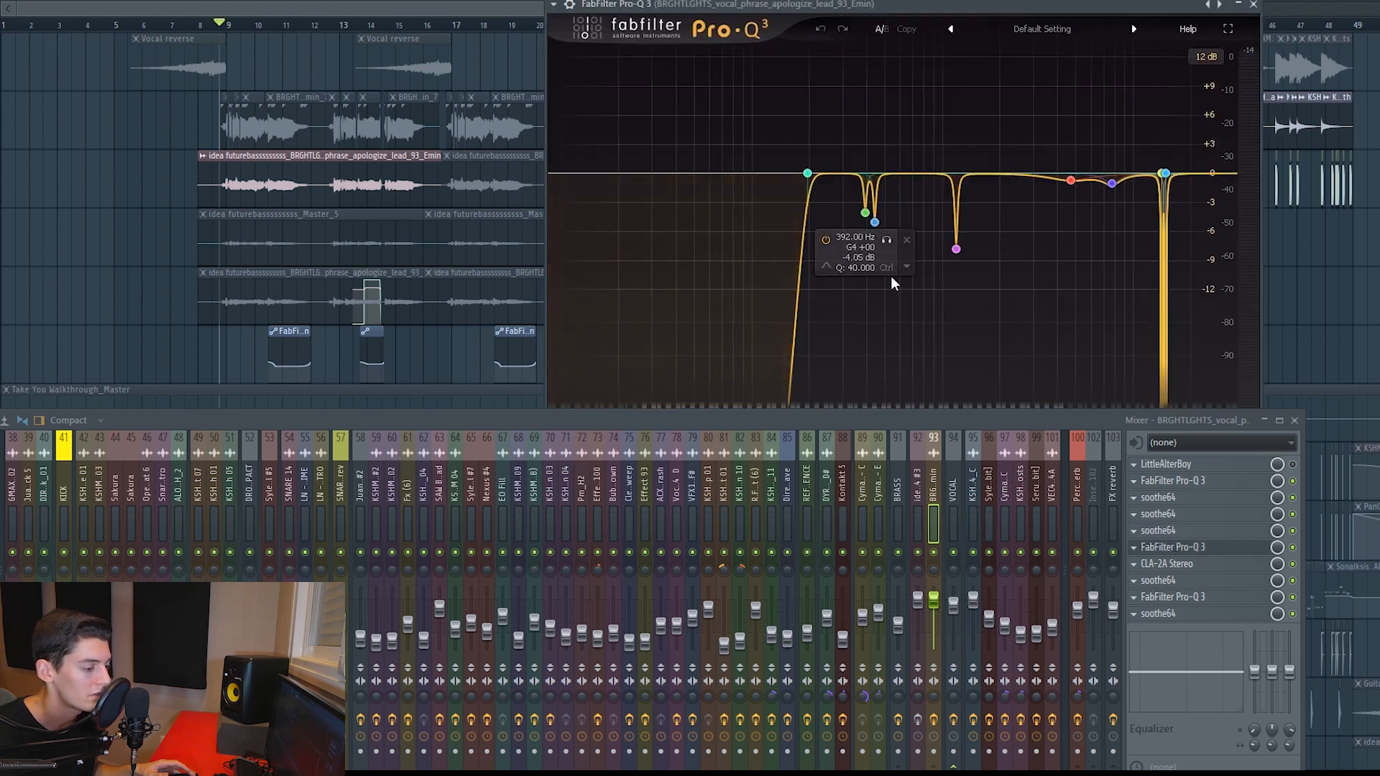
{"action": "left_click", "coordinate": [1179, 548]}
{"action": "left_click", "coordinate": [1175, 565]}
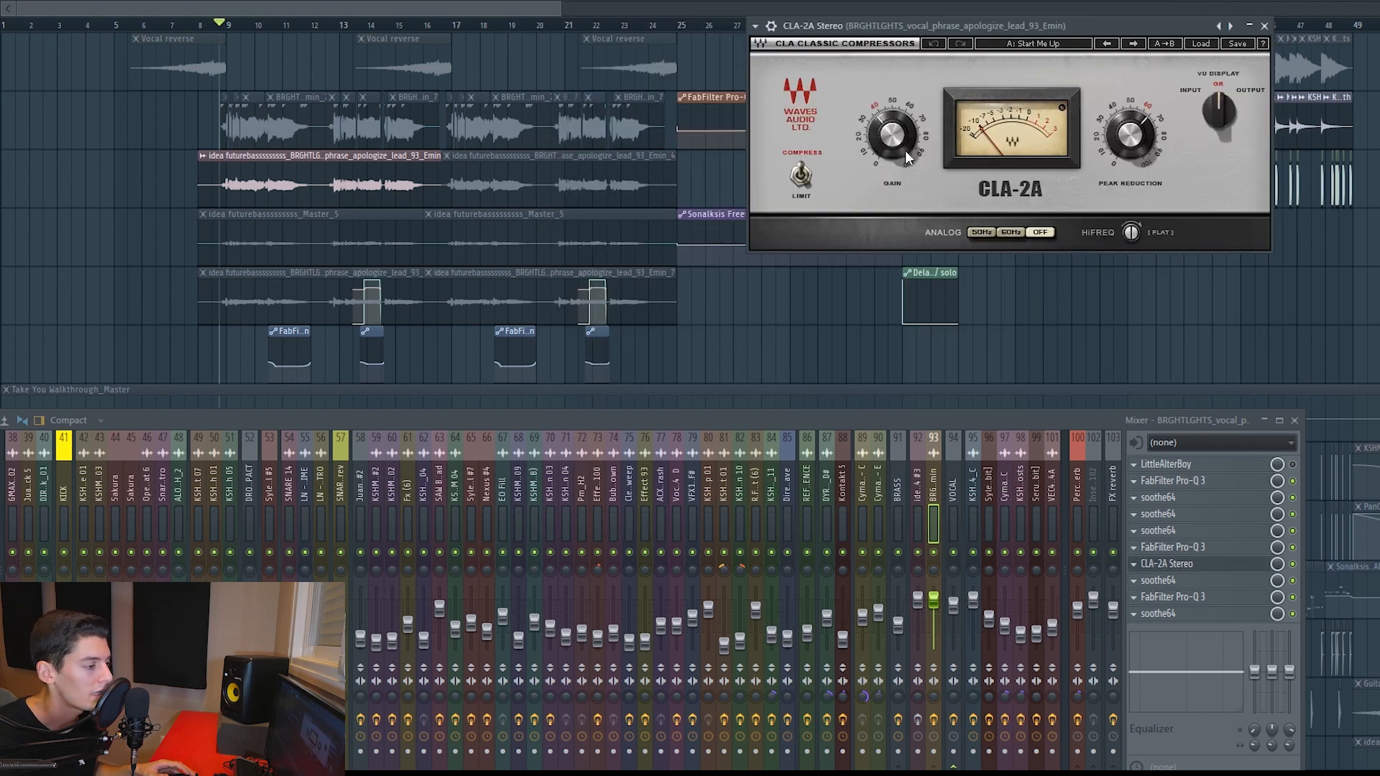
{"action": "left_click_drag", "start_coordinate": [971, 25], "coordinate": [921, 24]}
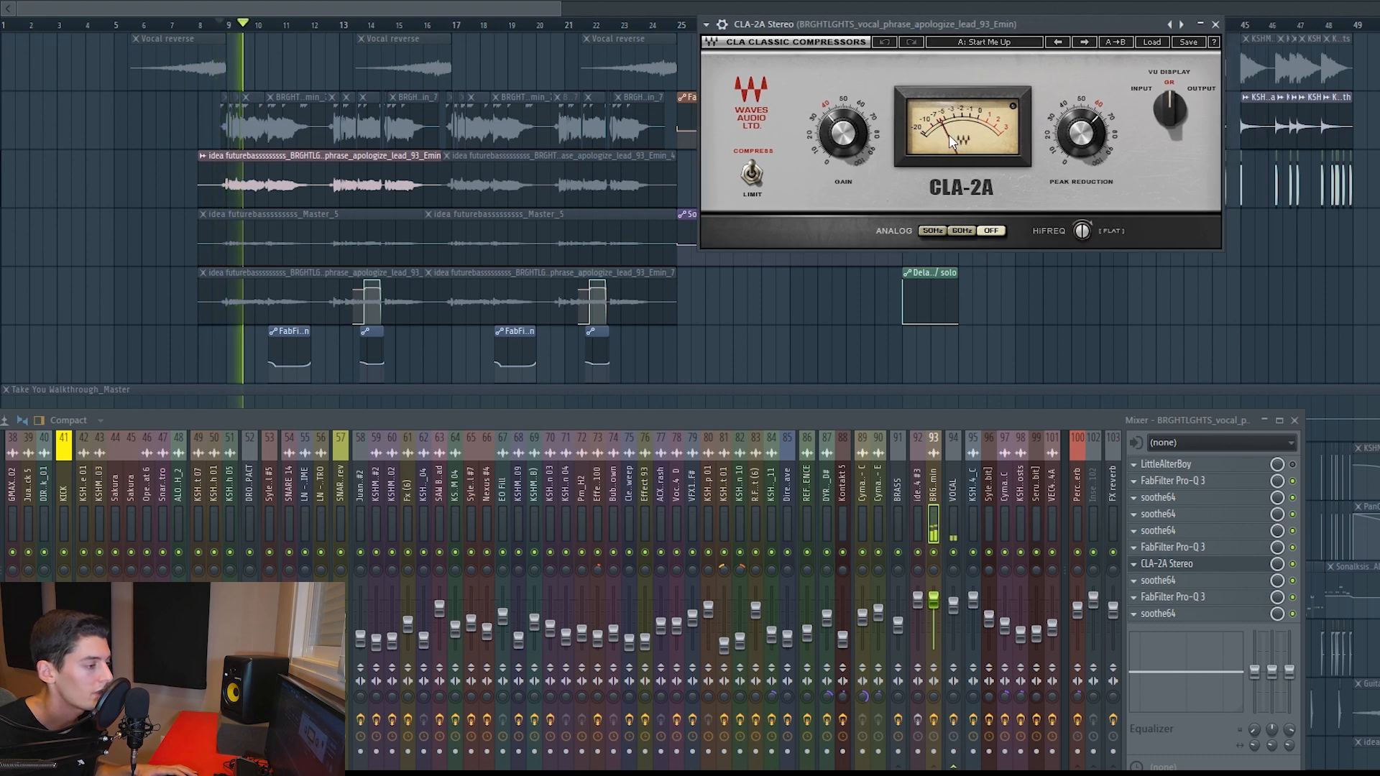
Step: Examine the fourth soothe64, the third FabFilter Pro-Q 3 and the last soothe64 in the effects chain of mixer insert 93
{"action": "left_click", "coordinate": [1167, 565]}
{"action": "left_click", "coordinate": [1159, 582]}
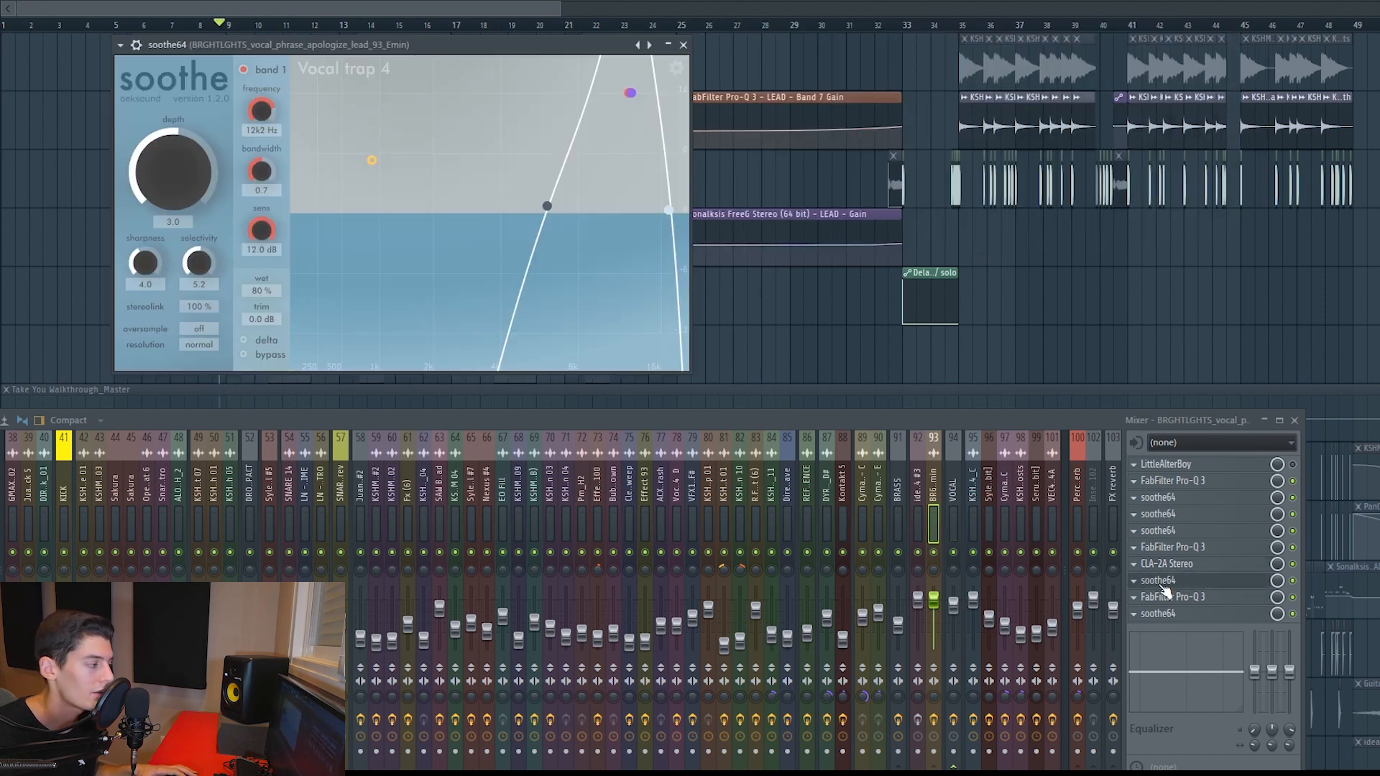
{"action": "left_click", "coordinate": [1160, 583]}
{"action": "left_click", "coordinate": [1165, 601]}
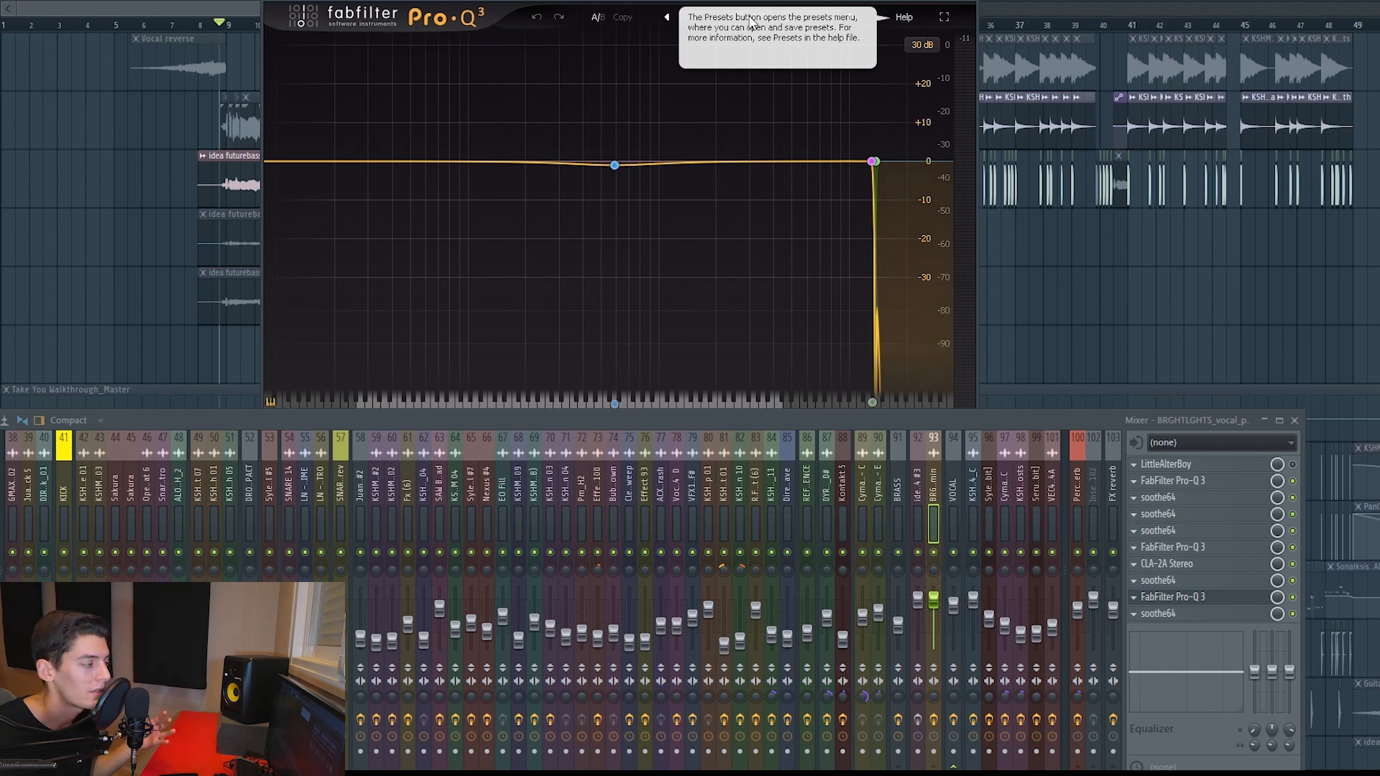
{"action": "left_click", "coordinate": [982, 3]}
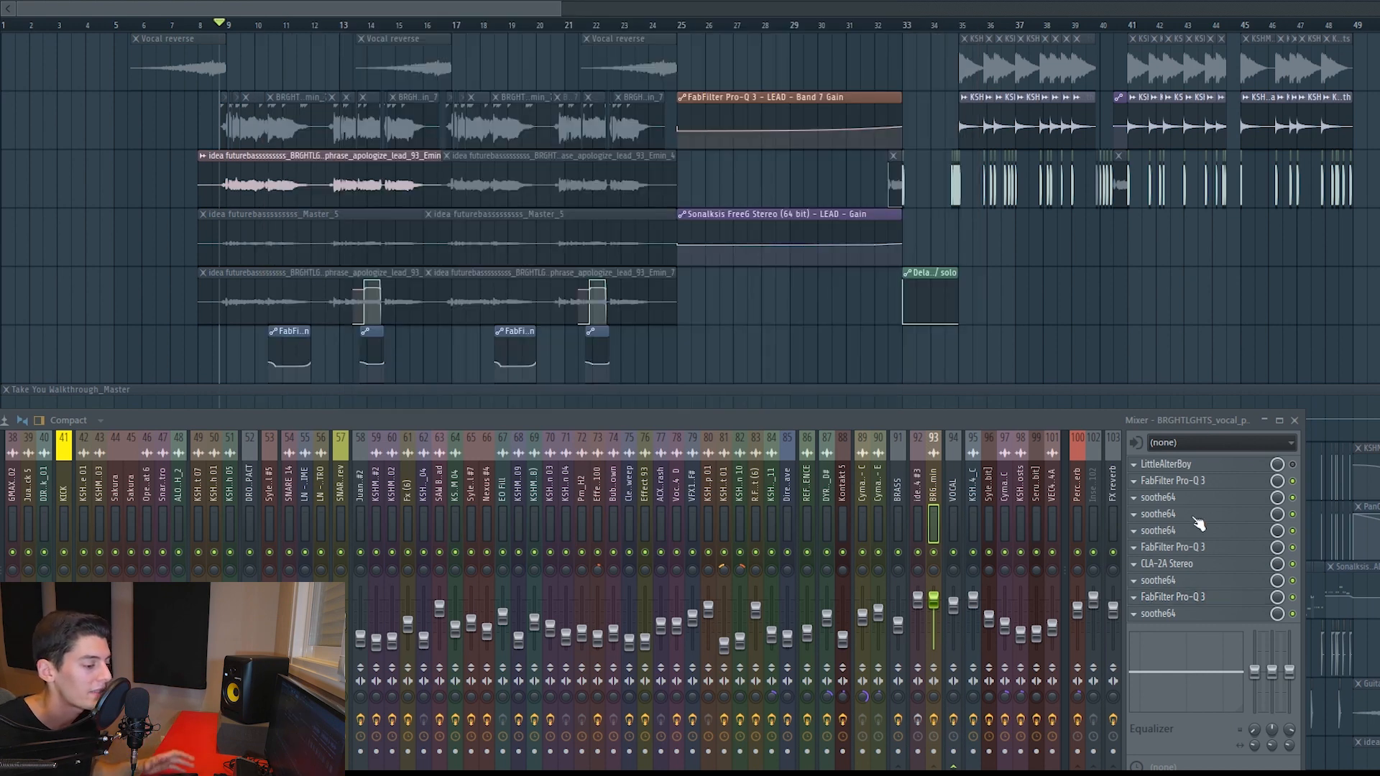
{"action": "left_click", "coordinate": [1166, 616]}
{"action": "left_click", "coordinate": [1166, 615]}
Step: Compare the vocal during playback with the effects on insert 93 bypassed and then re-enabled
{"action": "left_click", "coordinate": [1293, 497]}
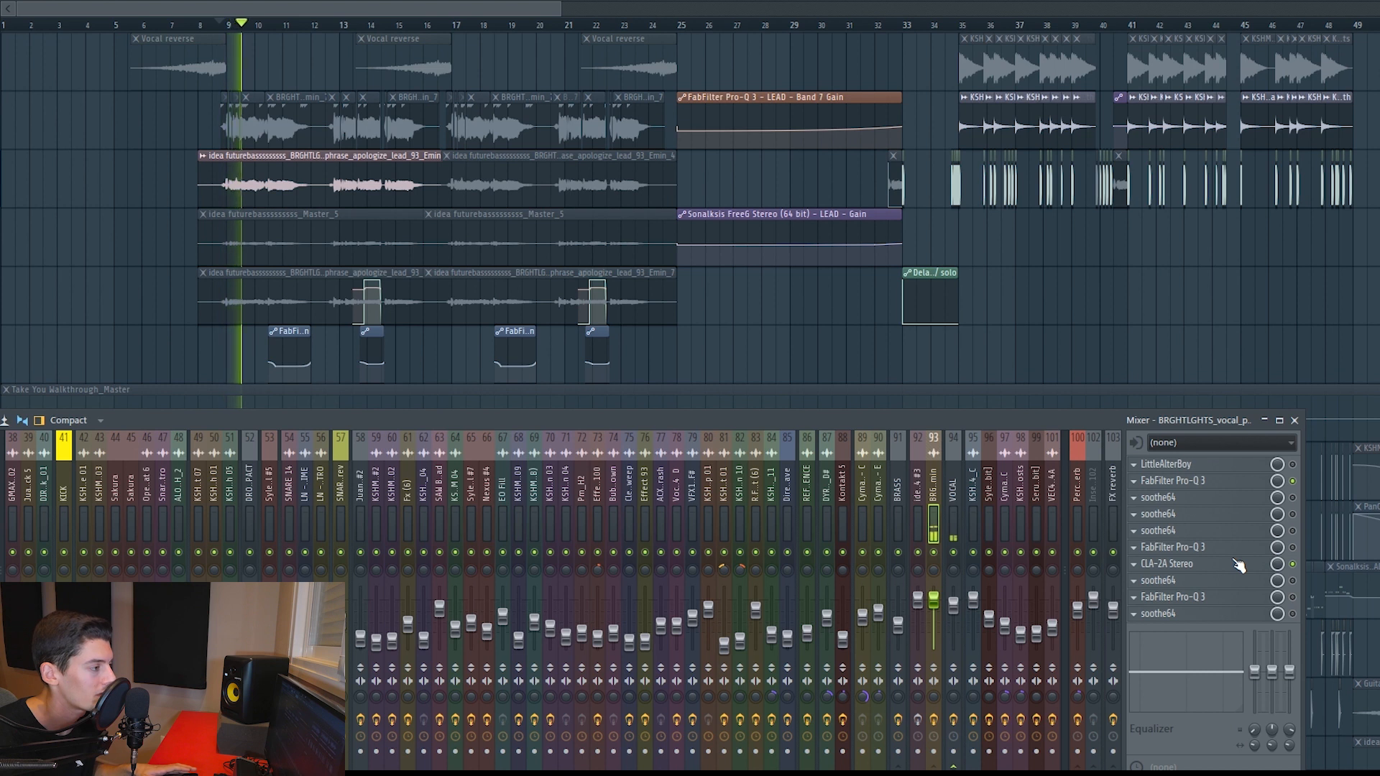
{"action": "key", "text": "space"}
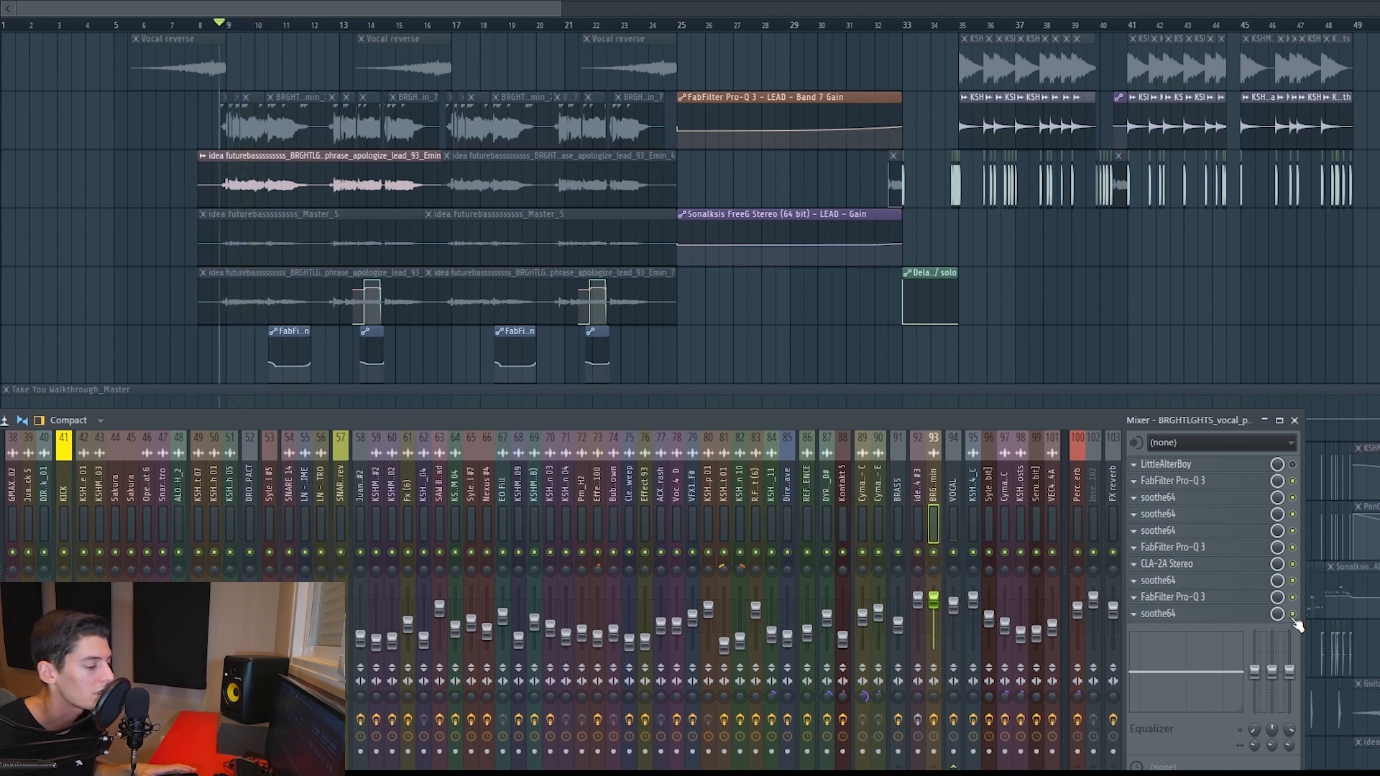
{"action": "key", "text": "space"}
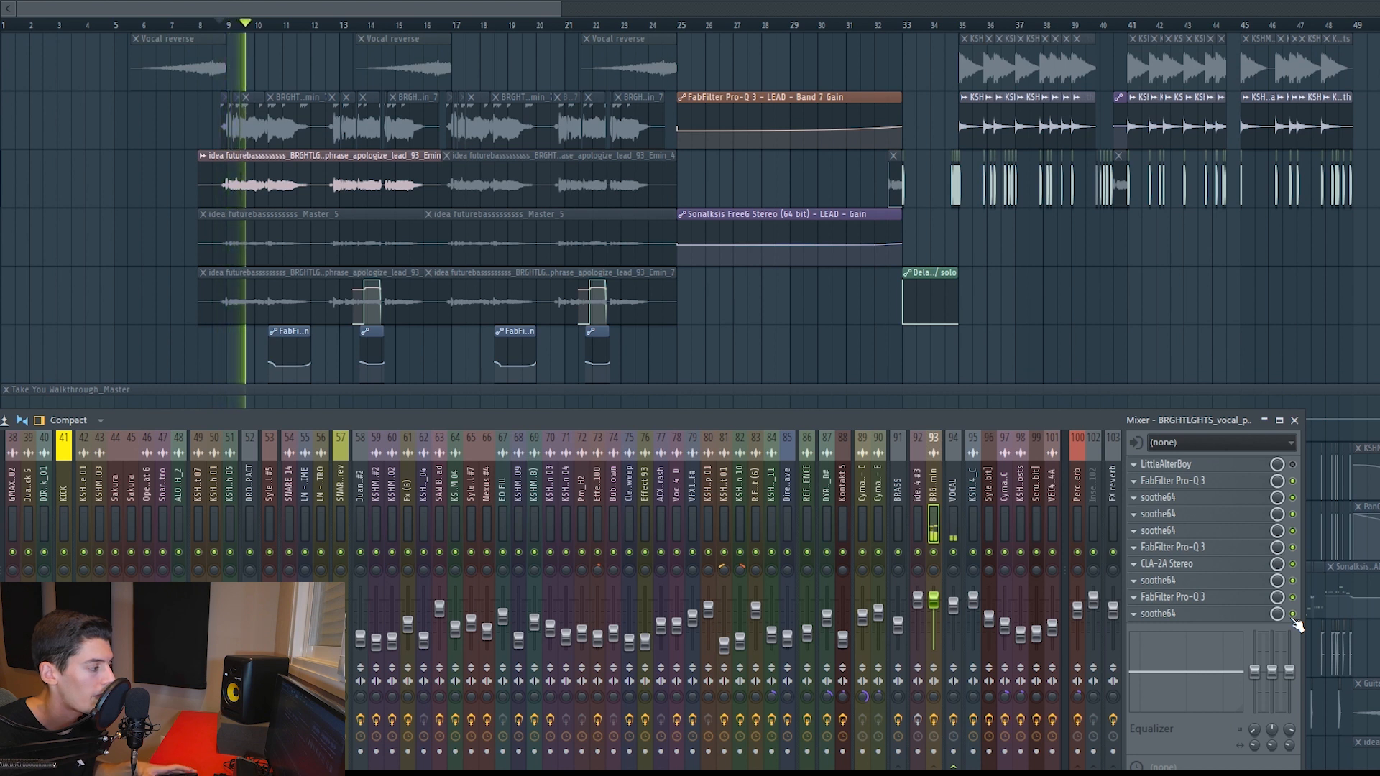
{"action": "key", "text": "space"}
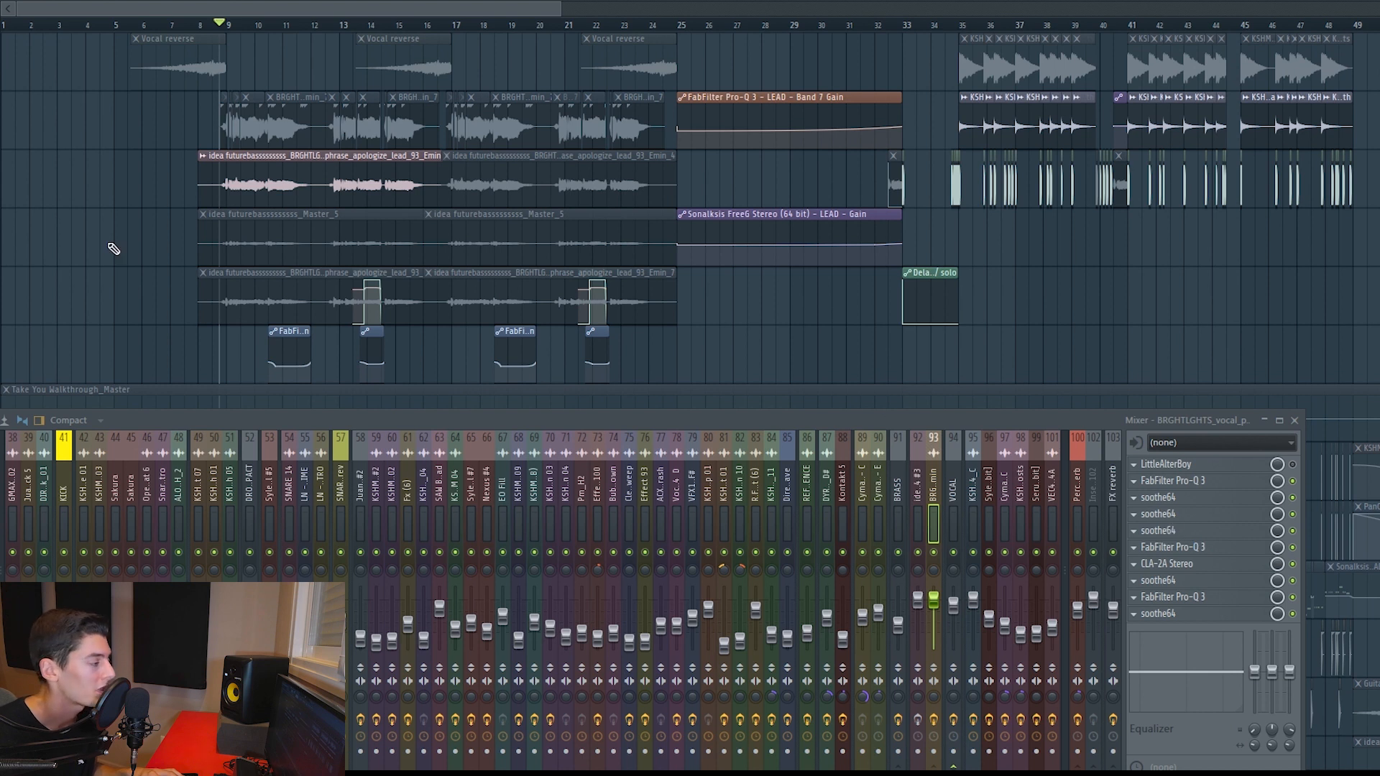
Step: Mute the first Vocal alterboy clip, unmute the first vocal clip above the FabFilter automation clips, and select the VOCAL mixer insert 94
{"action": "left_click", "coordinate": [202, 302]}
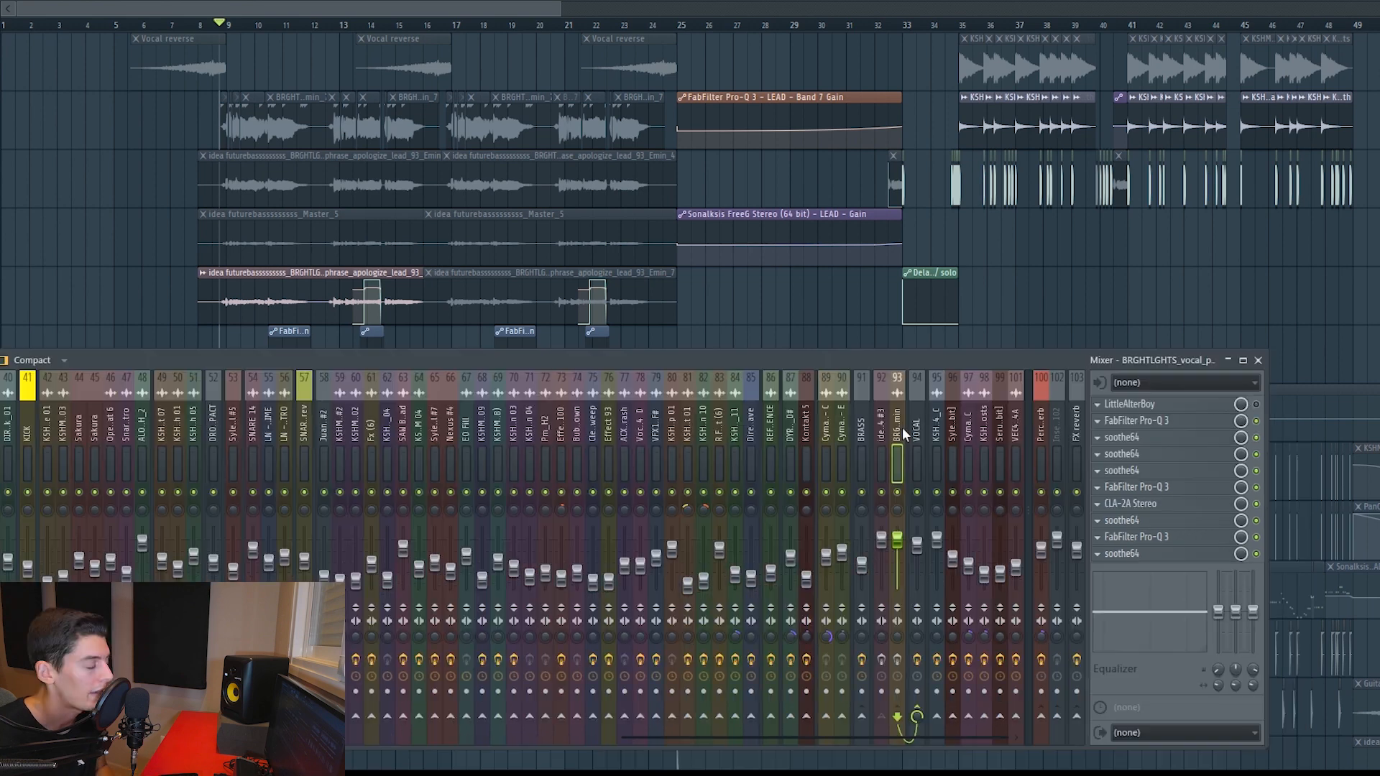
{"action": "left_click", "coordinate": [915, 424]}
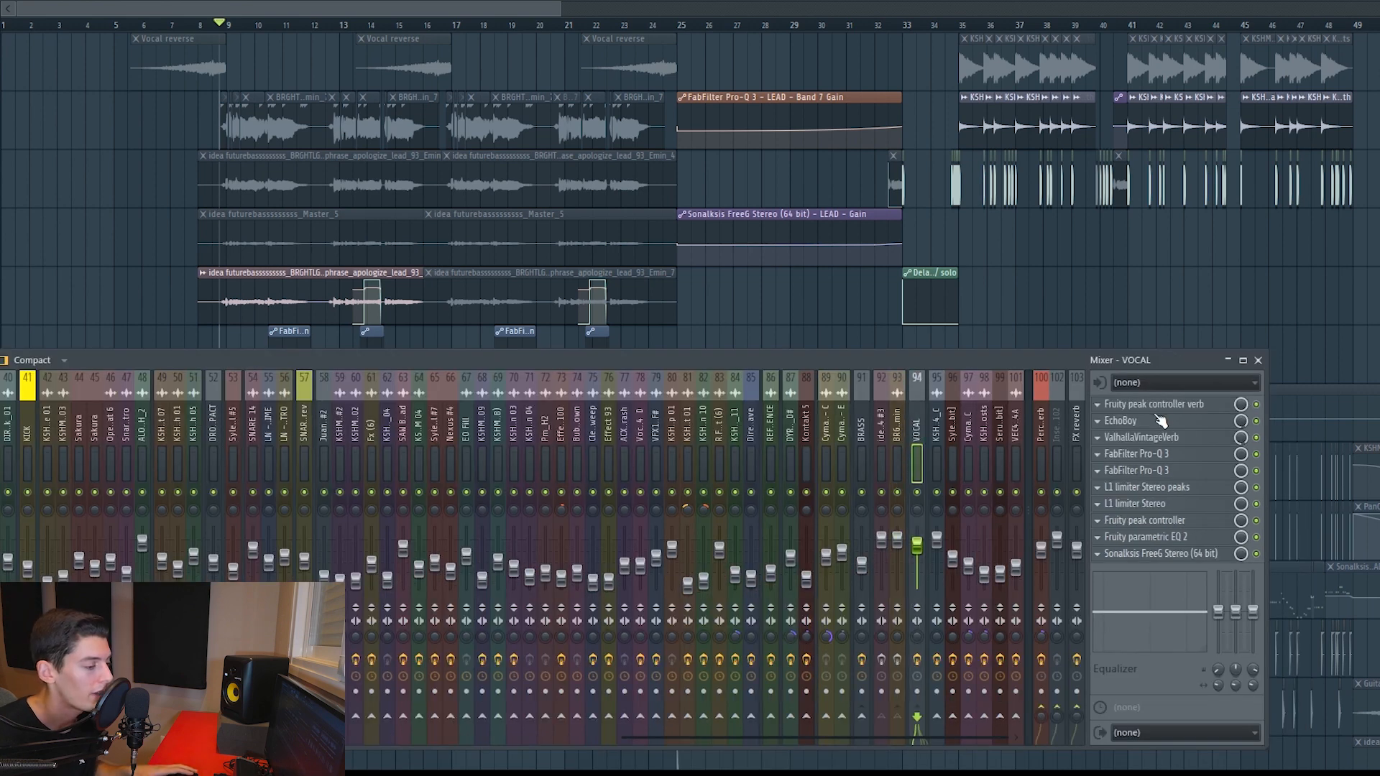
{"action": "left_click_drag", "start_coordinate": [1048, 365], "coordinate": [1058, 392]}
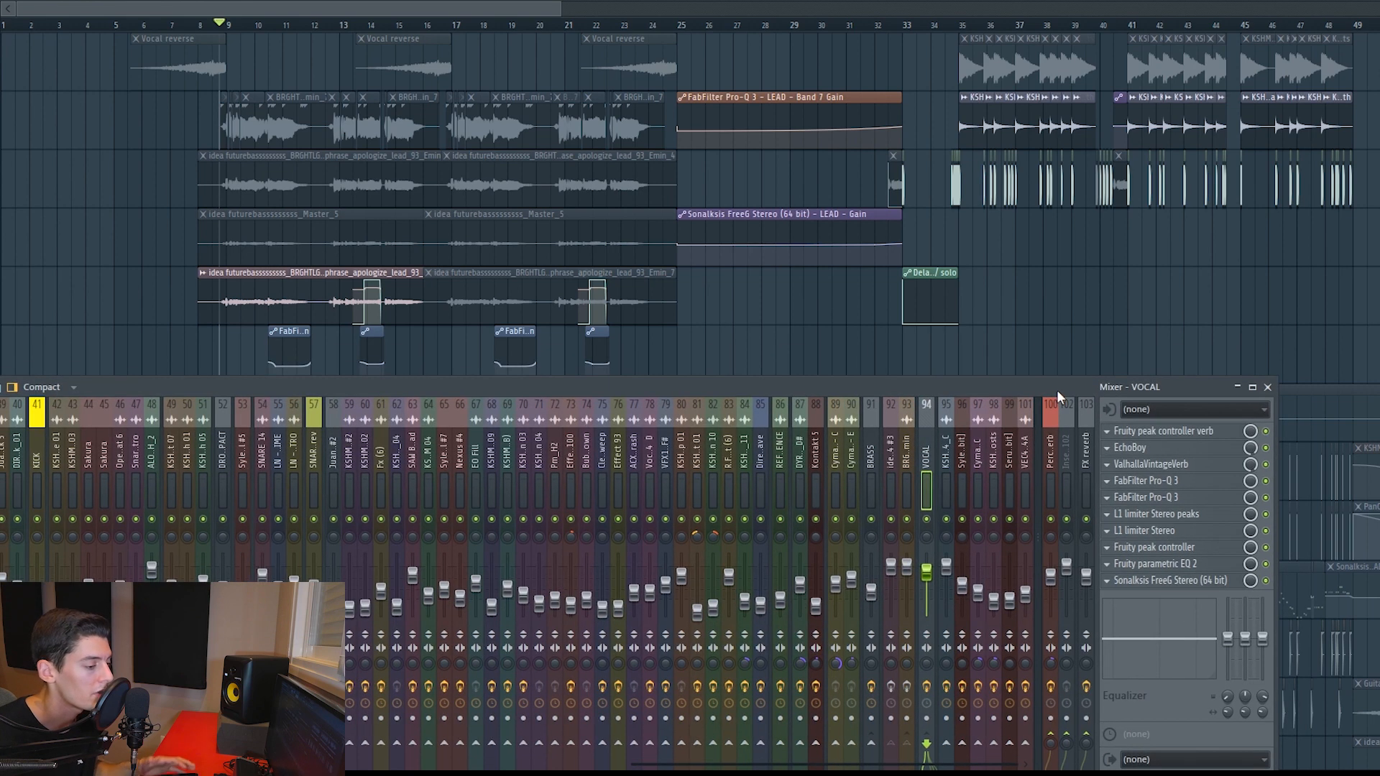
Step: Examine the Fruity peak controller verb, EchoBoy and ValhallaVintageVerb settings on the VOCAL insert
{"action": "left_click", "coordinate": [1157, 432]}
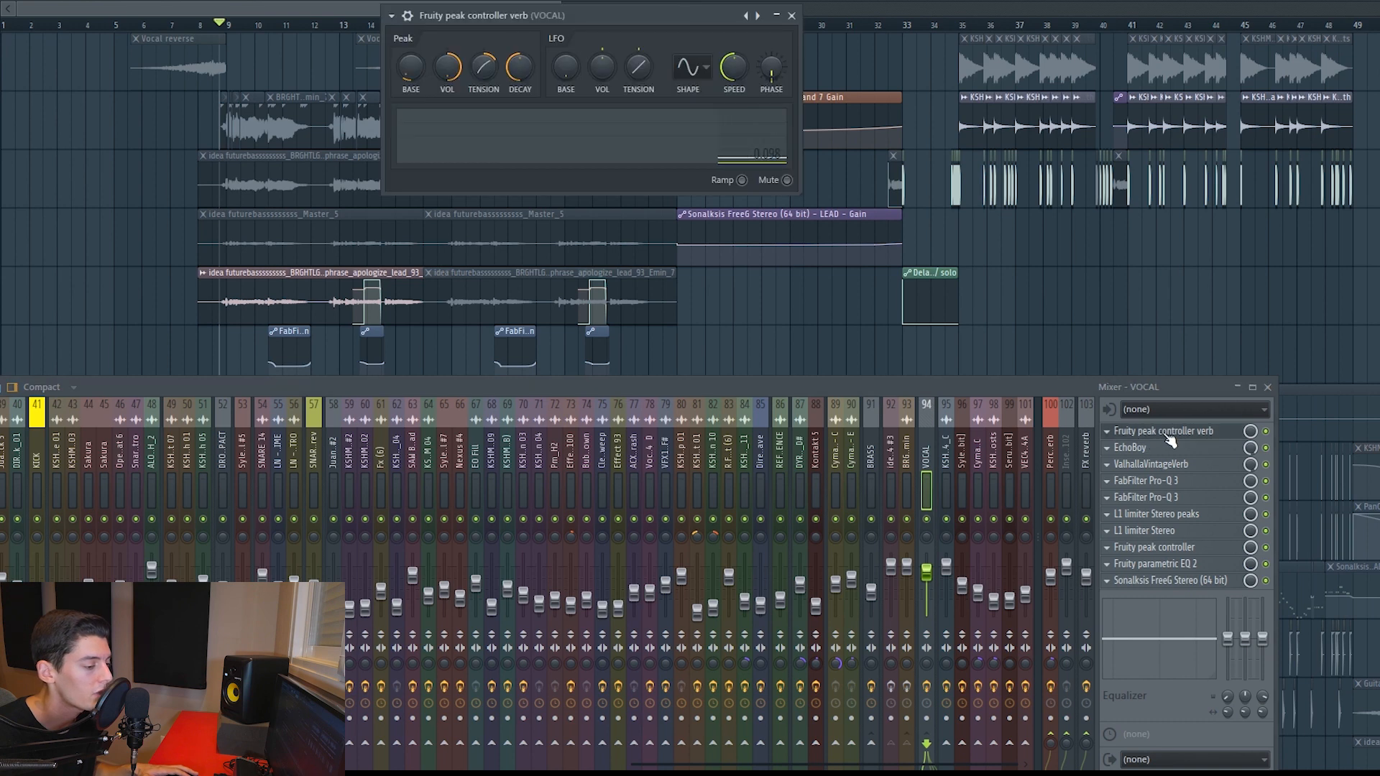
{"action": "left_click", "coordinate": [1167, 436]}
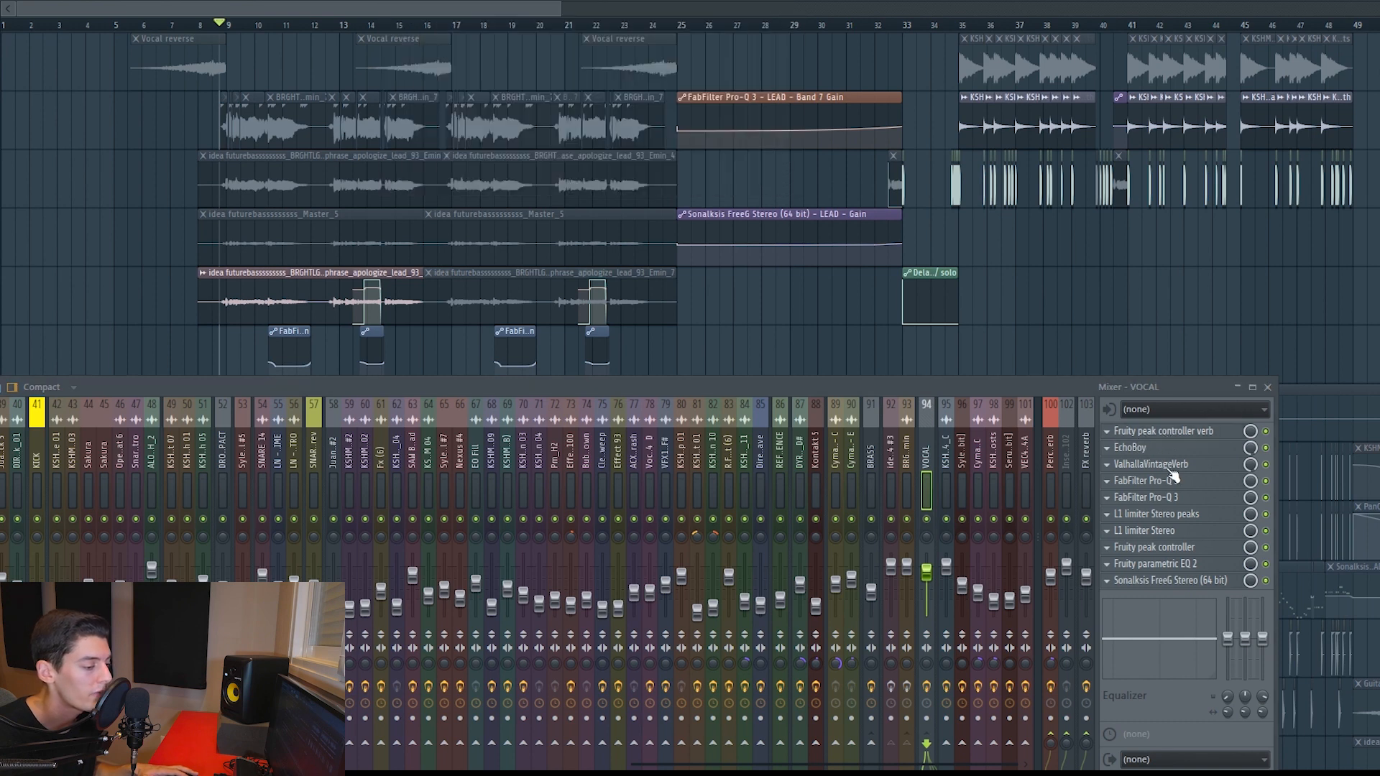
{"action": "left_click", "coordinate": [1144, 453]}
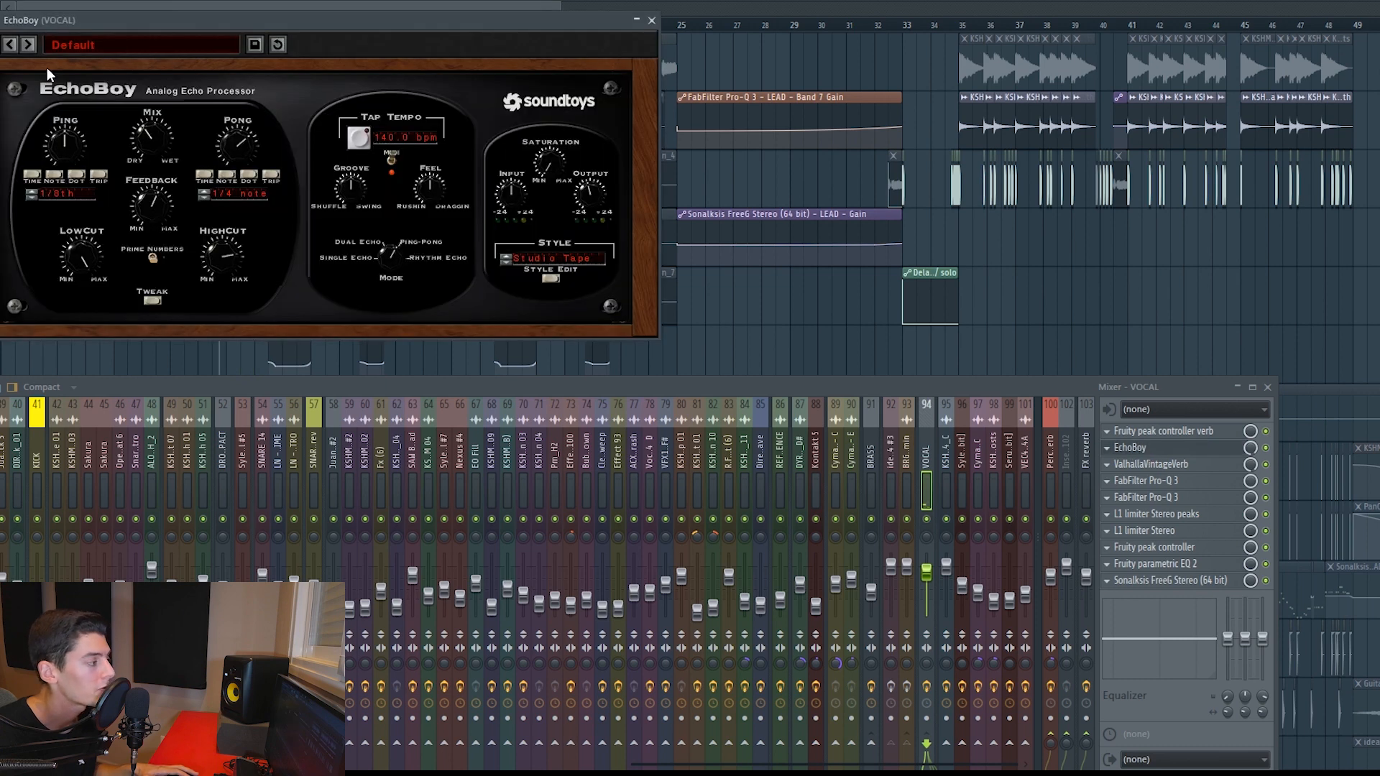
{"action": "left_click", "coordinate": [1172, 465]}
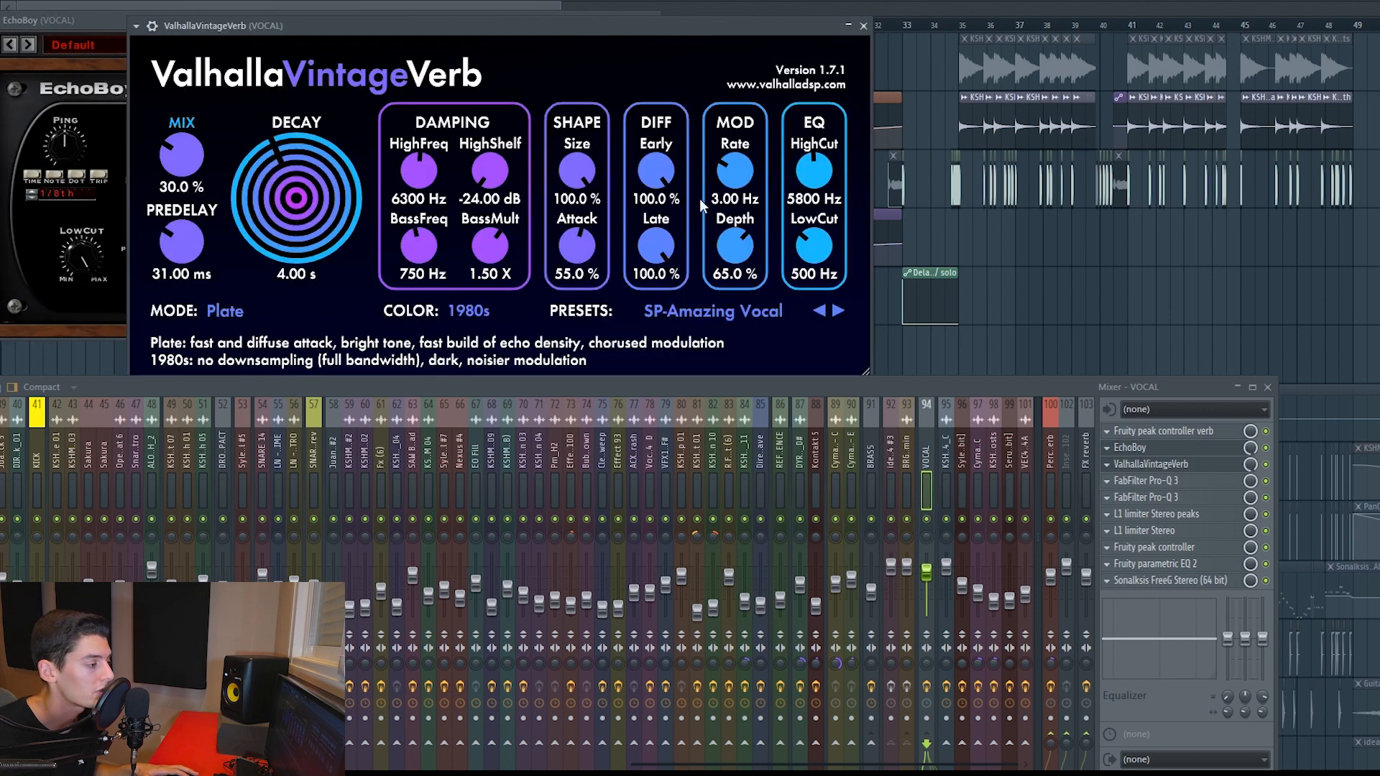
{"action": "left_click_drag", "start_coordinate": [524, 28], "coordinate": [990, 26]}
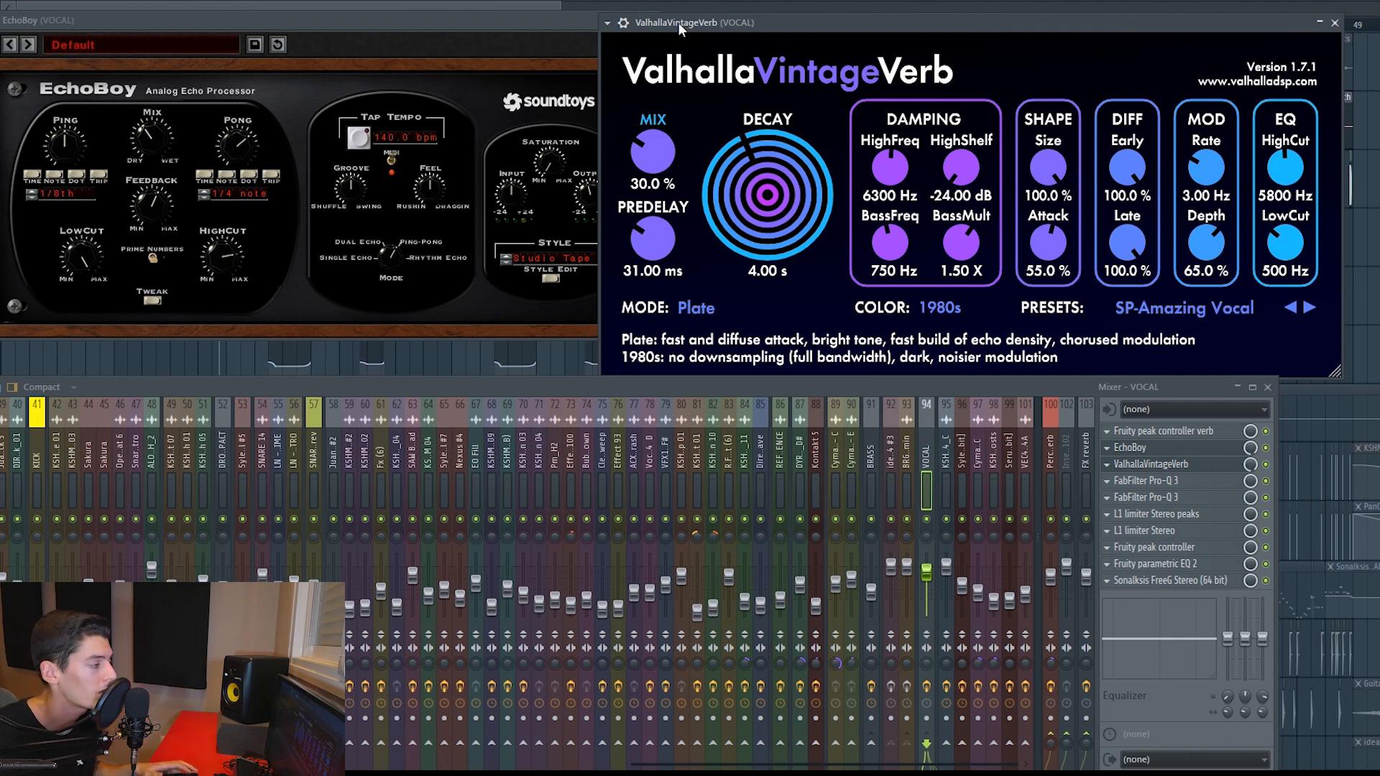
Step: Inspect the EQ curves of both FabFilter Pro-Q 3 instances on the VOCAL insert
{"action": "left_click_drag", "start_coordinate": [479, 25], "coordinate": [450, 29]}
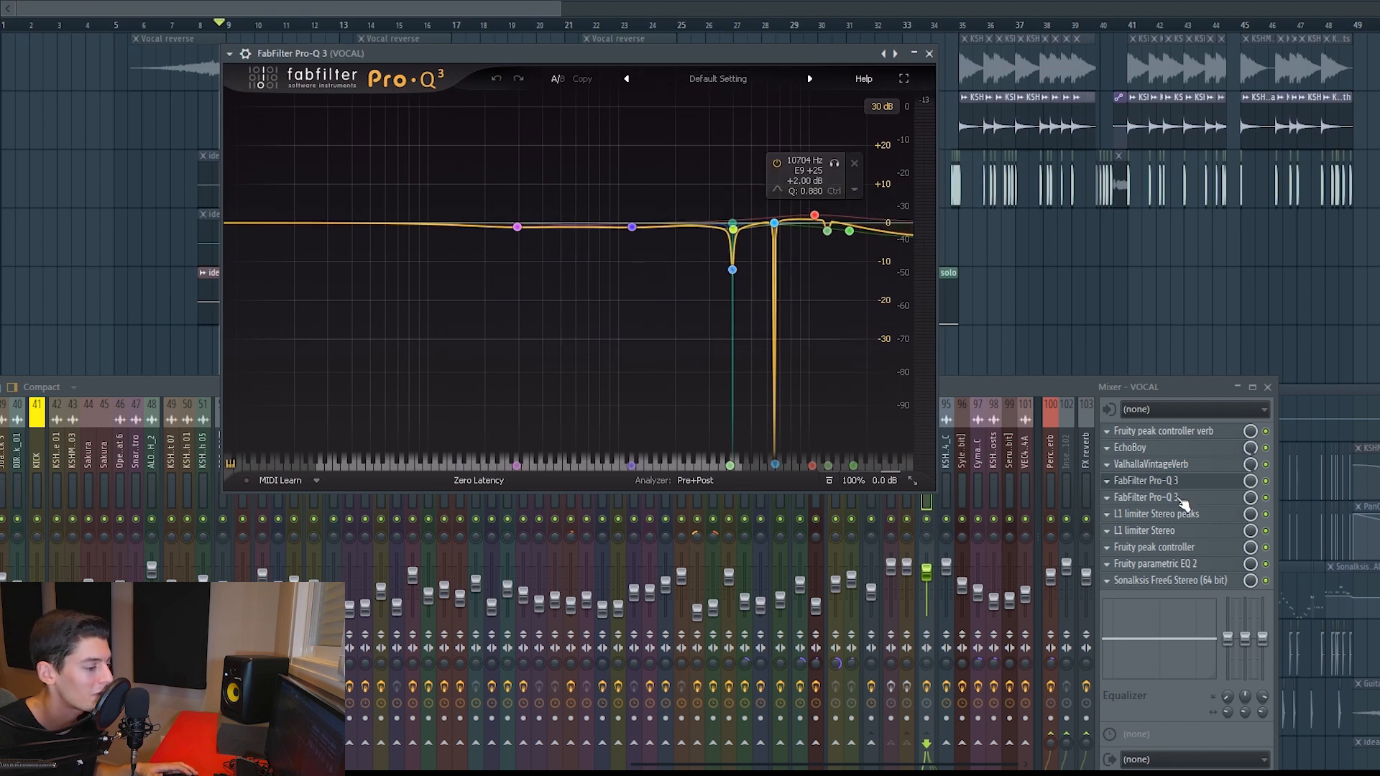
{"action": "left_click", "coordinate": [1180, 498]}
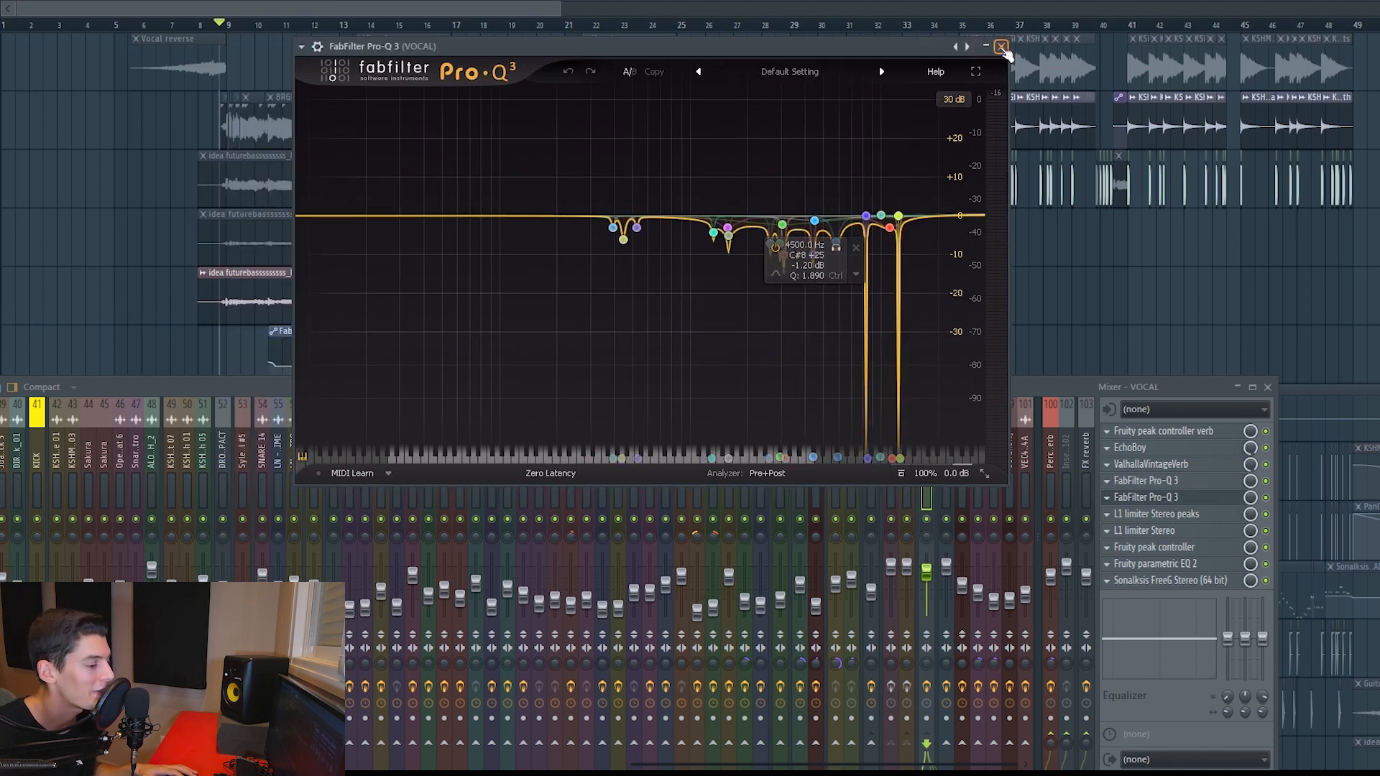
{"action": "left_click", "coordinate": [1002, 47]}
Step: Play the vocal while watching L1 limiter Stereo peaks and L1 limiter Stereo on the VOCAL insert
{"action": "left_click", "coordinate": [1186, 515]}
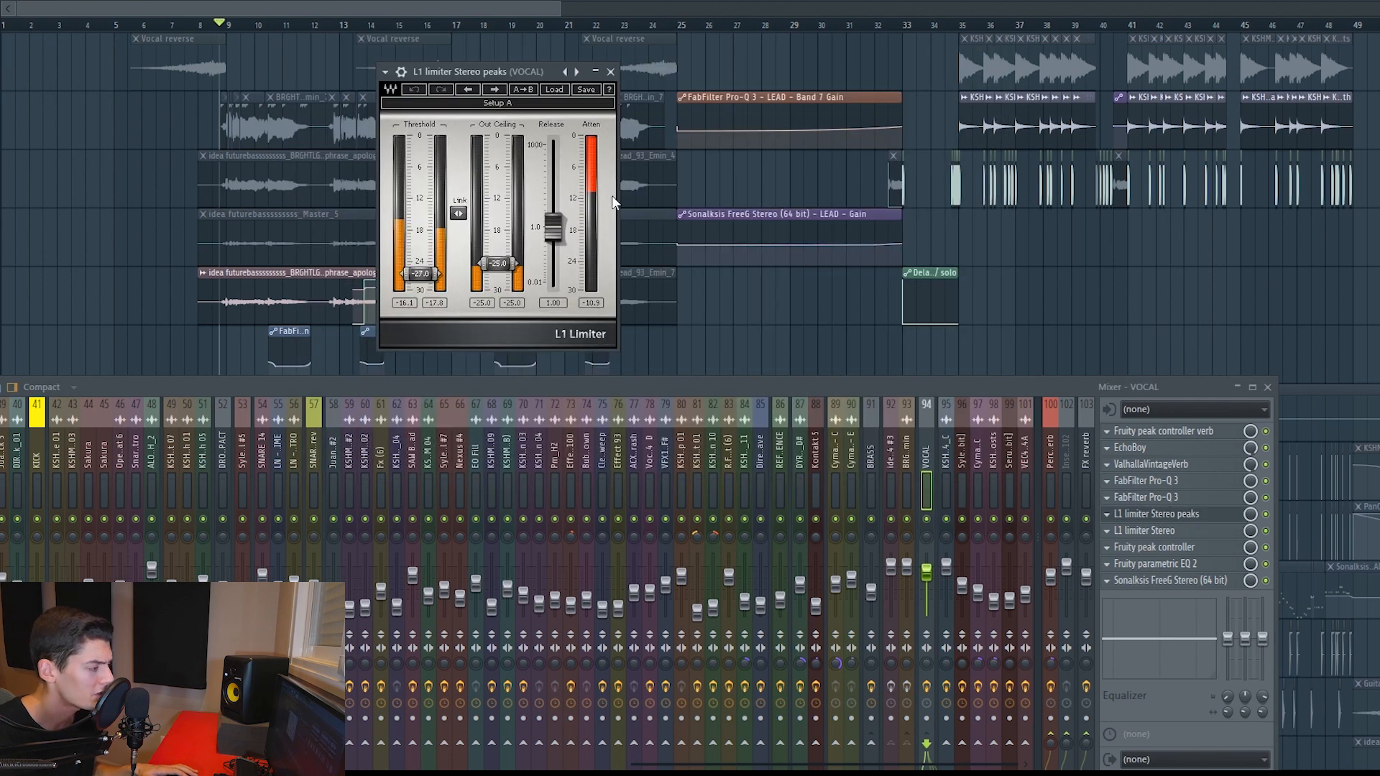
{"action": "left_click_drag", "start_coordinate": [525, 74], "coordinate": [534, 70]}
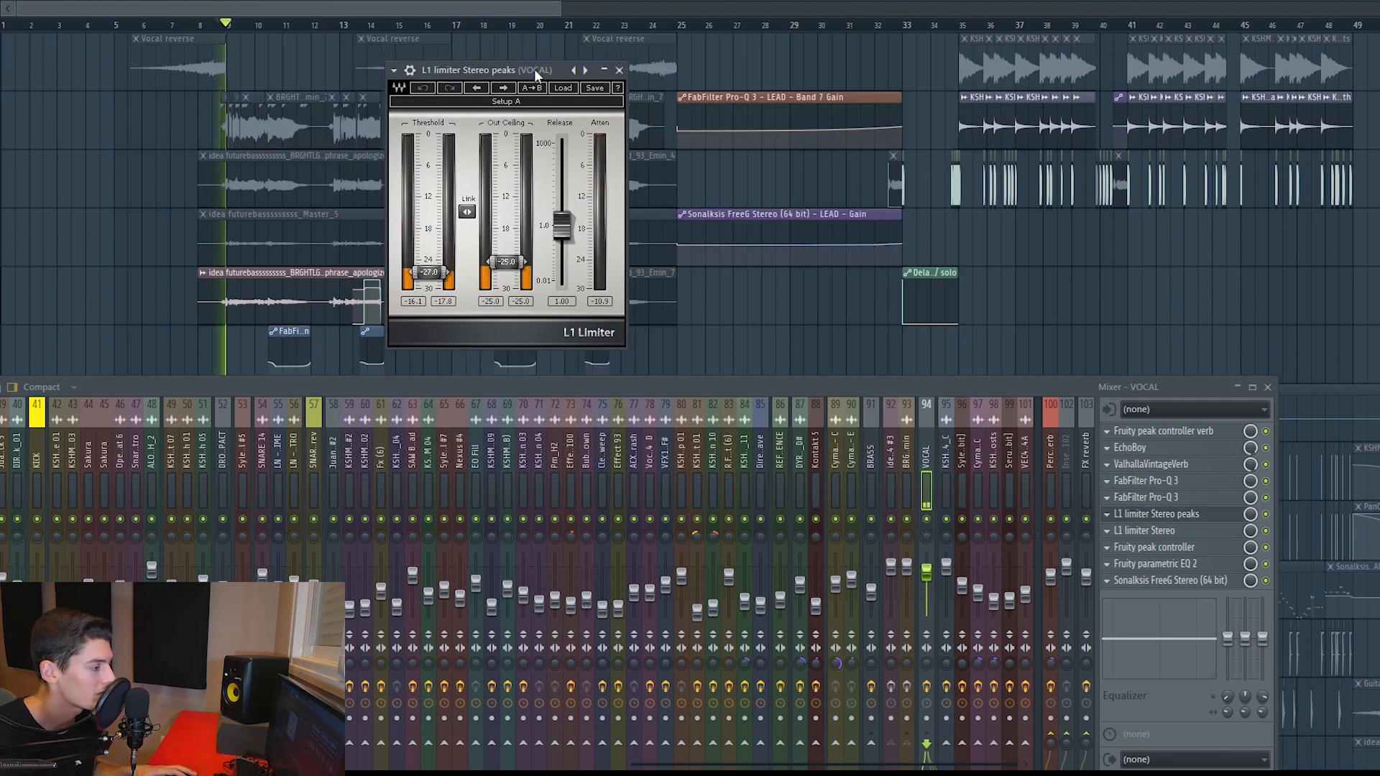
{"action": "key", "text": "space"}
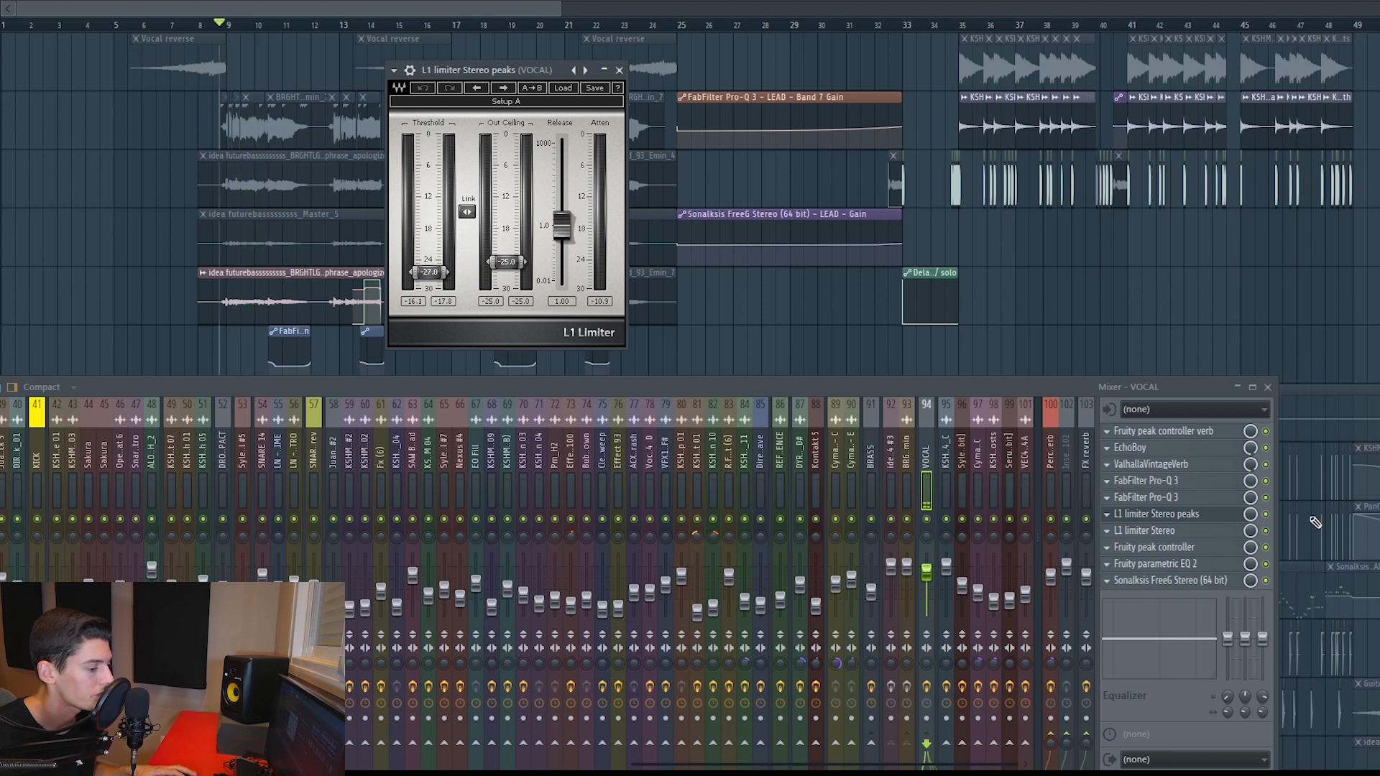
{"action": "left_click", "coordinate": [1191, 516]}
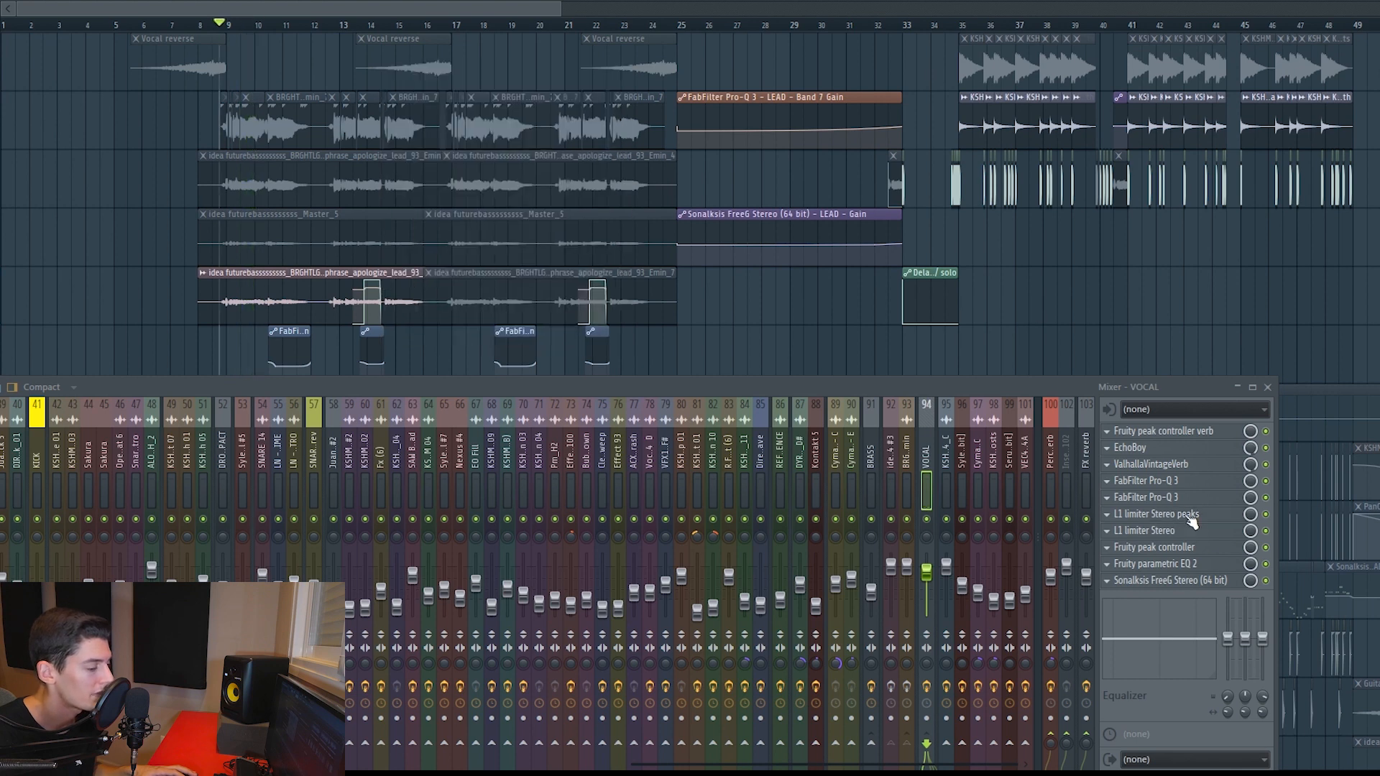
{"action": "left_click", "coordinate": [1174, 530]}
{"action": "left_click_drag", "start_coordinate": [783, 115], "coordinate": [768, 111]}
{"action": "key", "text": "space"}
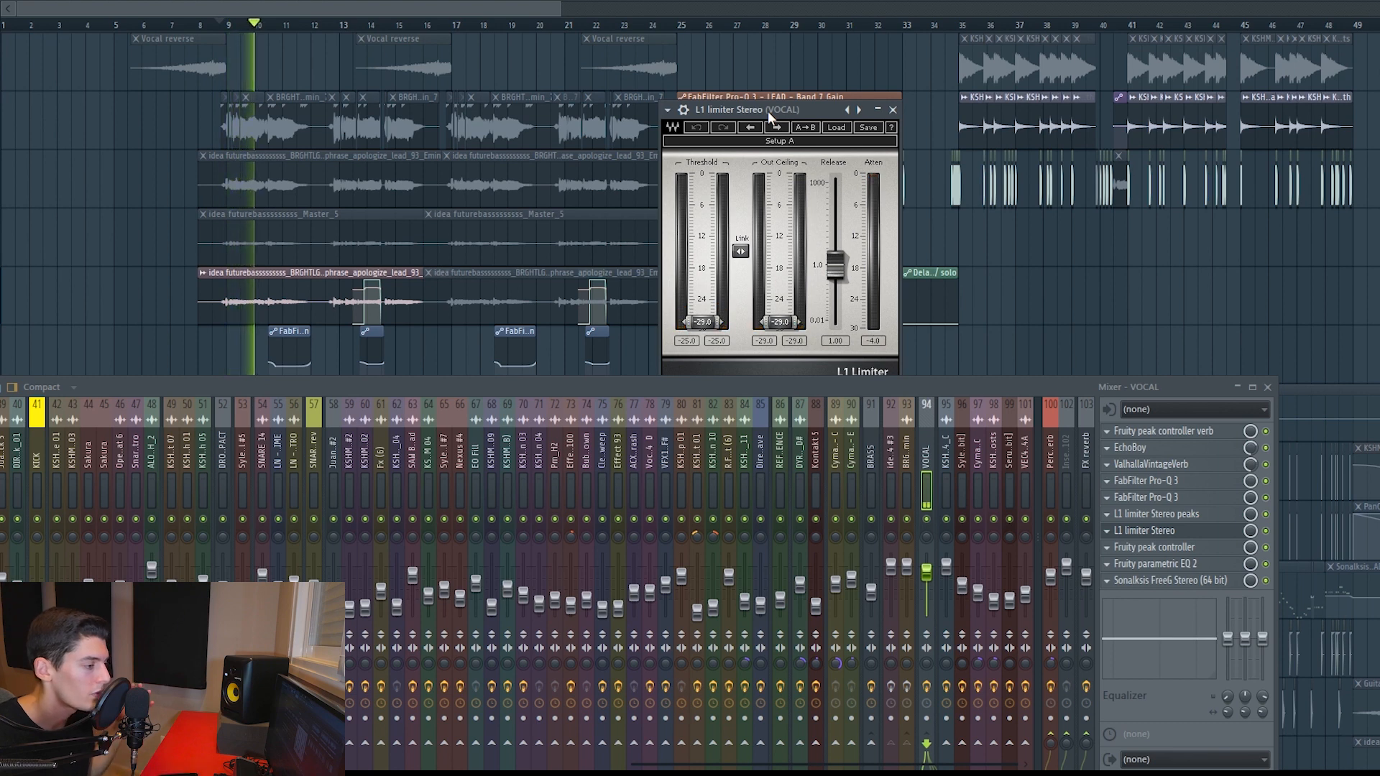
{"action": "key", "text": "space"}
Step: Play the vocal to compare its Fruity peak controller with the GUITAR insert's Fruity parametric EQ 2, and view the vocal's own Fruity parametric EQ 2
{"action": "left_click", "coordinate": [1161, 550]}
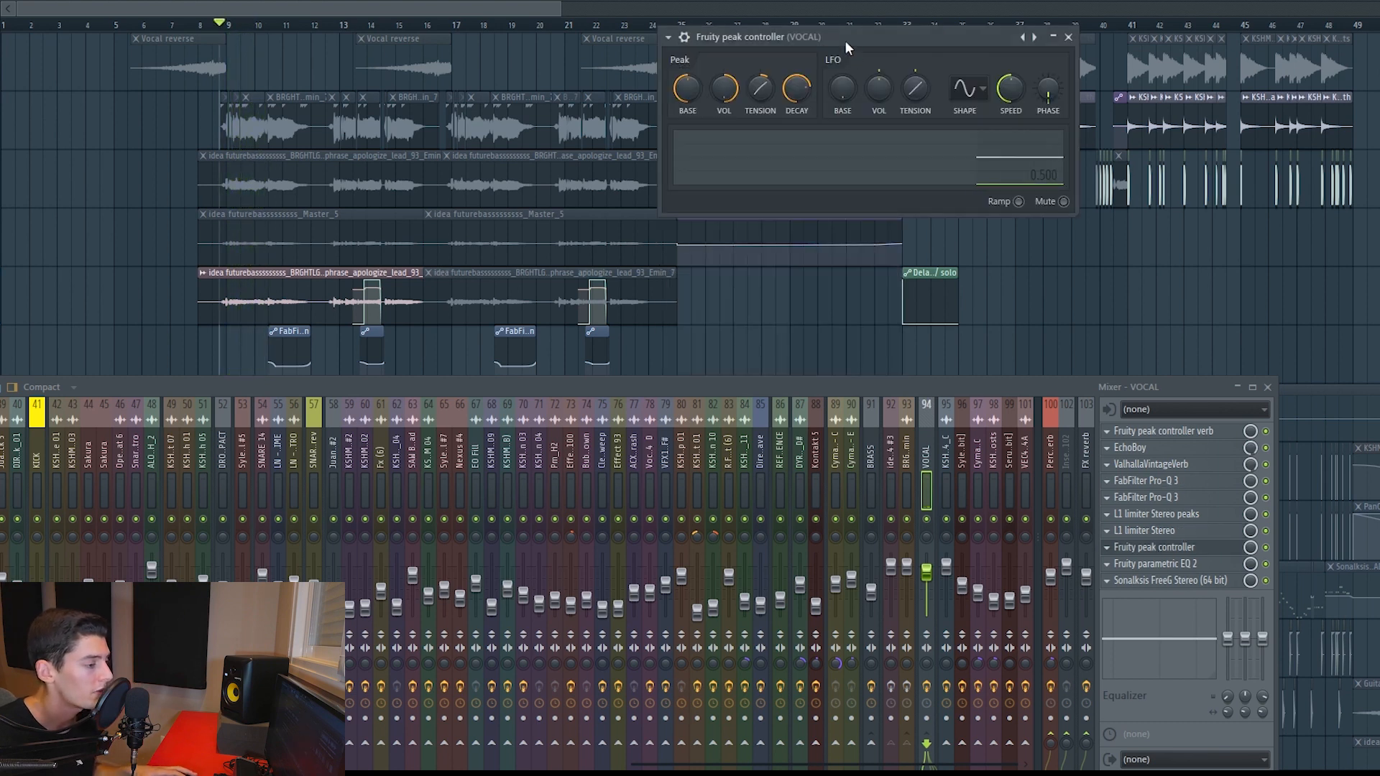
{"action": "left_click_drag", "start_coordinate": [845, 43], "coordinate": [833, 44]}
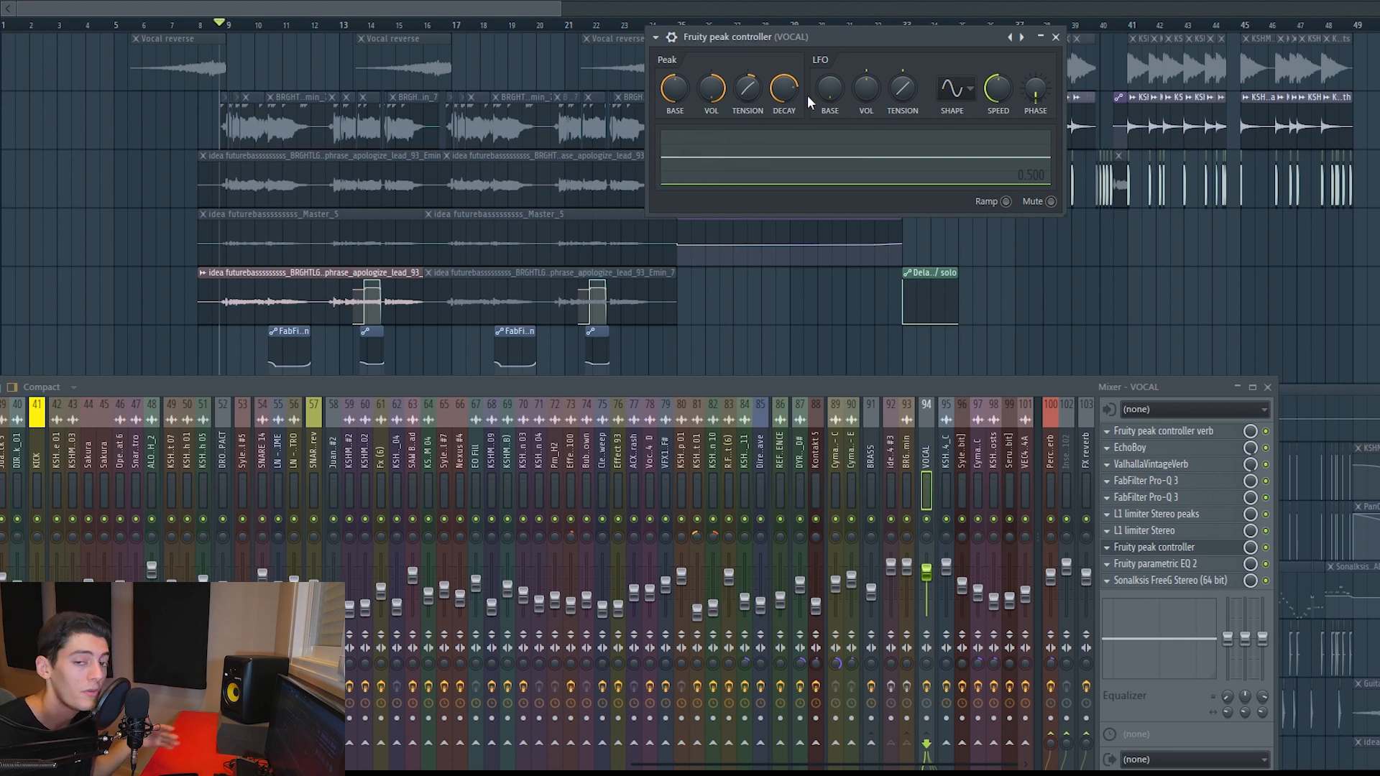
{"action": "scroll", "coordinate": [539, 129], "scroll_direction": "up", "scroll_amount": 5}
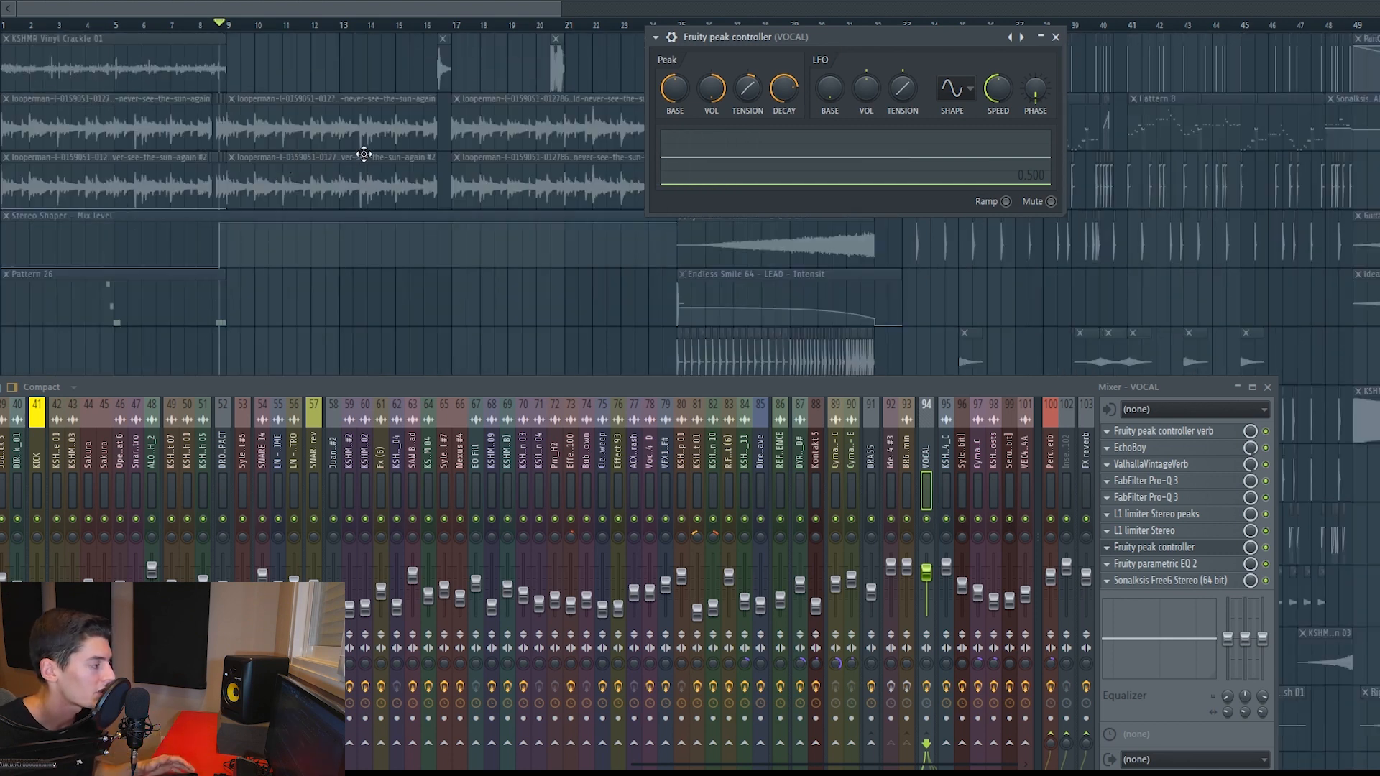
{"action": "scroll", "coordinate": [149, 440], "scroll_direction": "left", "scroll_amount": 5}
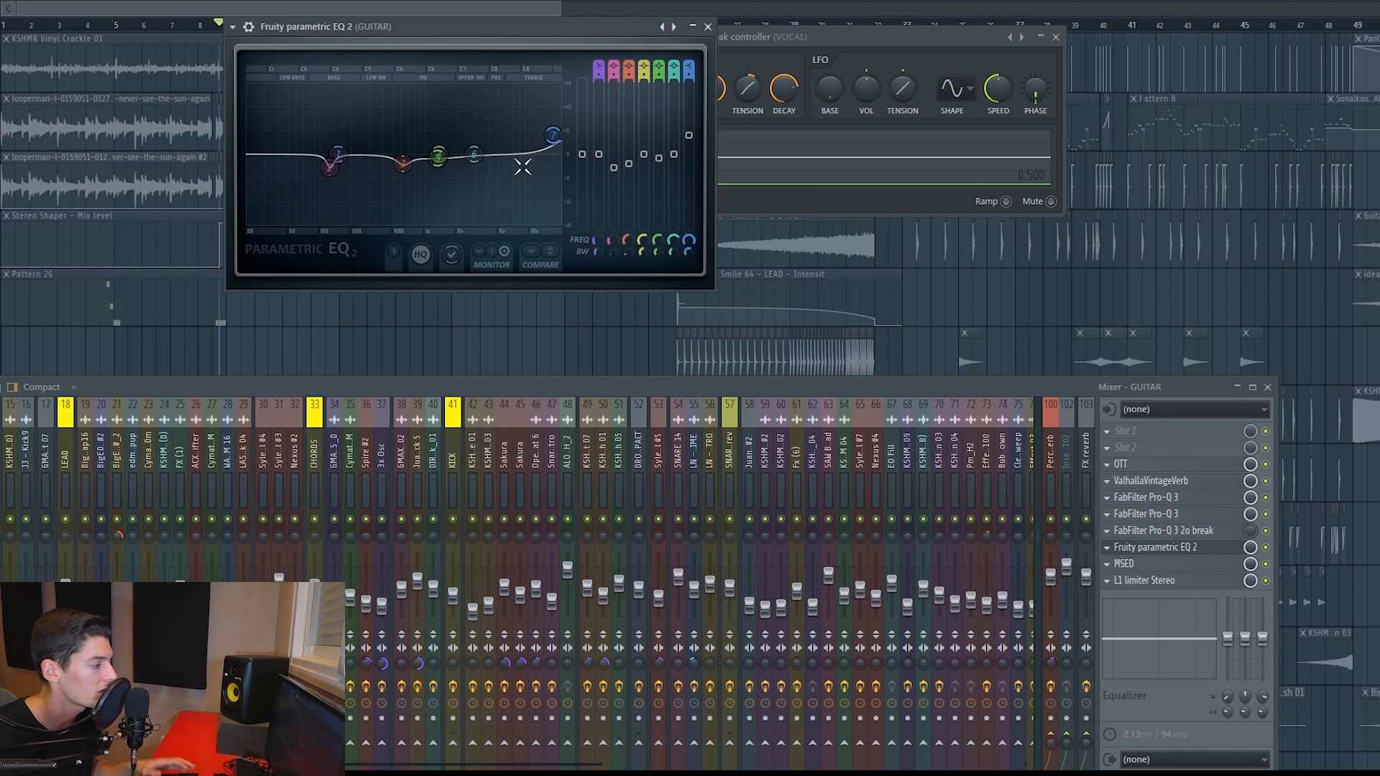
{"action": "key", "text": "space"}
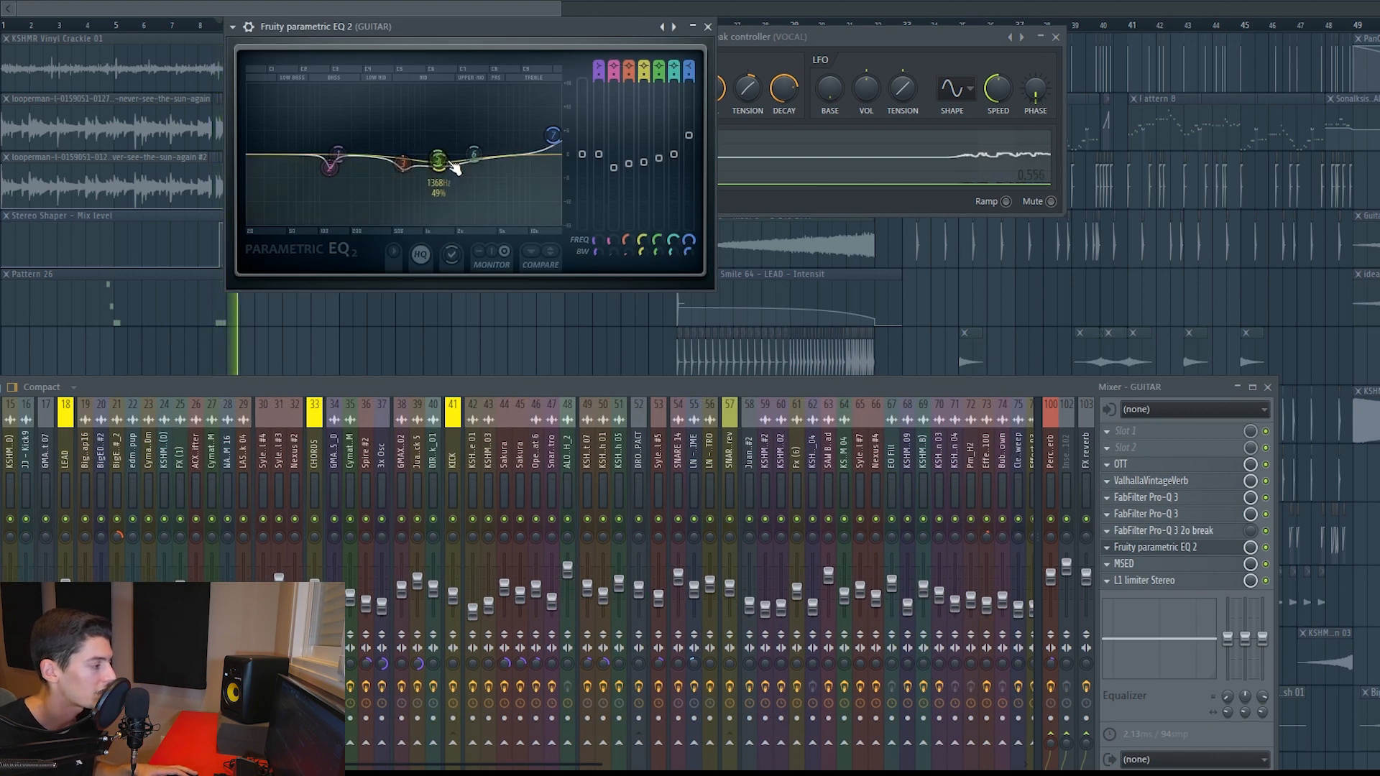
{"action": "left_click_drag", "start_coordinate": [440, 162], "coordinate": [440, 155]}
{"action": "key", "text": "space"}
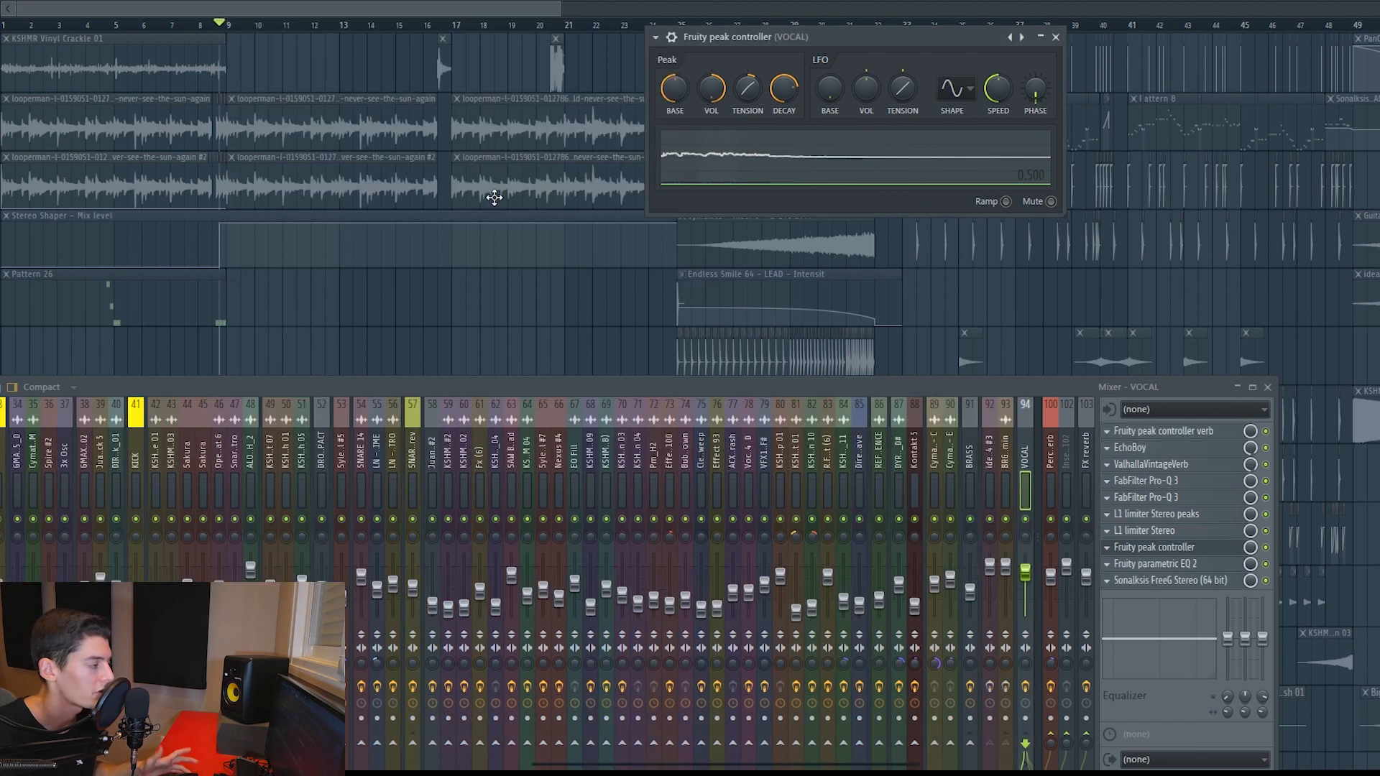
{"action": "left_click", "coordinate": [1164, 563]}
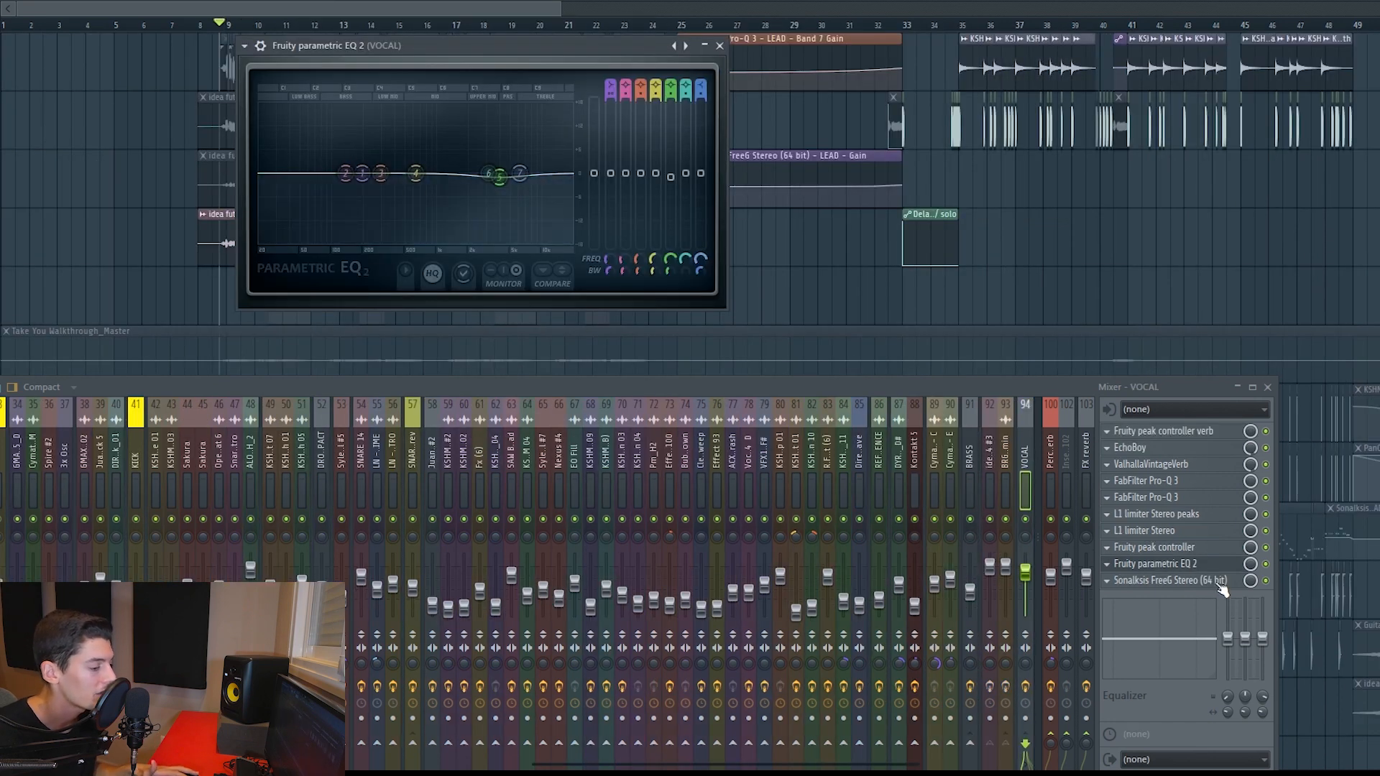
{"action": "key", "text": "Escape"}
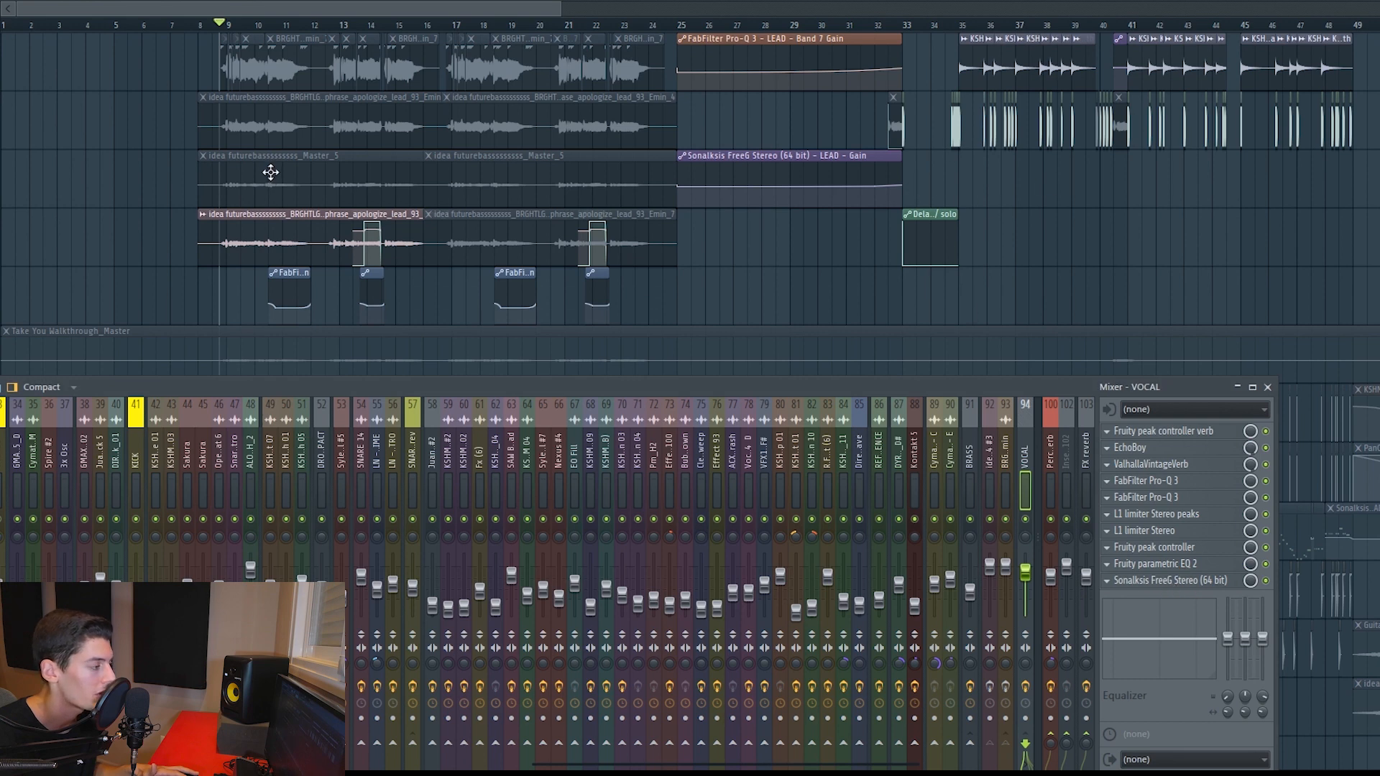
Step: Play the vocal from the first Band 9 Gain automation clip after bar 10, watching the automated band in the VOCAL insert's first FabFilter Pro-Q 3
{"action": "scroll", "coordinate": [270, 172], "scroll_direction": "up", "scroll_amount": 3}
{"action": "scroll", "coordinate": [270, 143], "scroll_direction": "down", "scroll_amount": 3}
{"action": "scroll", "coordinate": [263, 143], "scroll_direction": "up", "scroll_amount": 2}
{"action": "scroll", "coordinate": [264, 191], "scroll_direction": "down", "scroll_amount": 1}
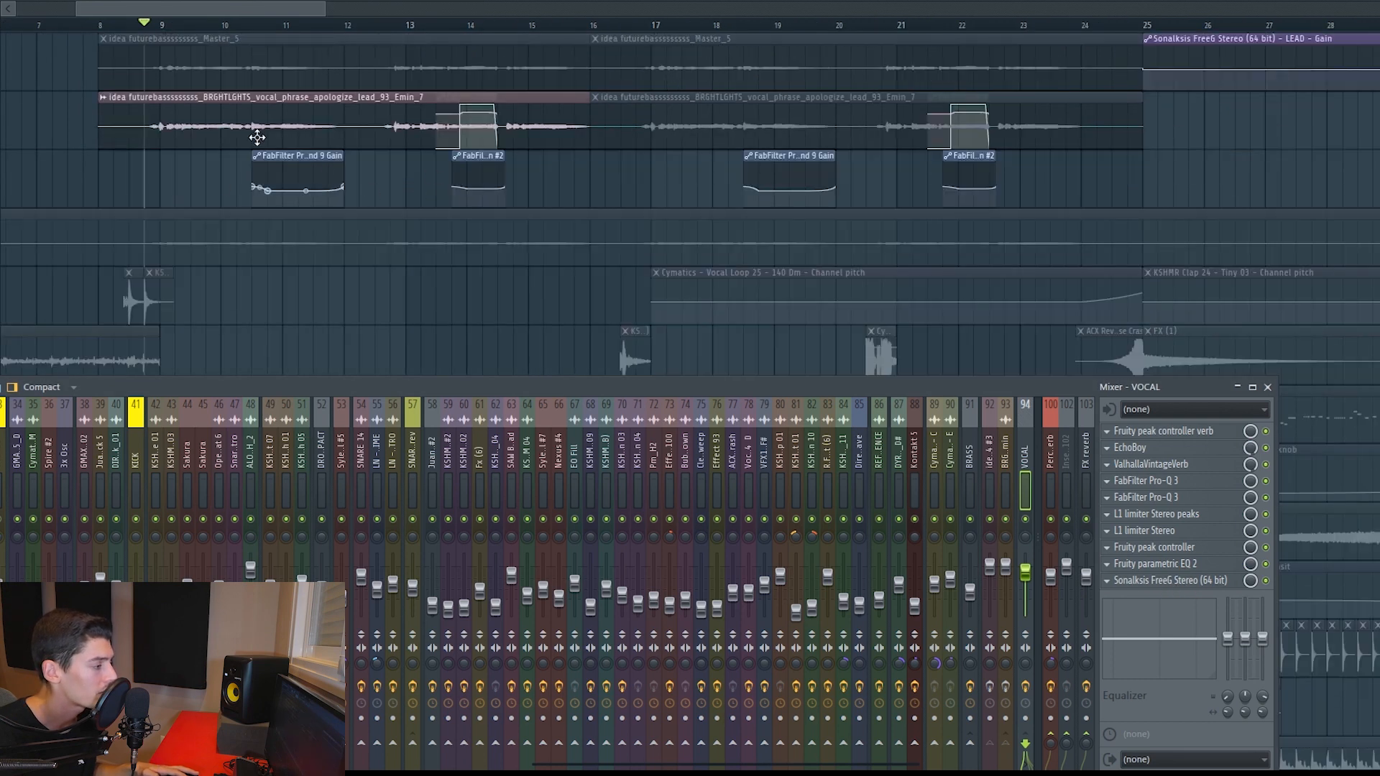
{"action": "left_click", "coordinate": [264, 28]}
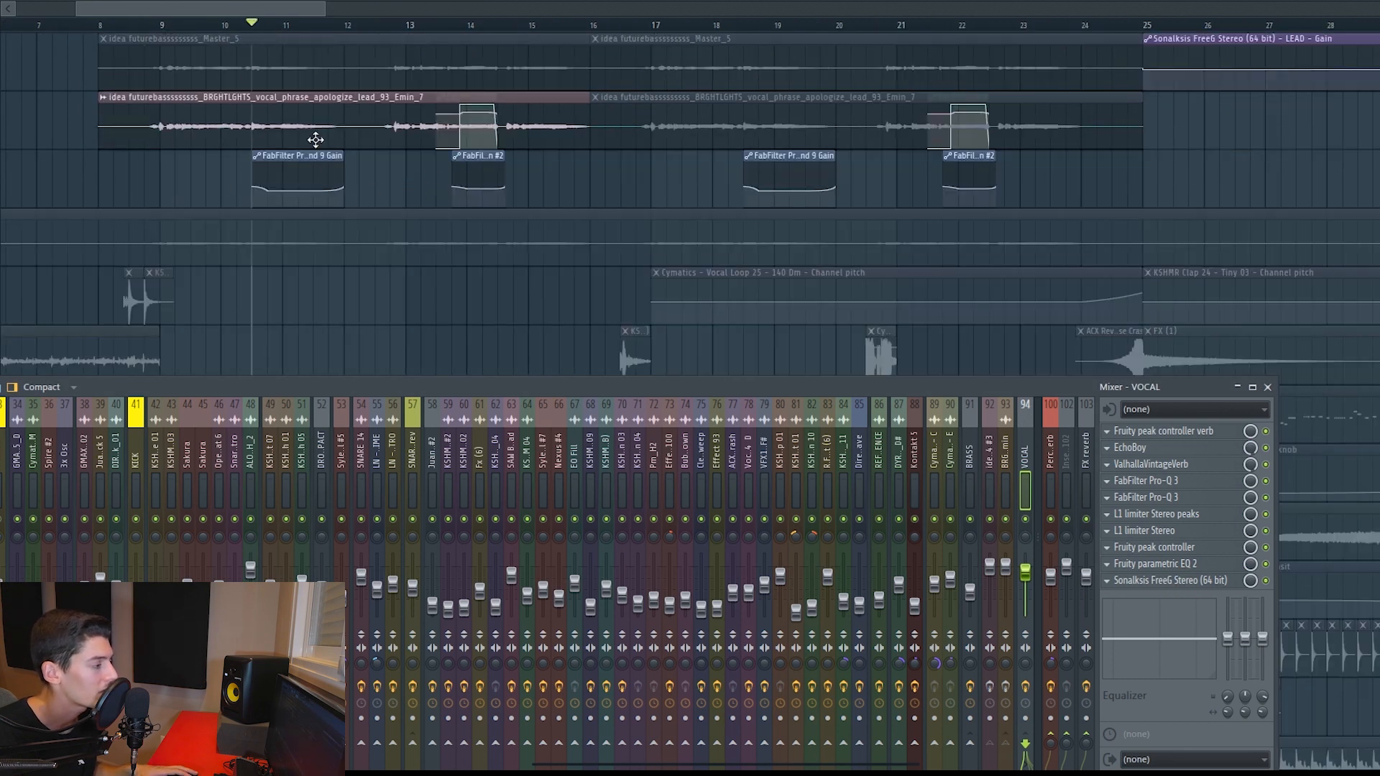
{"action": "left_click", "coordinate": [1158, 481]}
{"action": "left_click_drag", "start_coordinate": [645, 55], "coordinate": [817, 11]}
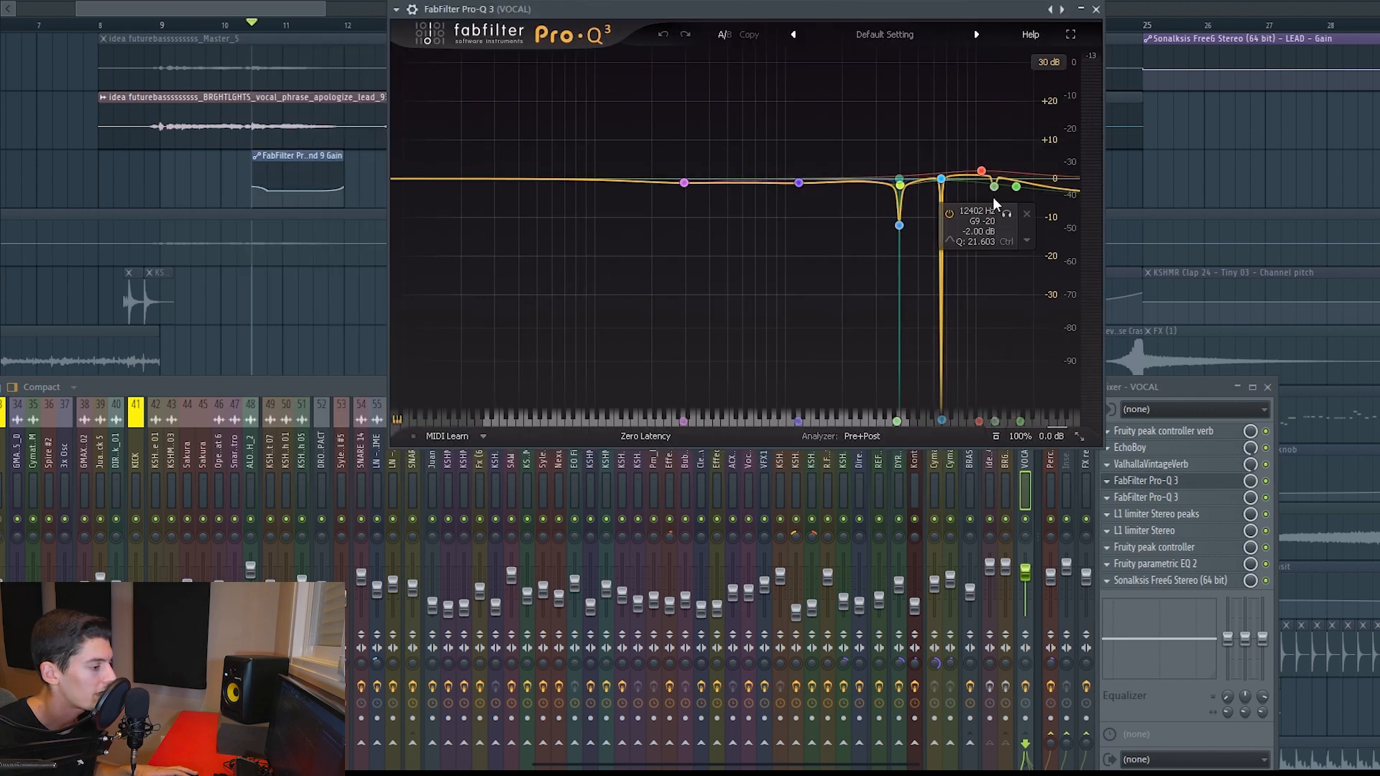
{"action": "key", "text": "space"}
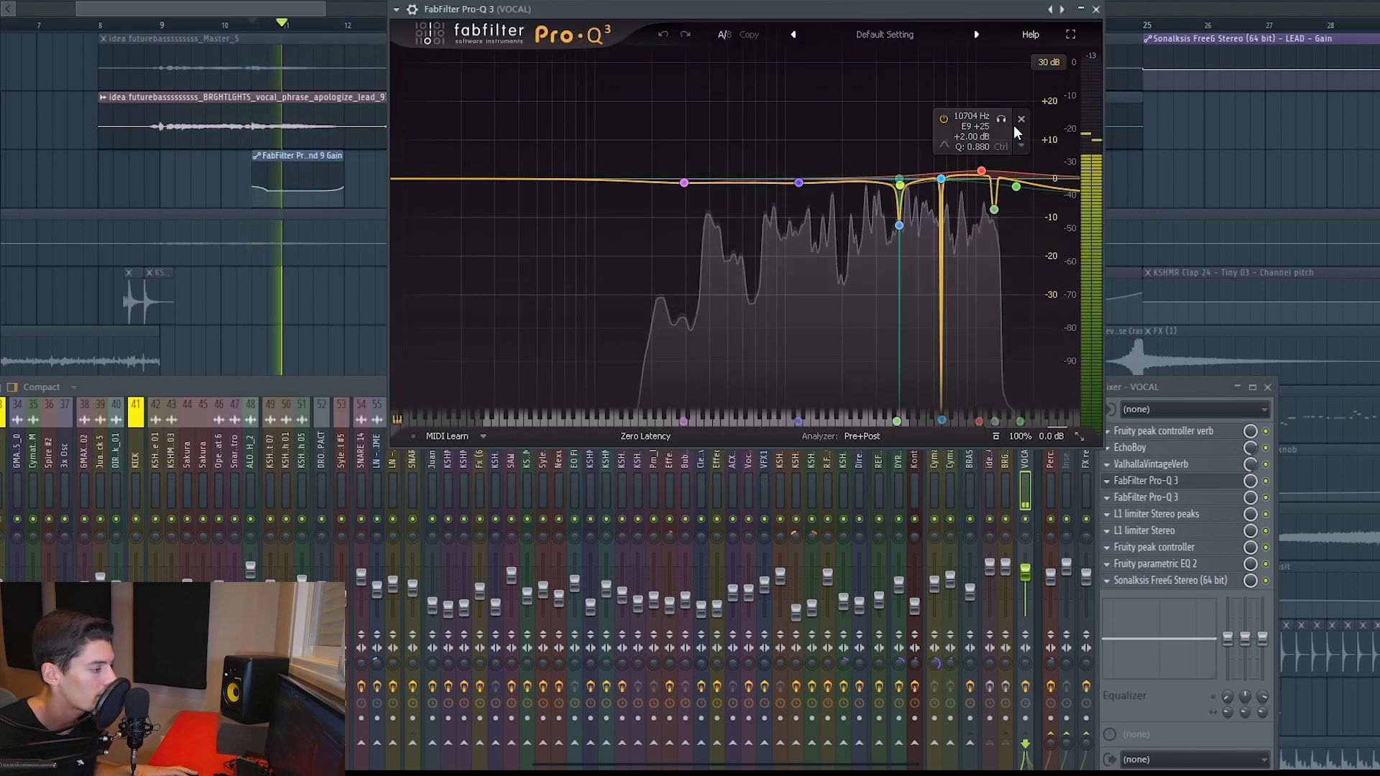
{"action": "left_click_drag", "start_coordinate": [995, 188], "coordinate": [1002, 207]}
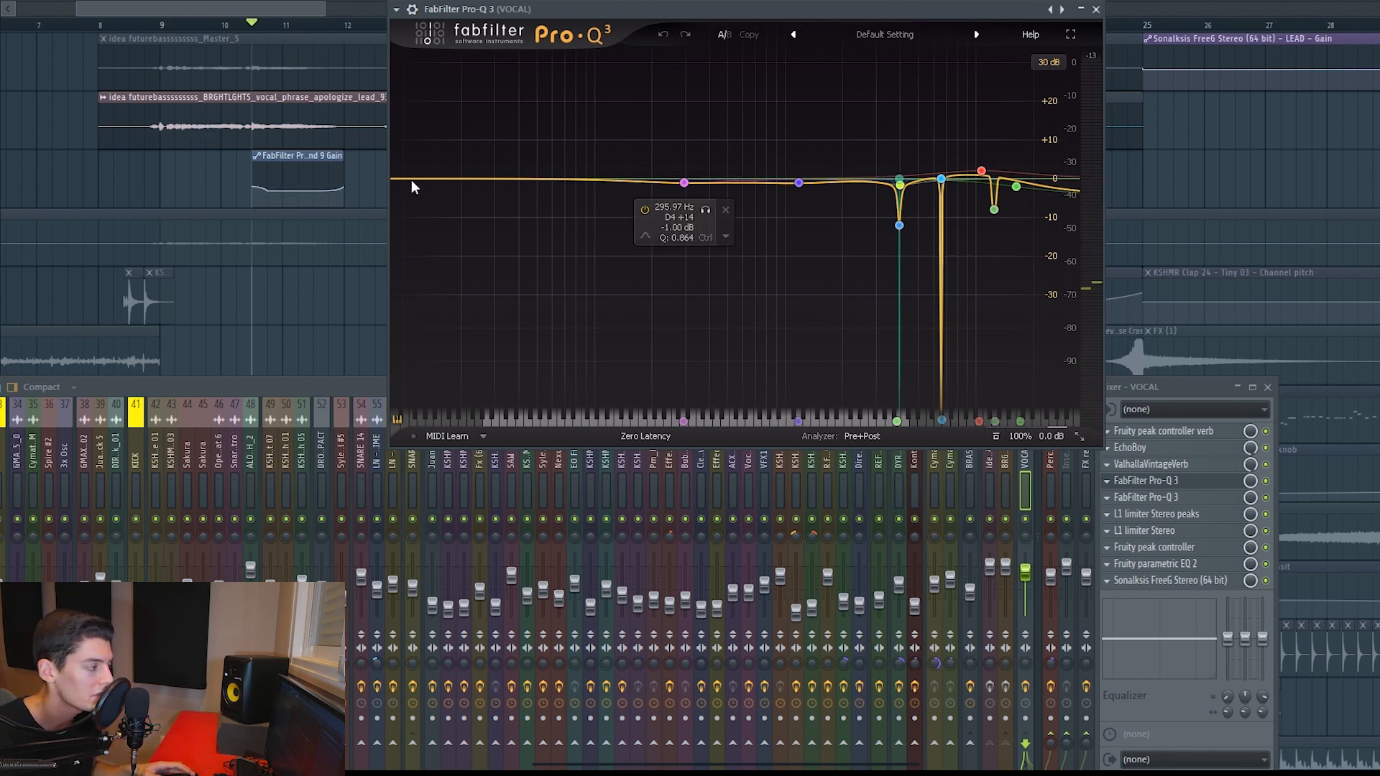
Step: Play the vocal from the short FabFilter gain automation clip after bar 13, watching the automated band in the VOCAL insert's FabFilter Pro-Q 3
{"action": "key", "text": "space"}
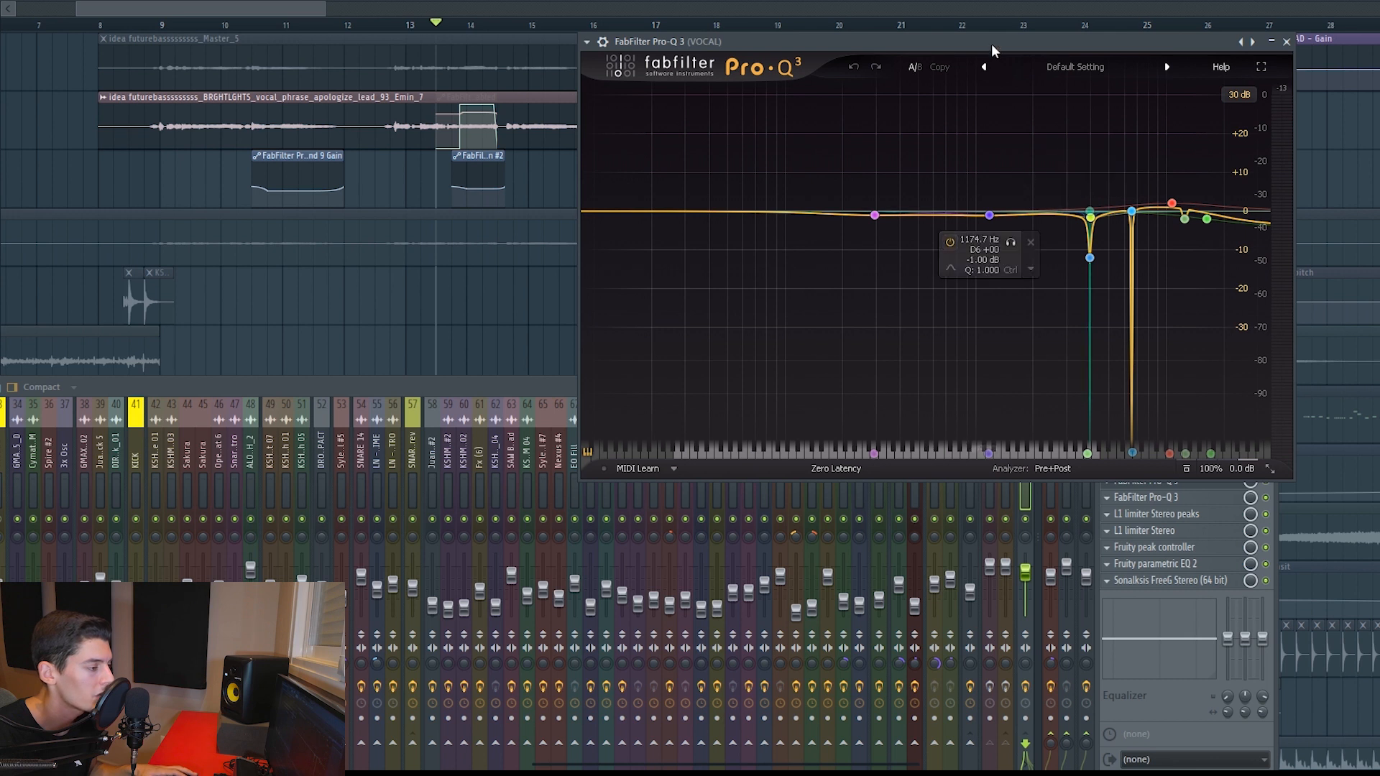
{"action": "key", "text": "space"}
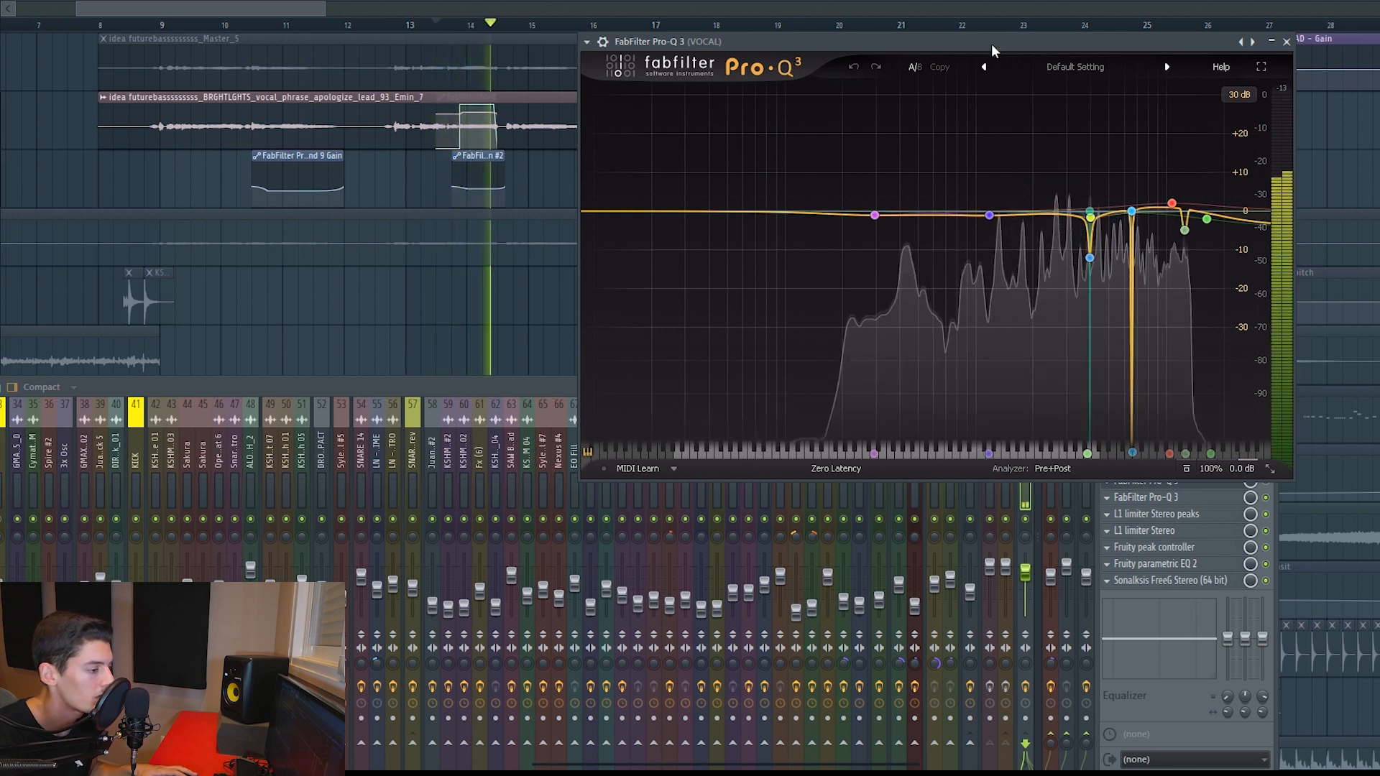
{"action": "key", "text": "space"}
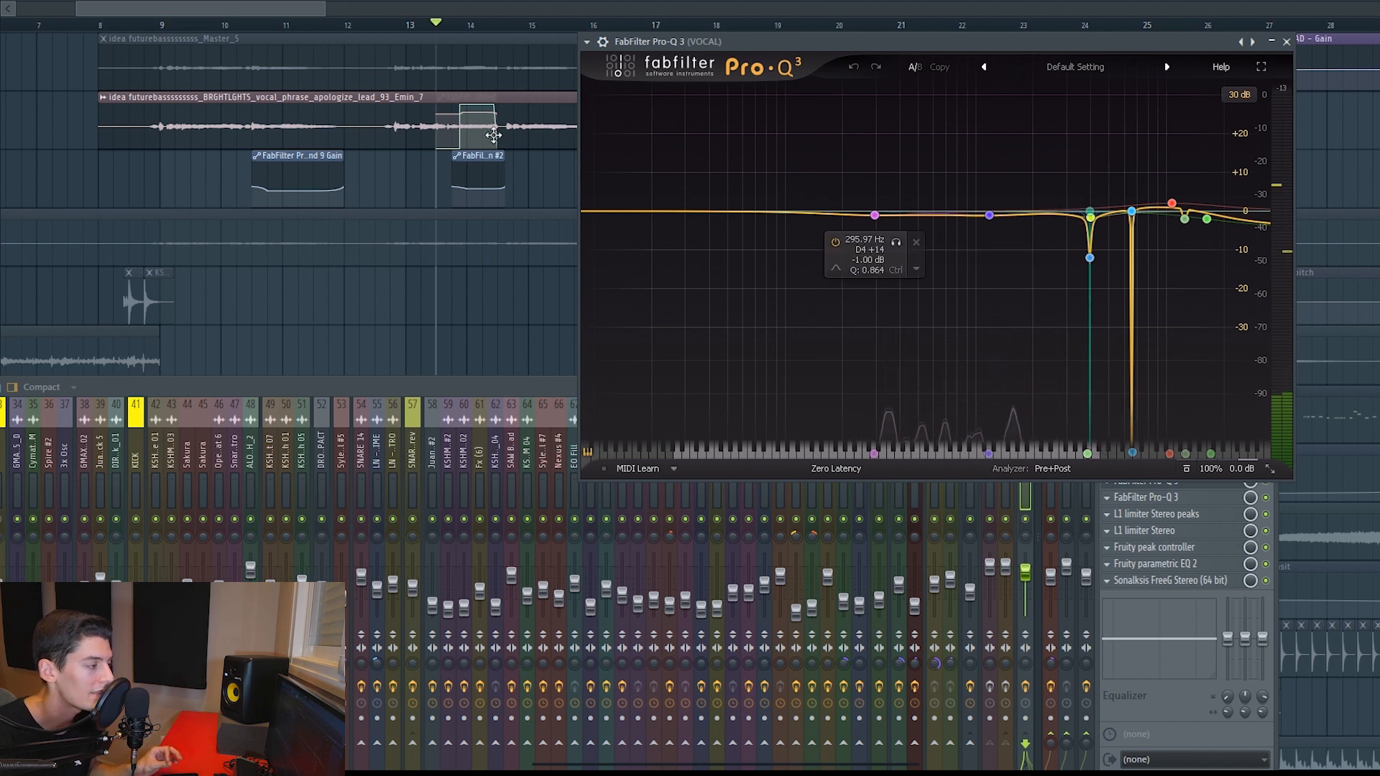
{"action": "mouse_move", "coordinate": [1092, 206]}
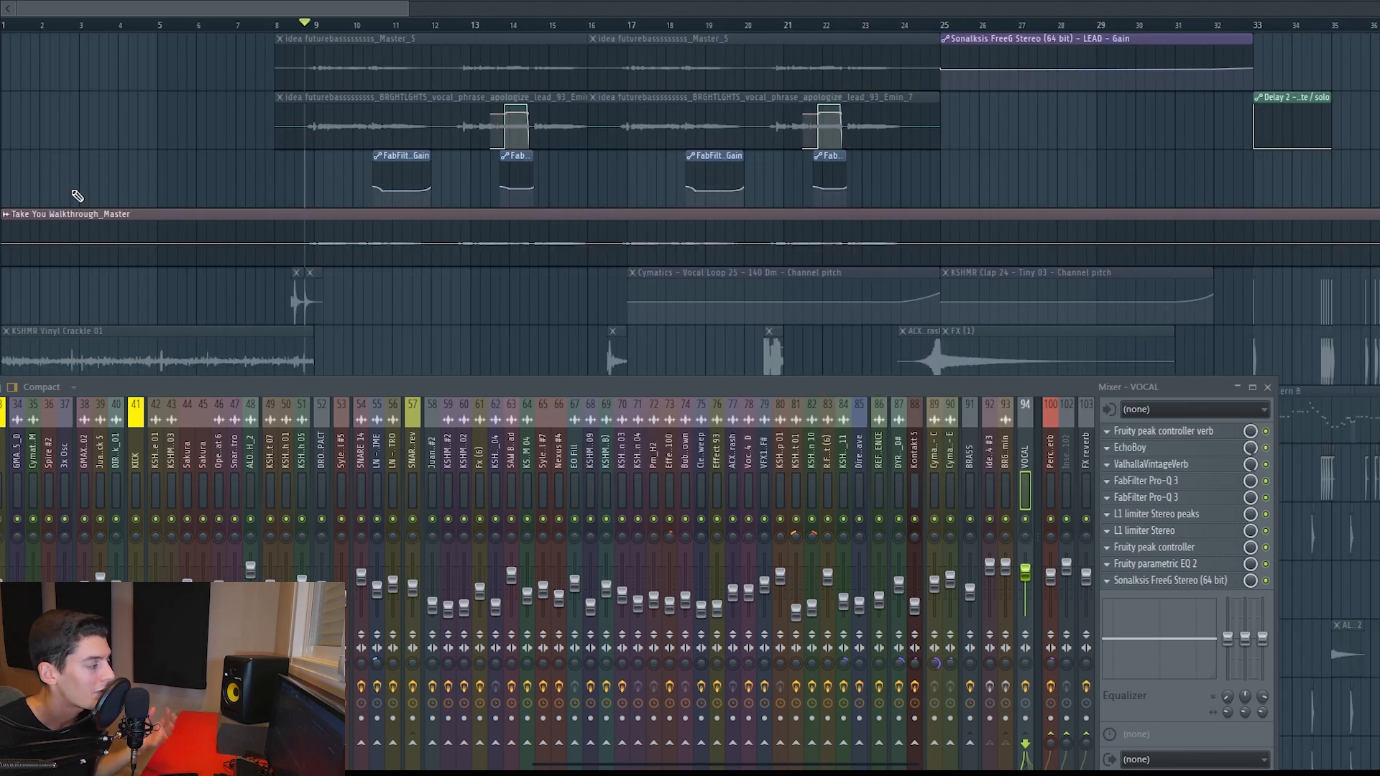
Step: Play the processed vocal from just before bar 9 to after bar 11
{"action": "key", "text": "space"}
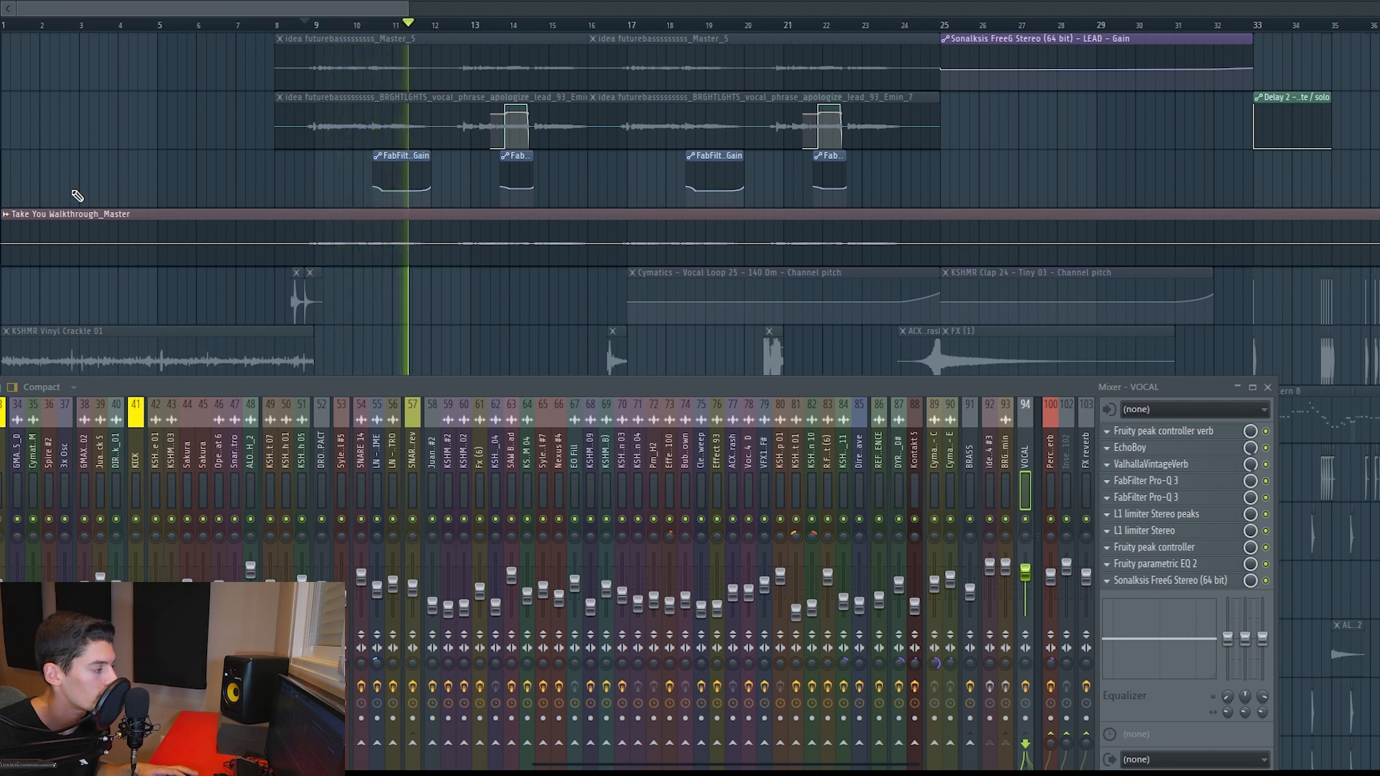
{"action": "key", "text": "space"}
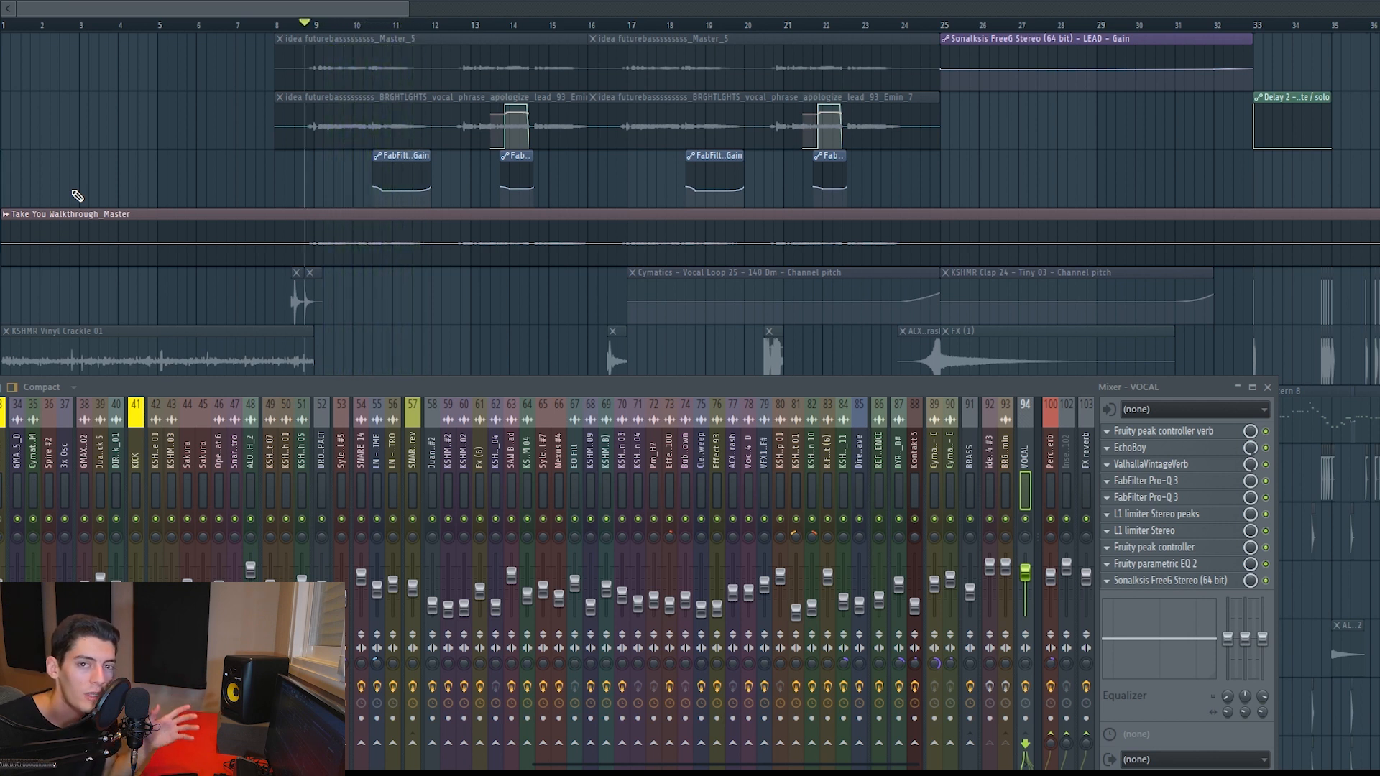